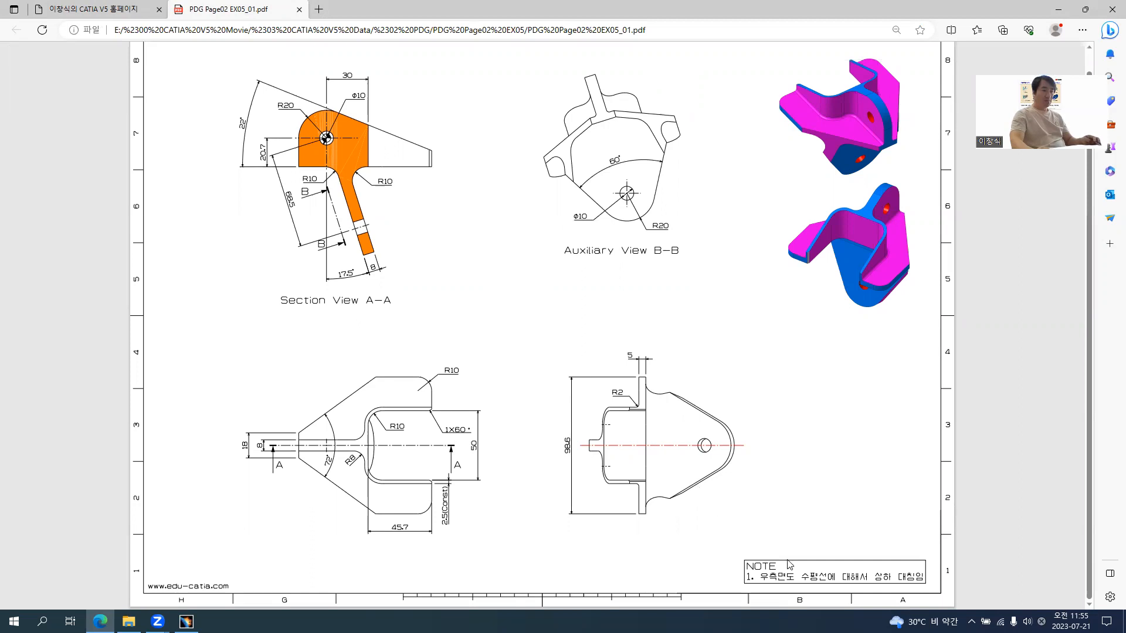
- Examine the bracket drawing's front, side, Section A-A and Auxiliary B-B views together with their dimensions and note
{"action": "scroll", "coordinate": [875, 586], "scroll_direction": "up", "scroll_amount": 2, "text": "ctrl"}
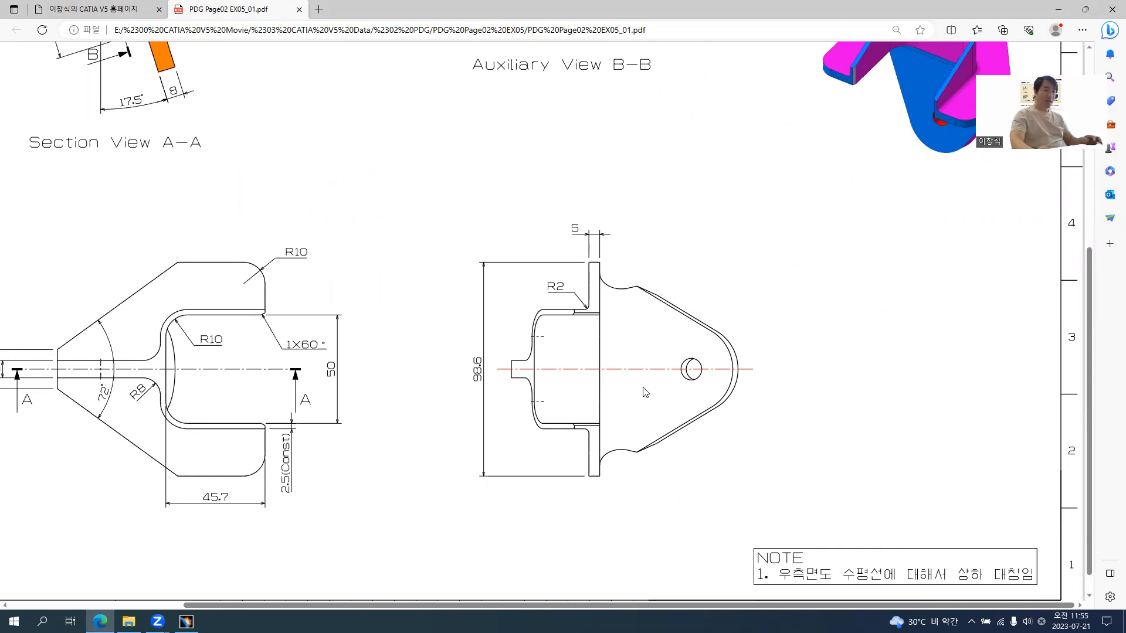
{"action": "scroll", "coordinate": [643, 393], "scroll_direction": "down", "scroll_amount": 2, "text": "ctrl"}
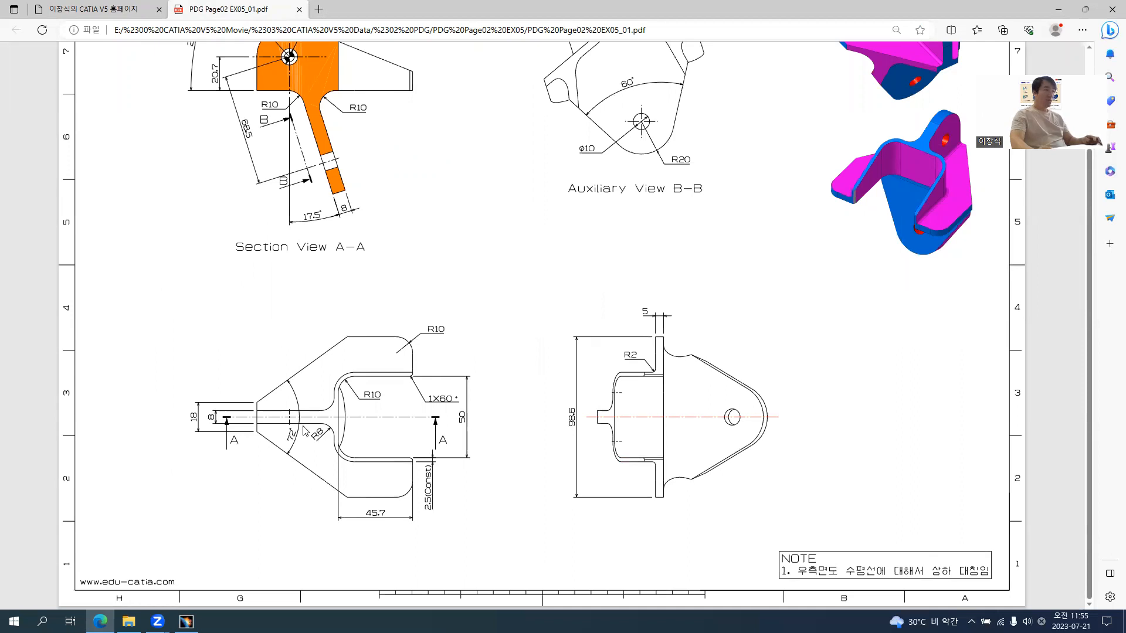
{"action": "scroll", "coordinate": [289, 433], "scroll_direction": "up", "scroll_amount": 2, "text": "ctrl"}
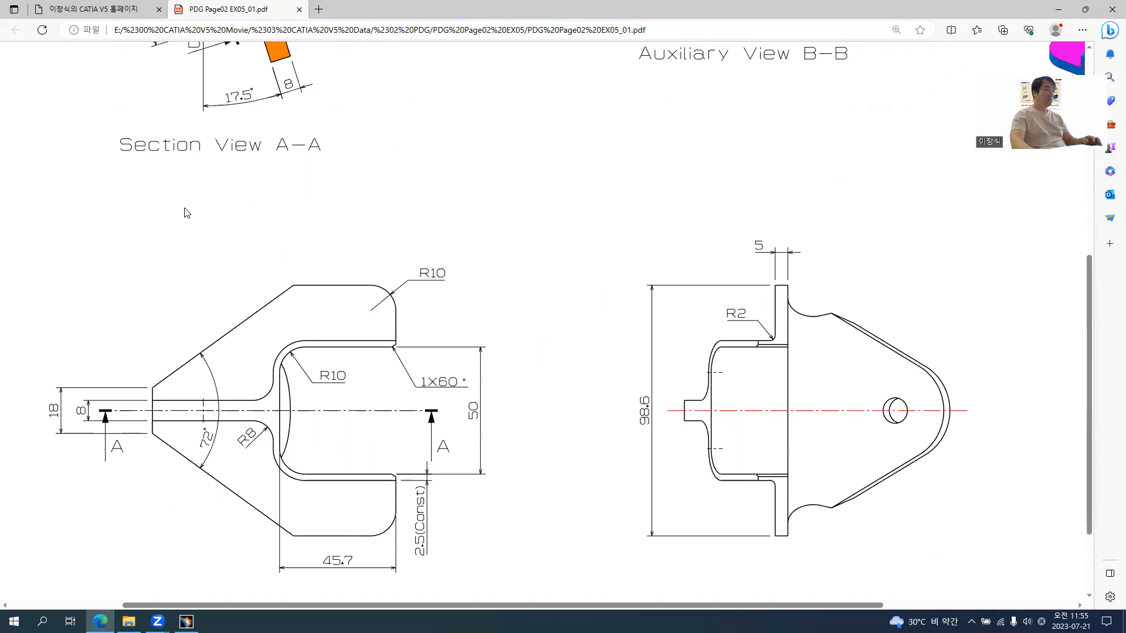
{"action": "scroll", "coordinate": [187, 212], "scroll_direction": "down", "scroll_amount": 1, "text": "ctrl"}
{"action": "scroll", "coordinate": [169, 130], "scroll_direction": "up", "scroll_amount": 4}
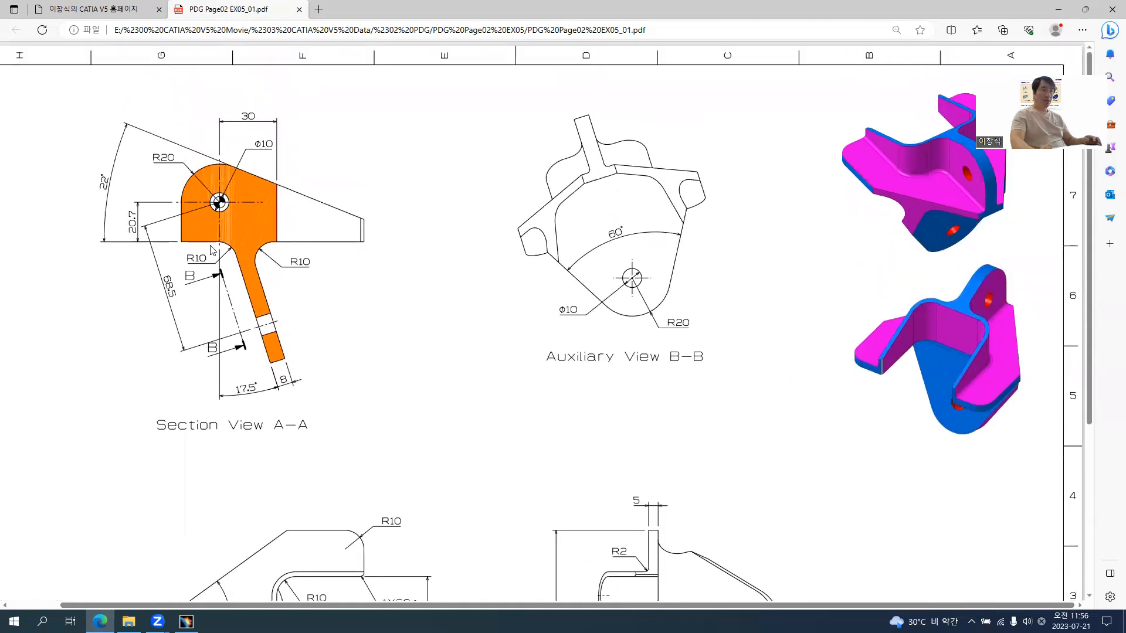
{"action": "scroll", "coordinate": [115, 214], "scroll_direction": "up", "scroll_amount": 2, "text": "ctrl"}
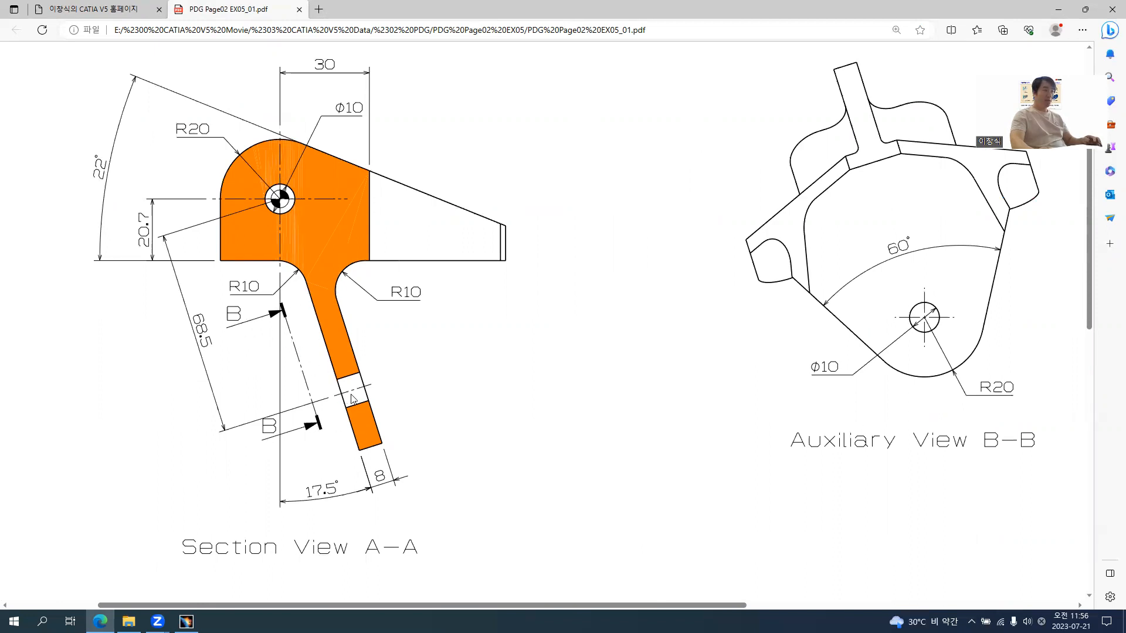
{"action": "scroll", "coordinate": [727, 378], "scroll_direction": "down", "scroll_amount": 1, "text": "ctrl"}
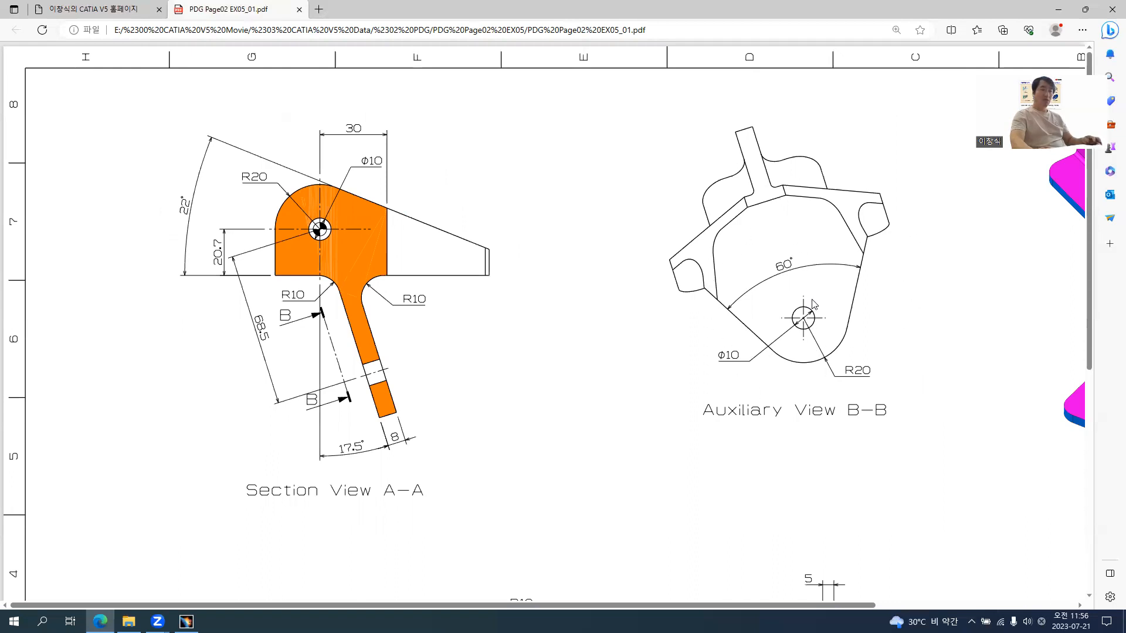
{"action": "scroll", "coordinate": [813, 306], "scroll_direction": "down", "scroll_amount": 2, "text": "ctrl"}
{"action": "scroll", "coordinate": [630, 359], "scroll_direction": "down", "scroll_amount": 2}
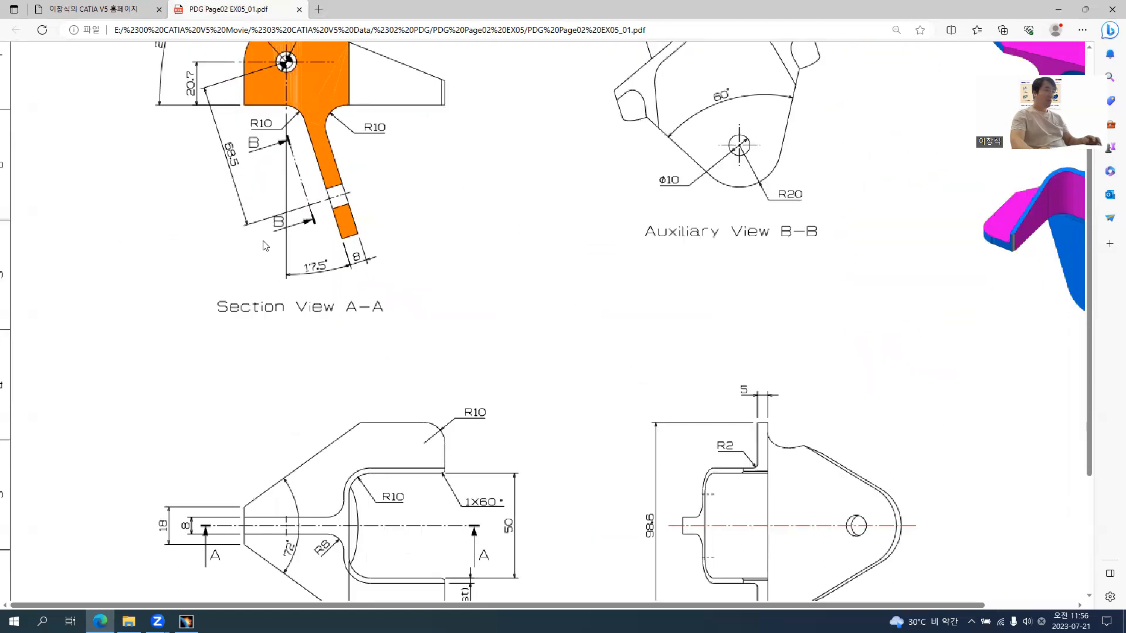
{"action": "scroll", "coordinate": [265, 243], "scroll_direction": "up", "scroll_amount": 2, "text": "ctrl"}
{"action": "scroll", "coordinate": [188, 192], "scroll_direction": "up", "scroll_amount": 2}
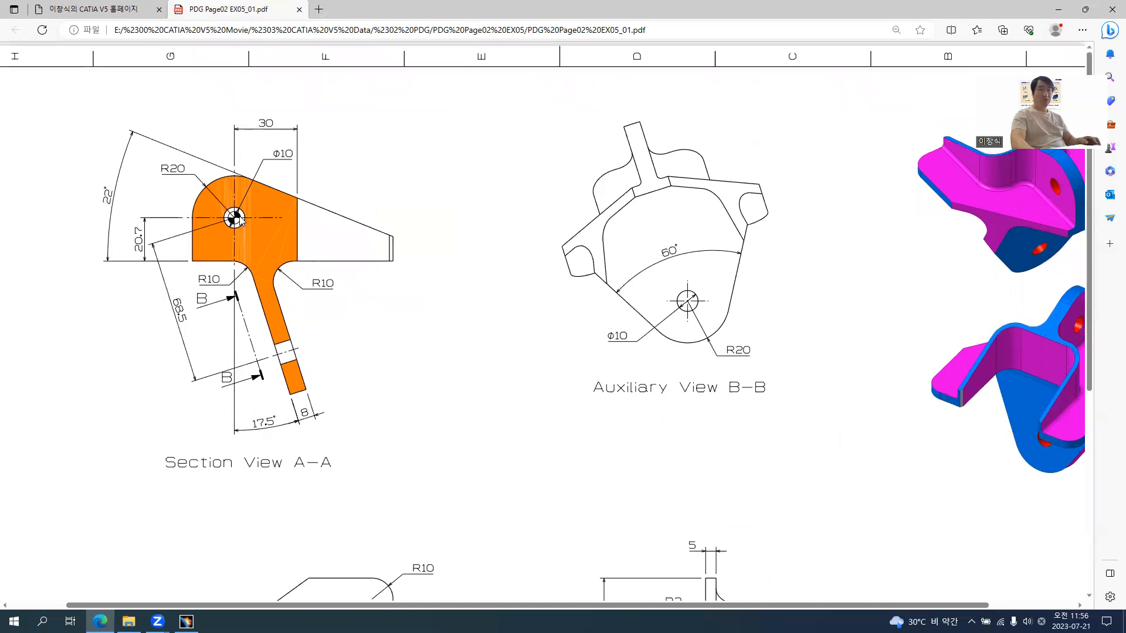
- Switch to CATIA V5 and create a reference point by coordinates at the origin (0, 0, 0 mm)
{"action": "mouse_move", "coordinate": [185, 621]}
{"action": "left_click", "coordinate": [186, 568]}
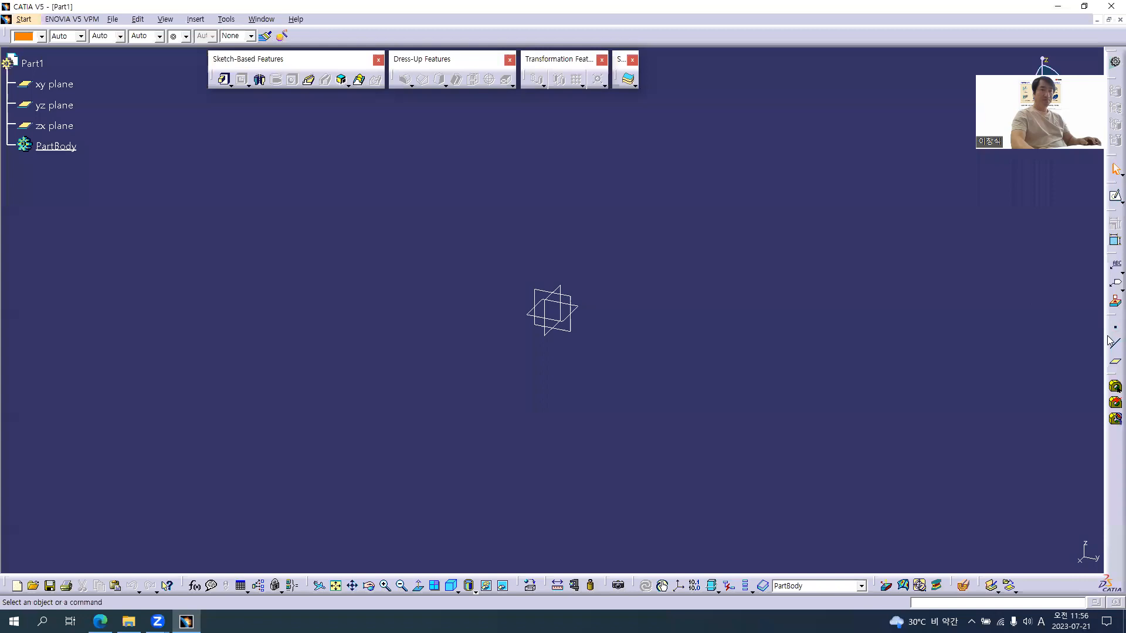
{"action": "left_click", "coordinate": [1114, 328]}
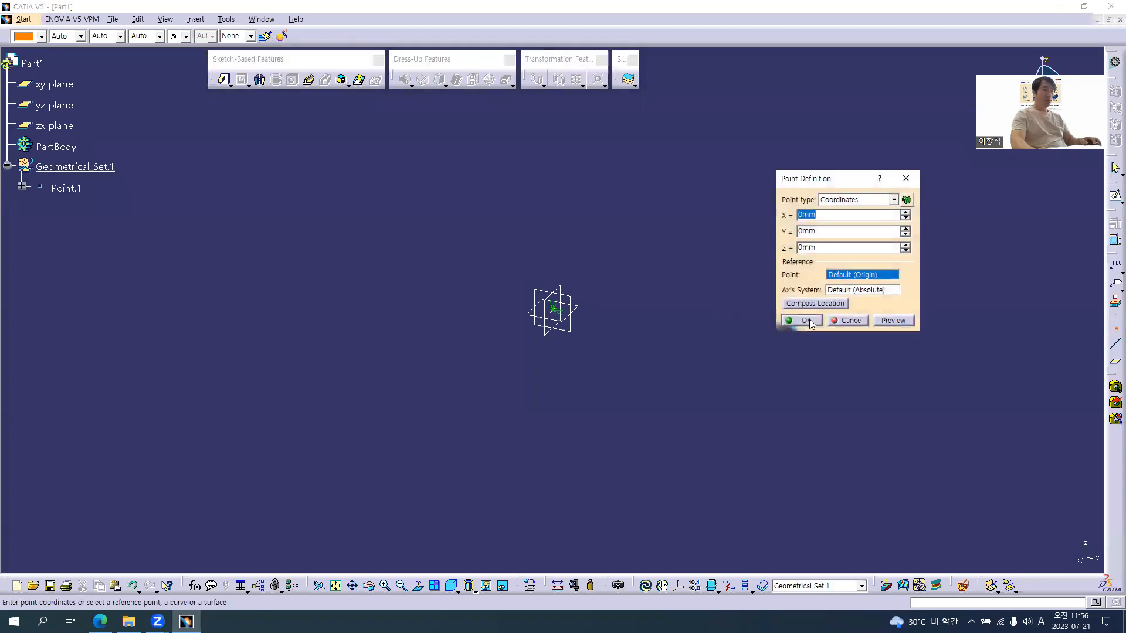
{"action": "left_click", "coordinate": [809, 321]}
- Rename the origin point as Center Point in its feature properties
{"action": "left_click", "coordinate": [59, 188]}
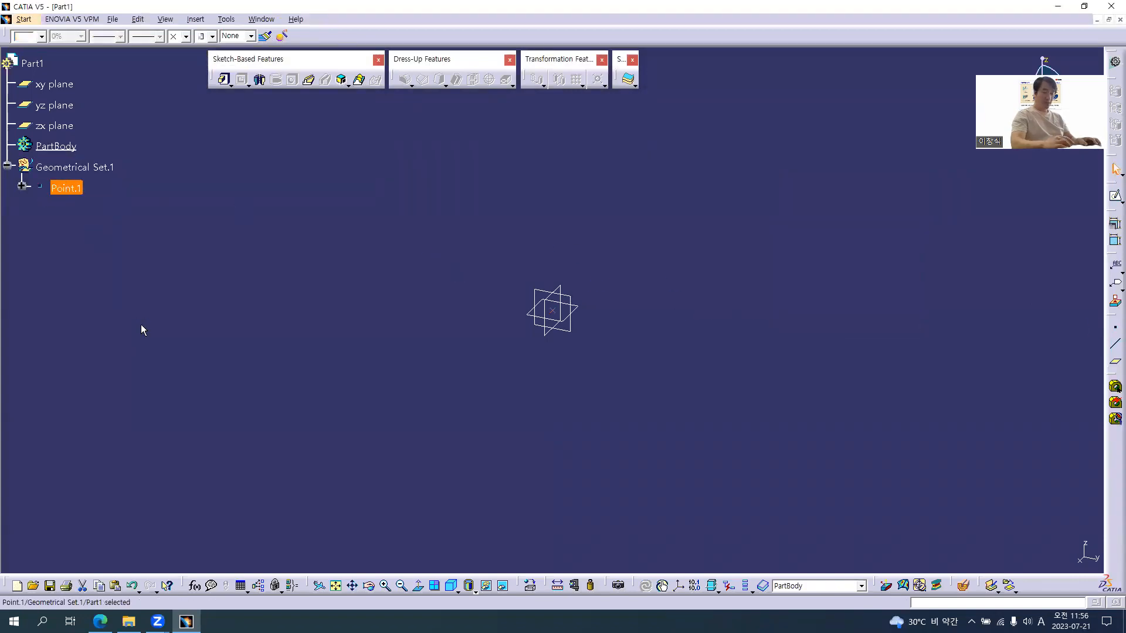
{"action": "key", "text": "alt+Return"}
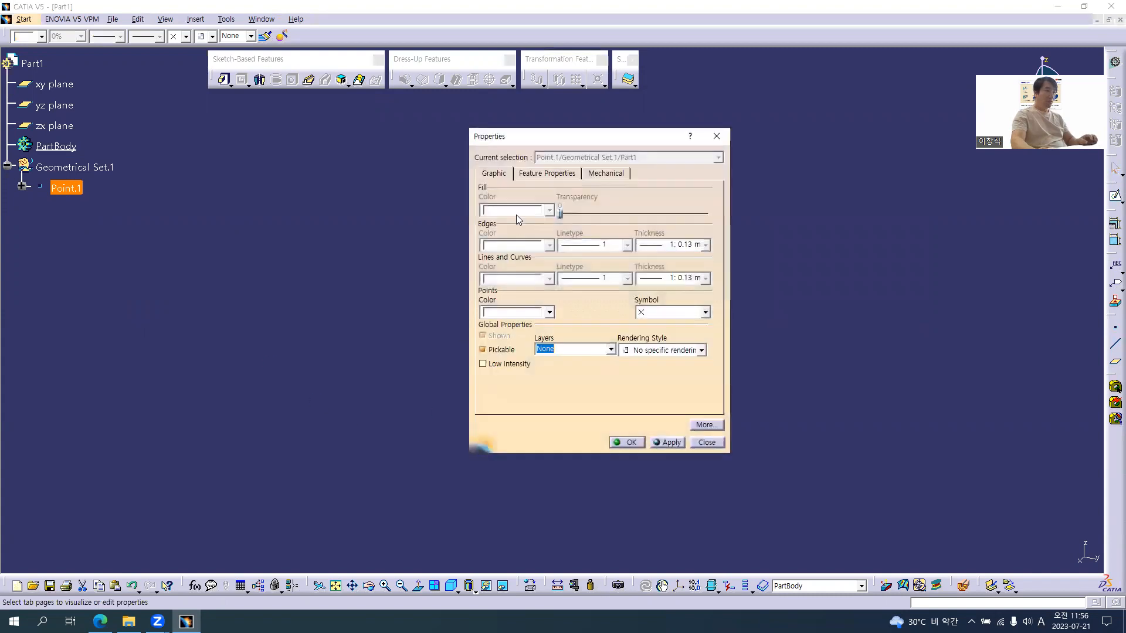
{"action": "left_click", "coordinate": [551, 175]}
{"action": "type", "text": "Ce"}
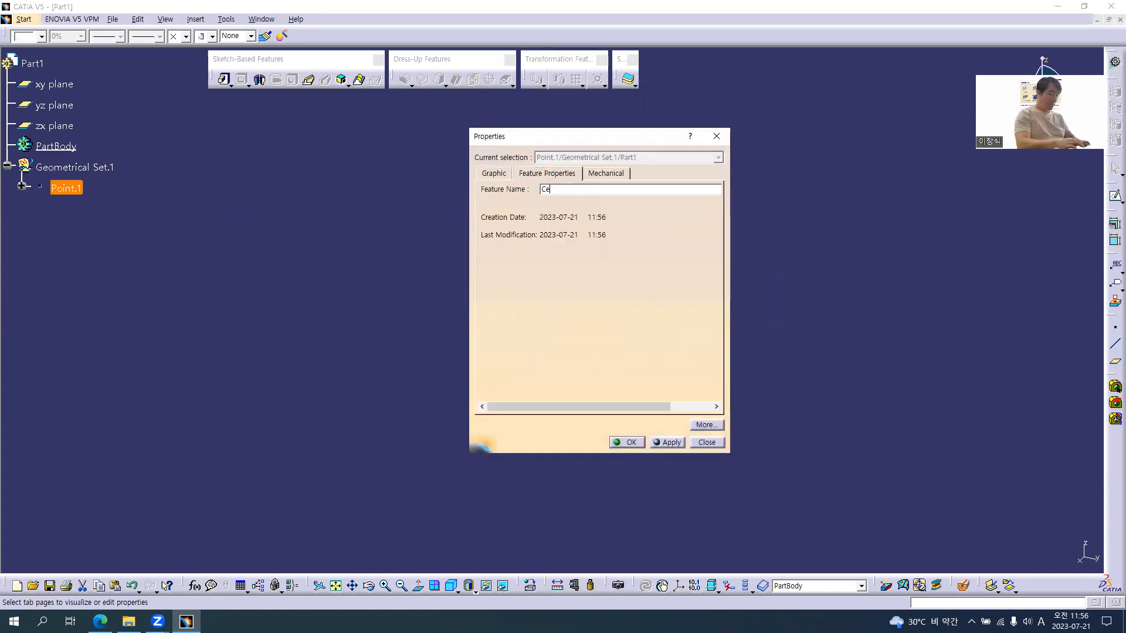
{"action": "type", "text": "nter "}
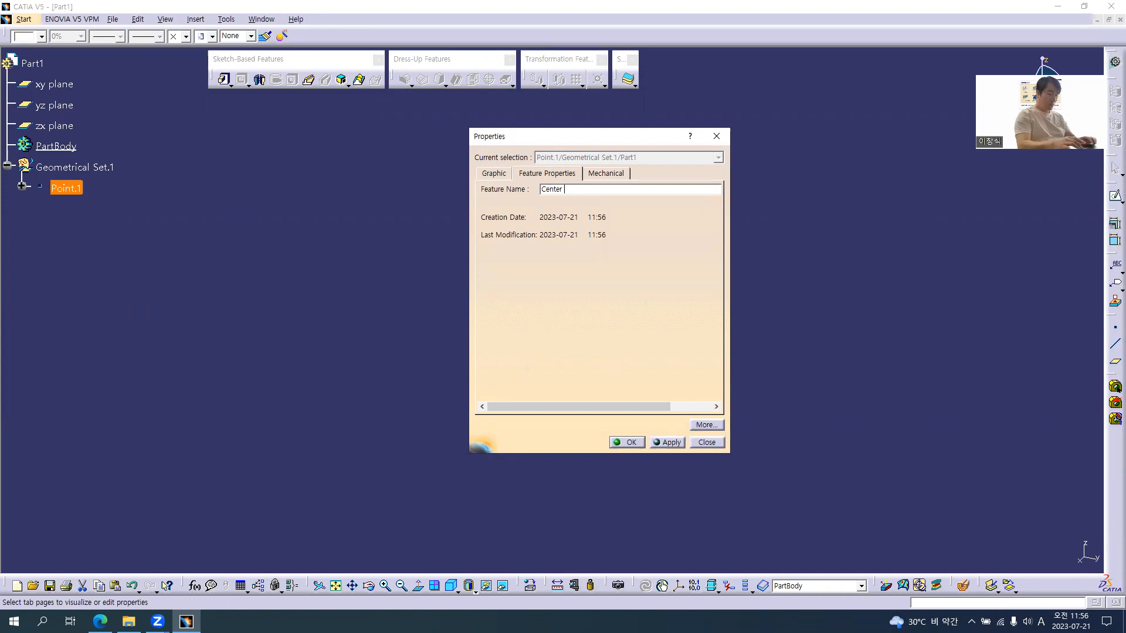
{"action": "type", "text": "Point"}
{"action": "key", "text": "Return"}
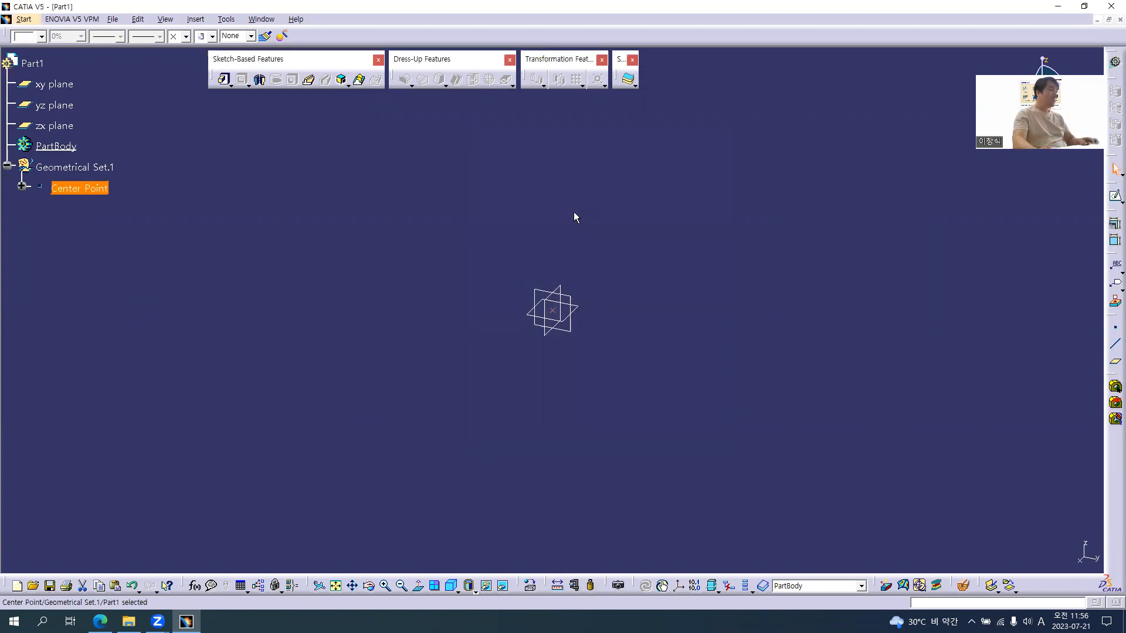
- Set the Center Point's colour to yellow and its symbol to a filled square
{"action": "left_click", "coordinate": [42, 37]}
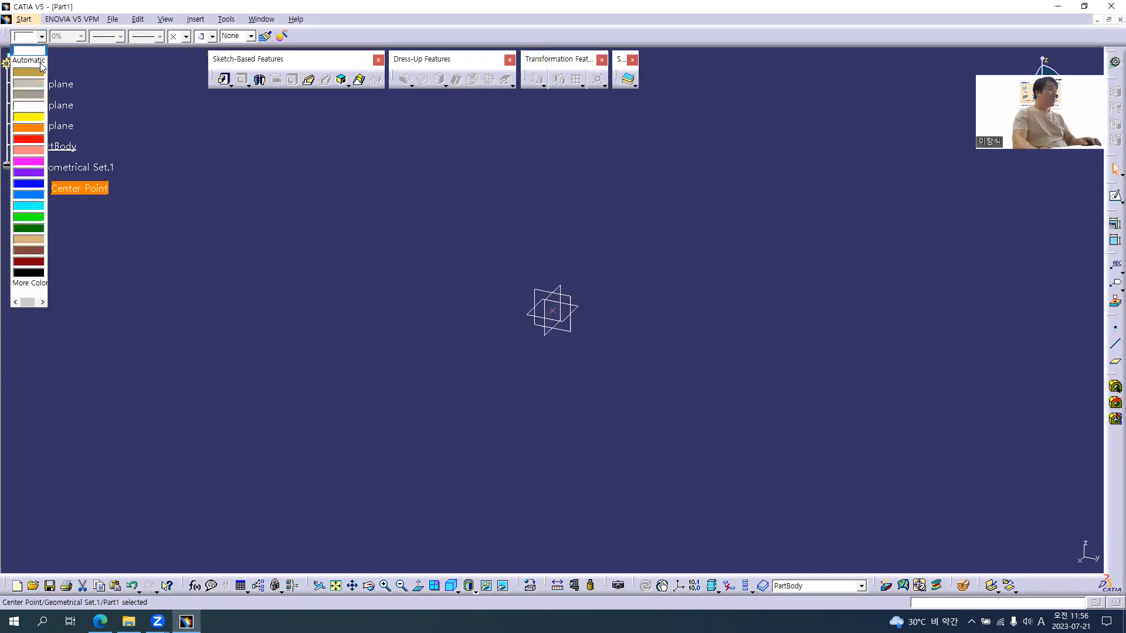
{"action": "left_click", "coordinate": [26, 114]}
{"action": "left_click", "coordinate": [185, 36]}
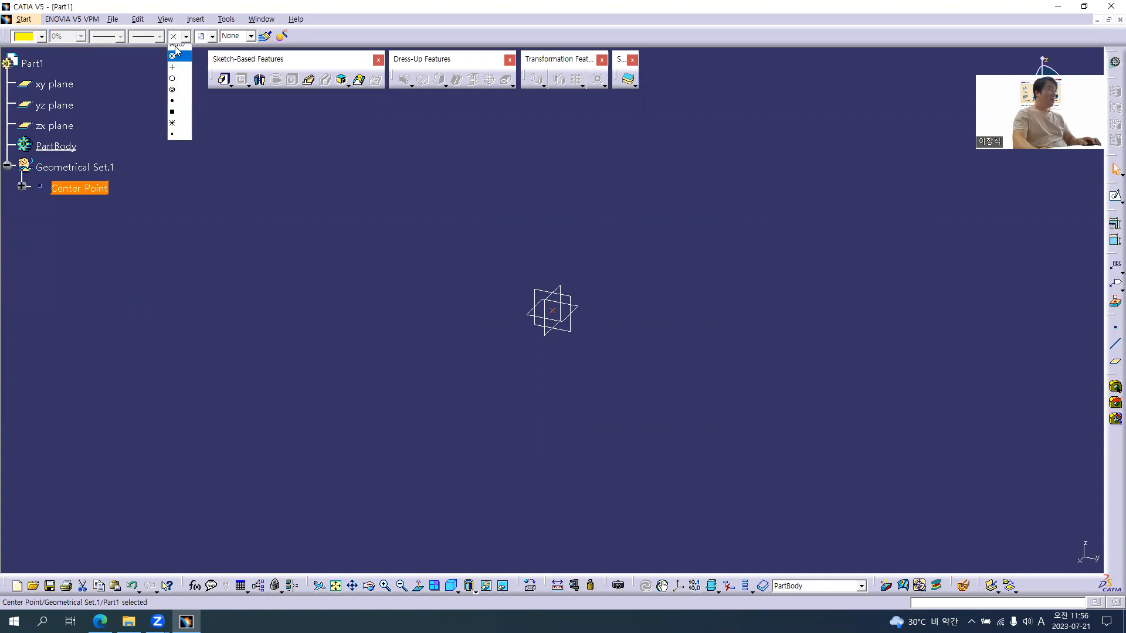
{"action": "left_click", "coordinate": [176, 112]}
- Rename the geometrical set holding the Center Point as Reference Data
{"action": "left_click", "coordinate": [69, 167]}
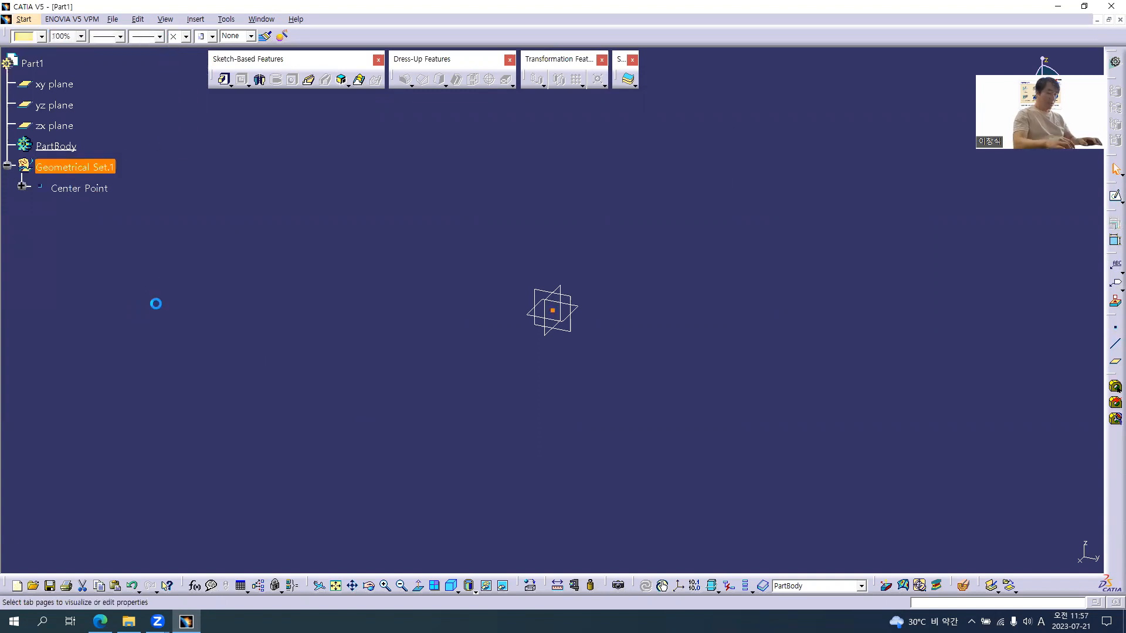
{"action": "key", "text": "alt+Return"}
{"action": "type", "text": "Reference Data"}
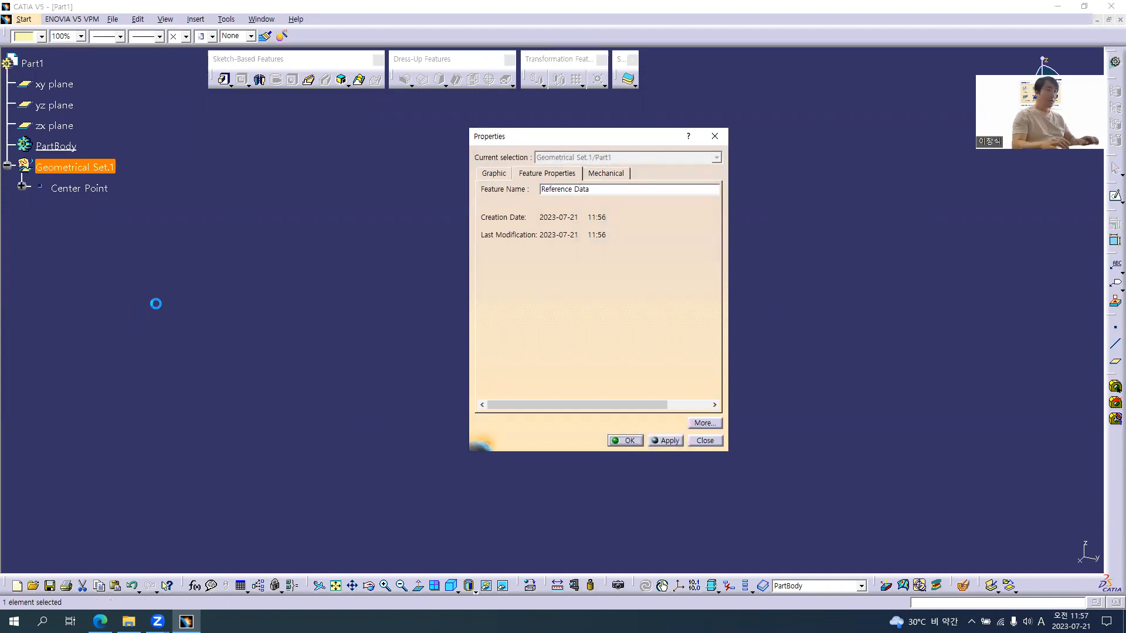
{"action": "key", "text": "Return"}
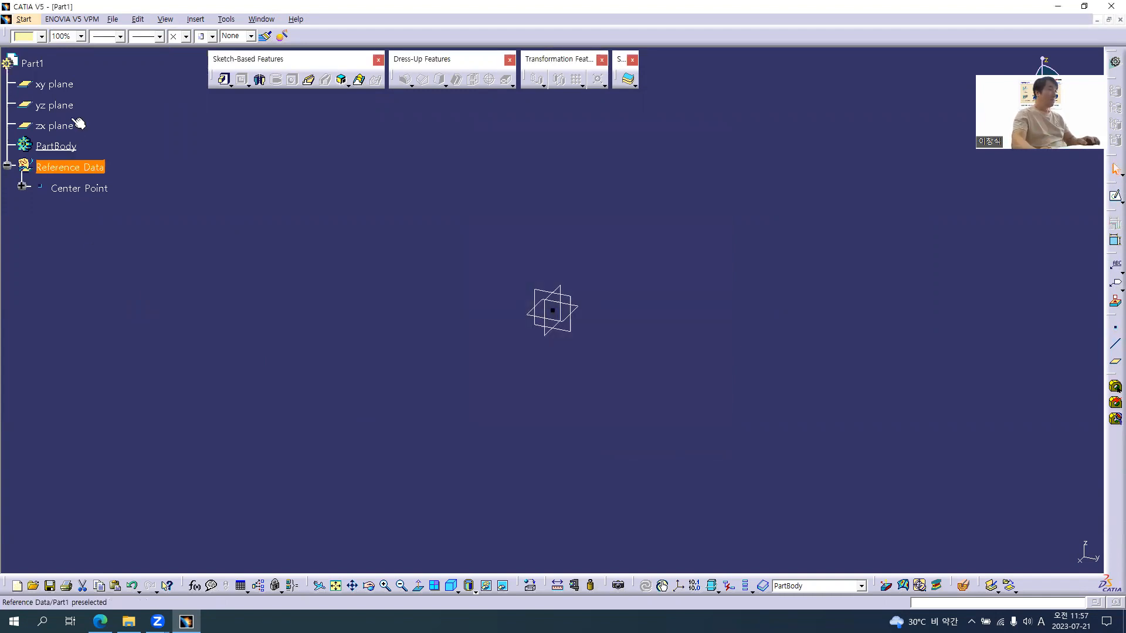
- Set the part number of the part to PDG Page02 EX05 in its product properties
{"action": "left_click", "coordinate": [46, 65]}
{"action": "key", "text": "alt+Return"}
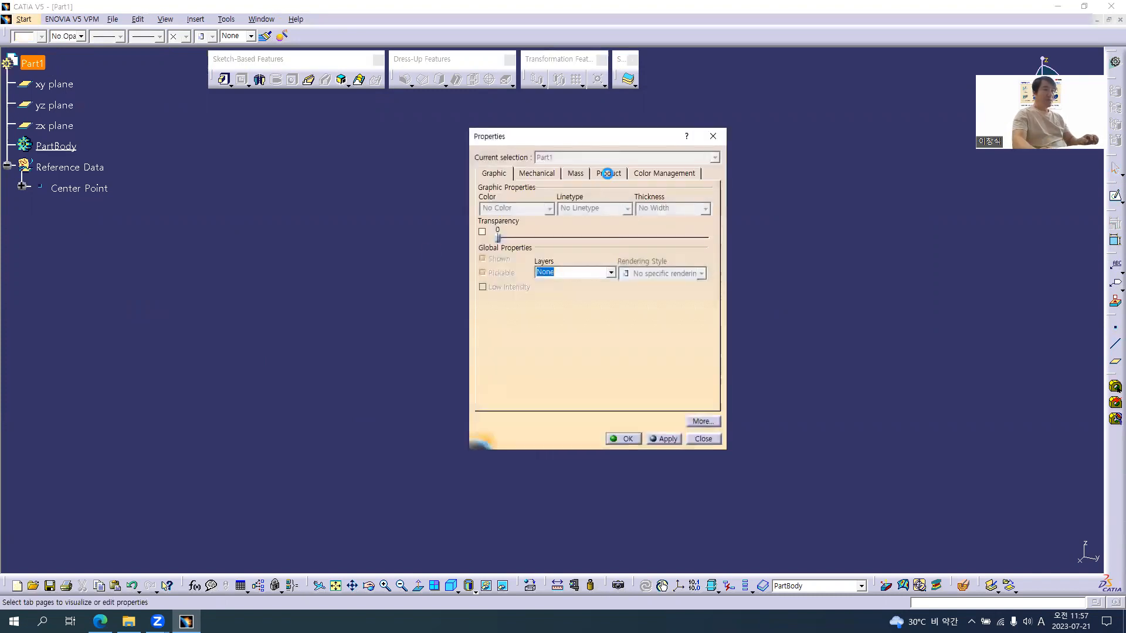
{"action": "left_click", "coordinate": [607, 173]}
{"action": "left_click_drag", "start_coordinate": [548, 263], "coordinate": [468, 262]}
{"action": "type", "text": "PDG P"}
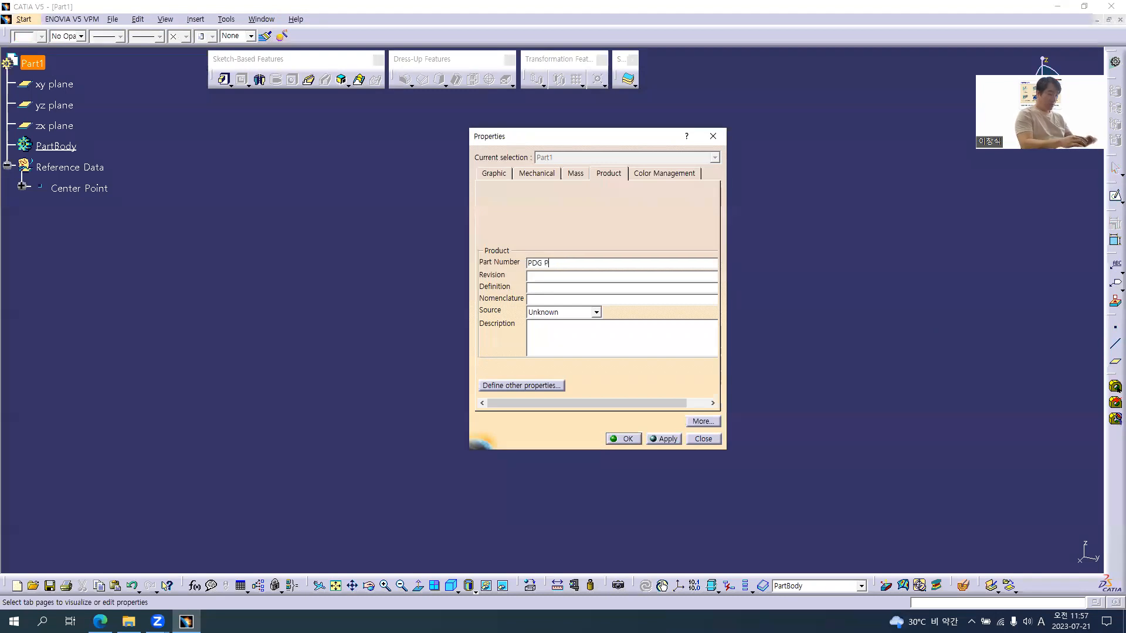
{"action": "type", "text": "age02 EX05"}
{"action": "key", "text": "Return"}
- Save the part as the CATPart file PDG Page02 EX05 in the PDG Page02 EX05 folder
{"action": "left_click", "coordinate": [313, 237]}
{"action": "key", "text": "ctrl+s"}
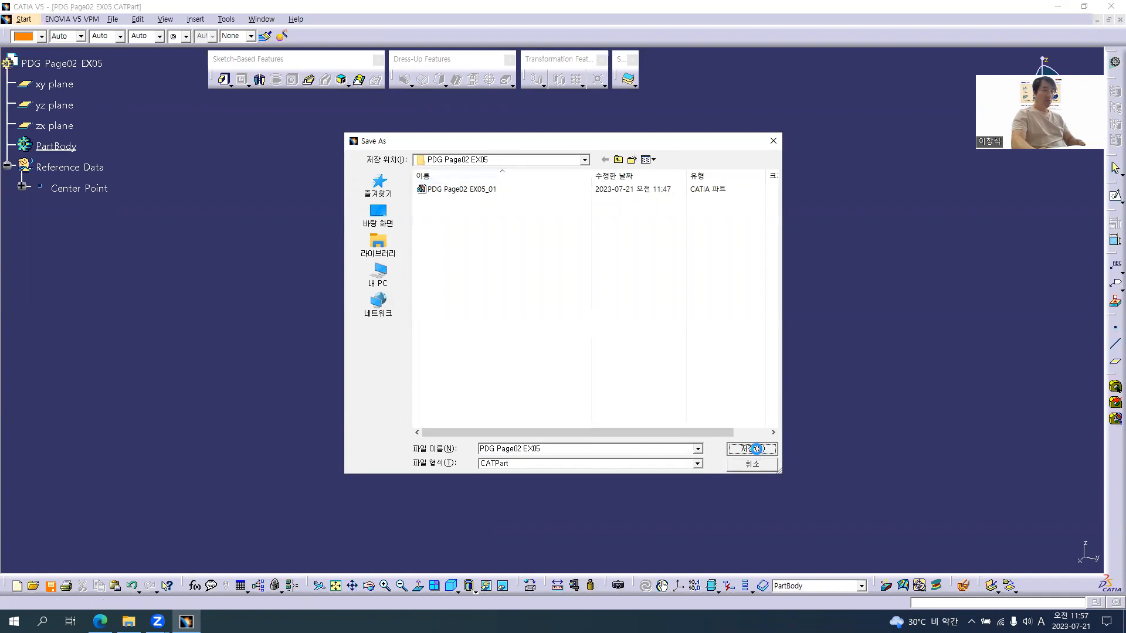
{"action": "left_click", "coordinate": [753, 449]}
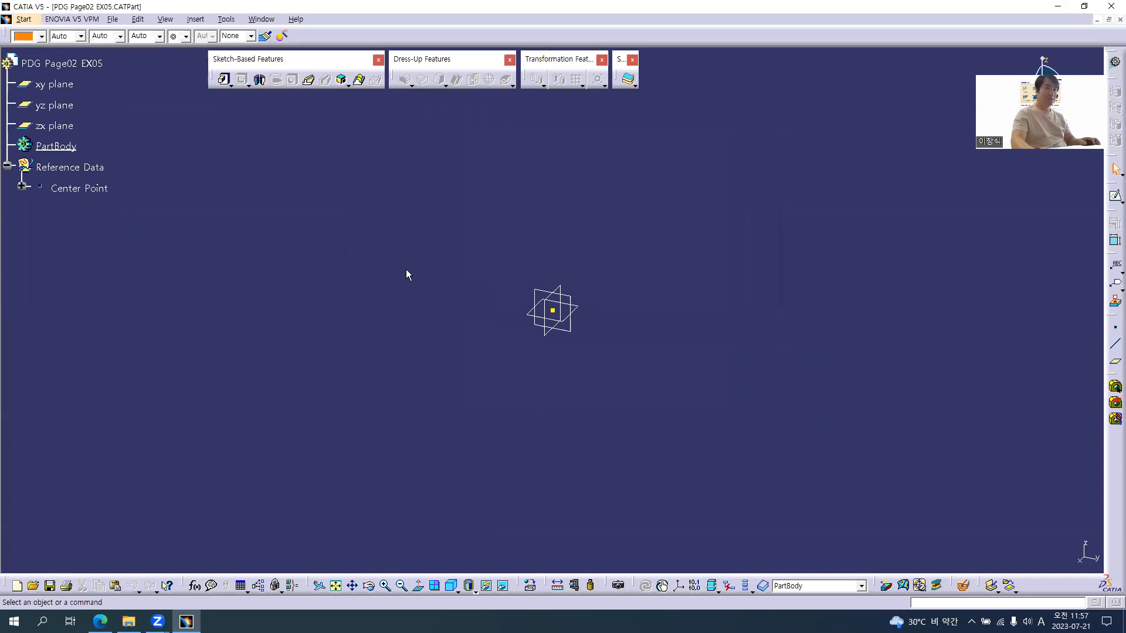
- Switch to the PDF drawing and compare Section View A-A with the plan view's profile, width and depth dimensions
{"action": "key", "text": "alt+Tab"}
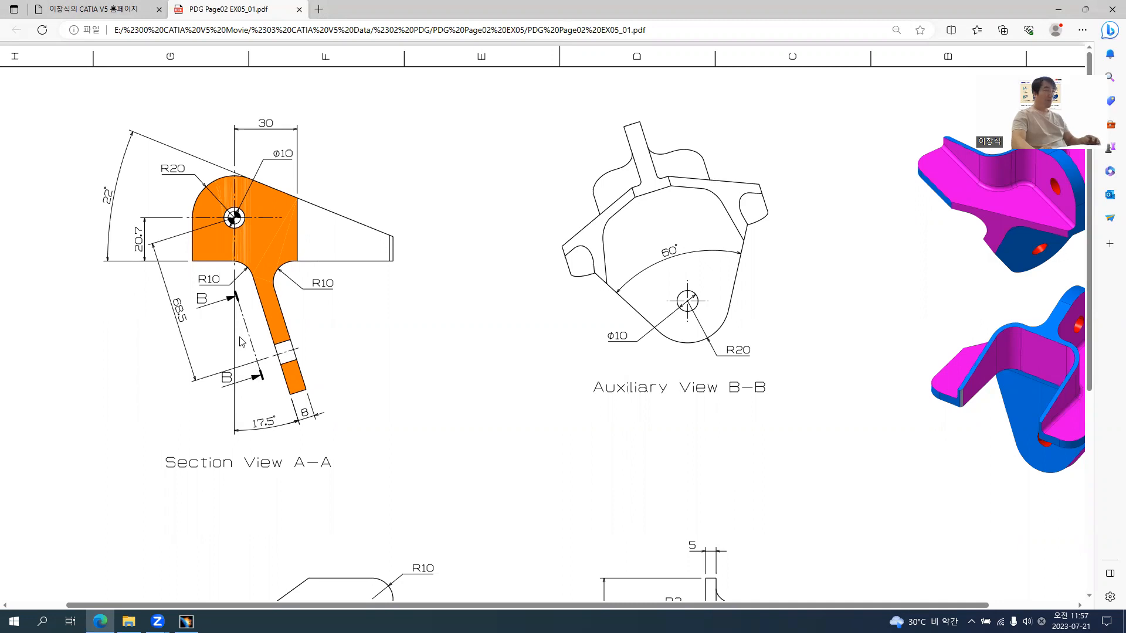
{"action": "scroll", "coordinate": [240, 342], "scroll_direction": "down", "scroll_amount": 3}
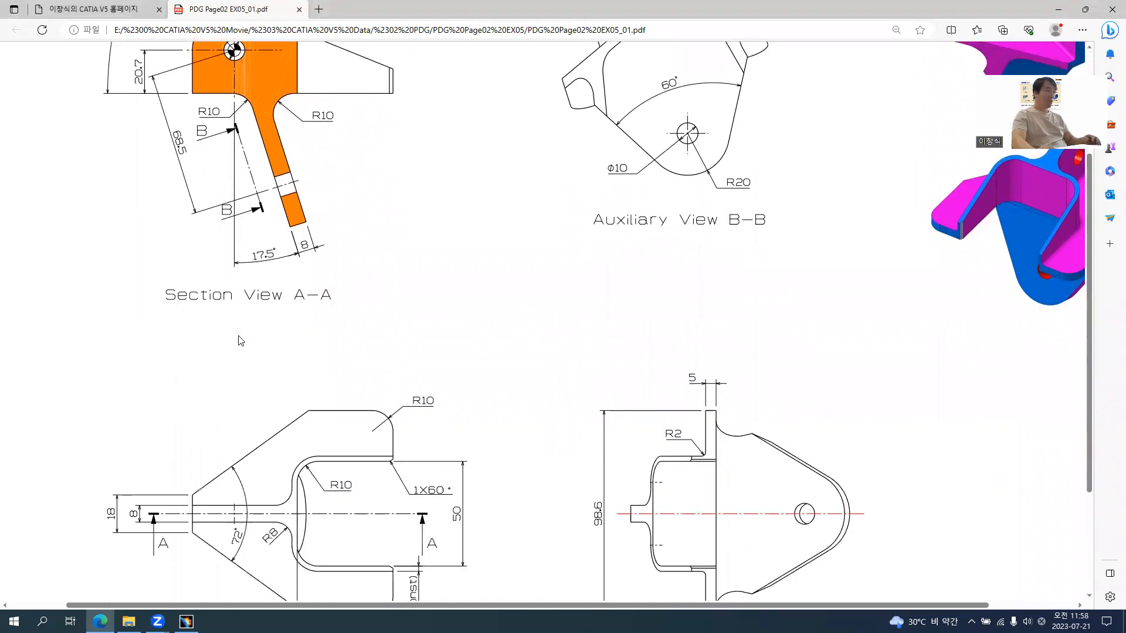
{"action": "scroll", "coordinate": [240, 340], "scroll_direction": "up", "scroll_amount": 3}
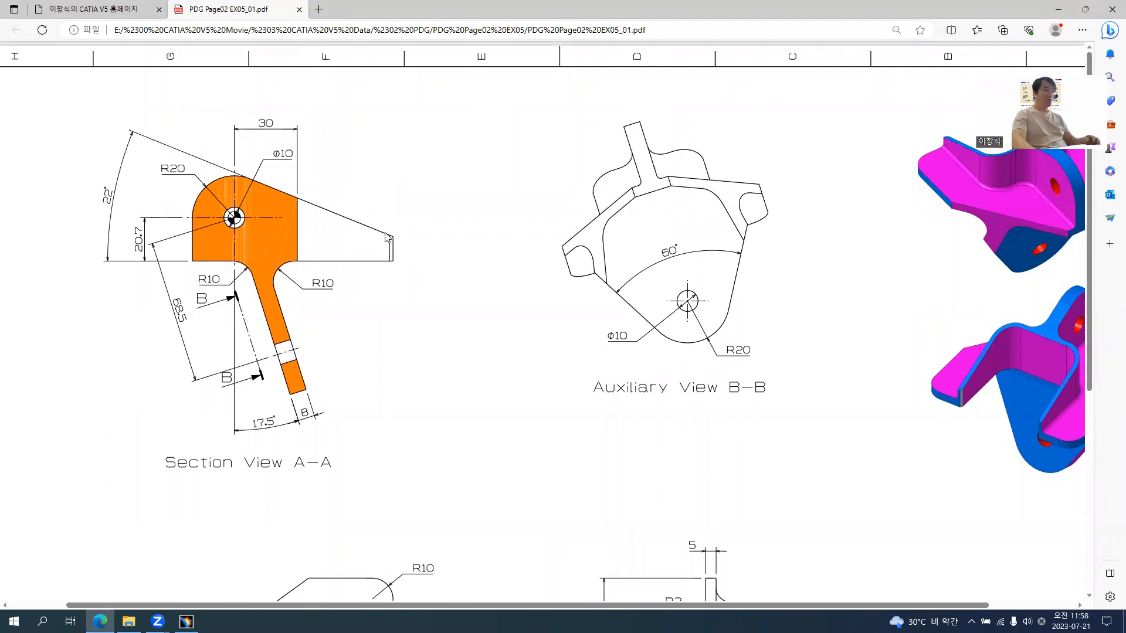
{"action": "scroll", "coordinate": [392, 252], "scroll_direction": "down", "scroll_amount": 4}
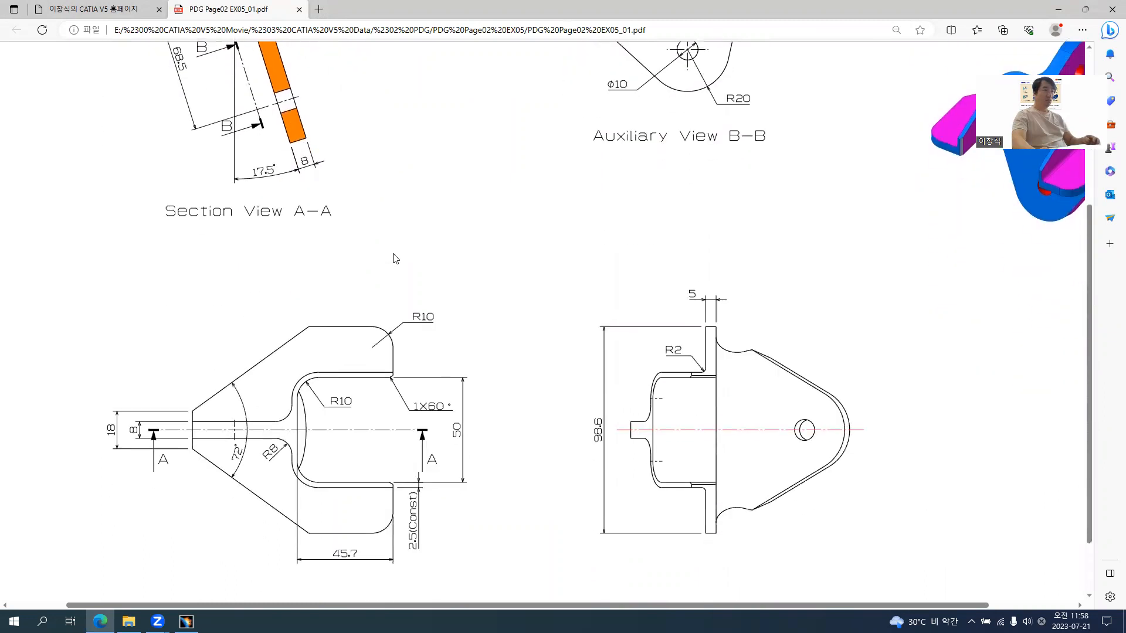
{"action": "scroll", "coordinate": [399, 460], "scroll_direction": "down", "scroll_amount": 1}
{"action": "scroll", "coordinate": [326, 503], "scroll_direction": "up", "scroll_amount": 4, "text": "ctrl"}
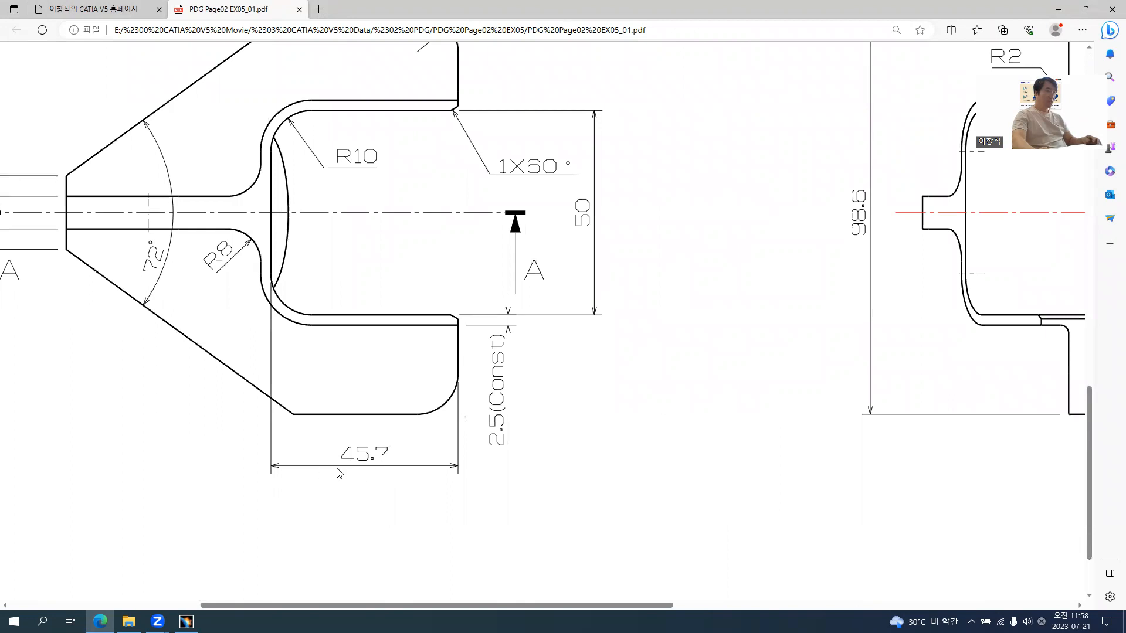
{"action": "scroll", "coordinate": [337, 472], "scroll_direction": "down", "scroll_amount": 2, "text": "ctrl"}
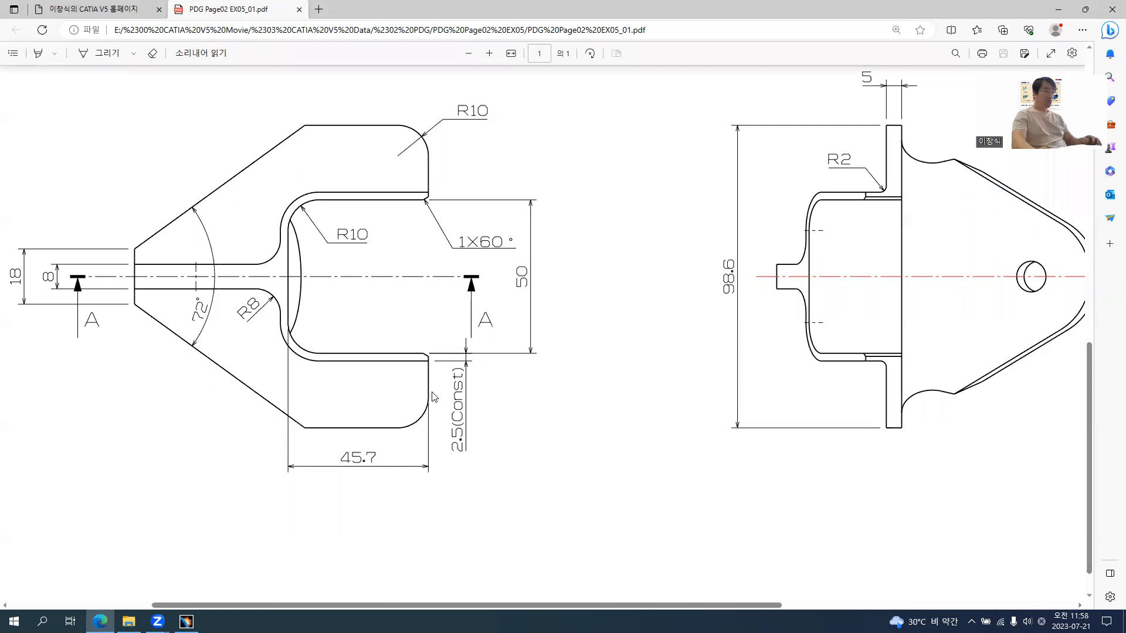
{"action": "scroll", "coordinate": [433, 397], "scroll_direction": "down", "scroll_amount": 1, "text": "ctrl"}
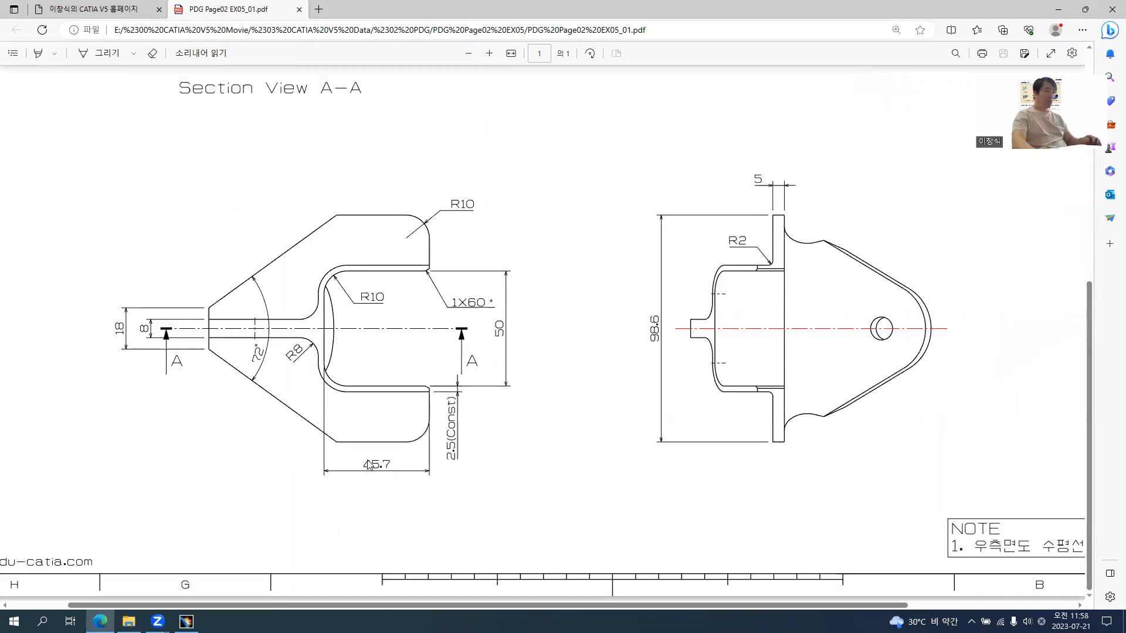
{"action": "scroll", "coordinate": [374, 464], "scroll_direction": "up", "scroll_amount": 4}
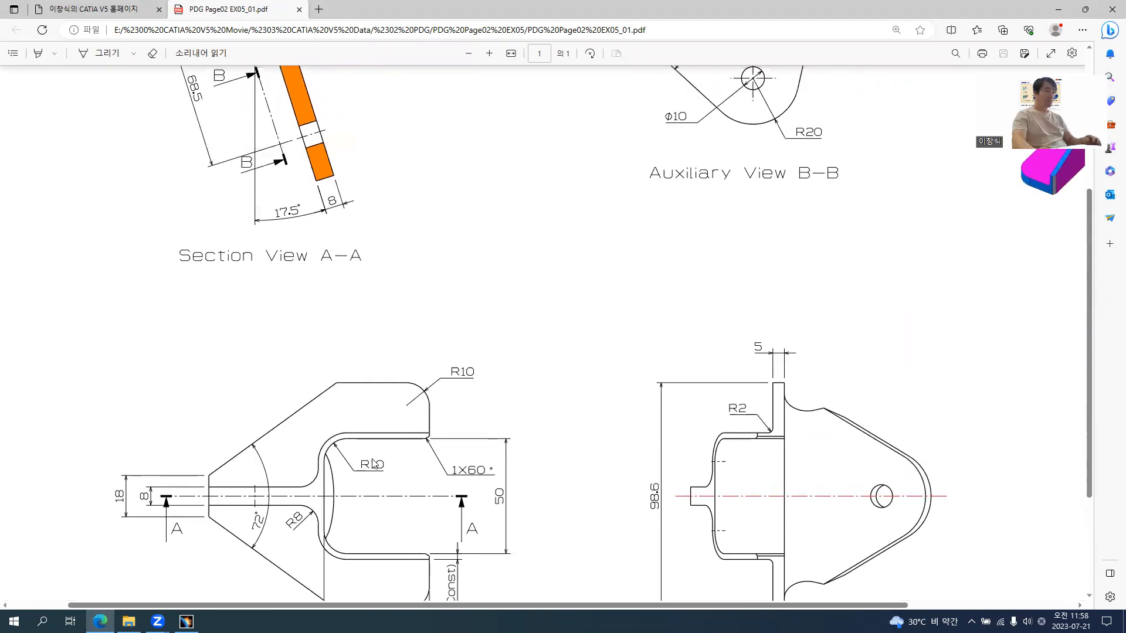
{"action": "scroll", "coordinate": [373, 463], "scroll_direction": "up", "scroll_amount": 3}
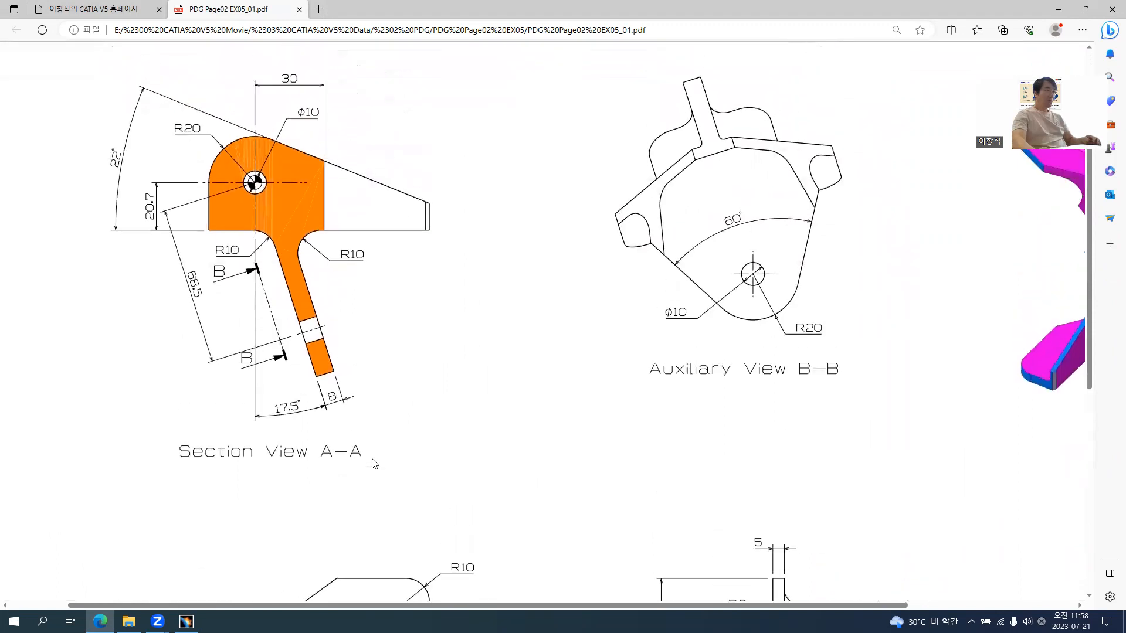
{"action": "scroll", "coordinate": [327, 282], "scroll_direction": "down", "scroll_amount": 2, "text": "ctrl"}
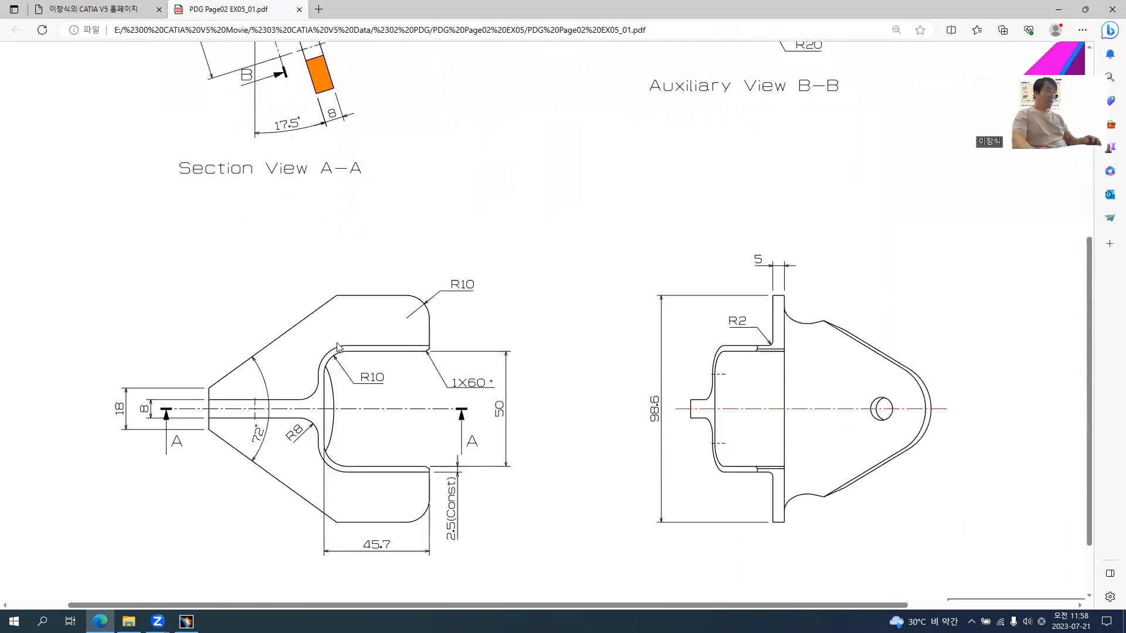
{"action": "scroll", "coordinate": [379, 443], "scroll_direction": "up", "scroll_amount": 1, "text": "ctrl"}
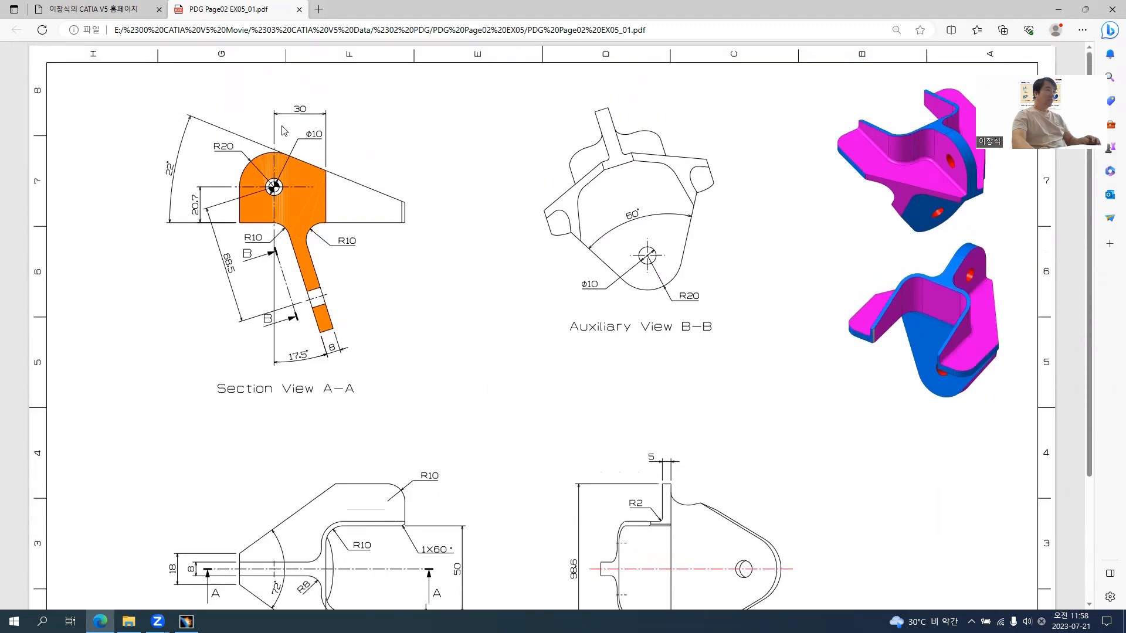
- Examine the profile and depth dimensions in Section View A-A and the plan view, comparing their orientation with the CATIA part's front view
{"action": "scroll", "coordinate": [282, 131], "scroll_direction": "up", "scroll_amount": 3, "text": "ctrl"}
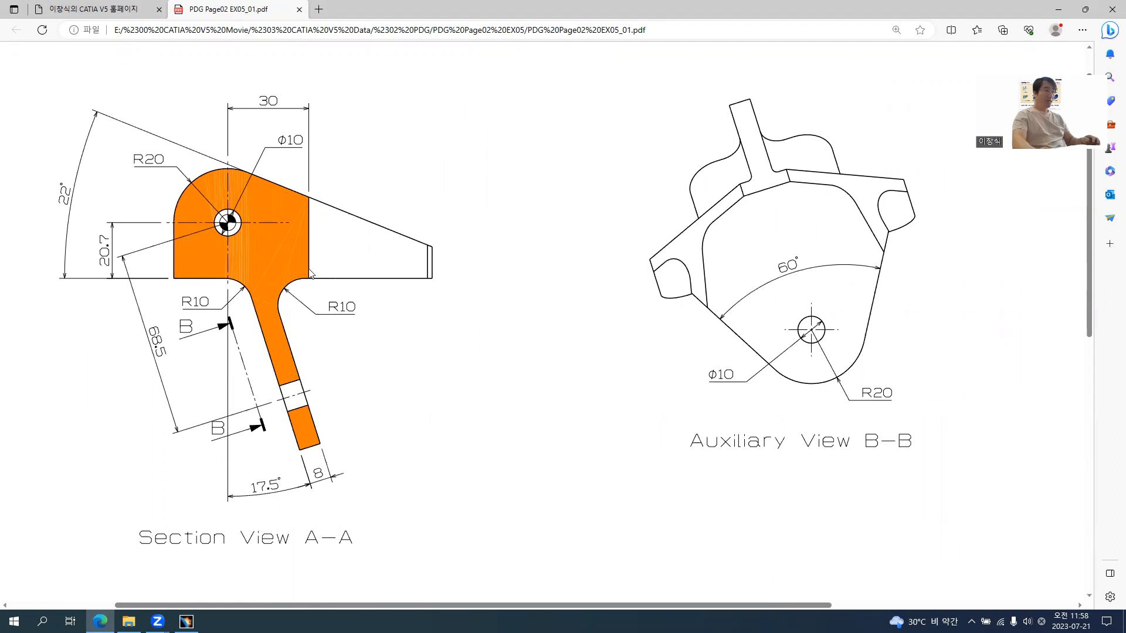
{"action": "scroll", "coordinate": [310, 275], "scroll_direction": "down", "scroll_amount": 8}
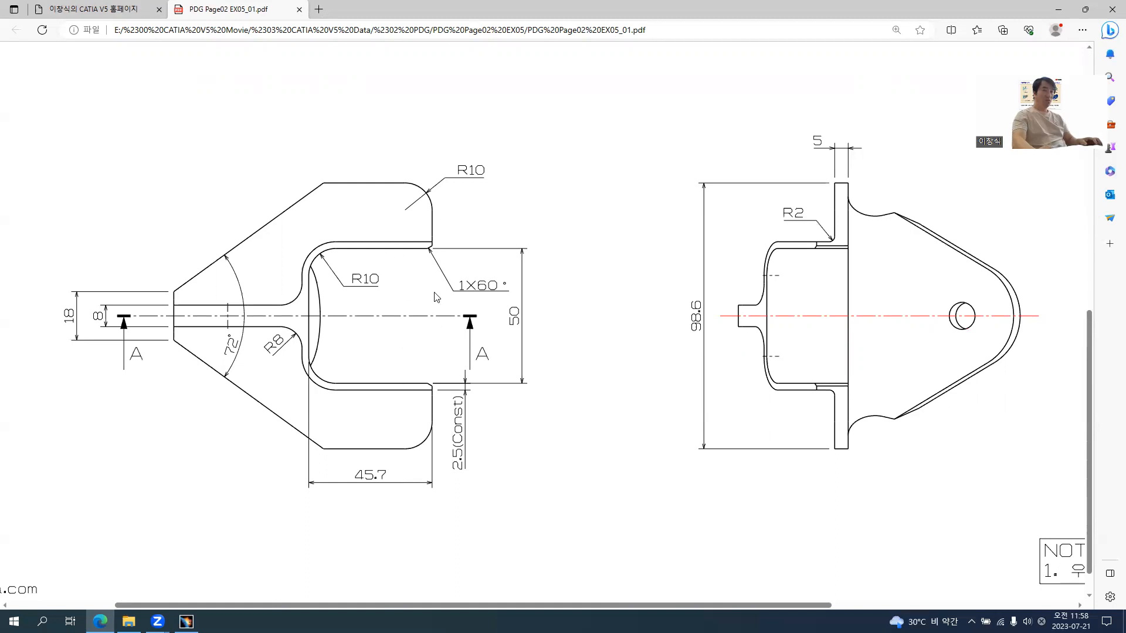
{"action": "key", "text": "alt+Tab"}
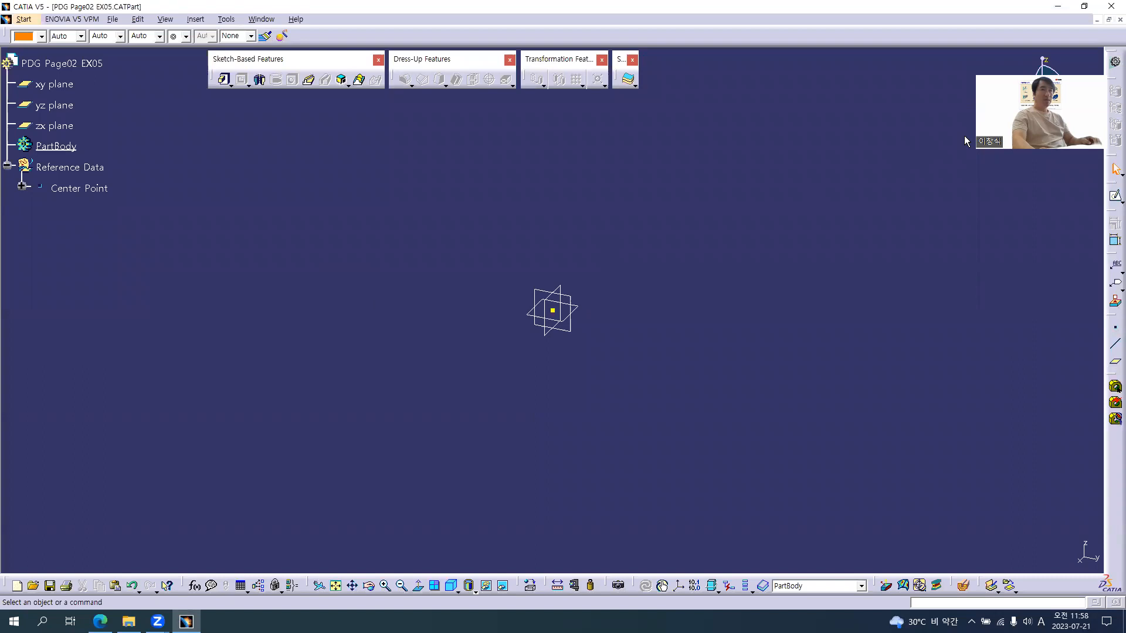
{"action": "key", "text": "alt+Tab"}
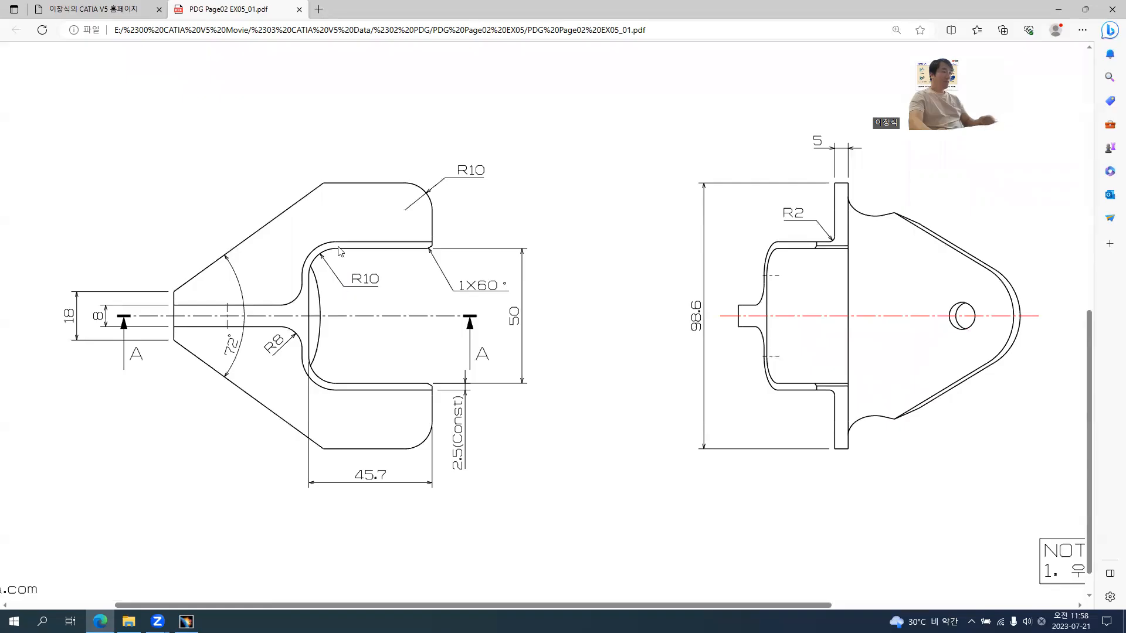
{"action": "scroll", "coordinate": [339, 251], "scroll_direction": "down", "scroll_amount": 2, "text": "ctrl"}
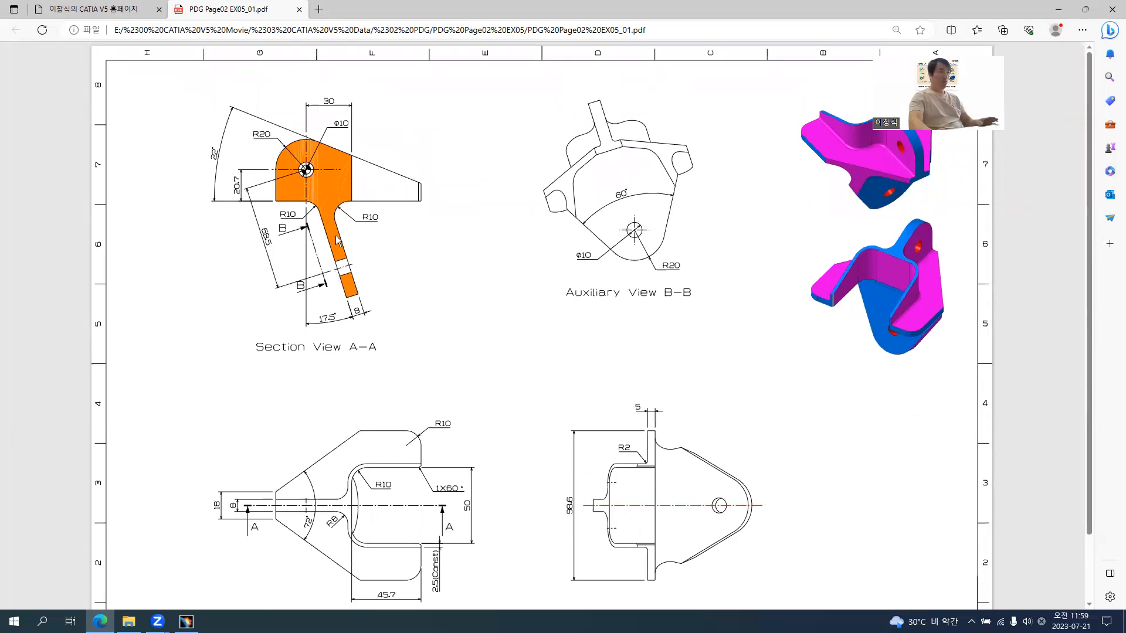
{"action": "key", "text": "alt+Tab"}
{"action": "left_click", "coordinate": [469, 586]}
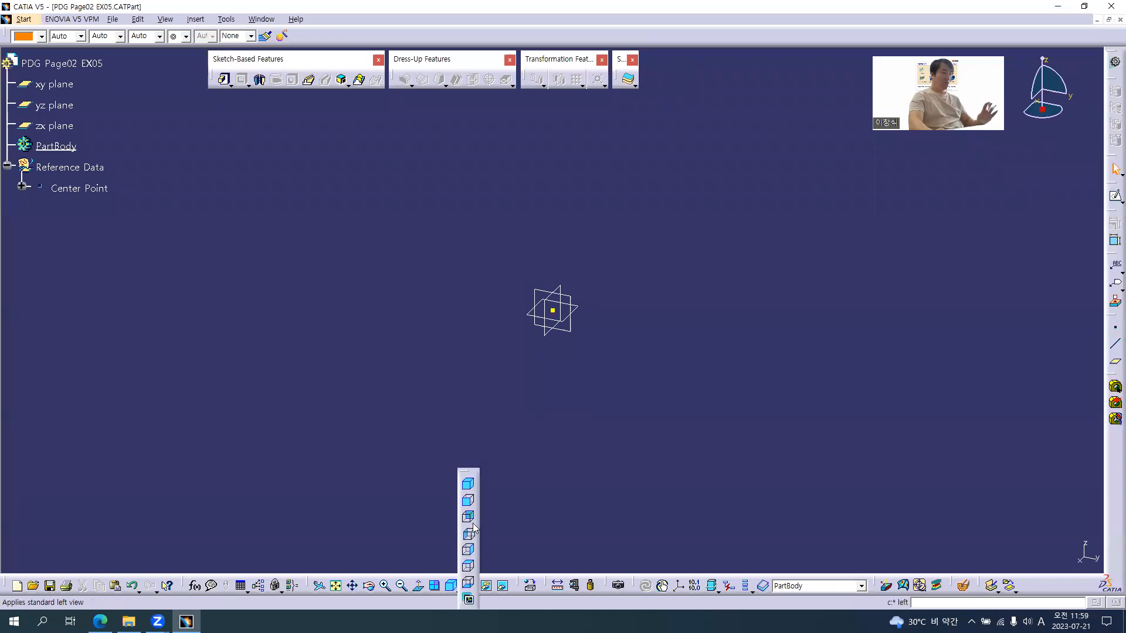
{"action": "left_click", "coordinate": [469, 501]}
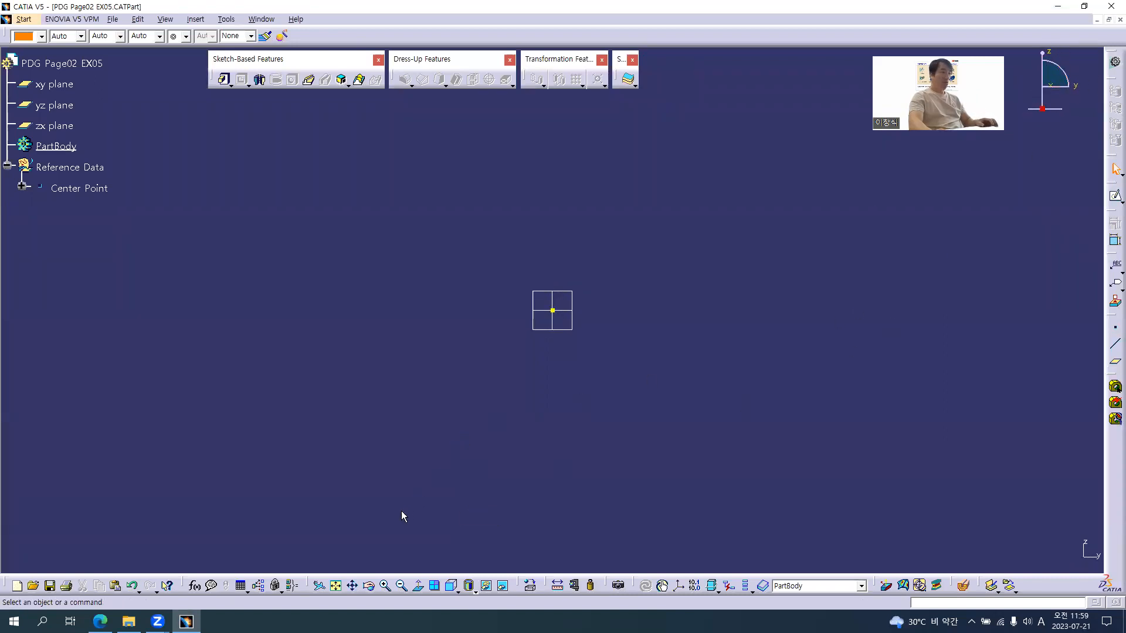
{"action": "key", "text": "alt+Tab"}
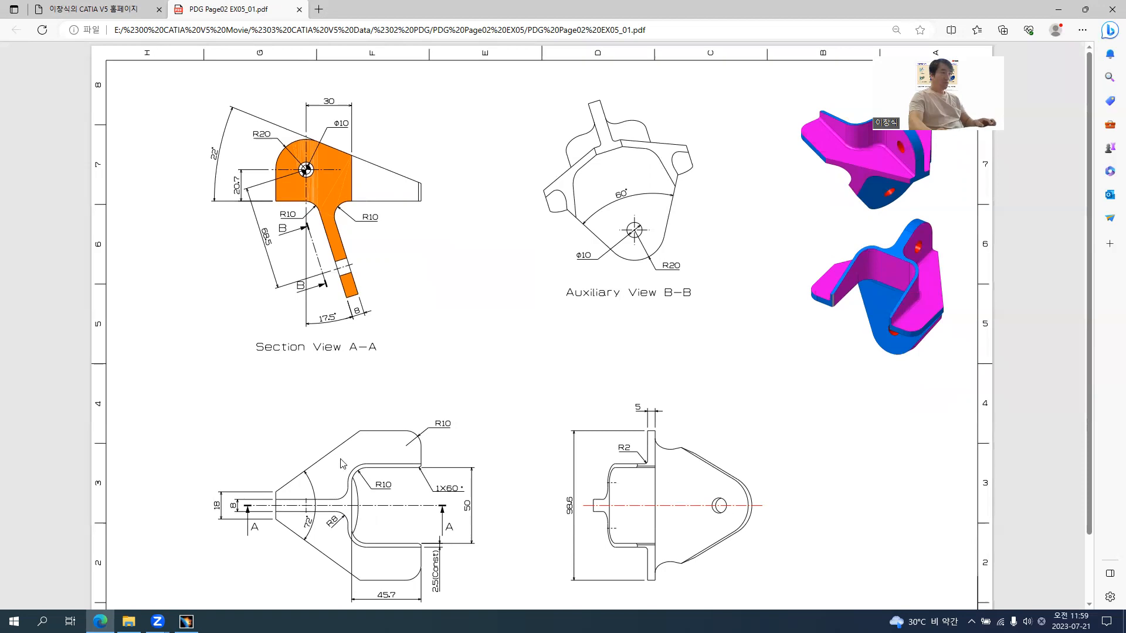
{"action": "key", "text": "alt+Tab"}
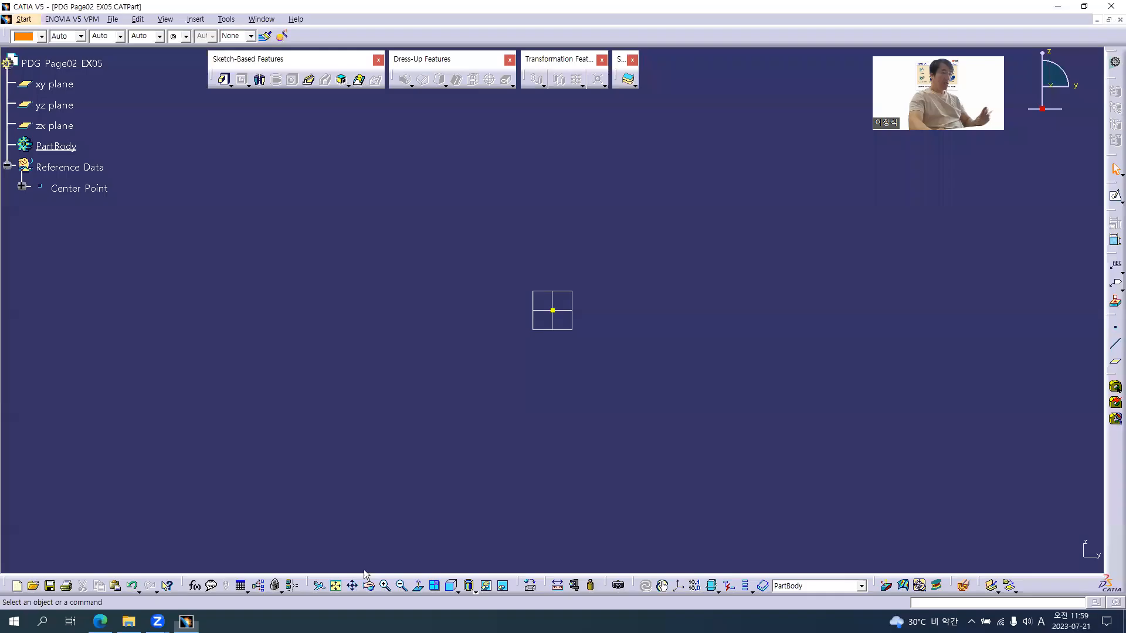
- Create a reference plane offset 30 mm from the zx plane in the positive Y direction
{"action": "left_click", "coordinate": [449, 589]}
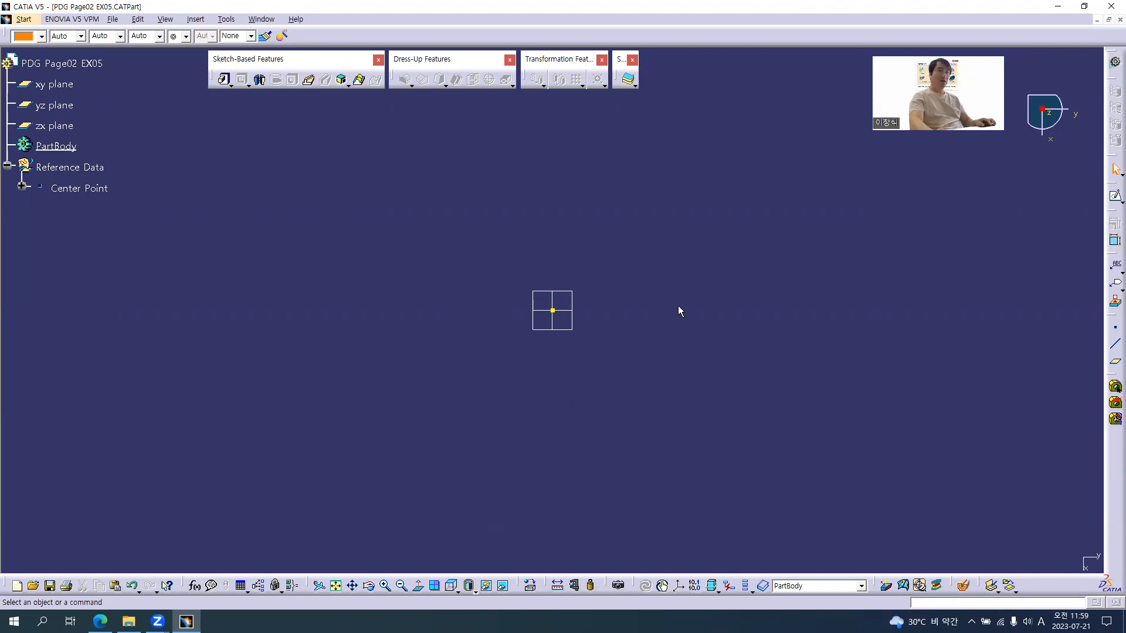
{"action": "left_click", "coordinate": [1115, 362]}
{"action": "left_click", "coordinate": [560, 325]}
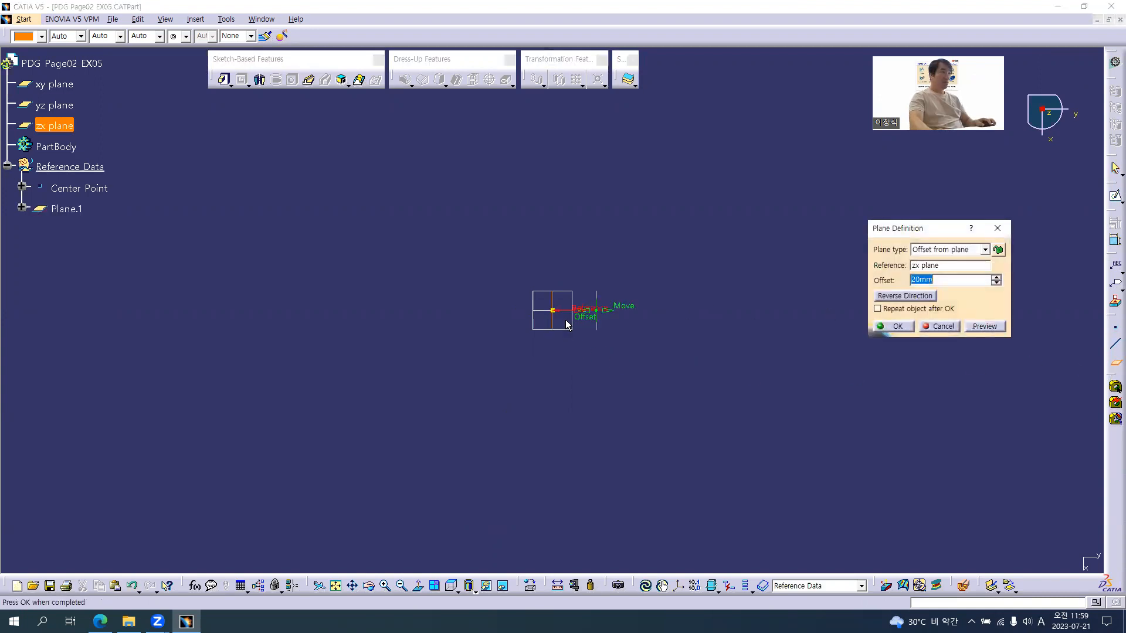
{"action": "type", "text": "30"}
{"action": "key", "text": "Tab"}
{"action": "key", "text": "alt+Tab"}
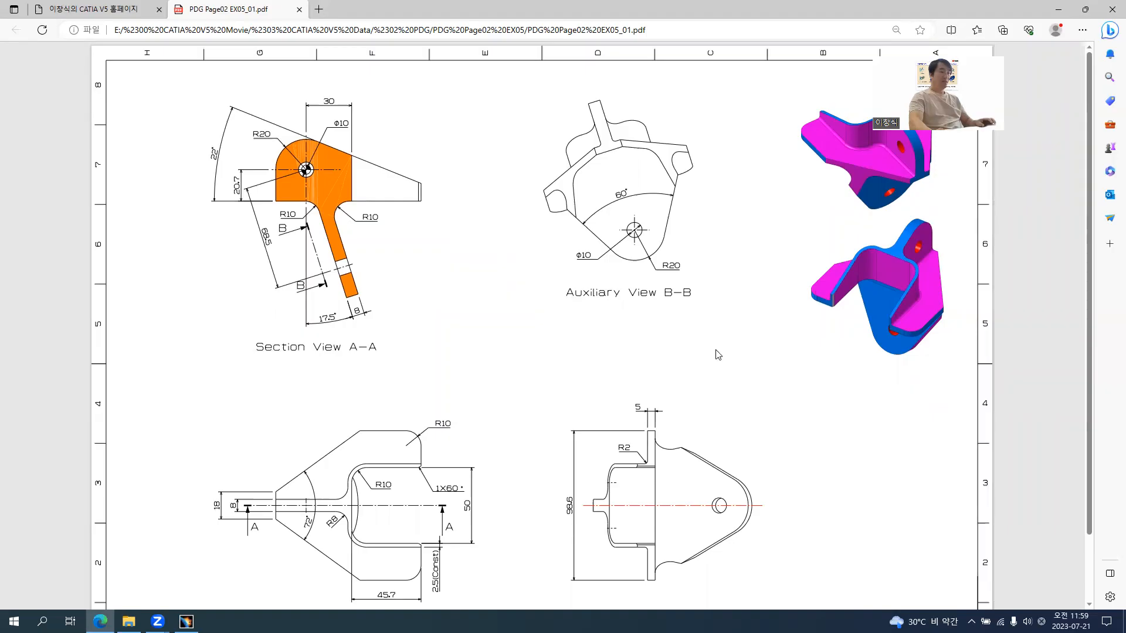
{"action": "key", "text": "alt+Tab"}
{"action": "left_click", "coordinate": [911, 328]}
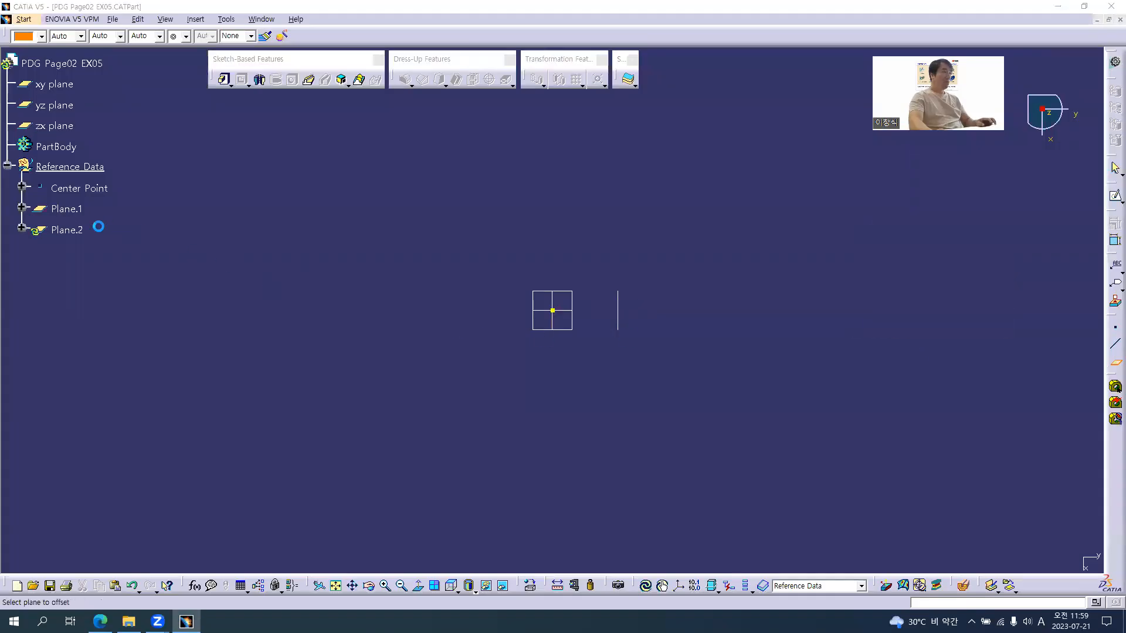
{"action": "key", "text": "Escape"}
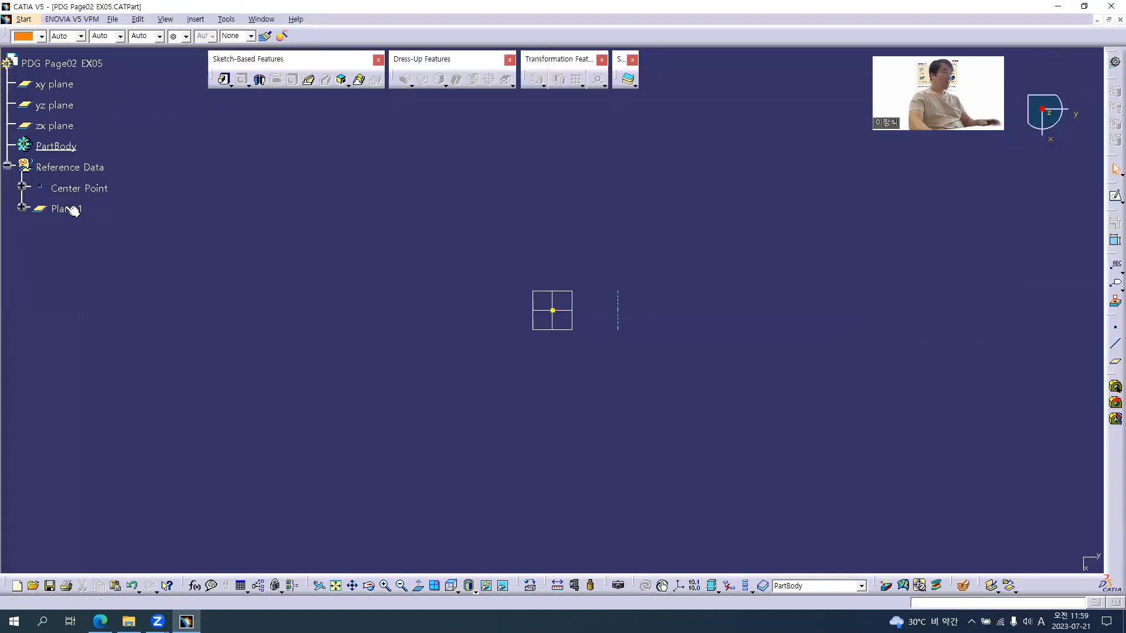
- Rename the plane offset from the zx plane as Plane.1(Y Dir=30mm) in its feature properties
{"action": "left_click", "coordinate": [72, 209]}
{"action": "key", "text": "alt+Return"}
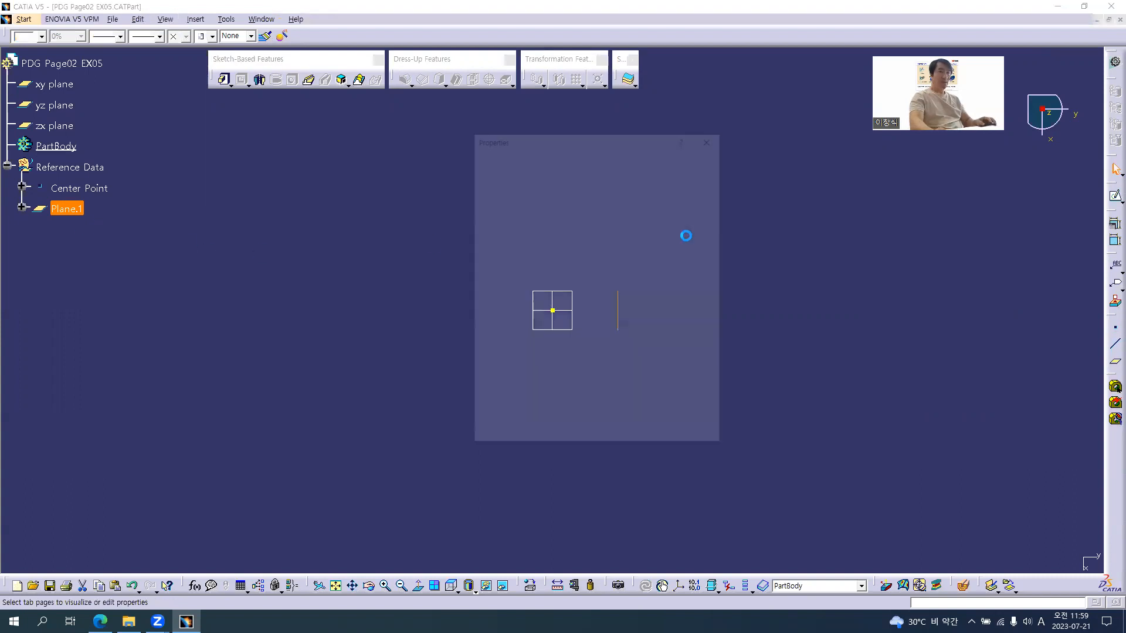
{"action": "left_click", "coordinate": [546, 172]}
{"action": "left_click", "coordinate": [583, 188]}
{"action": "type", "text": "("}
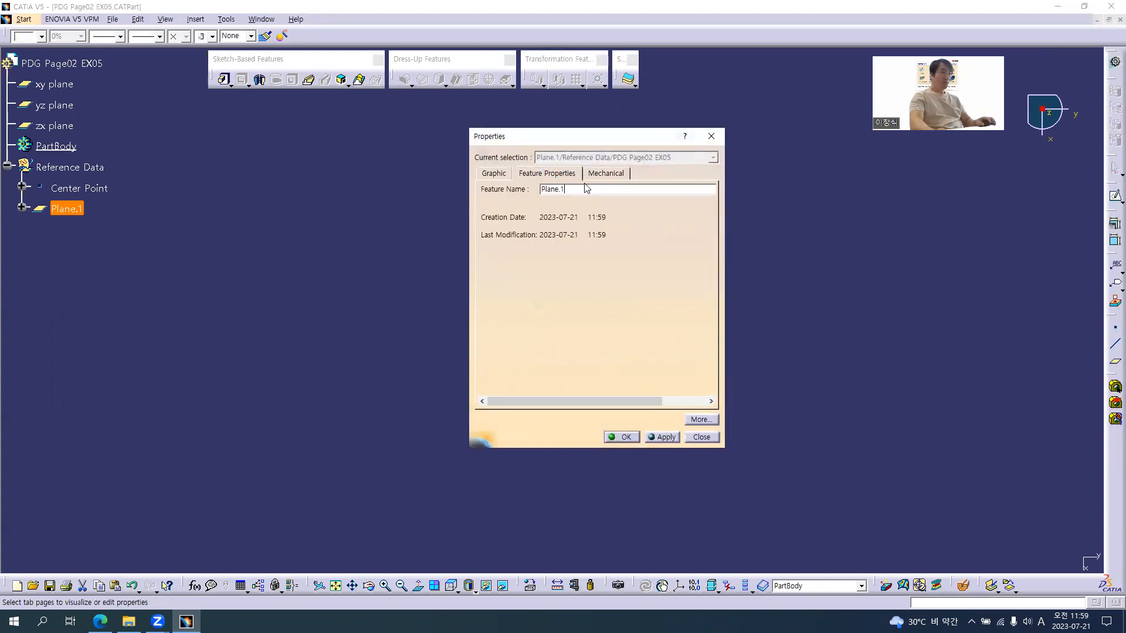
{"action": "type", "text": "Y D"}
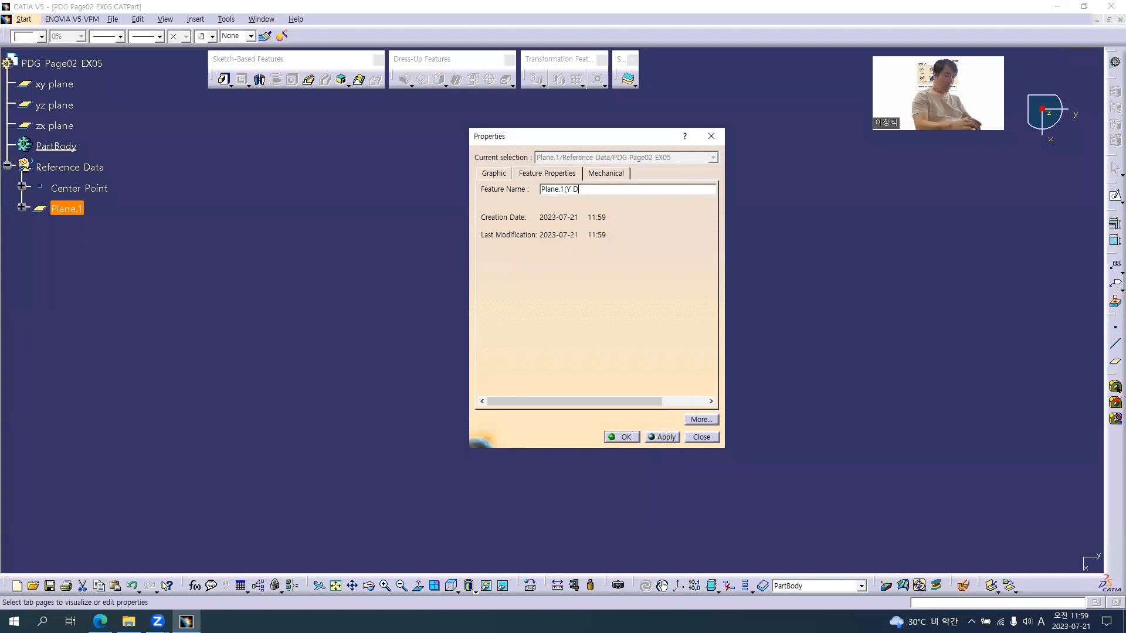
{"action": "type", "text": "ir=30mm)"}
{"action": "key", "text": "Return"}
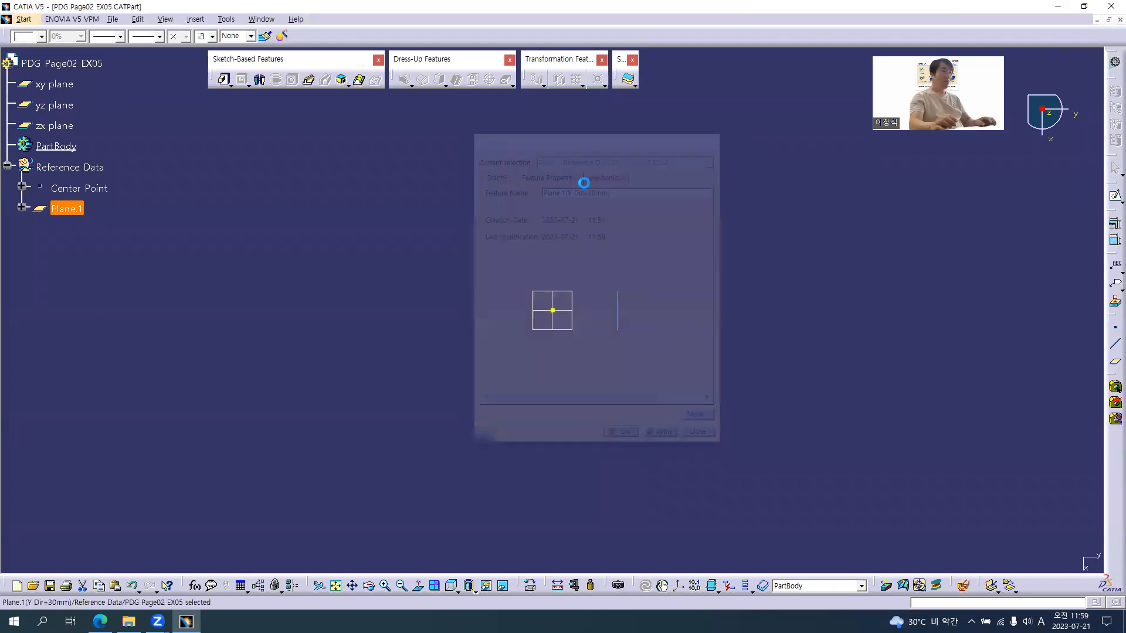
{"action": "left_click", "coordinate": [416, 229]}
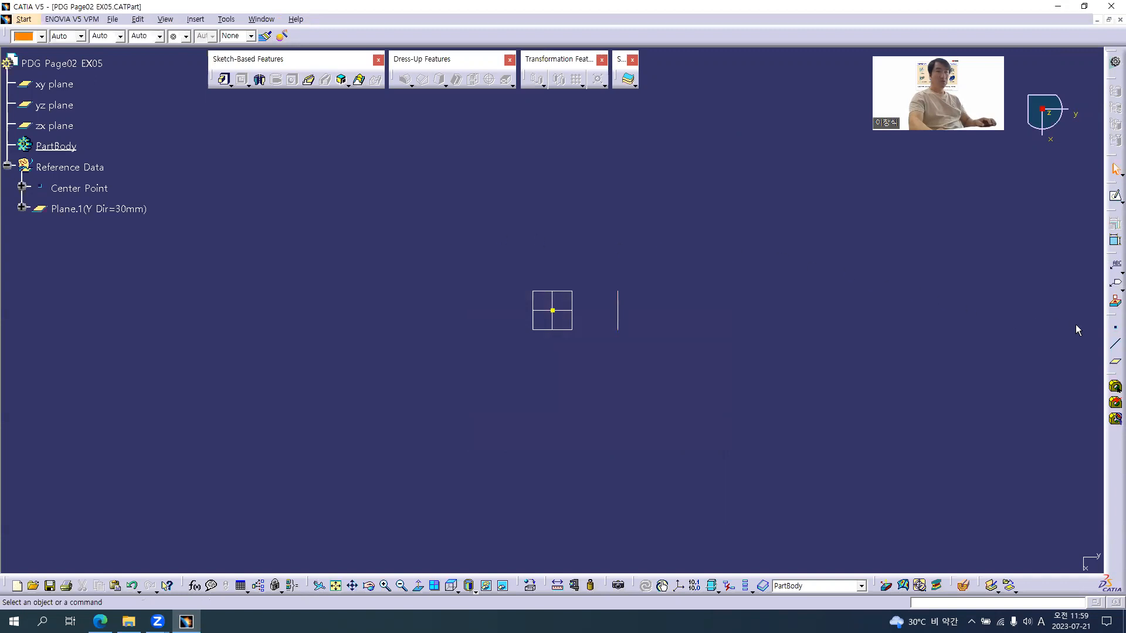
- Create a second reference plane offset 45.7 mm from Plane.1, checking the depth dimension in the PDF drawing
{"action": "left_click", "coordinate": [1114, 362]}
{"action": "left_click", "coordinate": [626, 315]}
{"action": "key", "text": "alt+Tab"}
{"action": "scroll", "coordinate": [649, 390], "scroll_direction": "up", "scroll_amount": 3, "text": "ctrl"}
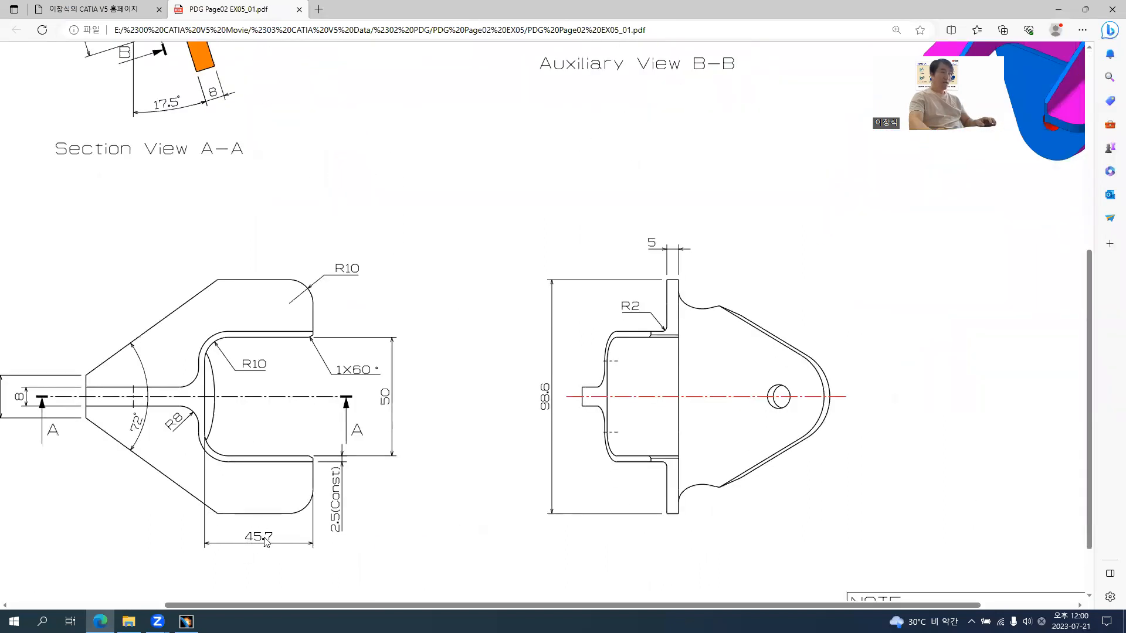
{"action": "key", "text": "alt+Tab"}
{"action": "double_click", "coordinate": [950, 280]}
{"action": "type", "text": "45."}
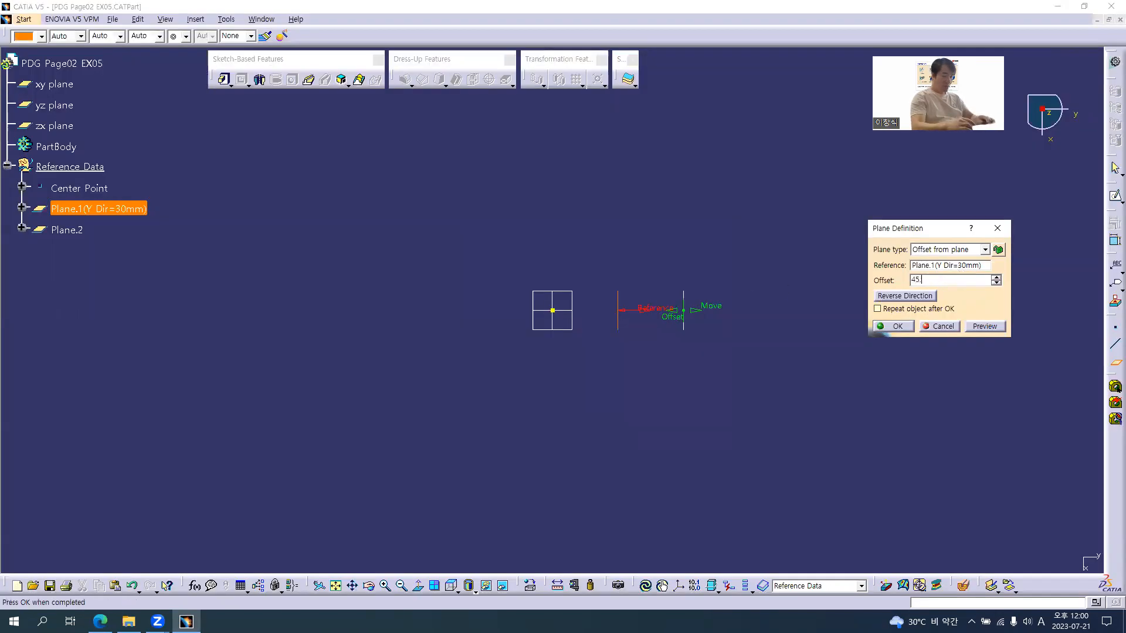
{"action": "type", "text": "7"}
{"action": "key", "text": "Tab"}
{"action": "left_click", "coordinate": [891, 327]}
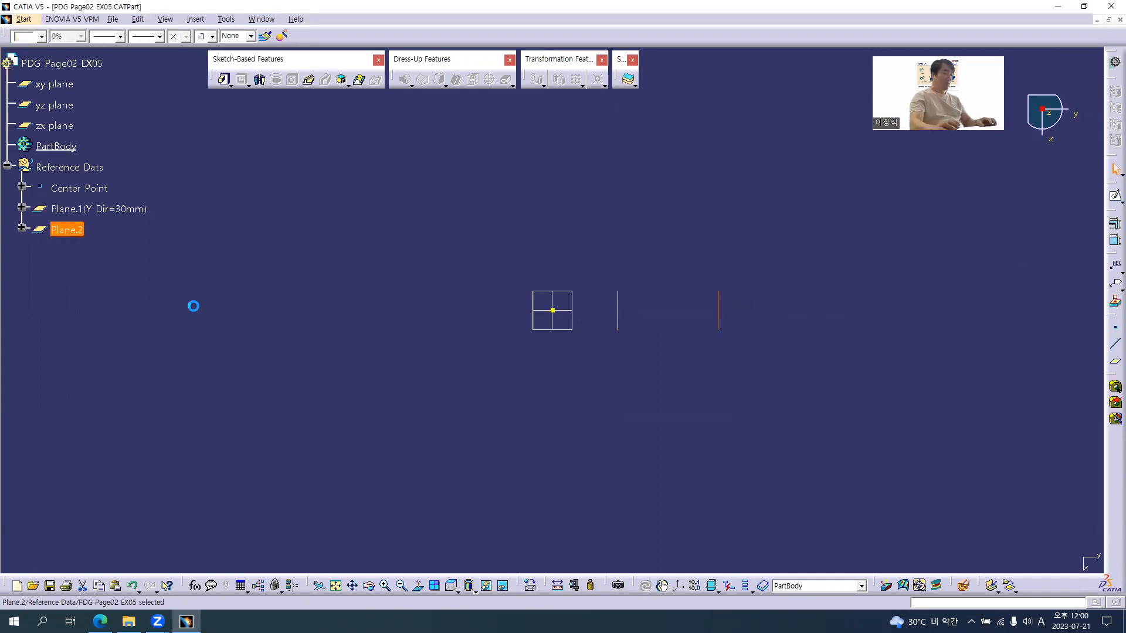
- Rename the second offset plane as Plane.2(Plane.1 Offset Y Dir=45.7mm) in its feature properties
{"action": "key", "text": "alt+Return"}
{"action": "key", "text": "End"}
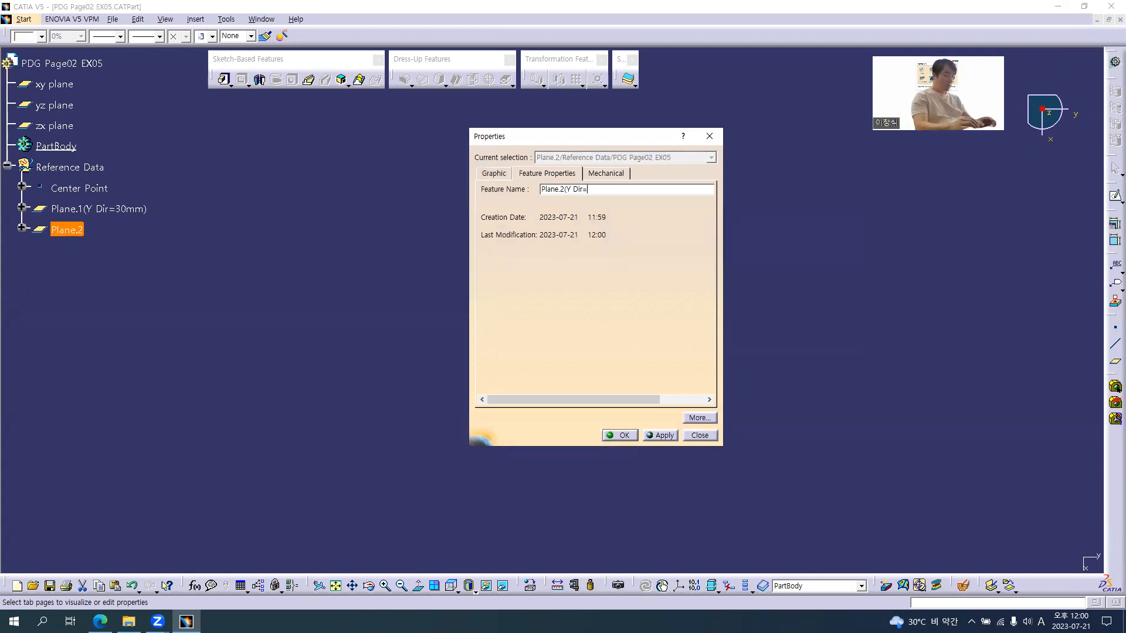
{"action": "key", "text": "alt+Tab"}
{"action": "key", "text": "alt+Tab"}
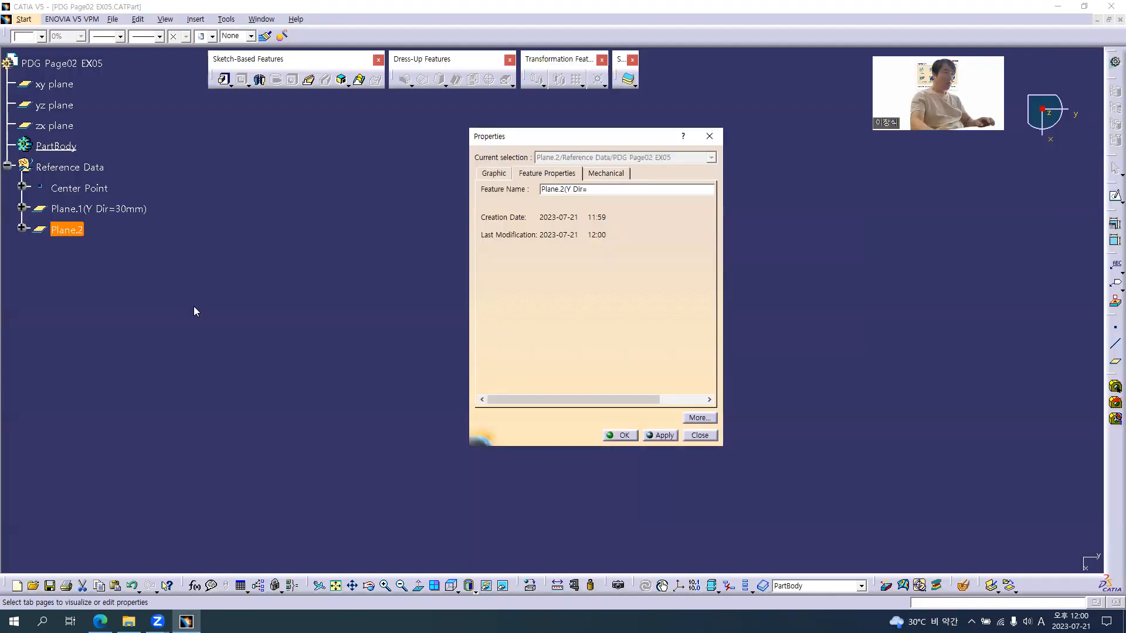
{"action": "left_click", "coordinate": [614, 189]}
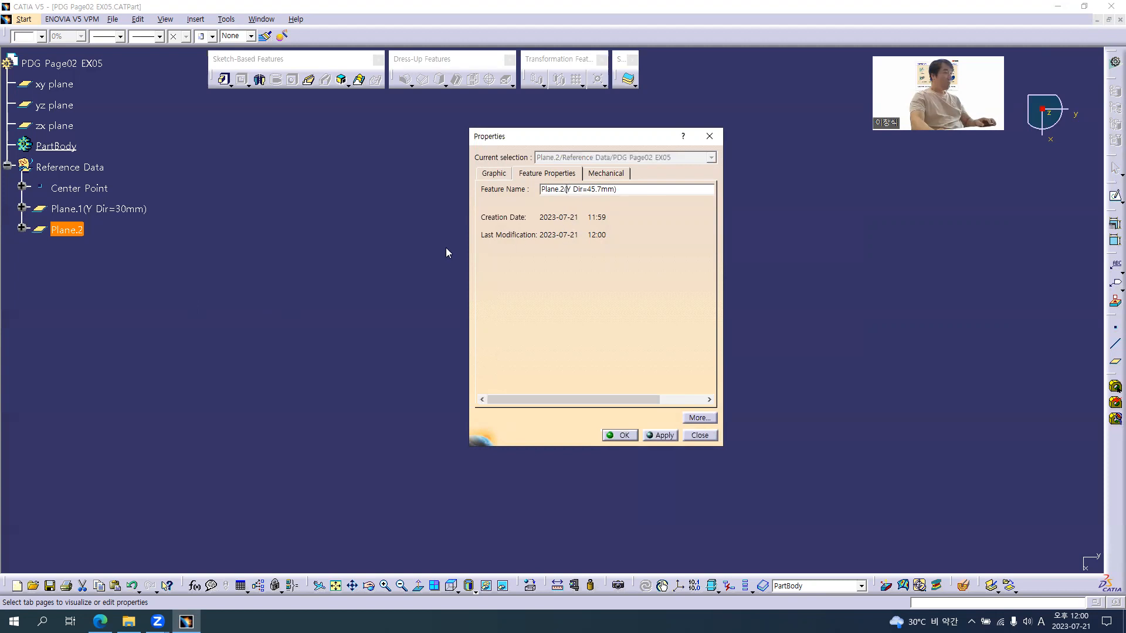
{"action": "type", "text": "Plane.1 Offset"}
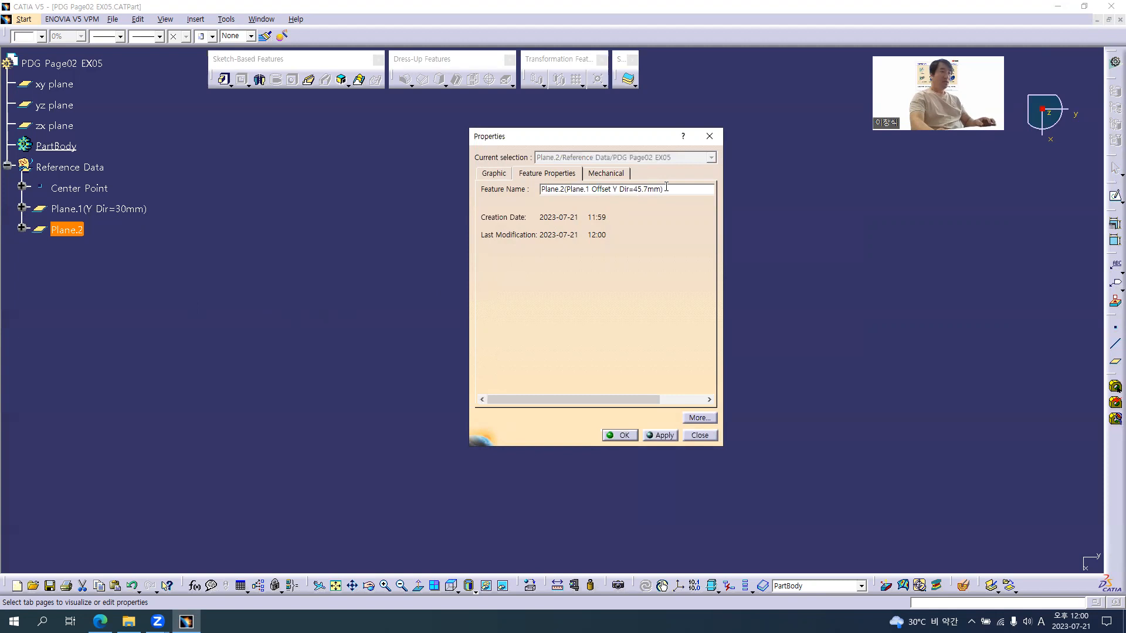
{"action": "left_click", "coordinate": [620, 435]}
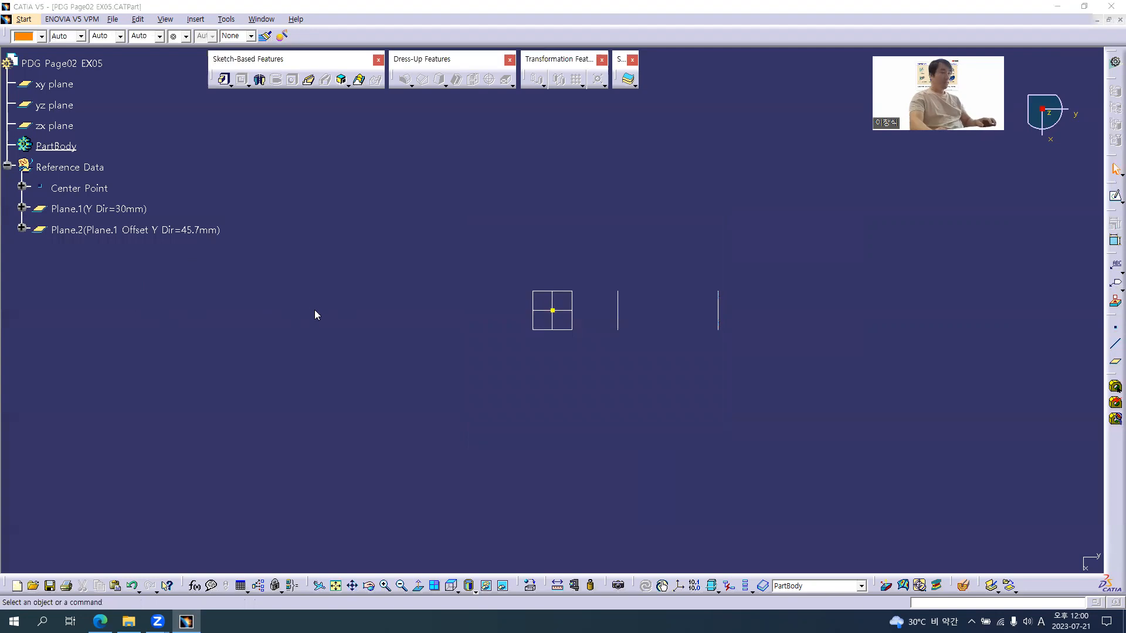
- Switch to the PDF drawing and examine the inclined leg in Section View A-A, comparing it with the CATIA part's front view
{"action": "key", "text": "alt+Tab"}
{"action": "scroll", "coordinate": [263, 377], "scroll_direction": "down", "scroll_amount": 1, "text": "ctrl"}
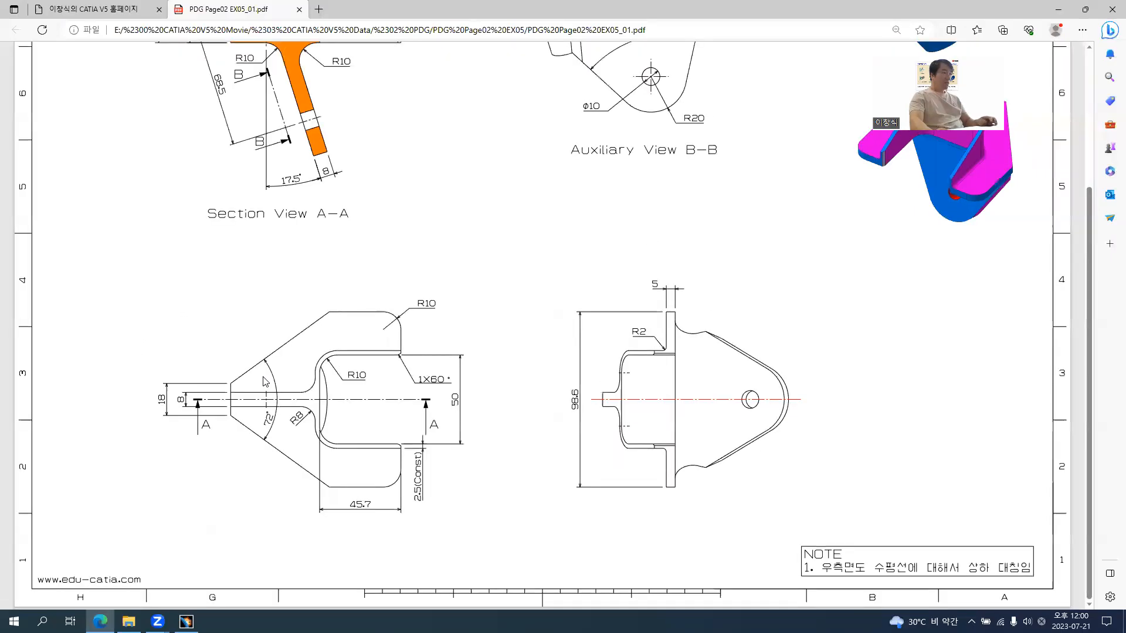
{"action": "scroll", "coordinate": [263, 378], "scroll_direction": "up", "scroll_amount": 3}
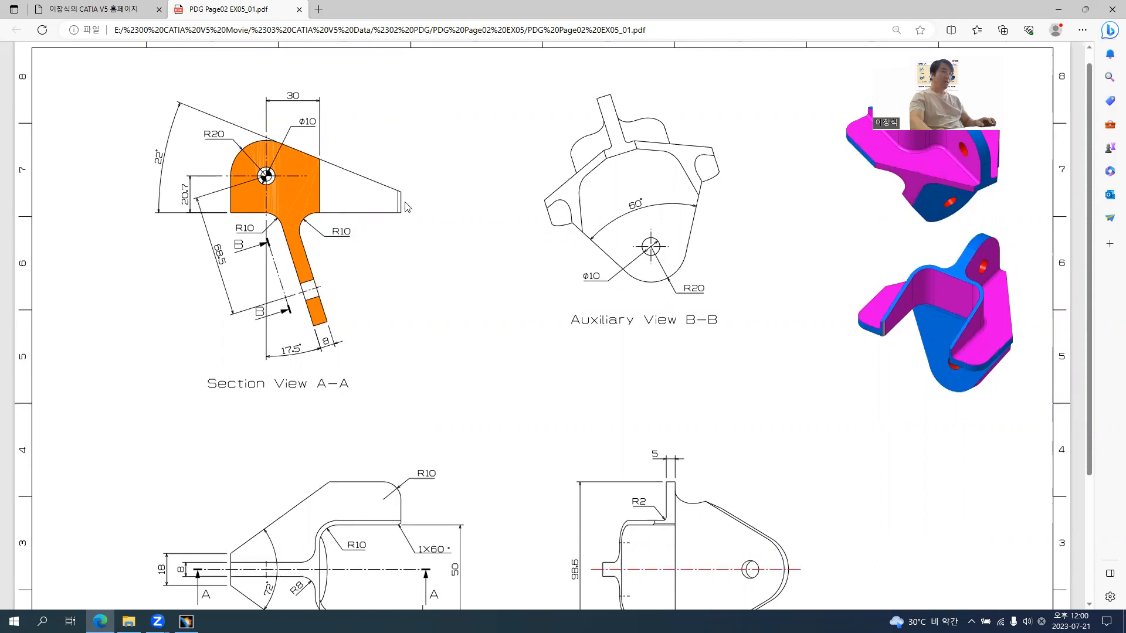
{"action": "scroll", "coordinate": [284, 258], "scroll_direction": "up", "scroll_amount": 2, "text": "ctrl"}
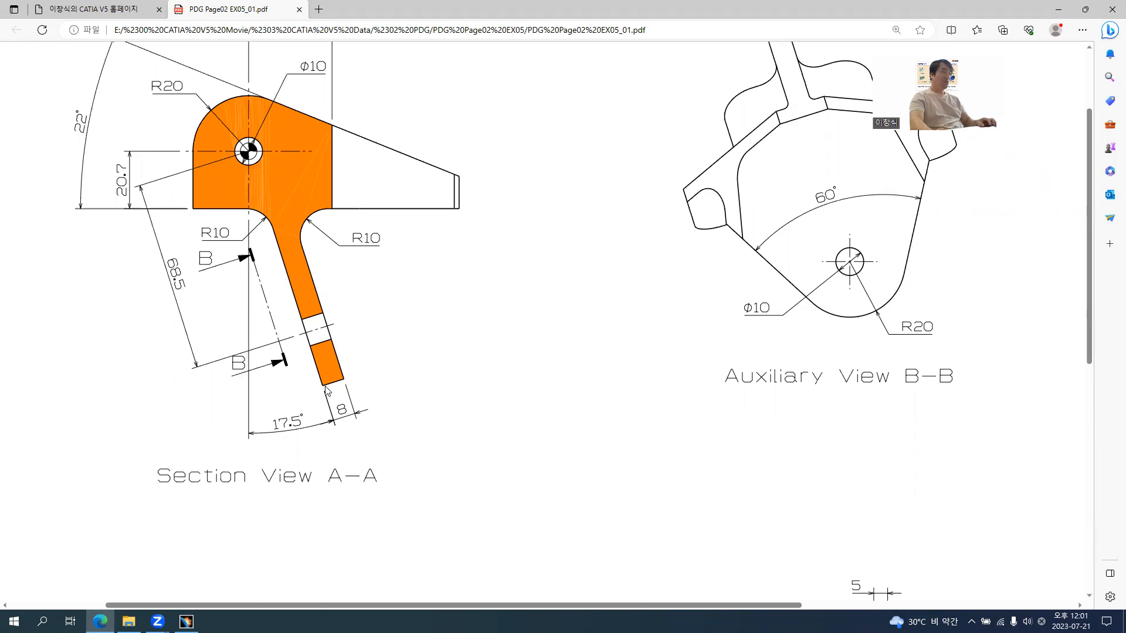
{"action": "key", "text": "alt+Tab"}
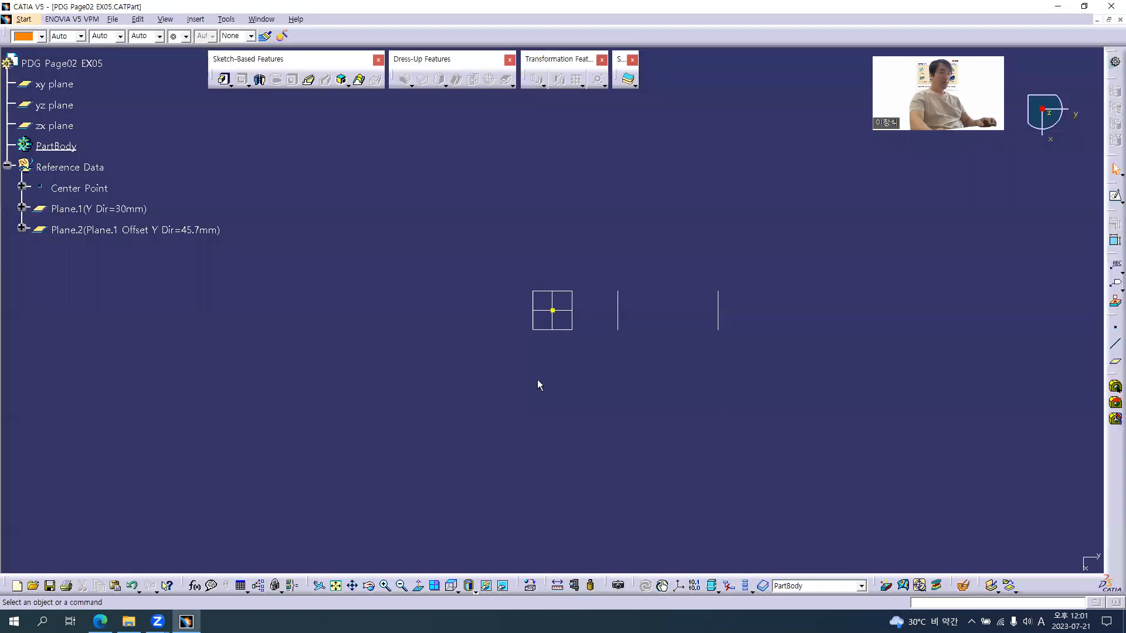
{"action": "left_click", "coordinate": [457, 592]}
{"action": "left_click", "coordinate": [469, 501]}
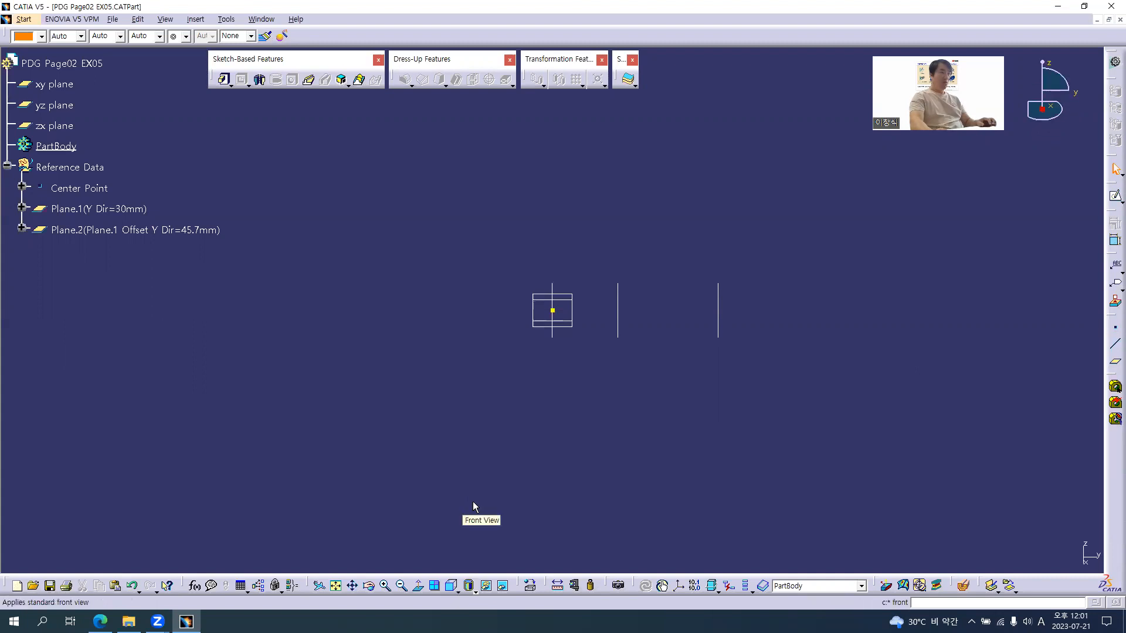
{"action": "middle_click_drag", "start_coordinate": [618, 384], "coordinate": [578, 310]}
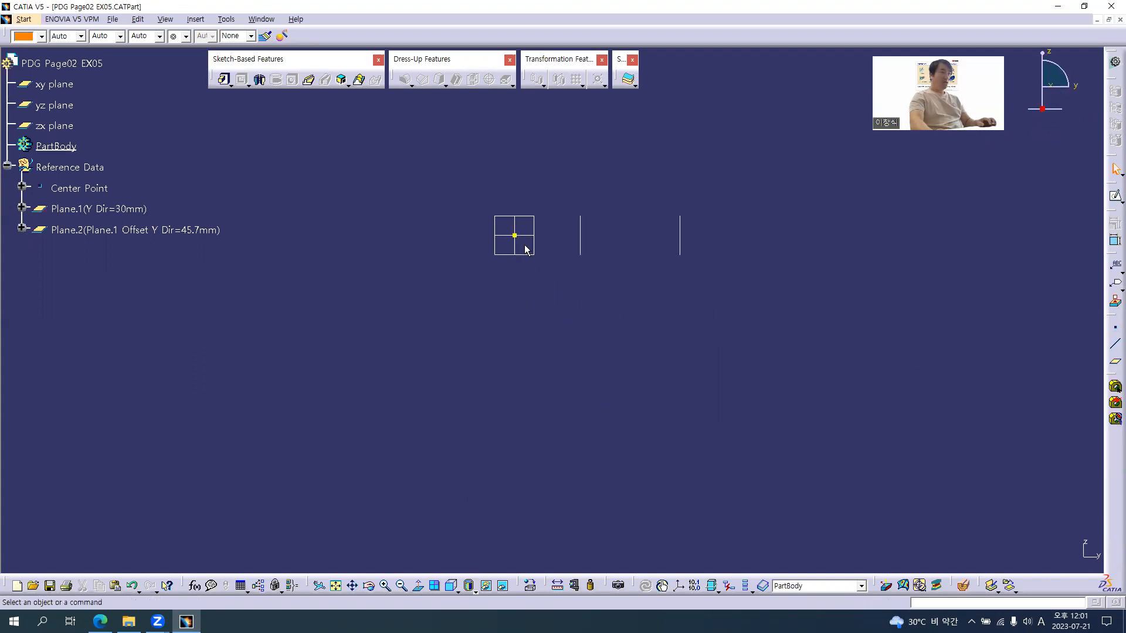
{"action": "key", "text": "alt+Tab"}
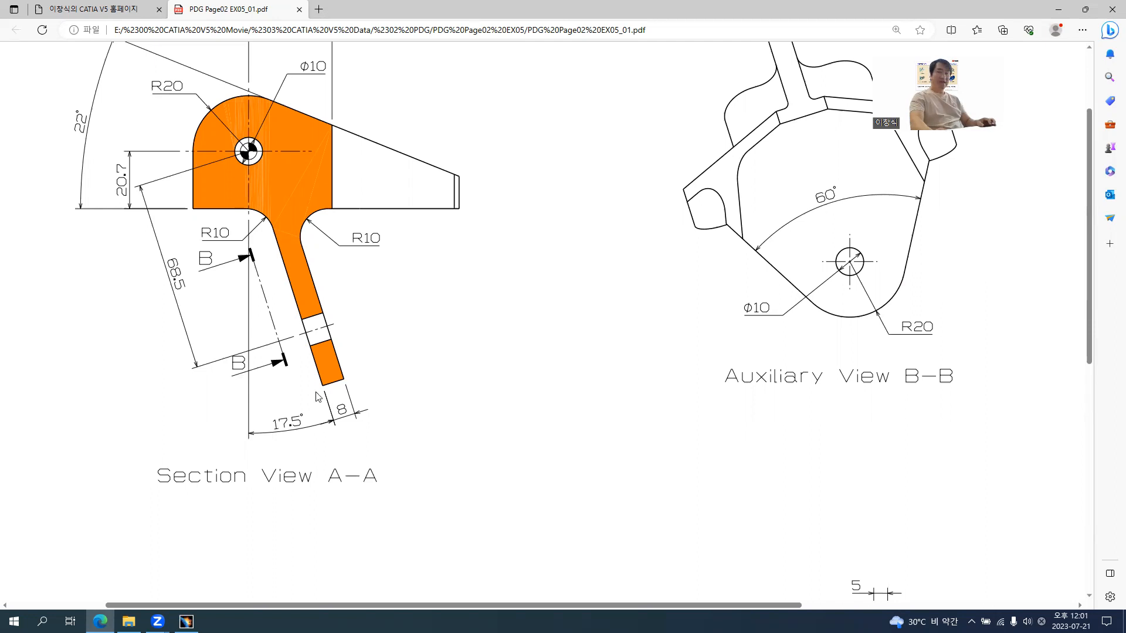
{"action": "key", "text": "alt+Tab"}
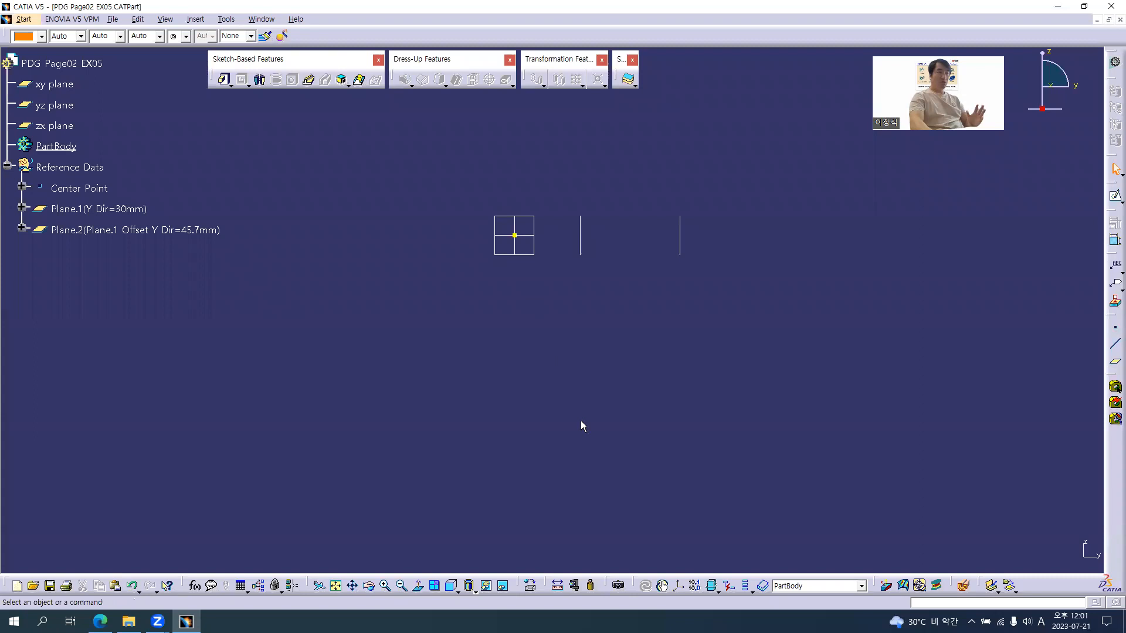
- Define a Point-Direction line from Center Point normal to the xy plane, with its start at about -68 mm and its end at 0 mm
{"action": "left_click", "coordinate": [1115, 345]}
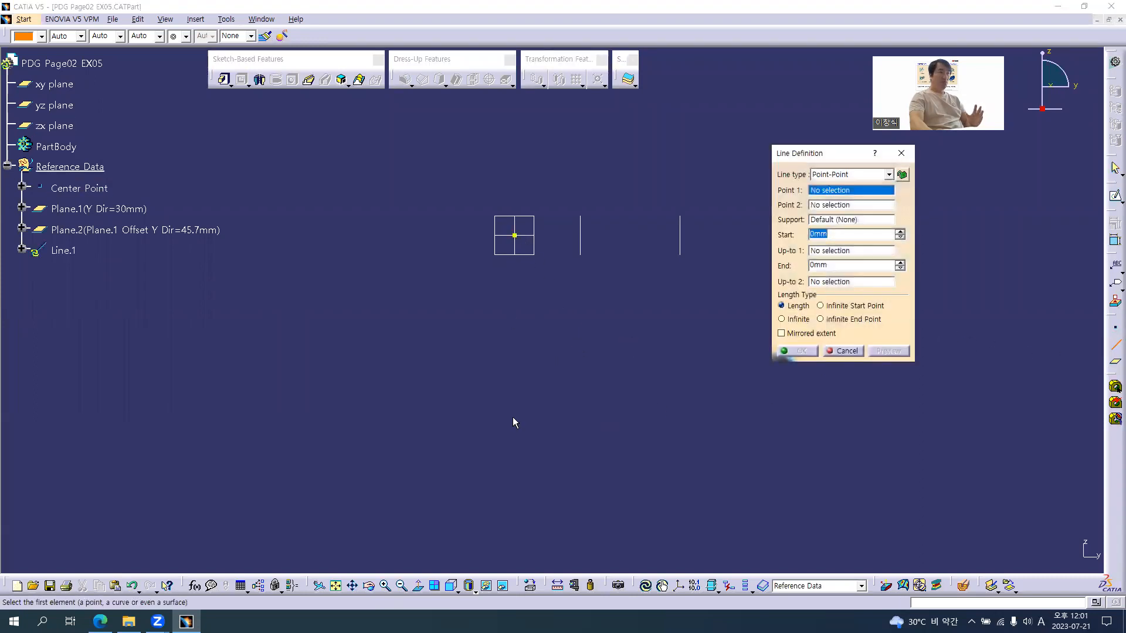
{"action": "left_click", "coordinate": [831, 174]}
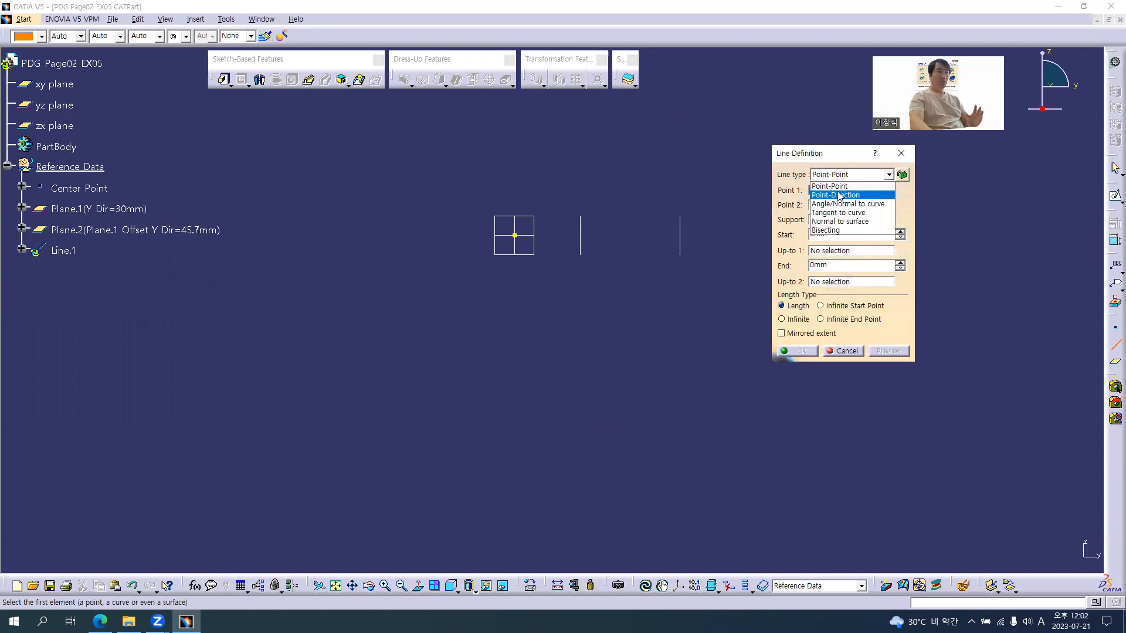
{"action": "left_click", "coordinate": [829, 196]}
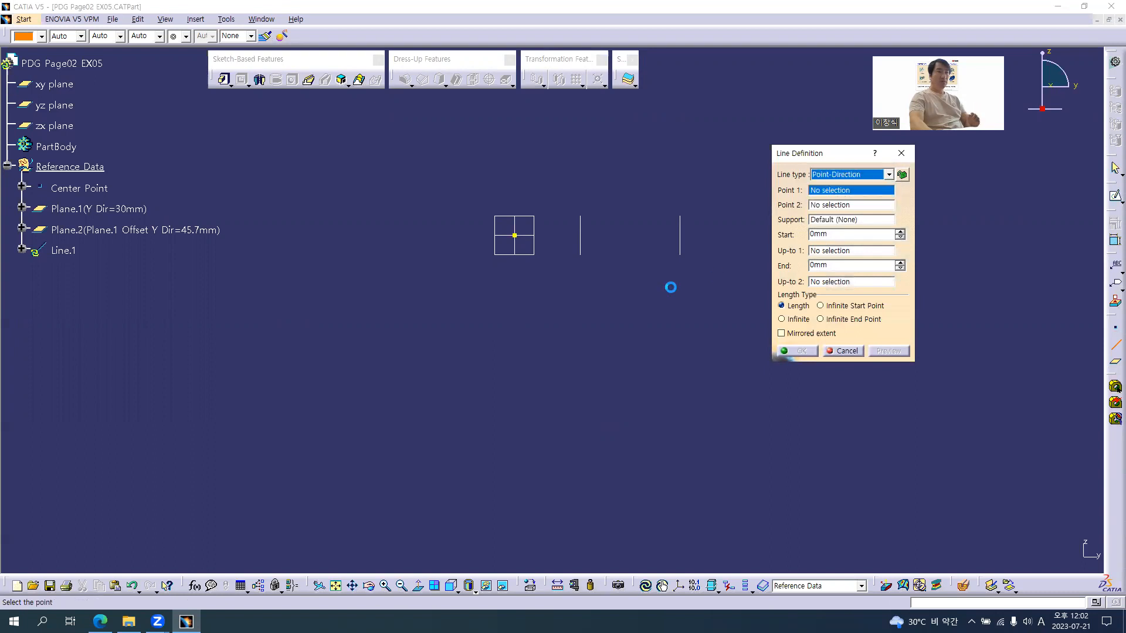
{"action": "left_click", "coordinate": [516, 236]}
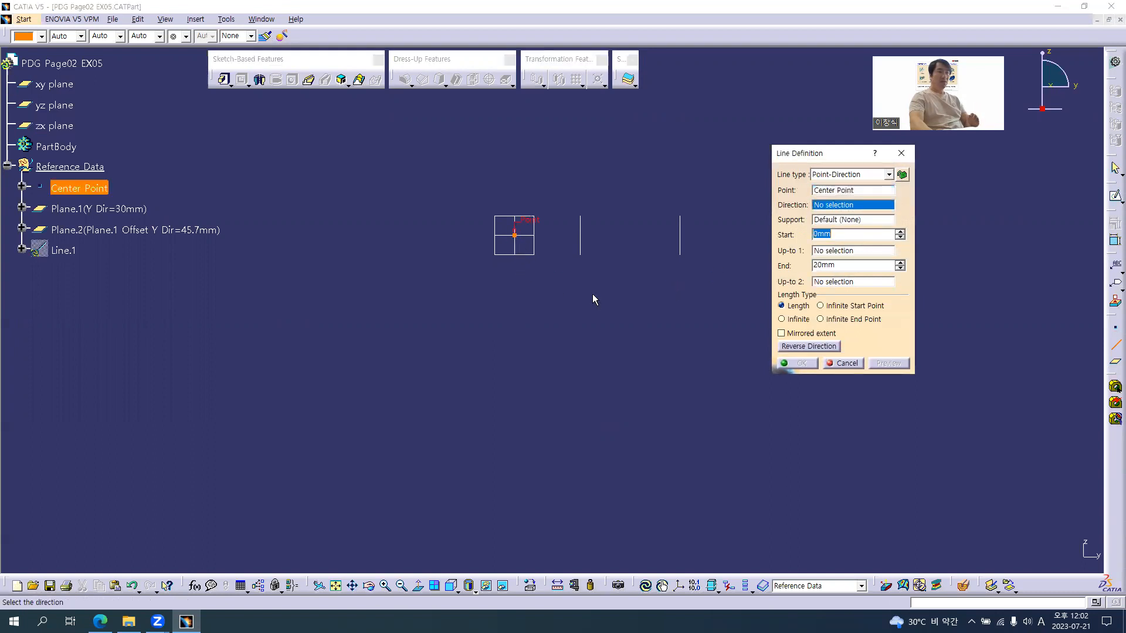
{"action": "left_click", "coordinate": [528, 241]}
{"action": "left_click_drag", "start_coordinate": [501, 250], "coordinate": [498, 388]}
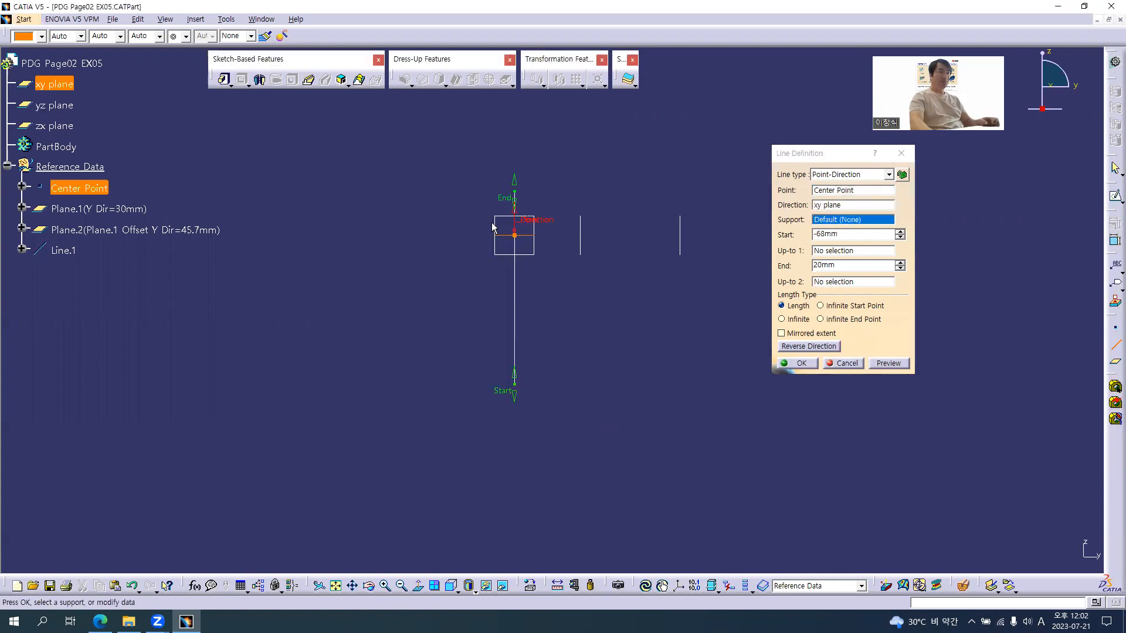
{"action": "double_click", "coordinate": [826, 266]}
{"action": "type", "text": "0"}
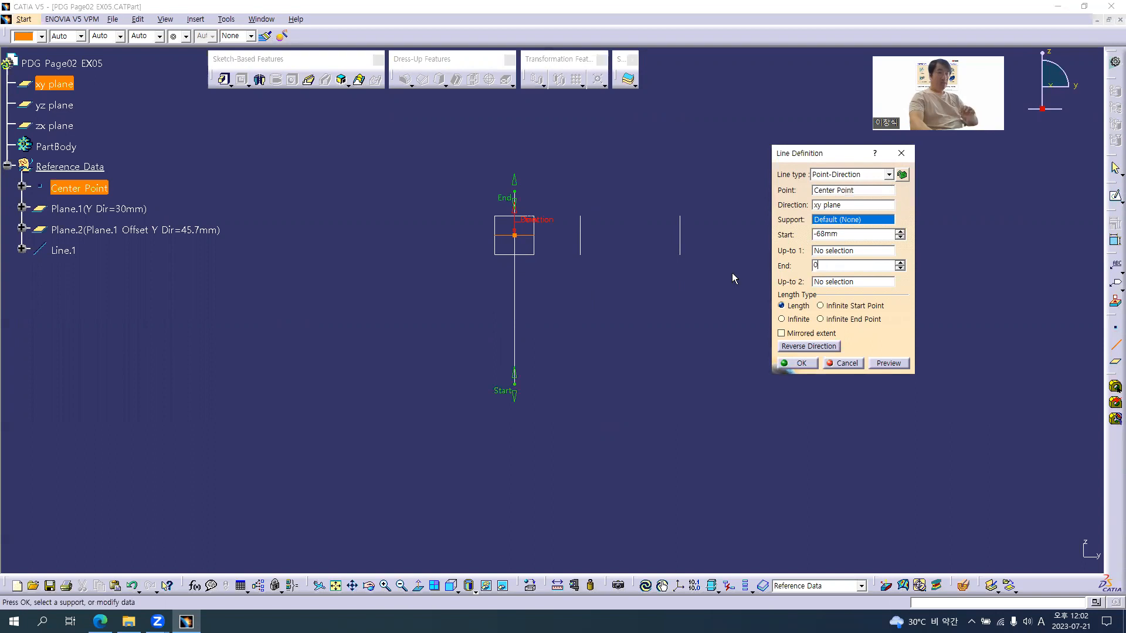
{"action": "left_click", "coordinate": [721, 334]}
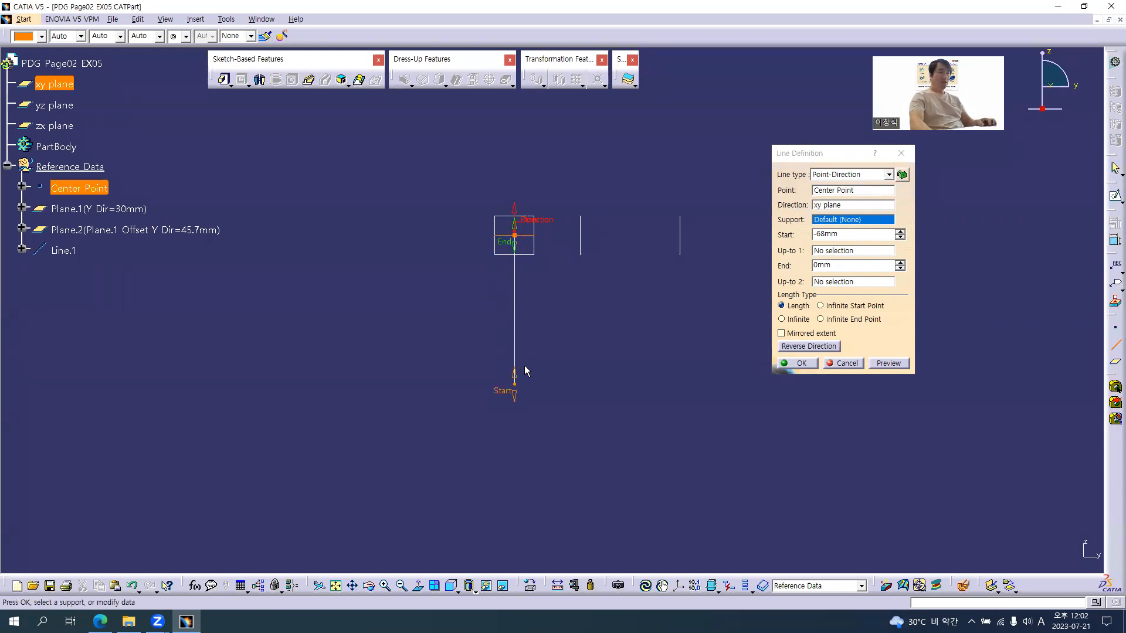
{"action": "left_click", "coordinate": [857, 234]}
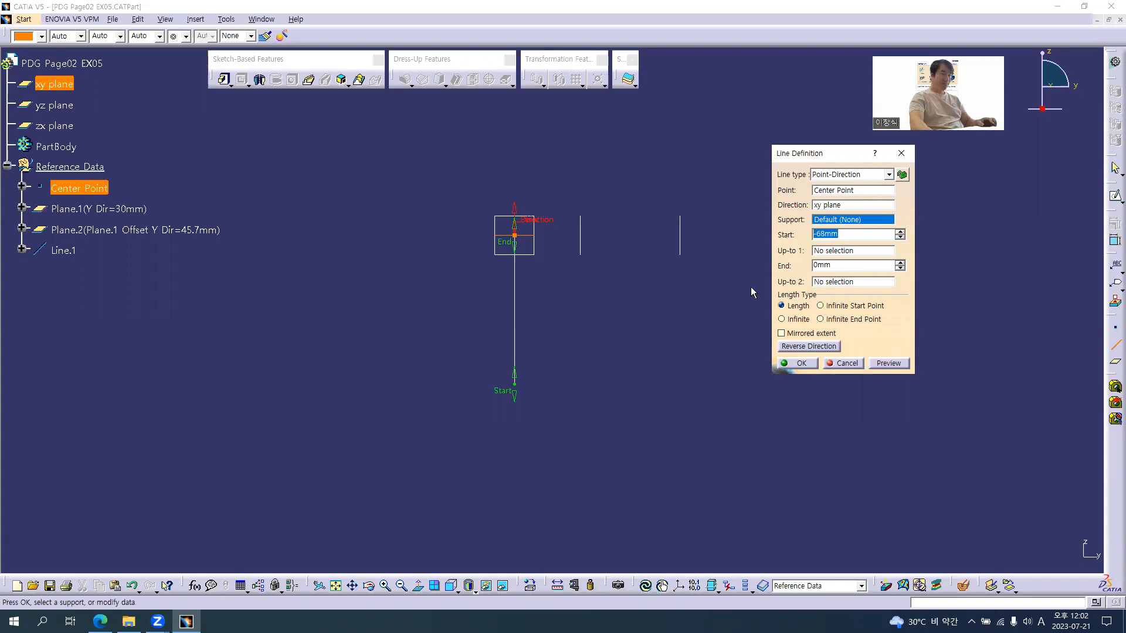
{"action": "key", "text": "alt+Tab"}
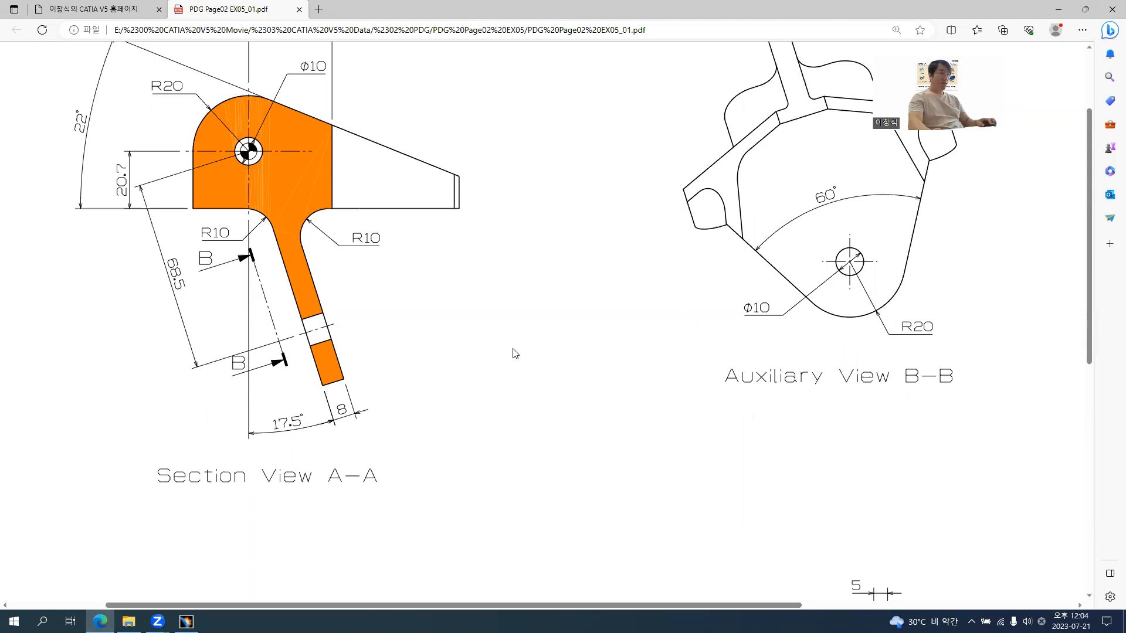
{"action": "key", "text": "alt+Tab"}
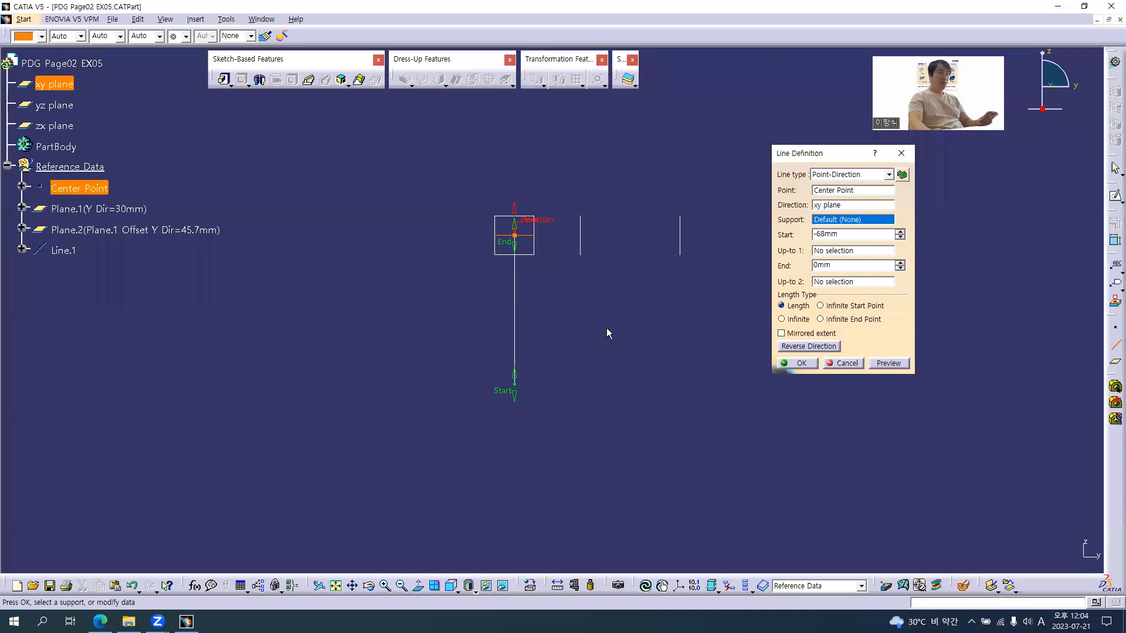
{"action": "double_click", "coordinate": [837, 233]}
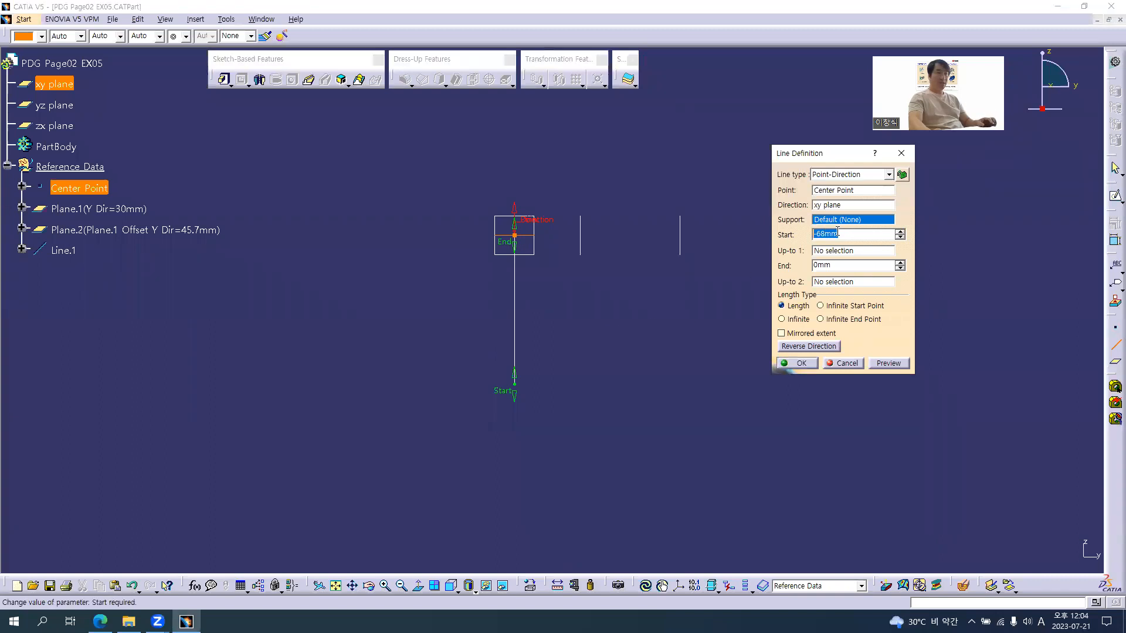
{"action": "right_click", "coordinate": [842, 232]}
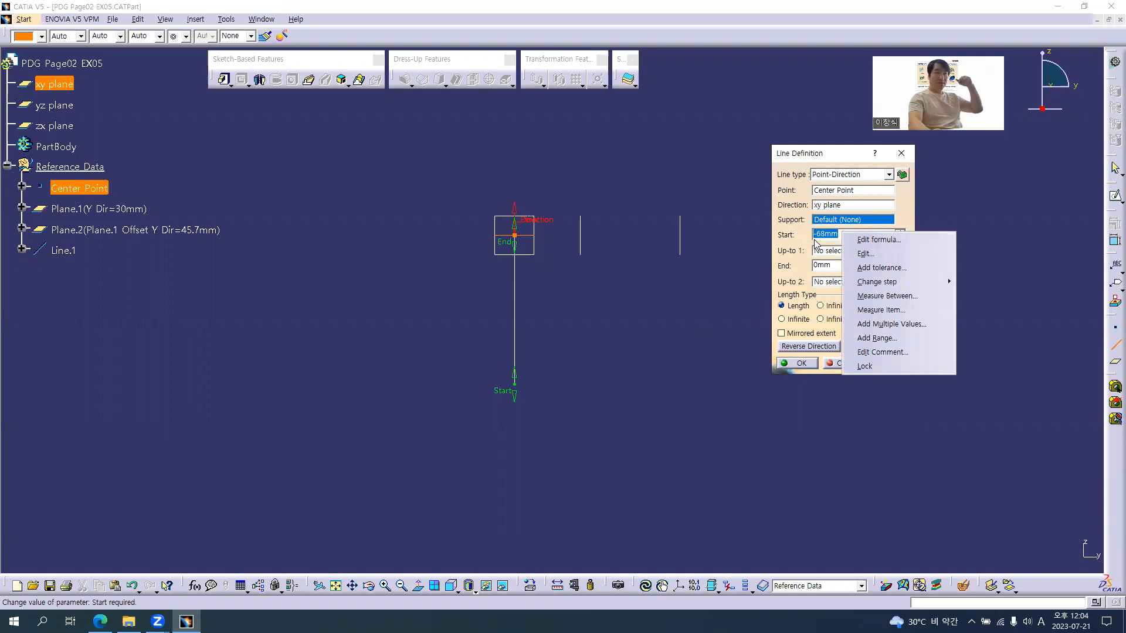
{"action": "left_click", "coordinate": [855, 241]}
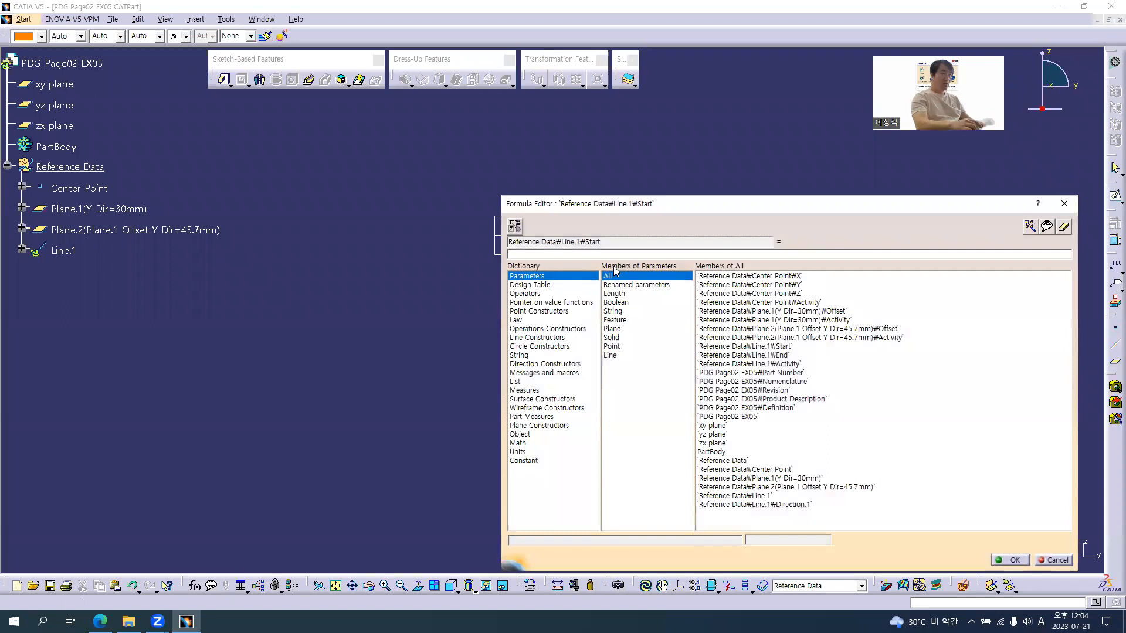
{"action": "type", "text": "-"}
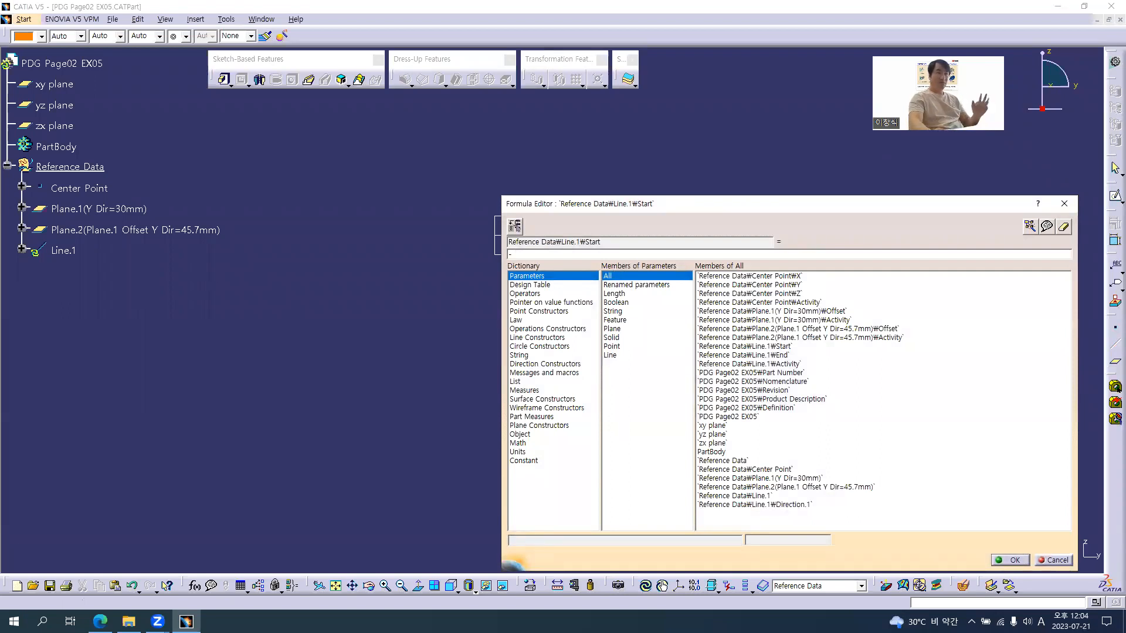
{"action": "type", "text": " ("}
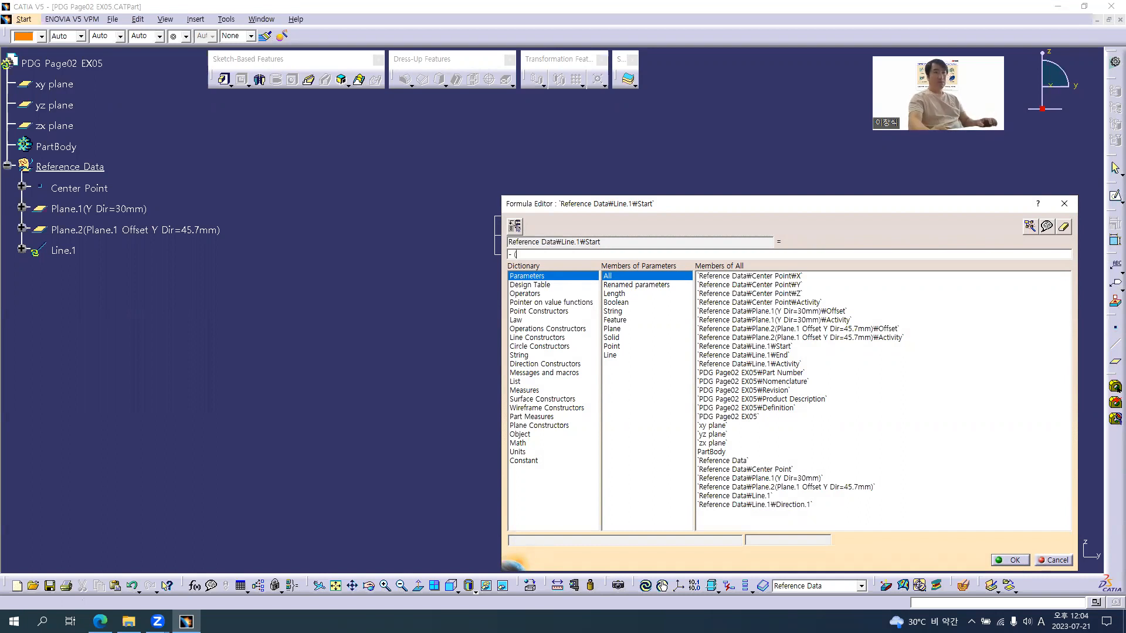
{"action": "key", "text": "alt+Tab"}
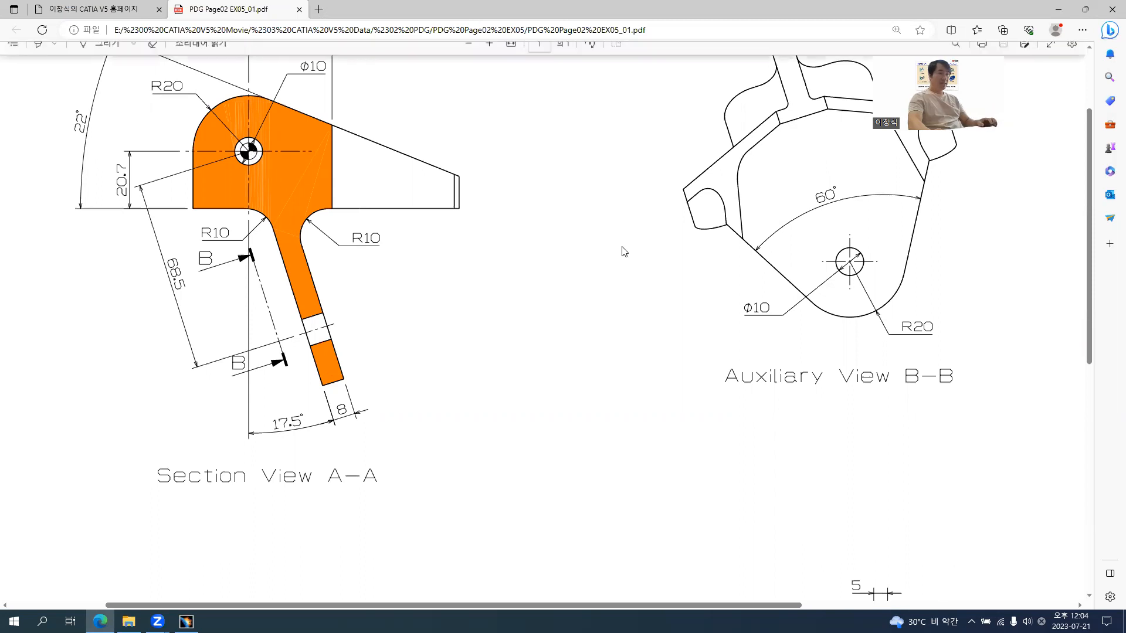
{"action": "key", "text": "alt+Tab"}
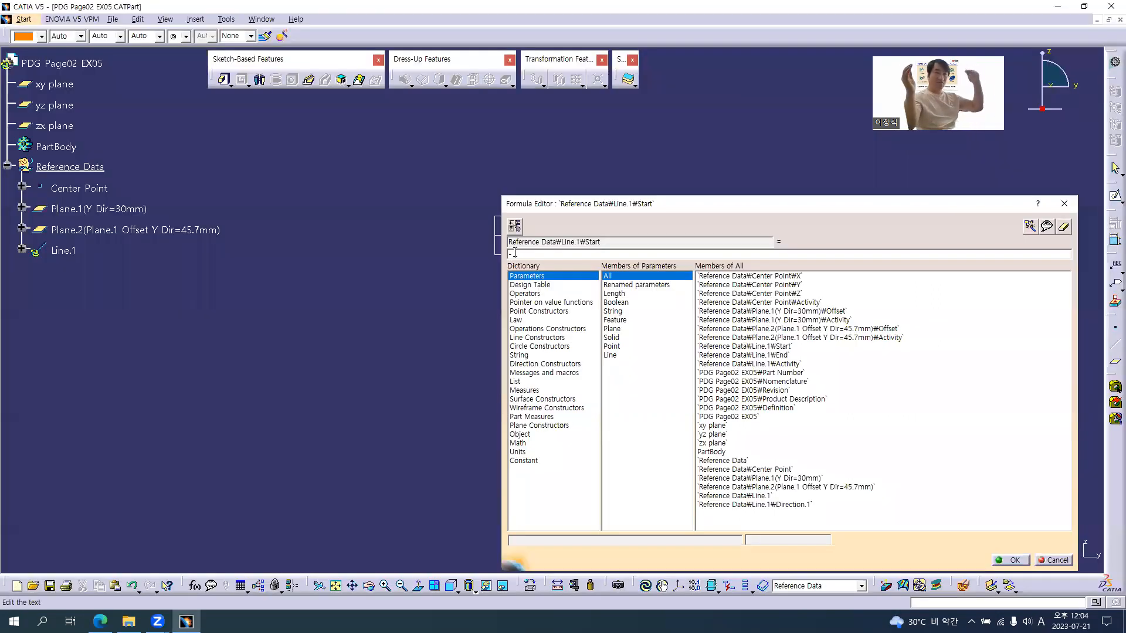
{"action": "type", "text": "("}
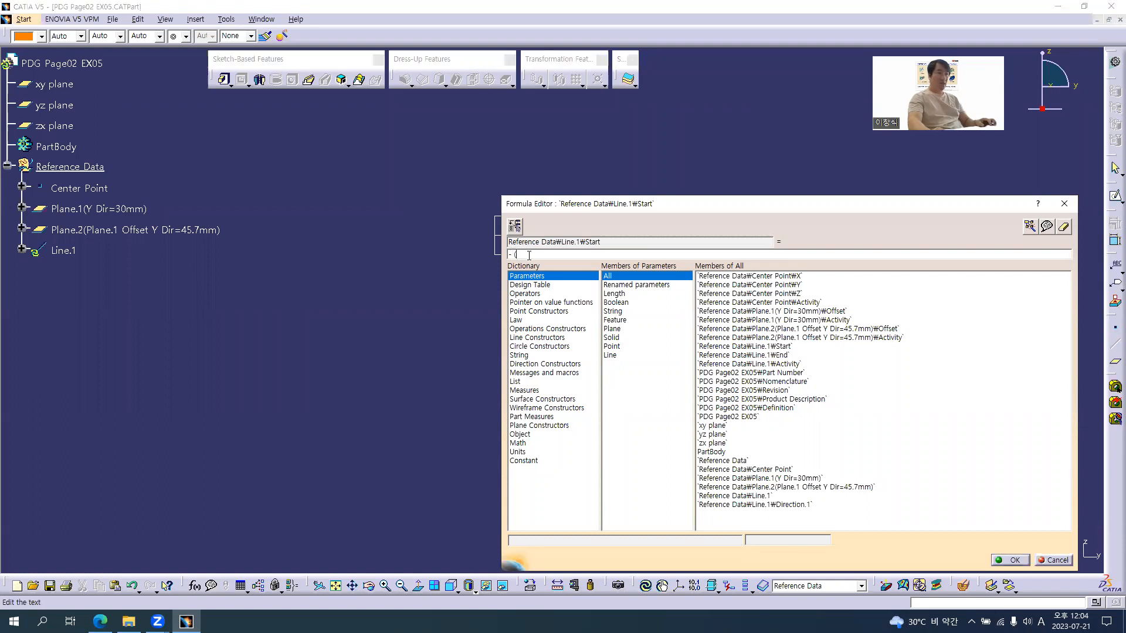
{"action": "key", "text": "alt+Tab"}
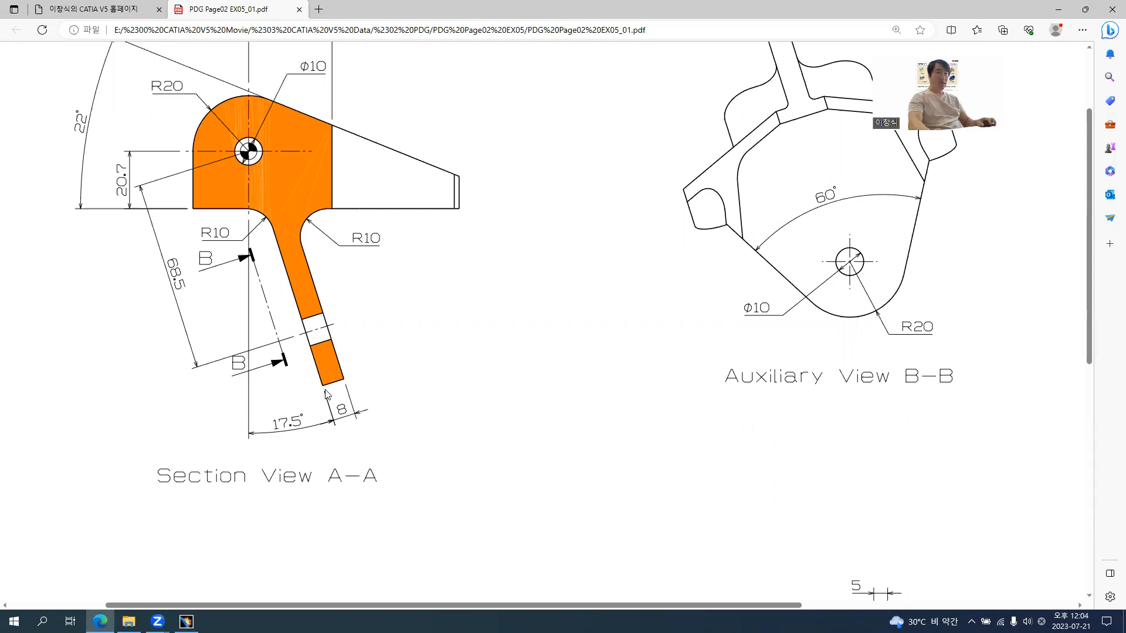
{"action": "key", "text": "alt+Tab"}
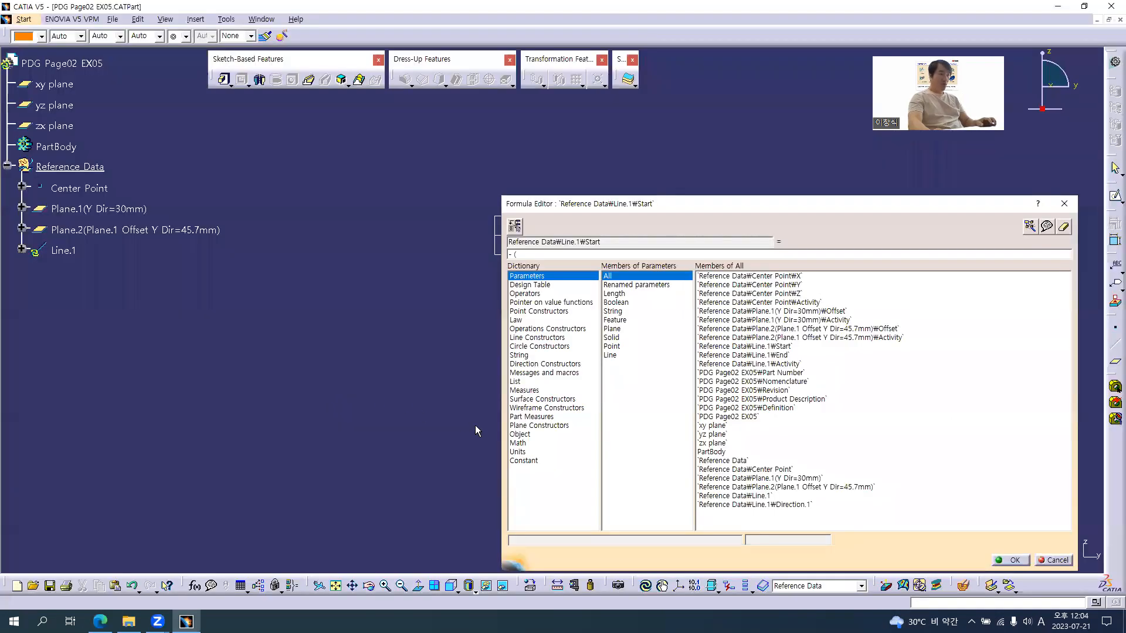
{"action": "left_click", "coordinate": [517, 444]}
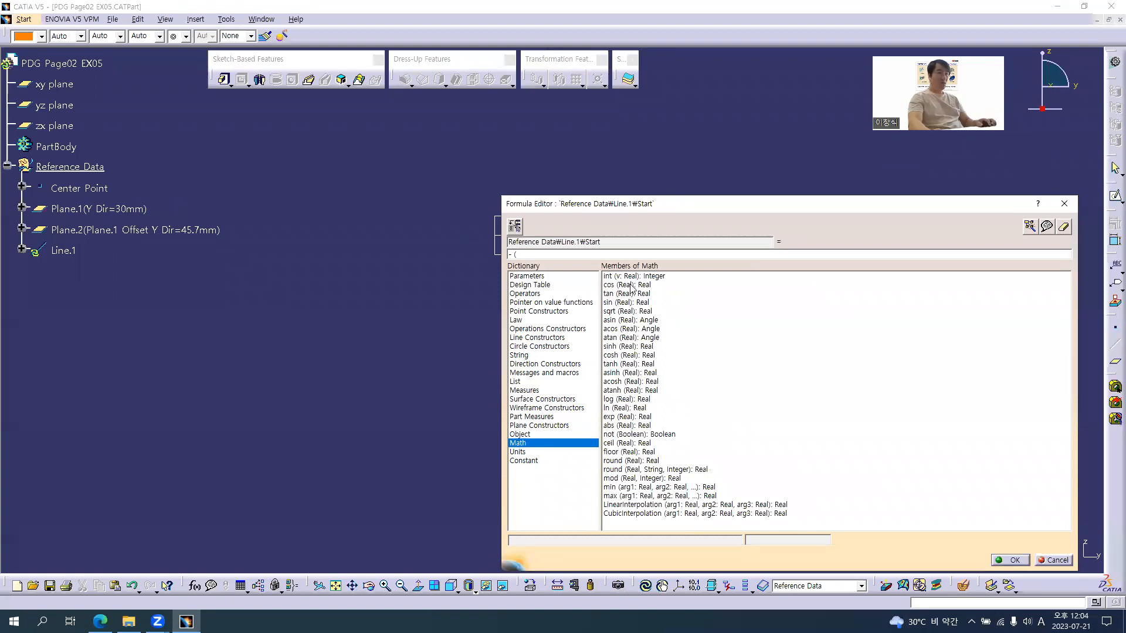
{"action": "double_click", "coordinate": [609, 286]}
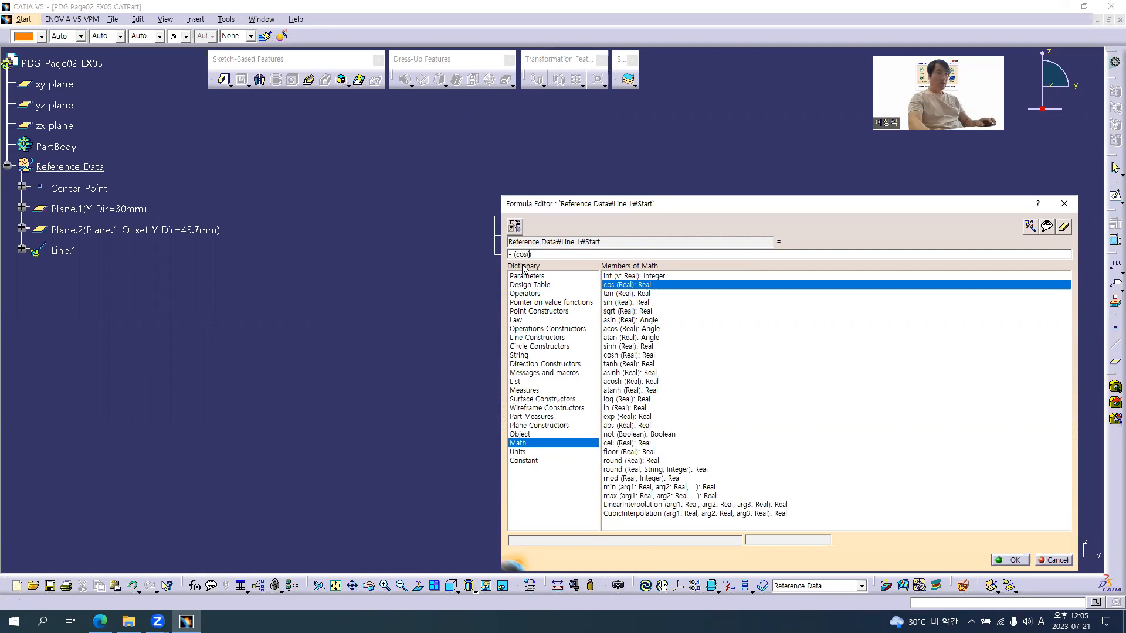
{"action": "key", "text": "alt+Tab"}
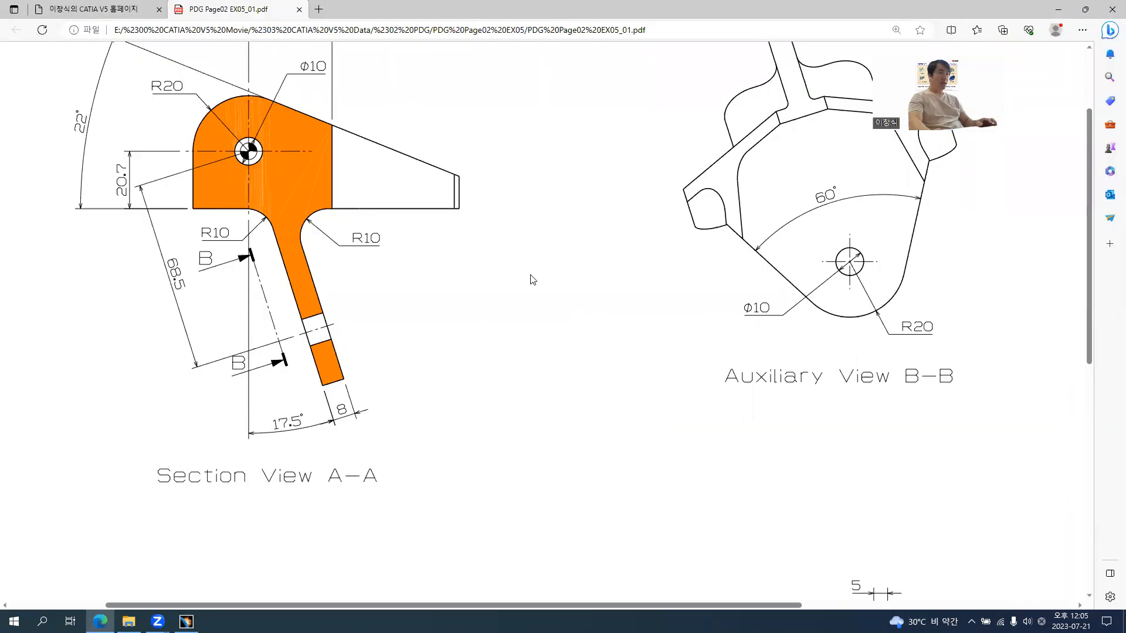
{"action": "key", "text": "alt+Tab"}
{"action": "type", "text": "1"}
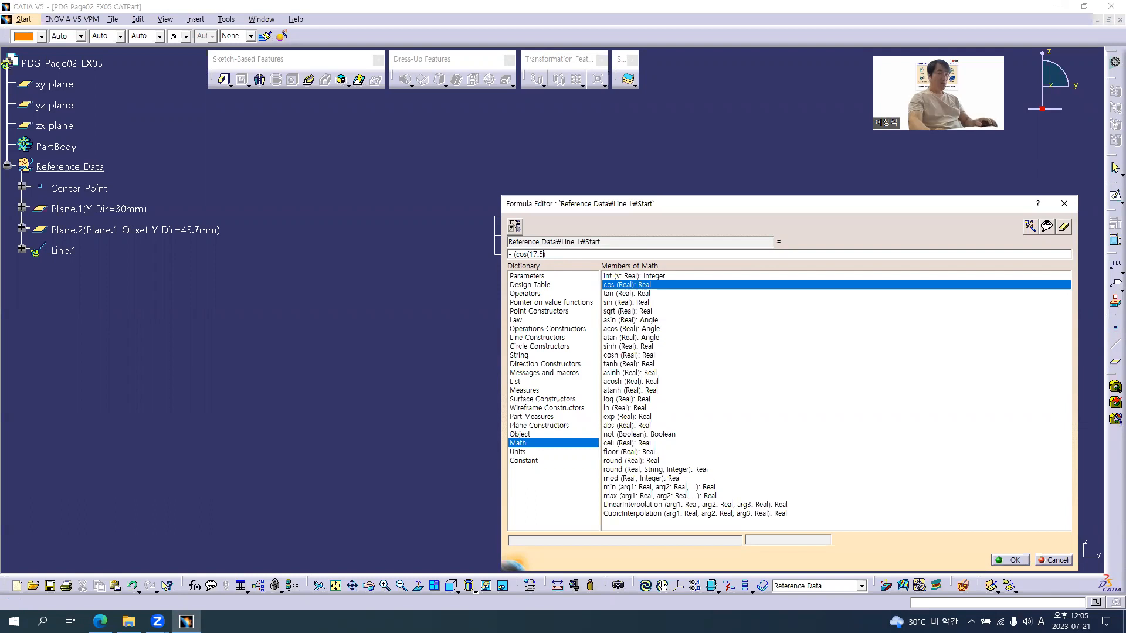
{"action": "type", "text": "deg"}
{"action": "key", "text": "alt+Tab"}
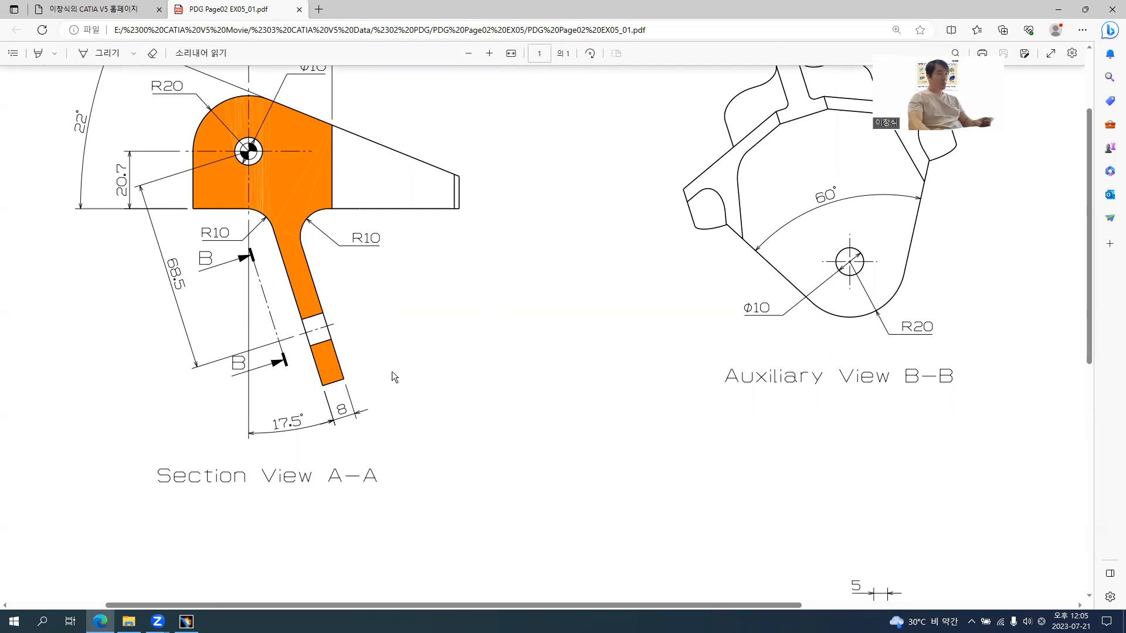
{"action": "key", "text": "alt+Tab"}
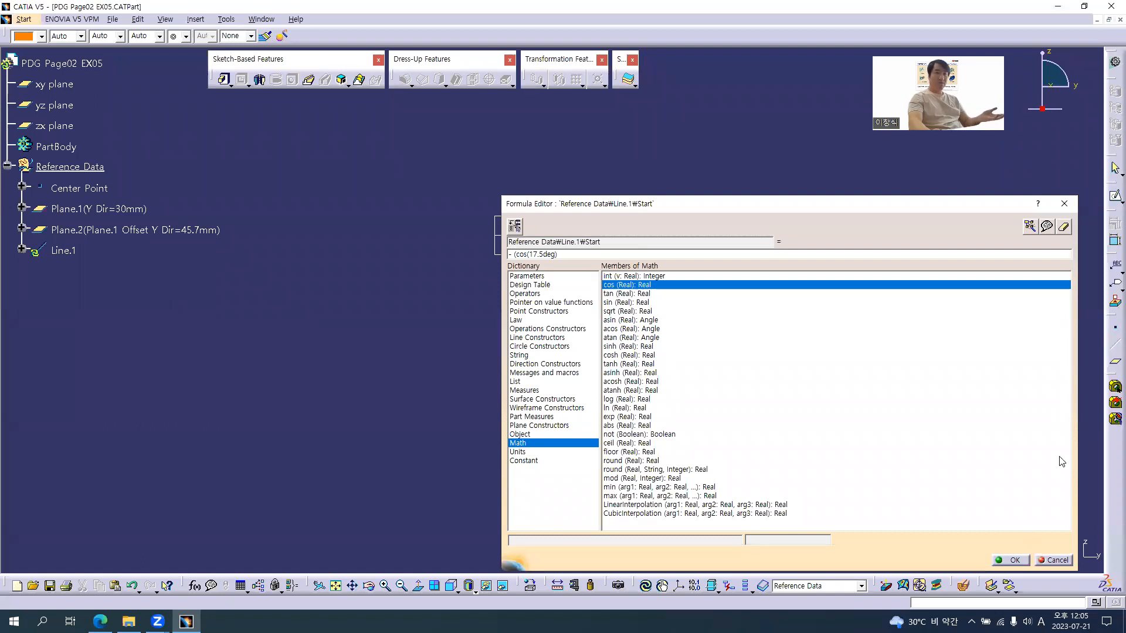
{"action": "left_click", "coordinate": [1054, 561]}
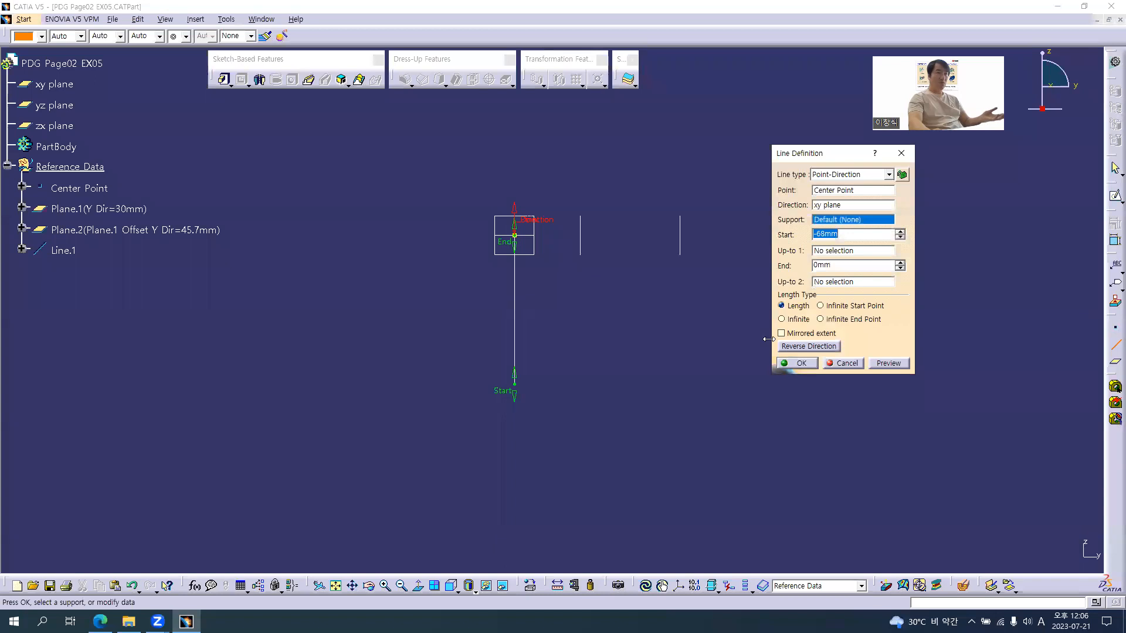
- Set the line's start to -50 mm and create the line
{"action": "type", "text": "-50"}
{"action": "key", "text": "Return"}
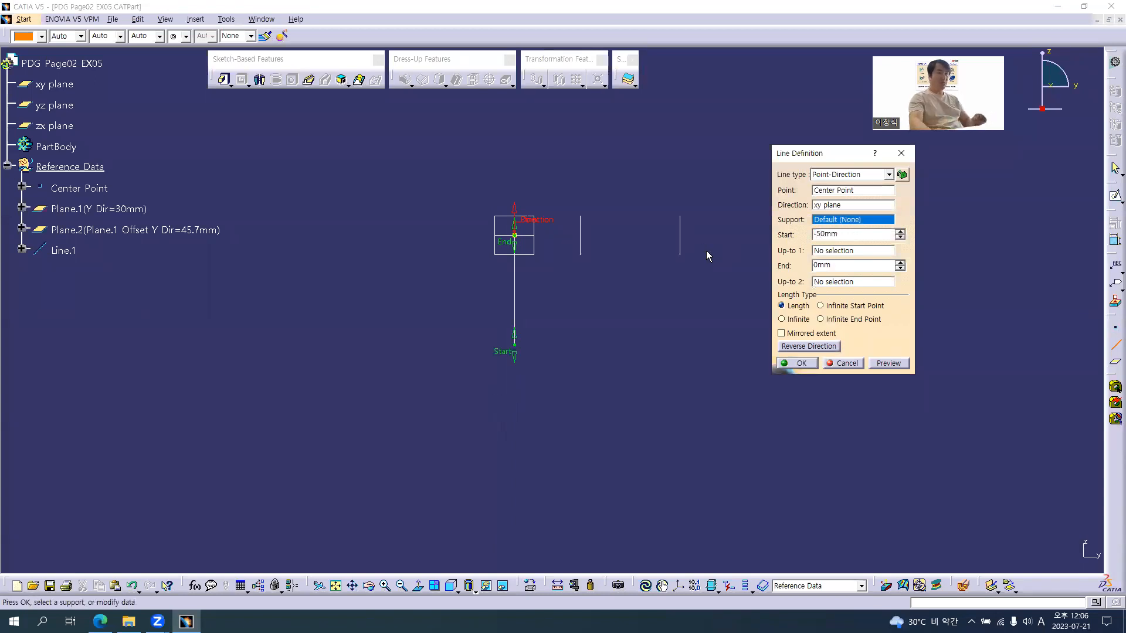
{"action": "left_click", "coordinate": [810, 363]}
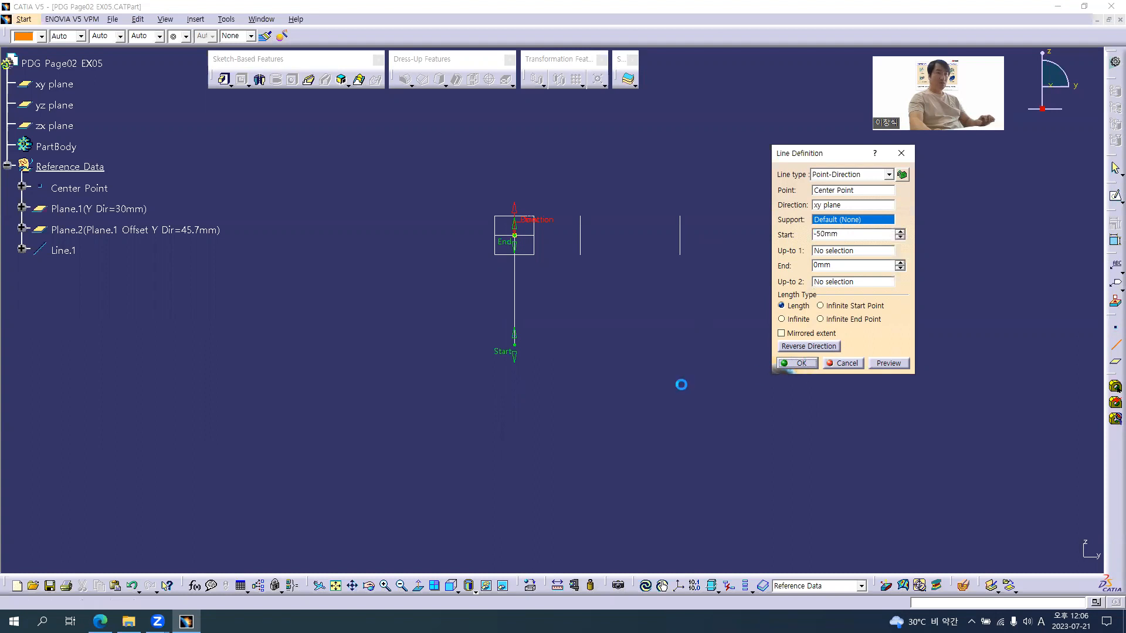
- Rename the new vertical line as Line.1(Z Dir=-50mm) in its feature properties
{"action": "middle_click_drag", "start_coordinate": [585, 364], "coordinate": [524, 325], "text": "ctrl"}
{"action": "left_click", "coordinate": [69, 251]}
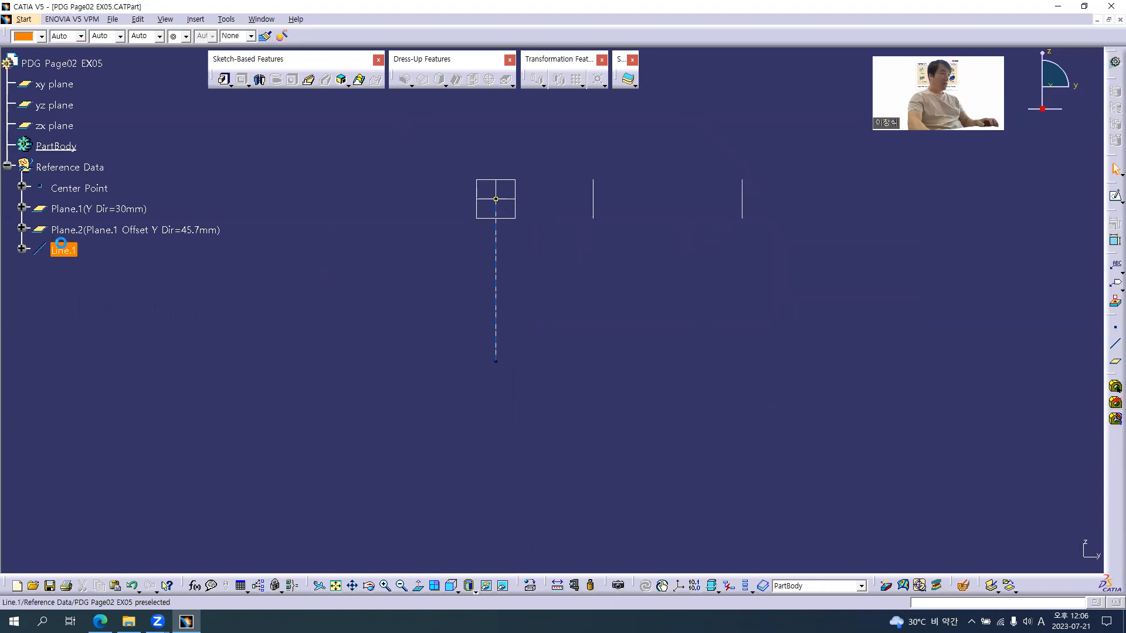
{"action": "key", "text": "alt+Return"}
{"action": "key", "text": "End"}
{"action": "type", "text": "("}
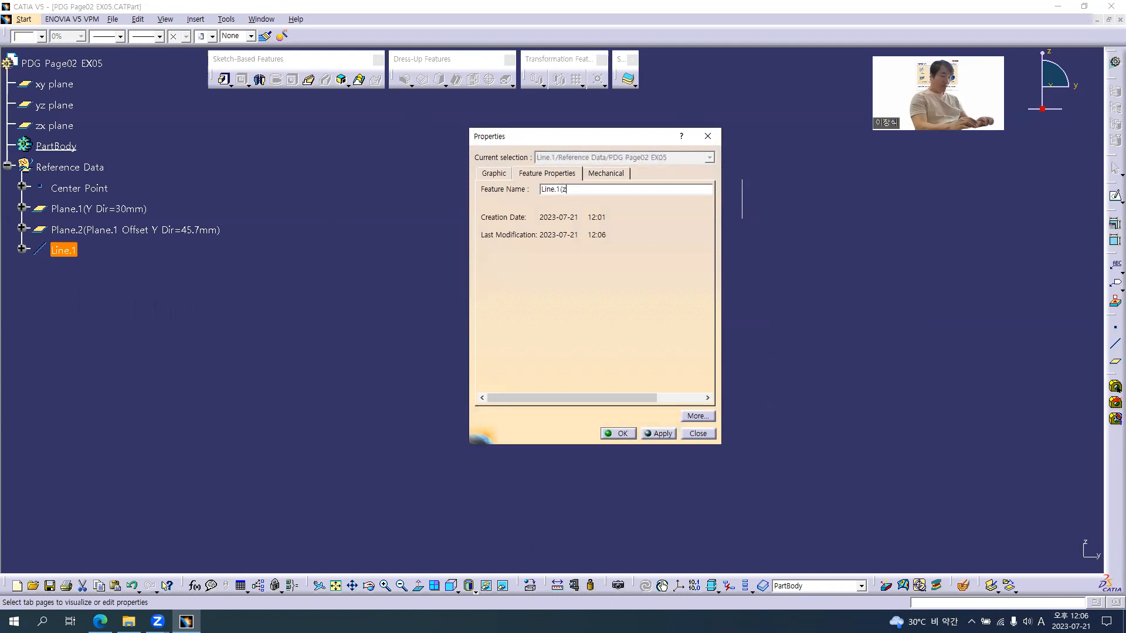
{"action": "type", "text": "Z Dir="}
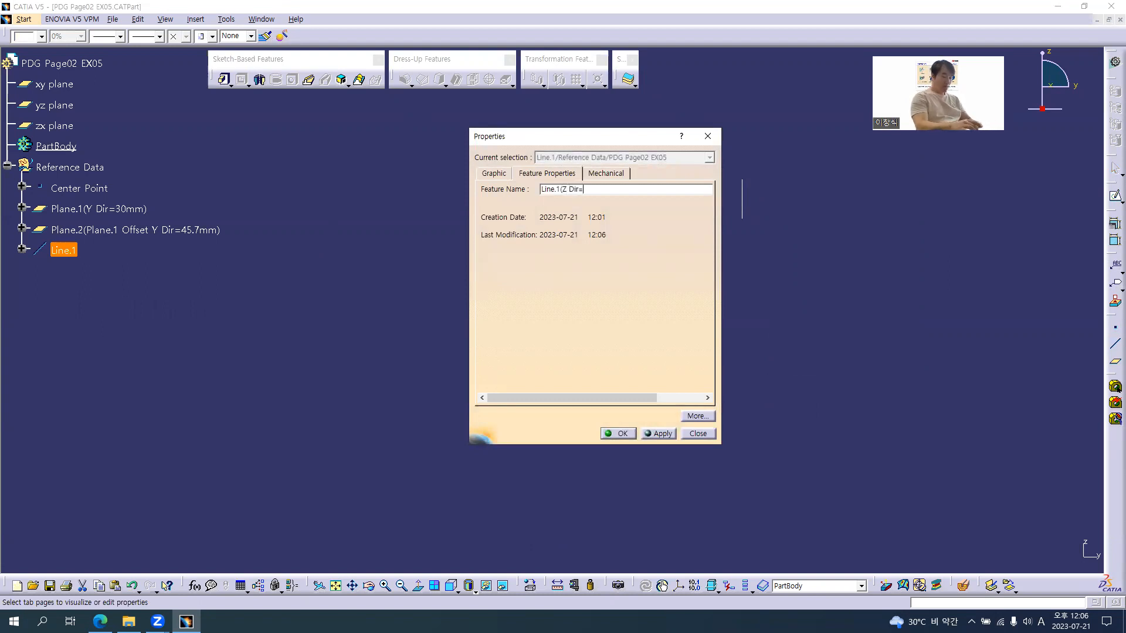
{"action": "type", "text": "-50mm)"}
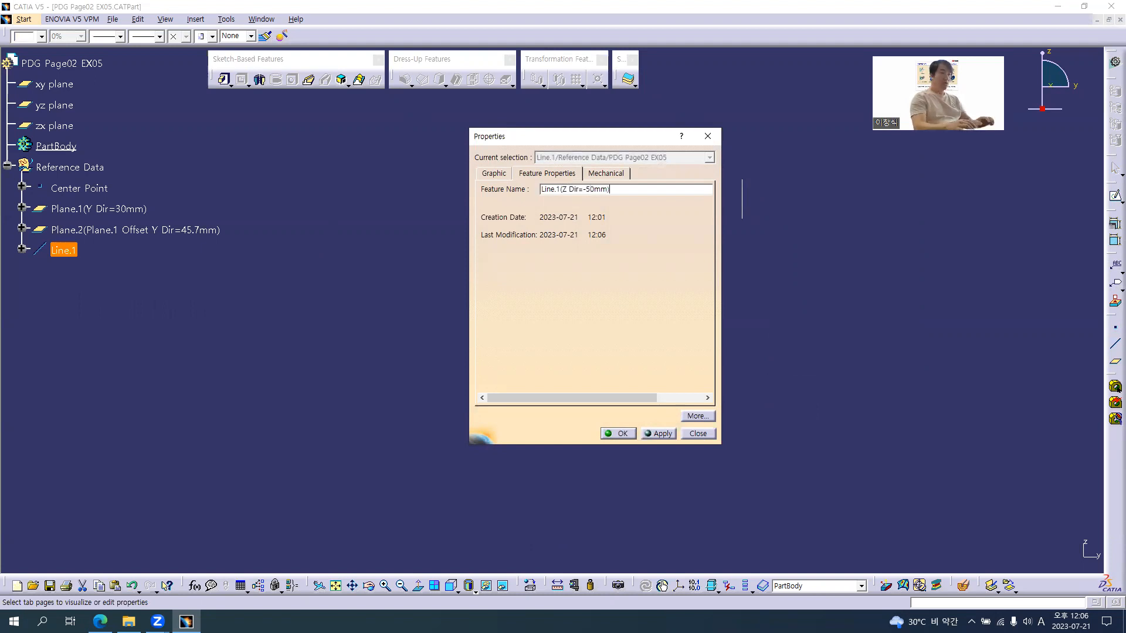
{"action": "key", "text": "Return"}
{"action": "left_click", "coordinate": [185, 351]}
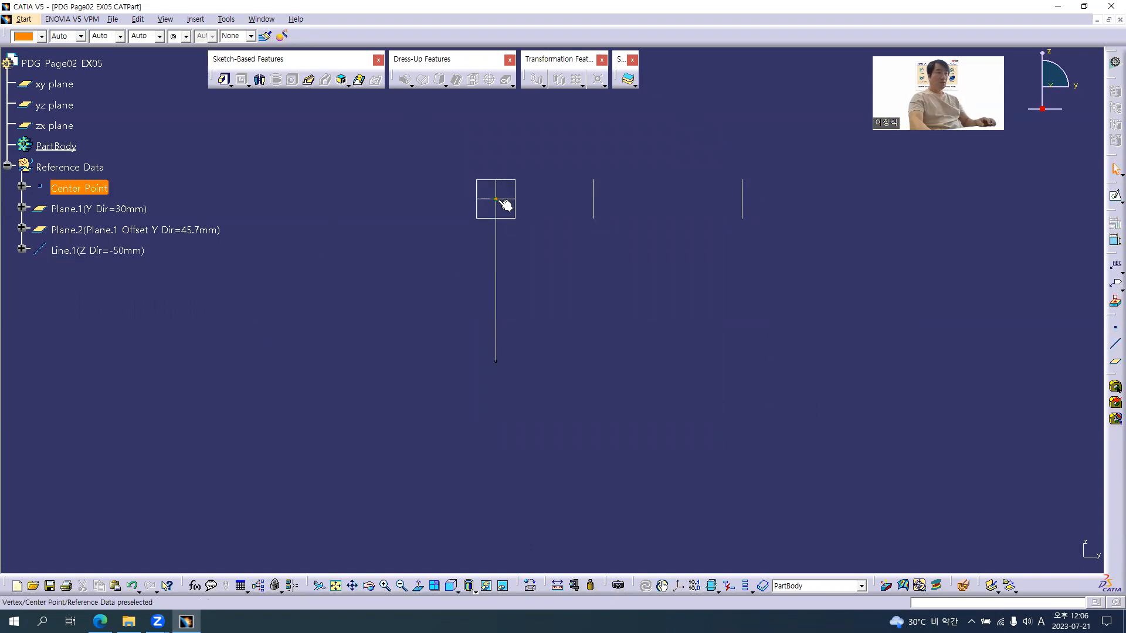
- Define an Angle/Normal to curve line from Center Point, using Line.1(Z Dir=-50mm) as the curve and the yz plane as the support
{"action": "key", "text": "alt+Tab"}
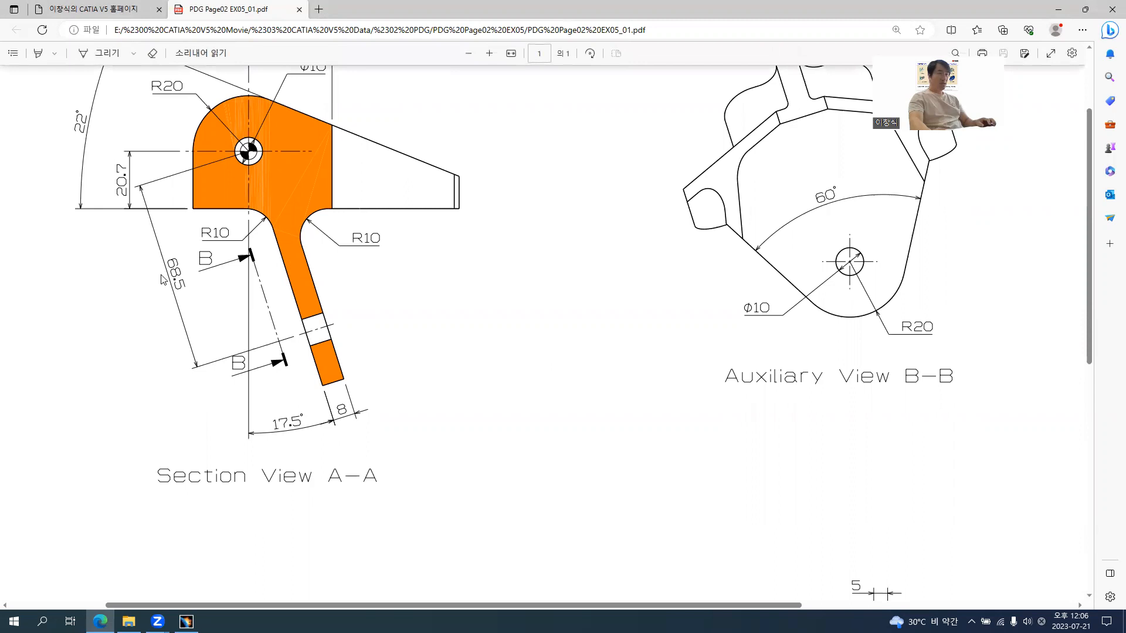
{"action": "key", "text": "alt+Tab"}
{"action": "left_click", "coordinate": [1112, 342]}
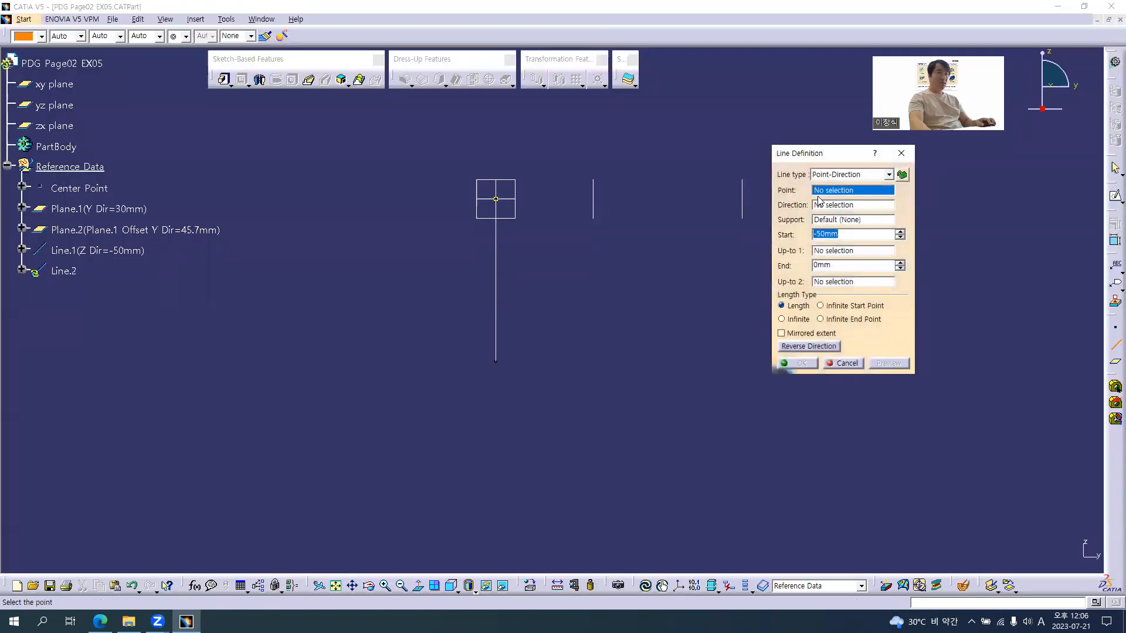
{"action": "left_click", "coordinate": [840, 175]}
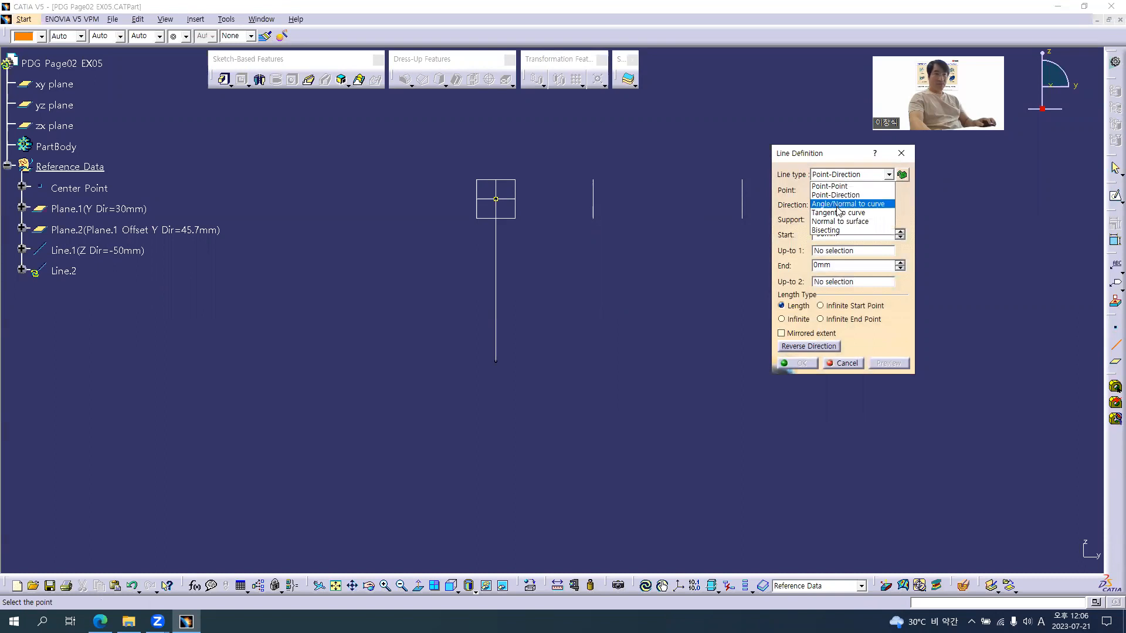
{"action": "left_click", "coordinate": [844, 204]}
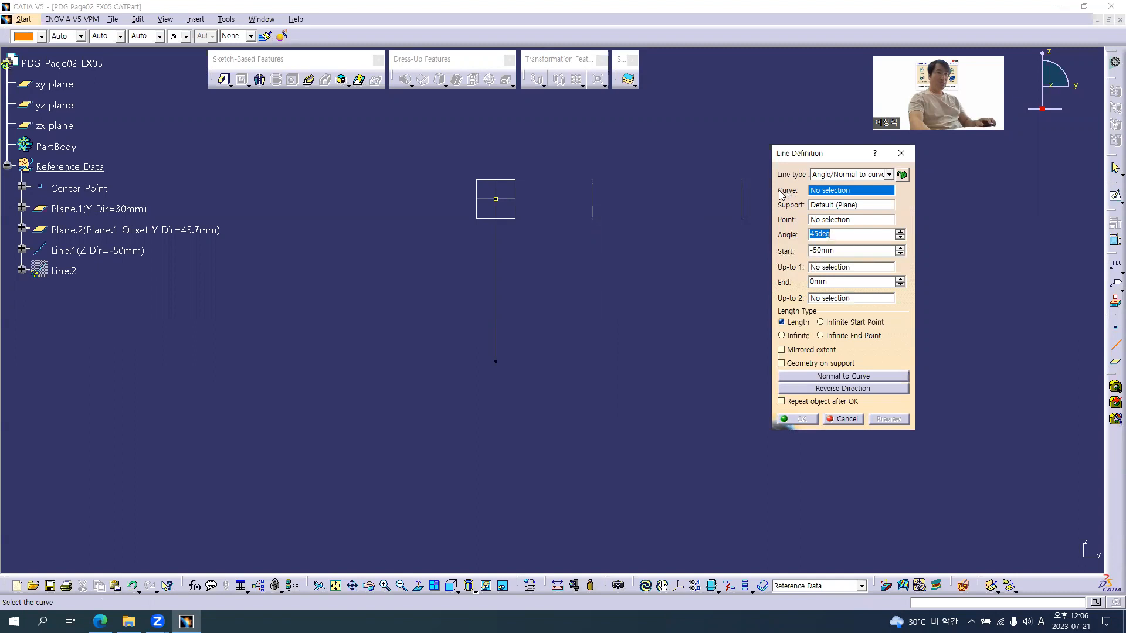
{"action": "left_click", "coordinate": [498, 270]}
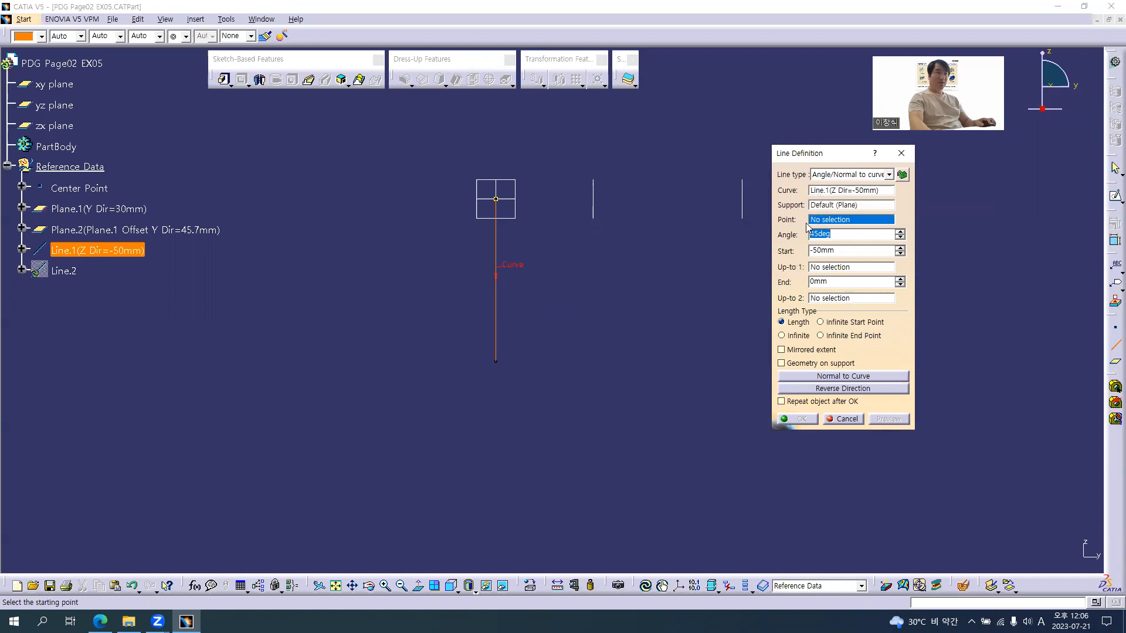
{"action": "left_click", "coordinate": [495, 201]}
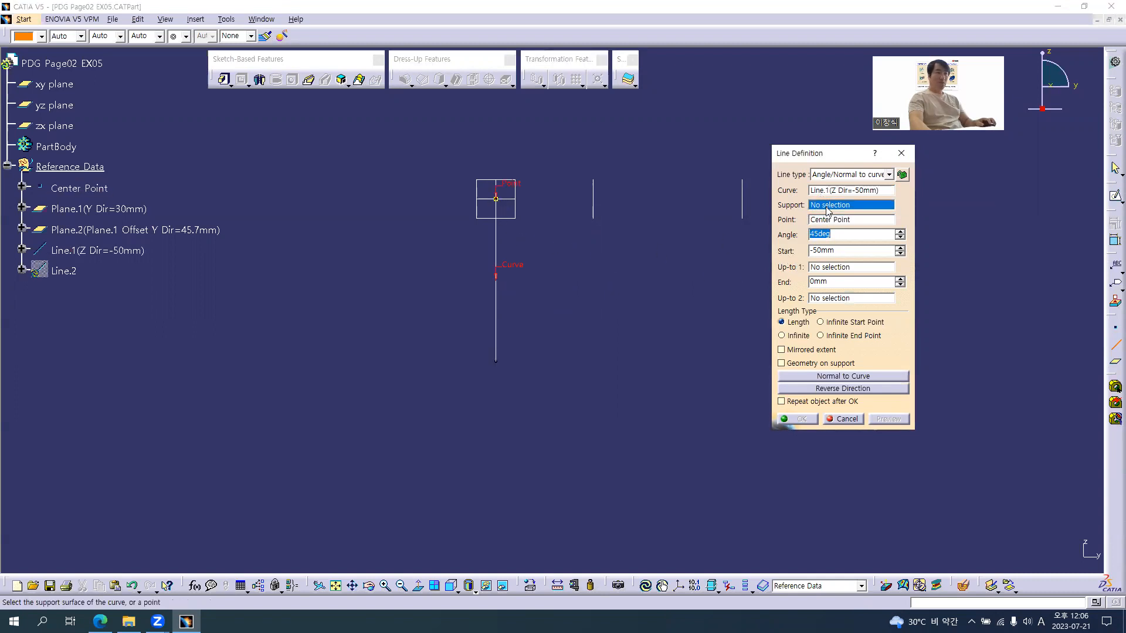
{"action": "left_click", "coordinate": [514, 226]}
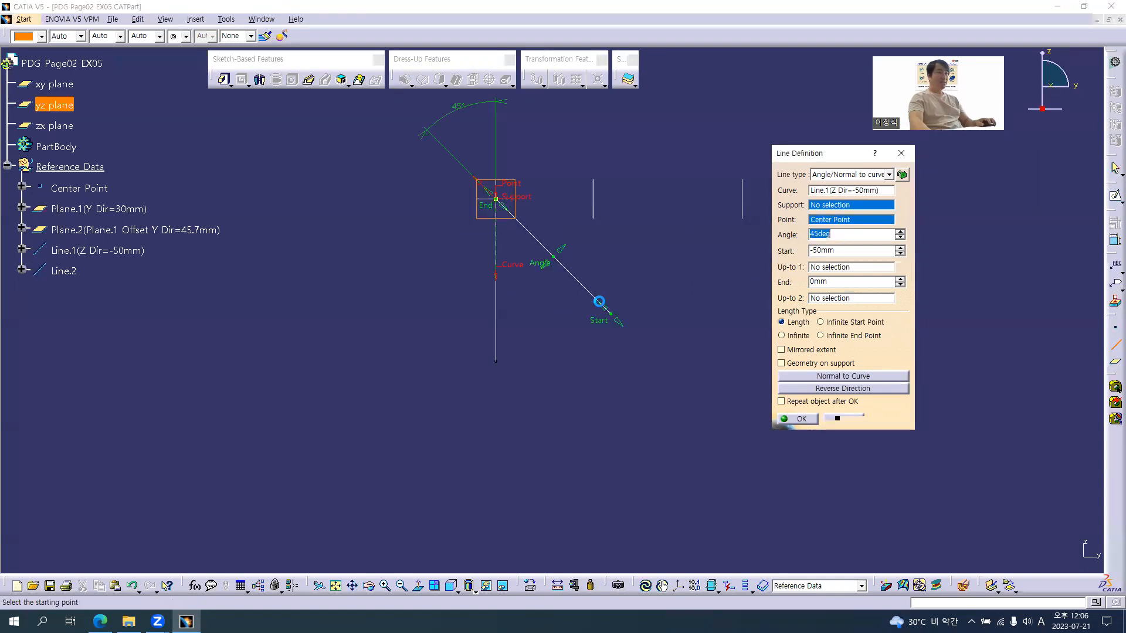
- Set the new line's angle to 17.5 degrees, checking it against Section View A-A in the PDF drawing, and create the line
{"action": "left_click_drag", "start_coordinate": [545, 263], "coordinate": [511, 289]}
{"action": "key", "text": "alt+Tab"}
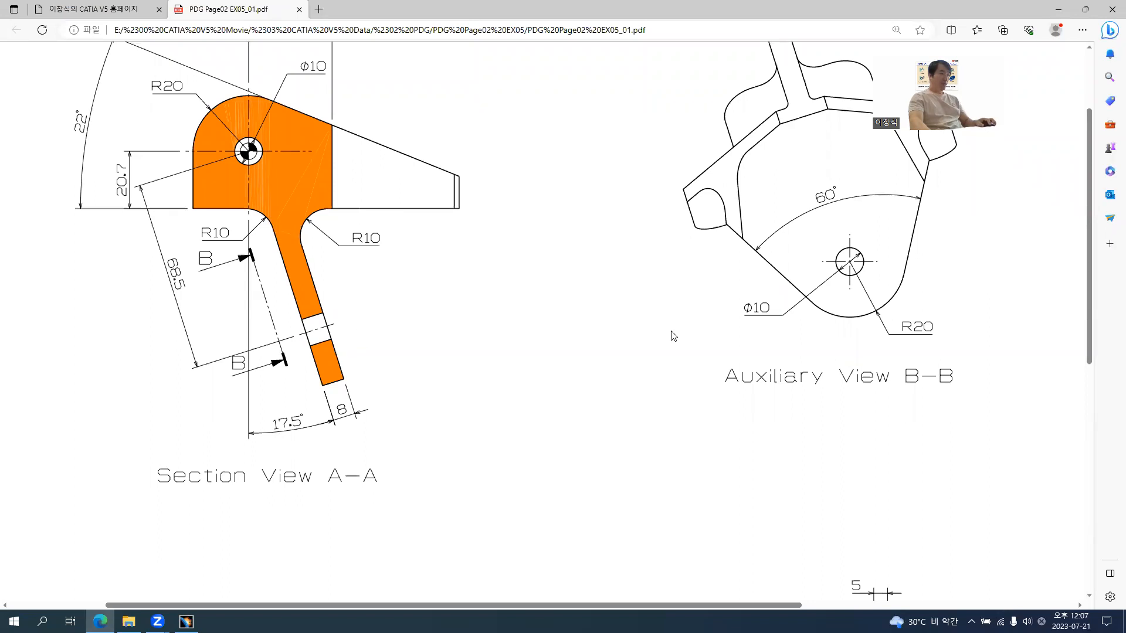
{"action": "key", "text": "alt+Tab"}
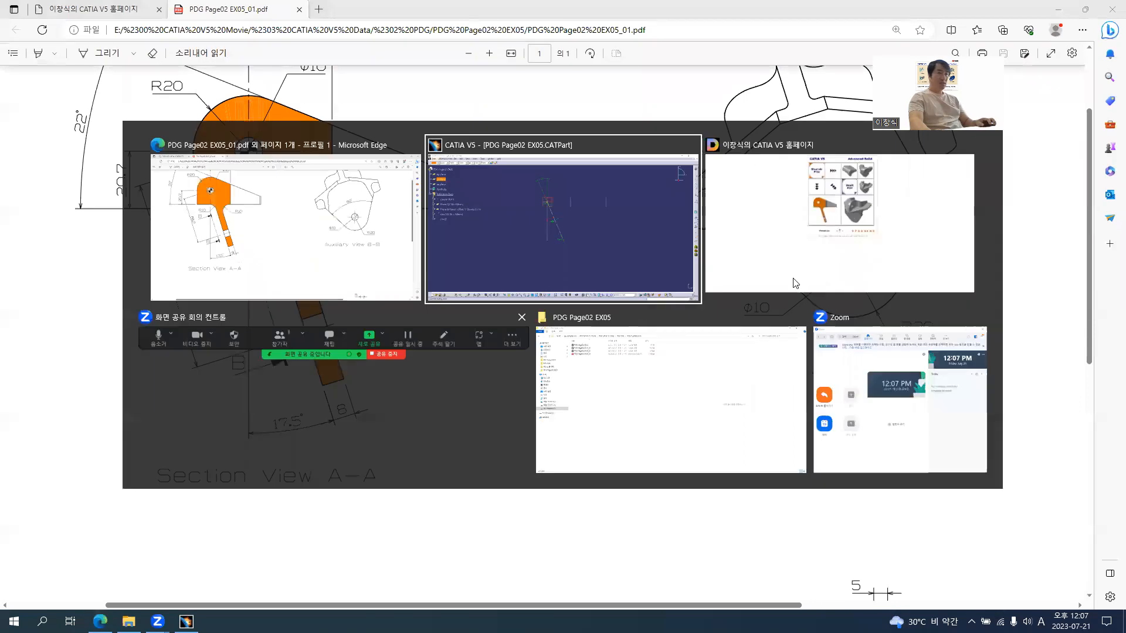
{"action": "double_click", "coordinate": [846, 235]}
{"action": "type", "text": "1"}
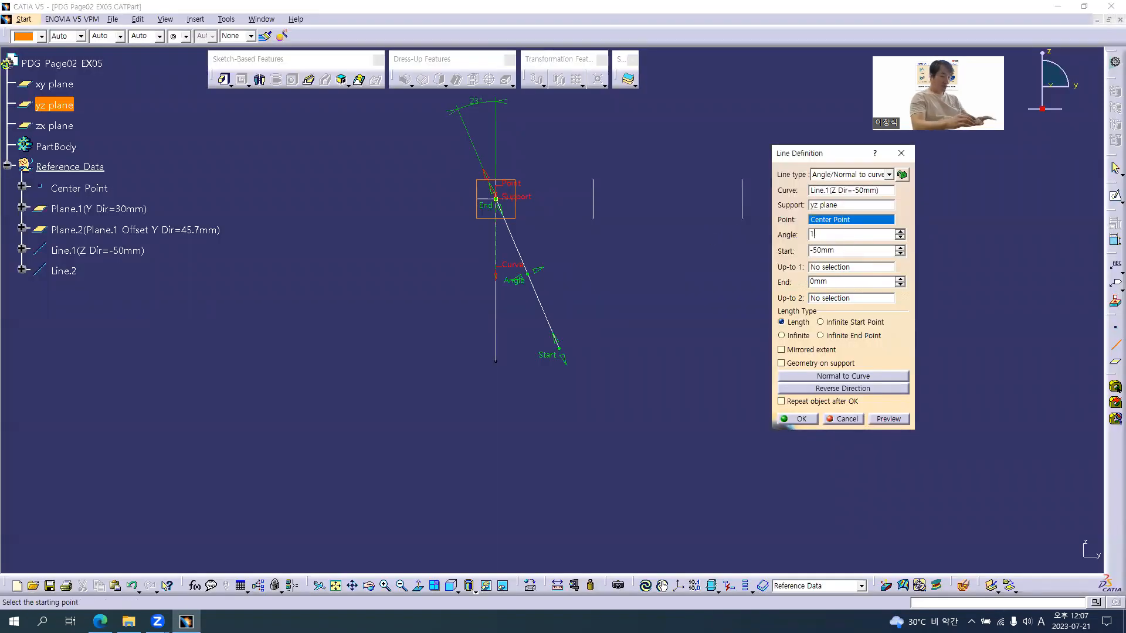
{"action": "type", "text": "7.5"}
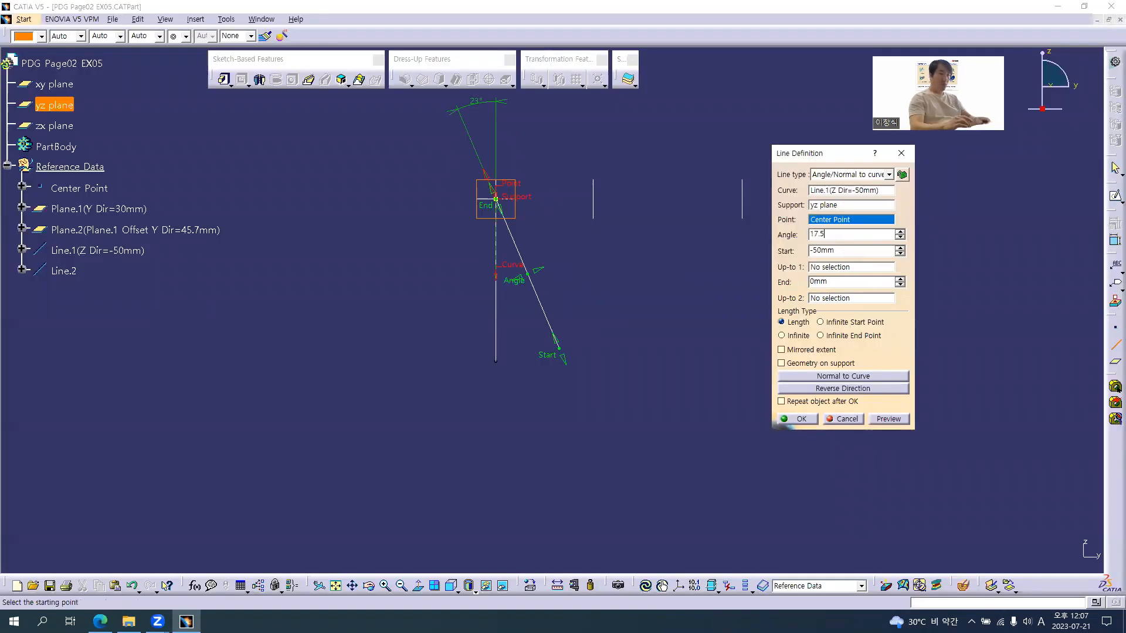
{"action": "left_click", "coordinate": [654, 325]}
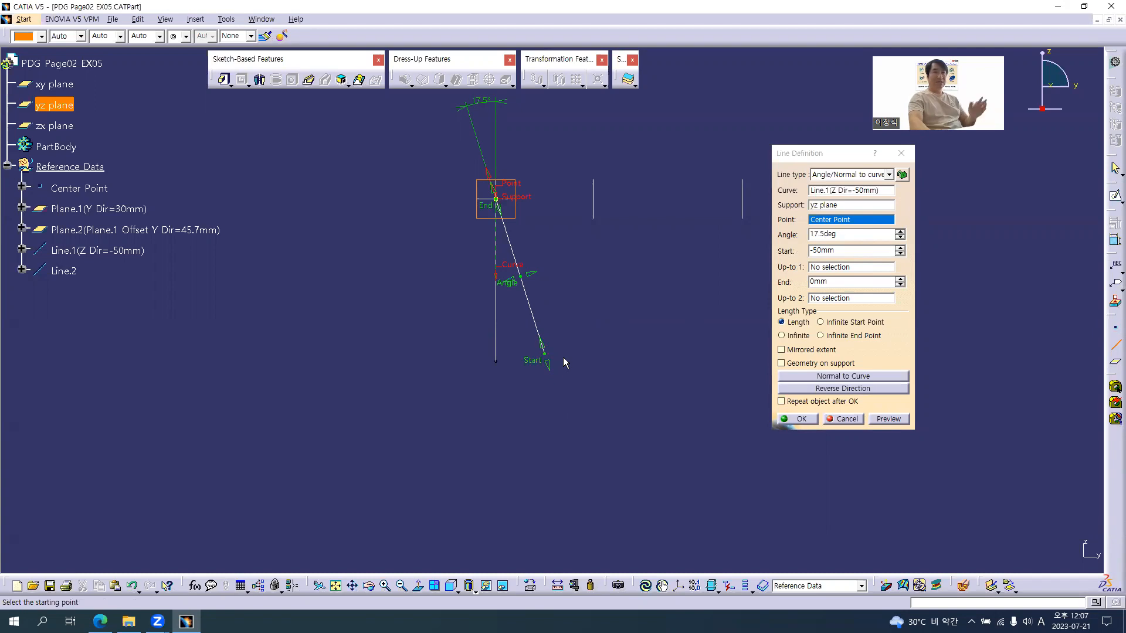
{"action": "key", "text": "alt+Tab"}
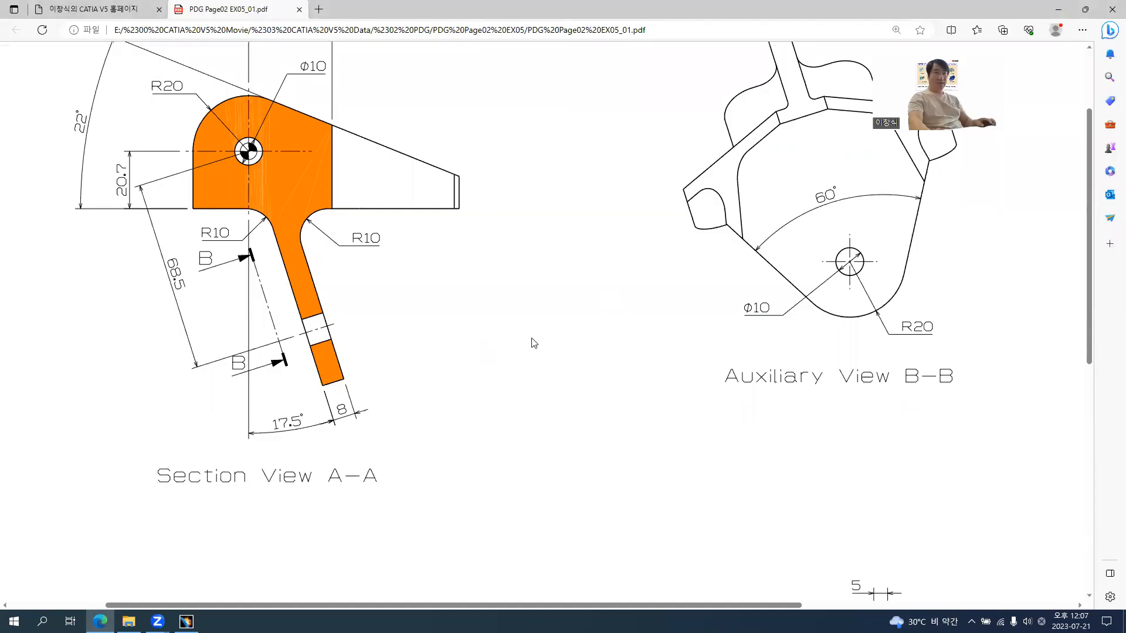
{"action": "key", "text": "alt+Tab"}
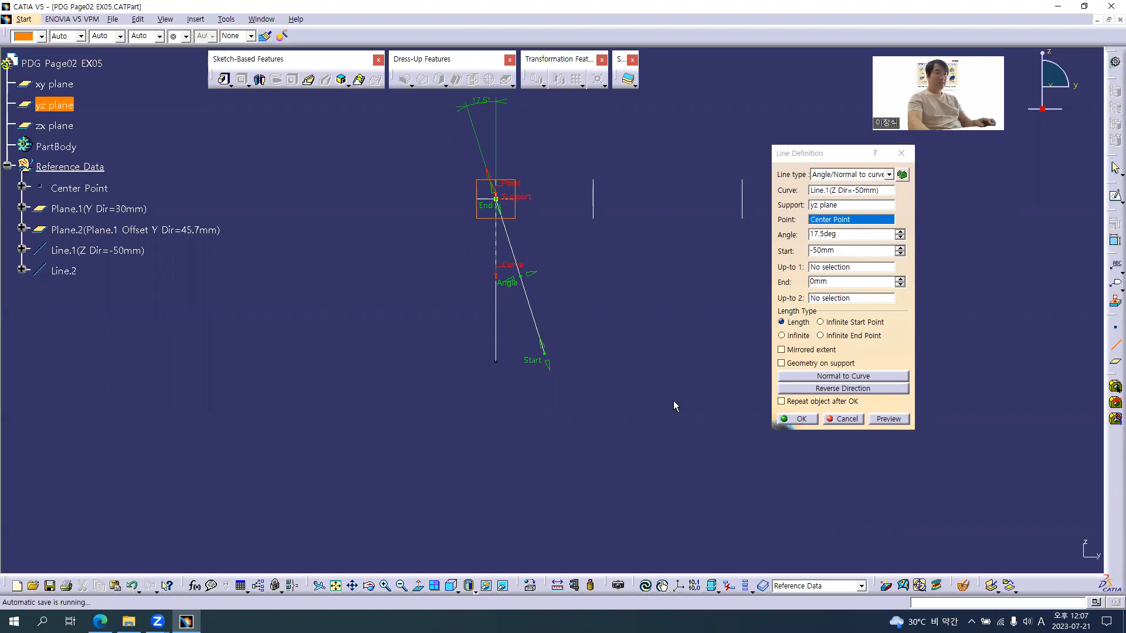
{"action": "key", "text": "alt+Tab"}
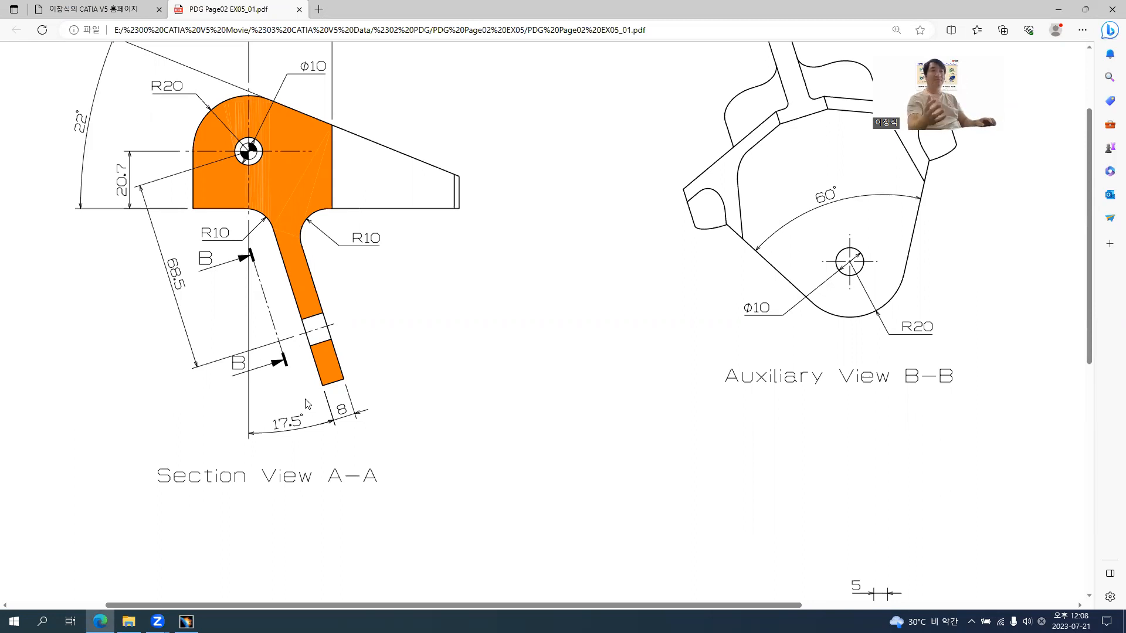
{"action": "key", "text": "alt+Tab"}
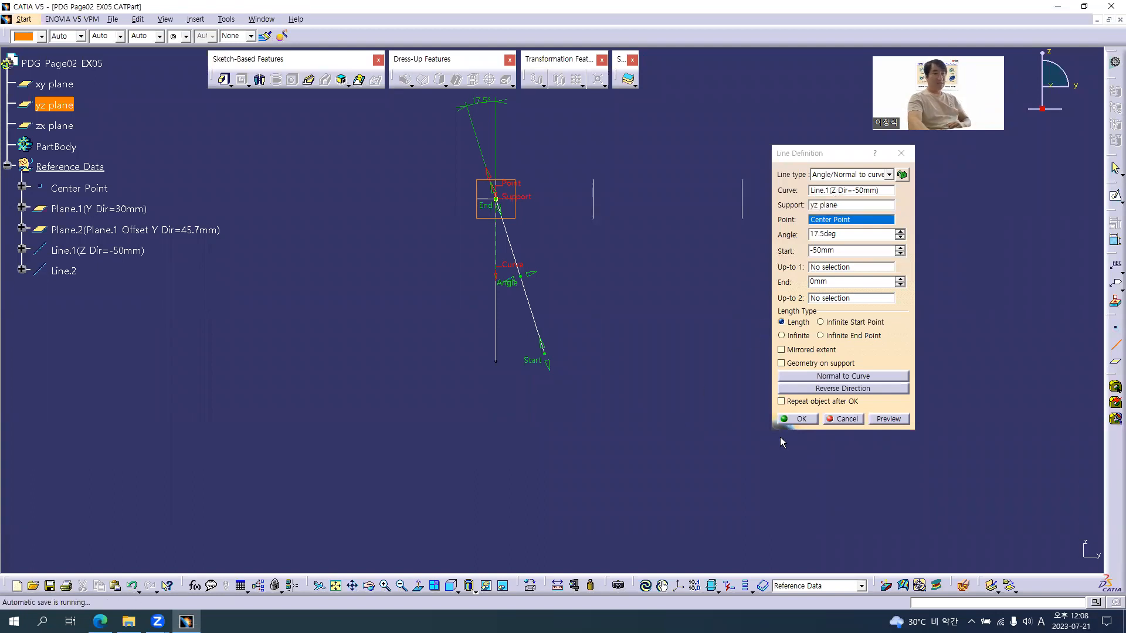
{"action": "left_click", "coordinate": [800, 419]}
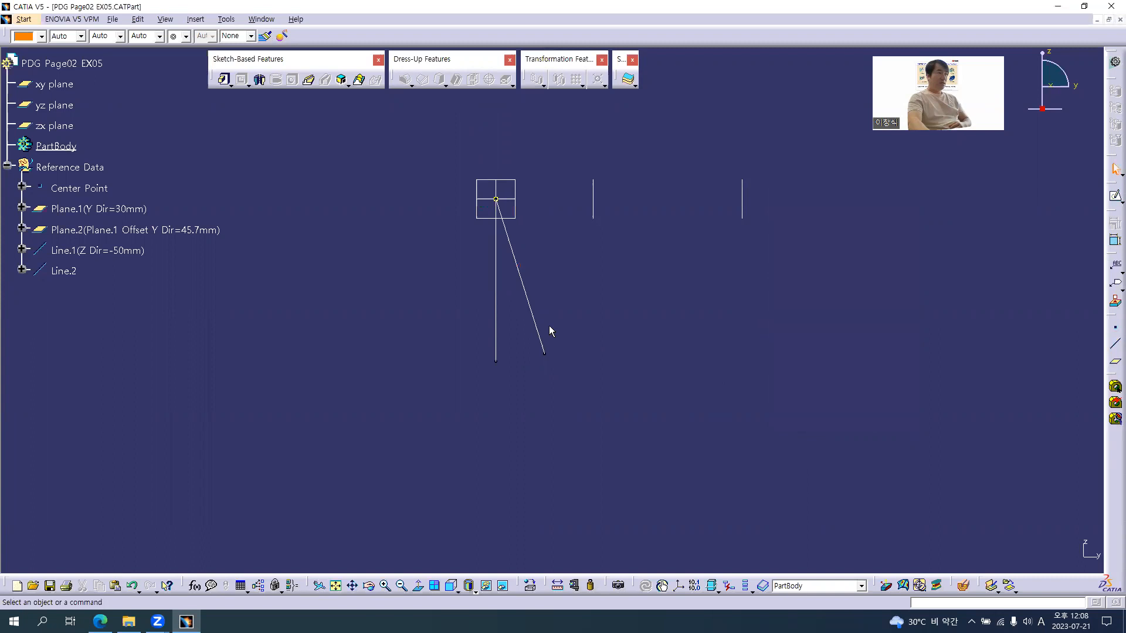
- Rename the new inclined line as Line.2(Angle Line=17.5deg) in its feature properties
{"action": "left_click", "coordinate": [64, 271]}
{"action": "key", "text": "alt+Return"}
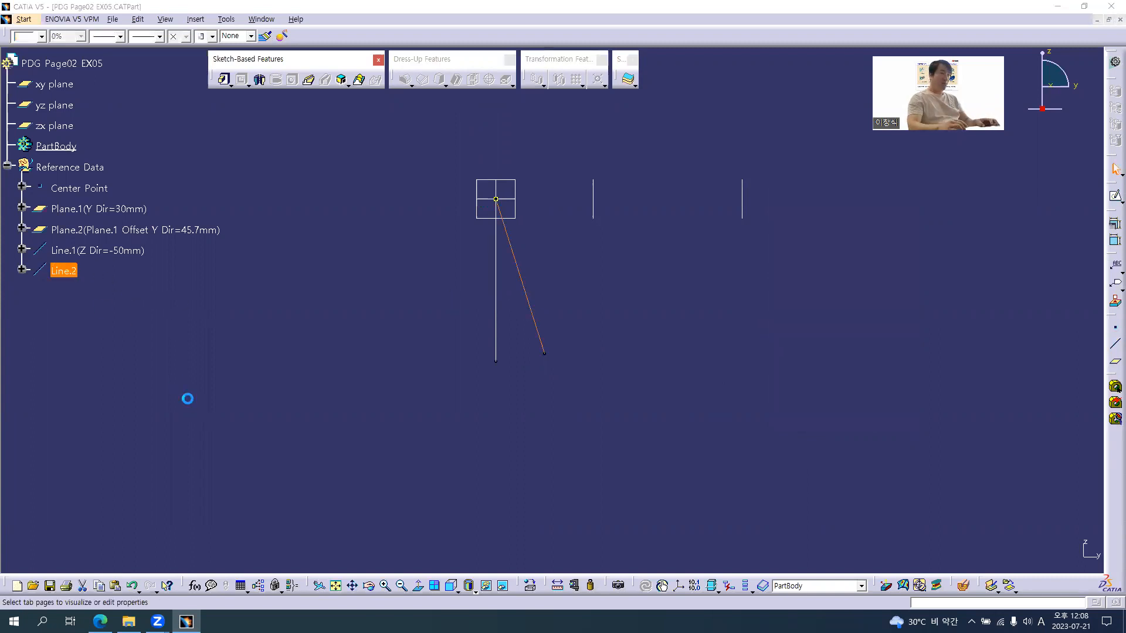
{"action": "key", "text": "End"}
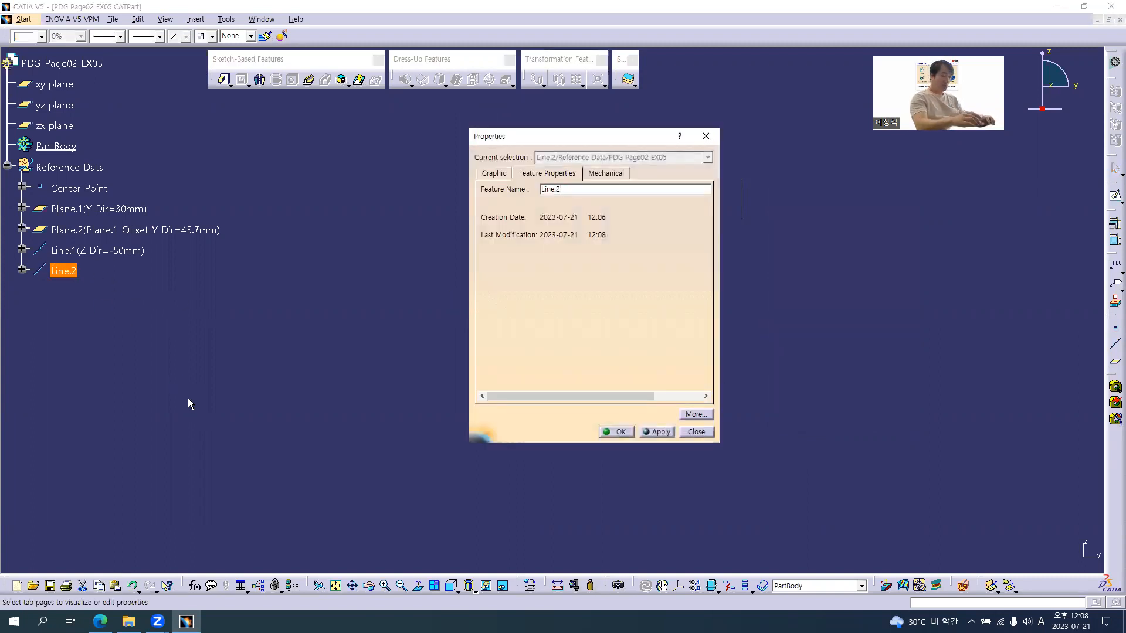
{"action": "key", "text": "alt+Tab"}
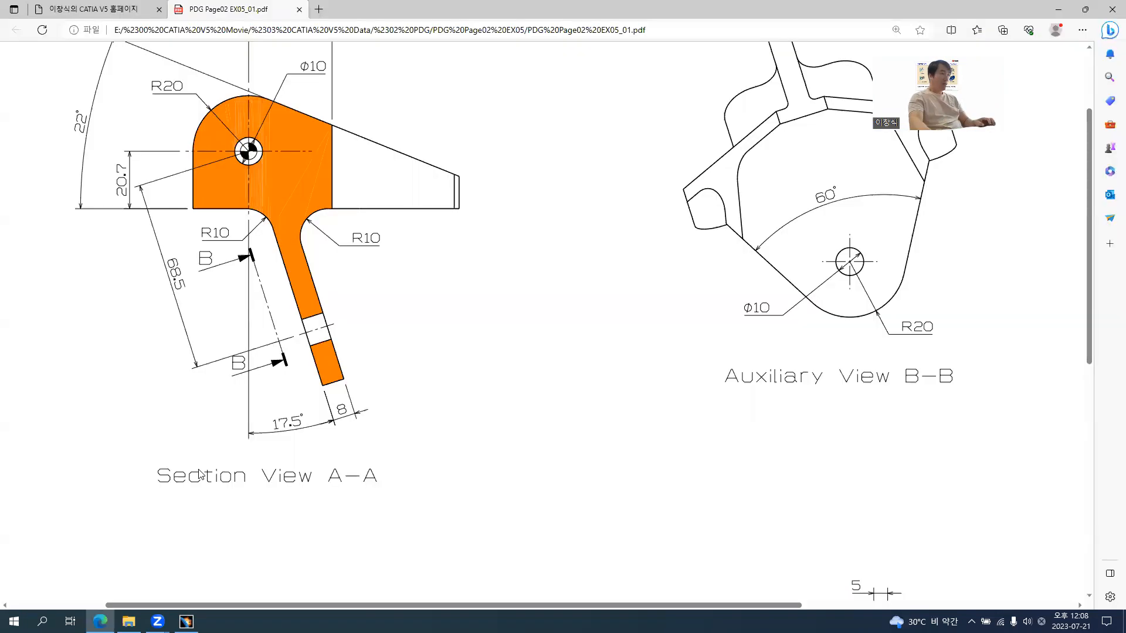
{"action": "key", "text": "alt+Tab"}
{"action": "type", "text": "("}
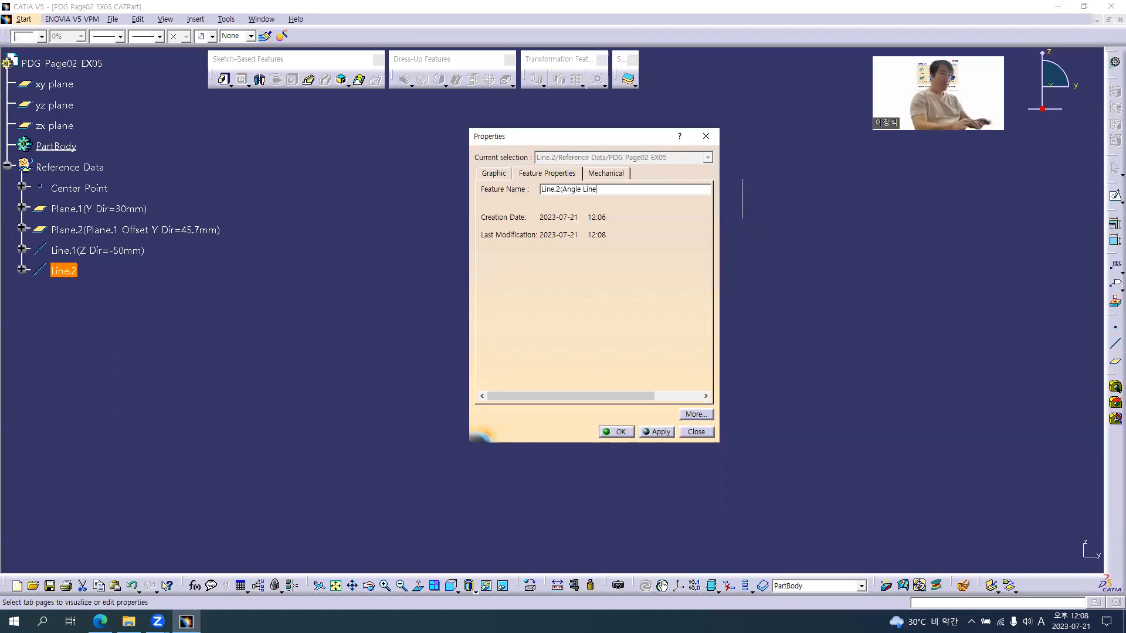
{"action": "type", "text": "17.5de"}
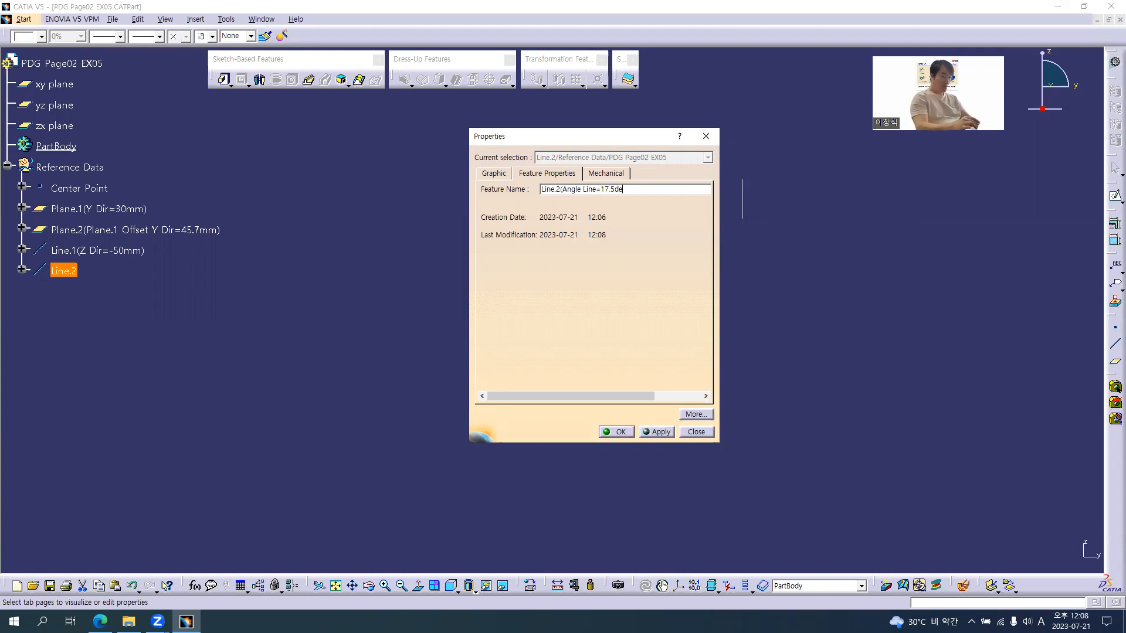
{"action": "type", "text": "g)"}
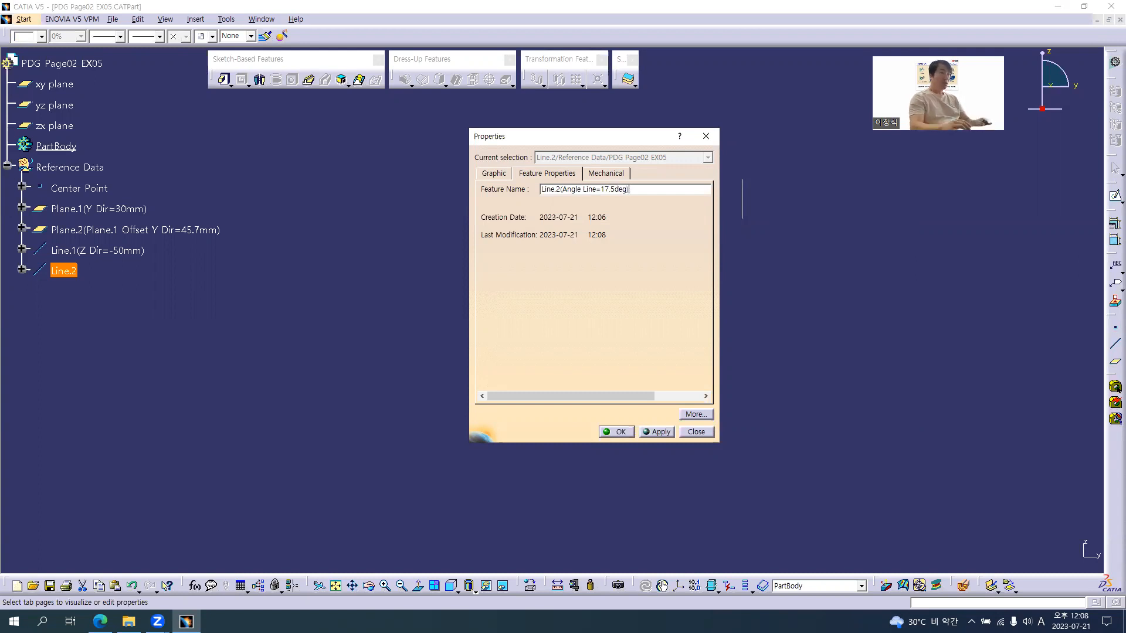
{"action": "key", "text": "Return"}
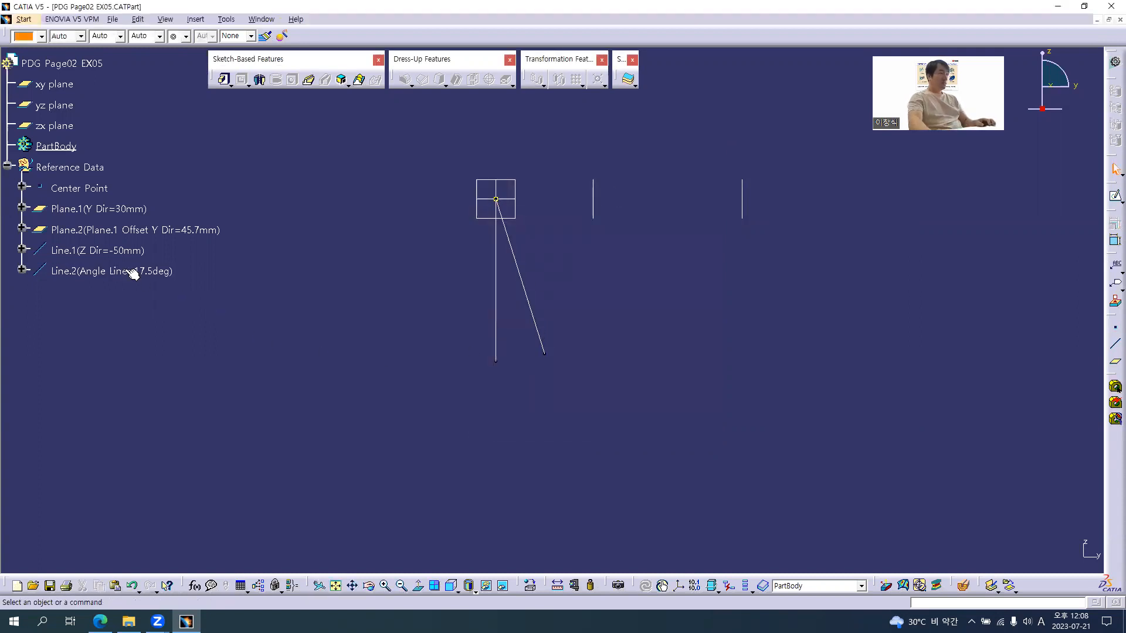
- Hide the vertical reference line Line.1(Z Dir=-50mm)
{"action": "left_click", "coordinate": [117, 252]}
{"action": "right_click", "coordinate": [112, 256]}
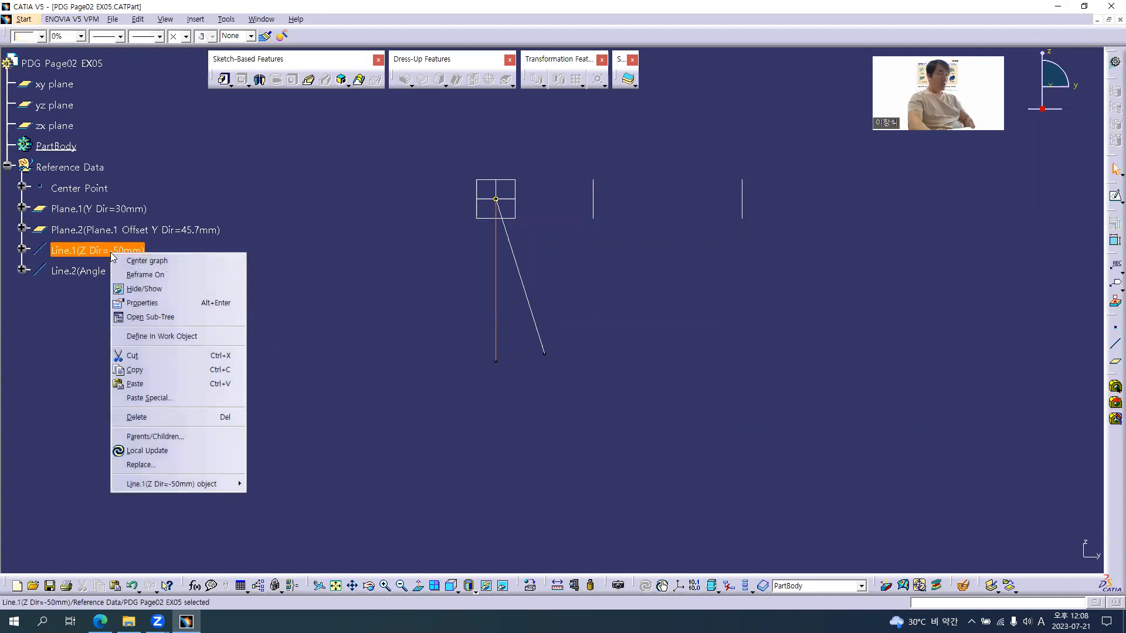
{"action": "left_click", "coordinate": [141, 288]}
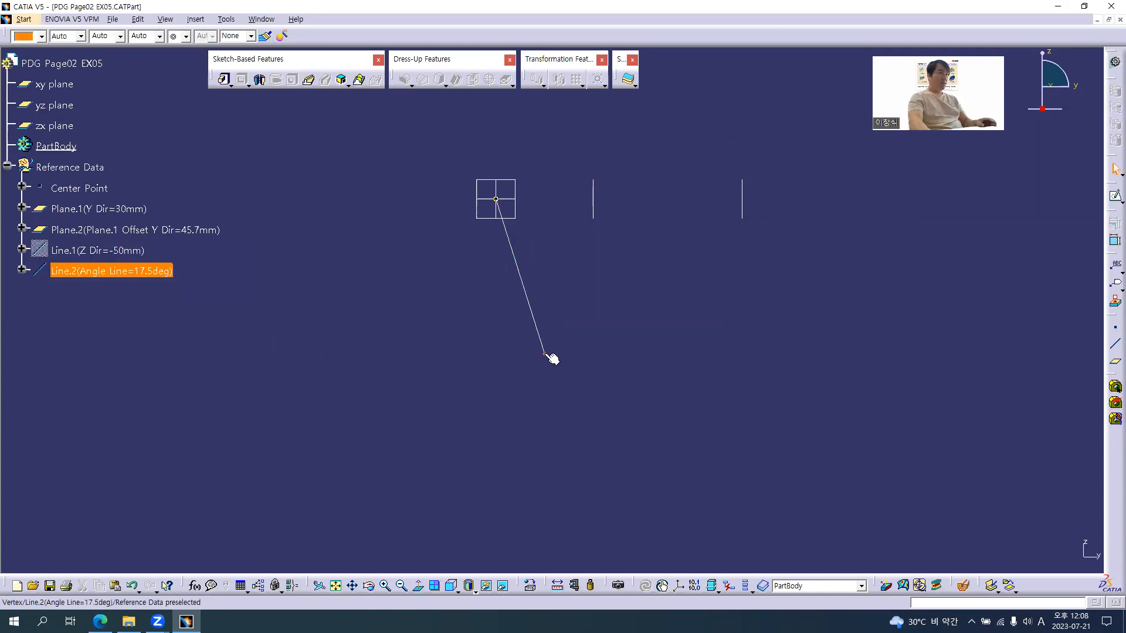
- Switch to the PDF drawing, examine the inclined leg and fork across the section, auxiliary, plan and side views, and return to the CATIA part
{"action": "key", "text": "alt+Tab"}
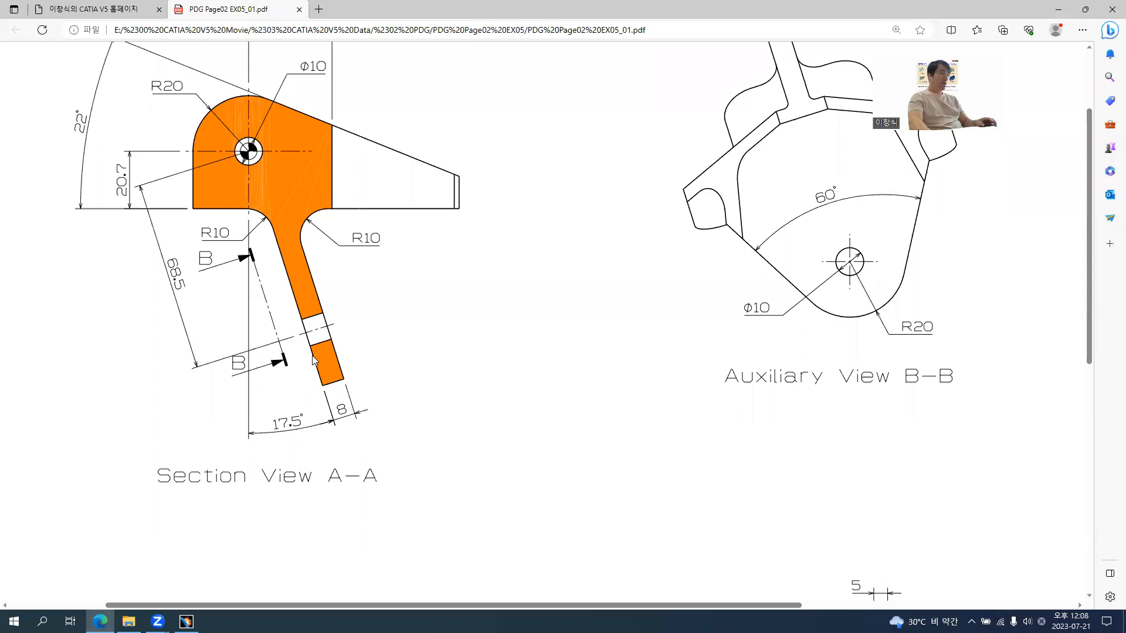
{"action": "scroll", "coordinate": [277, 308], "scroll_direction": "up", "scroll_amount": 2}
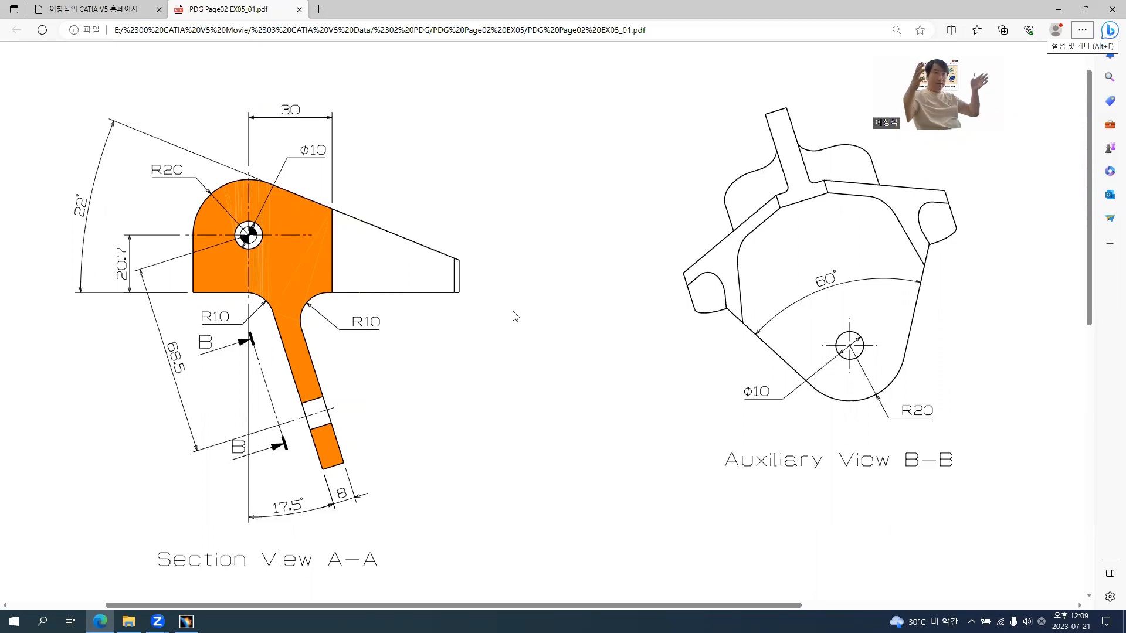
{"action": "scroll", "coordinate": [603, 369], "scroll_direction": "down", "scroll_amount": 1, "text": "ctrl"}
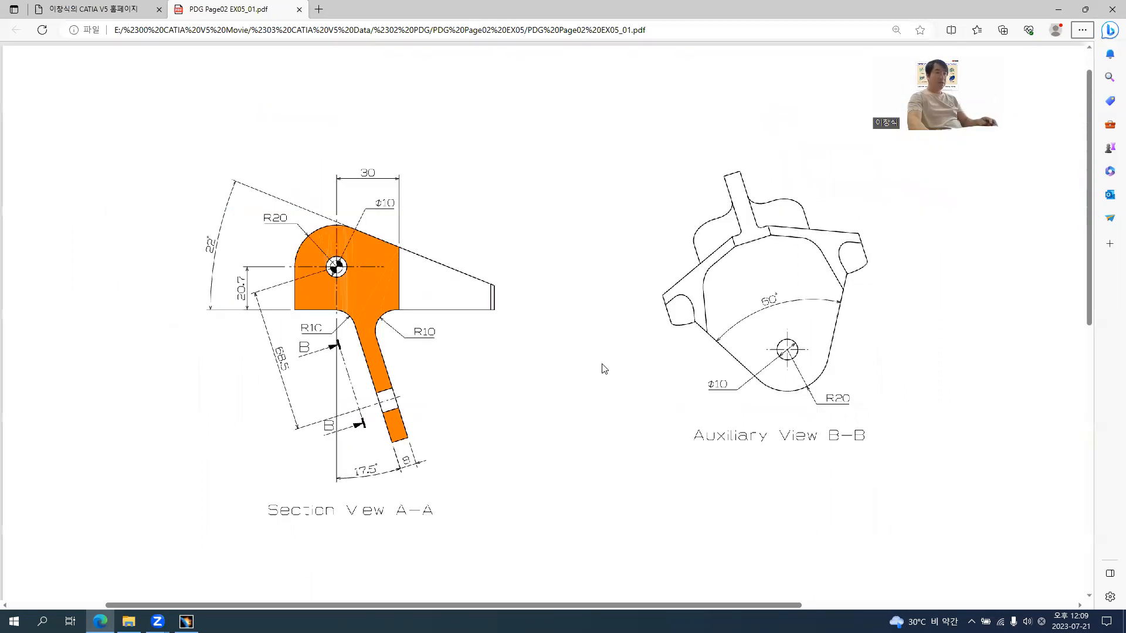
{"action": "scroll", "coordinate": [664, 439], "scroll_direction": "down", "scroll_amount": 5}
{"action": "scroll", "coordinate": [773, 368], "scroll_direction": "up", "scroll_amount": 2}
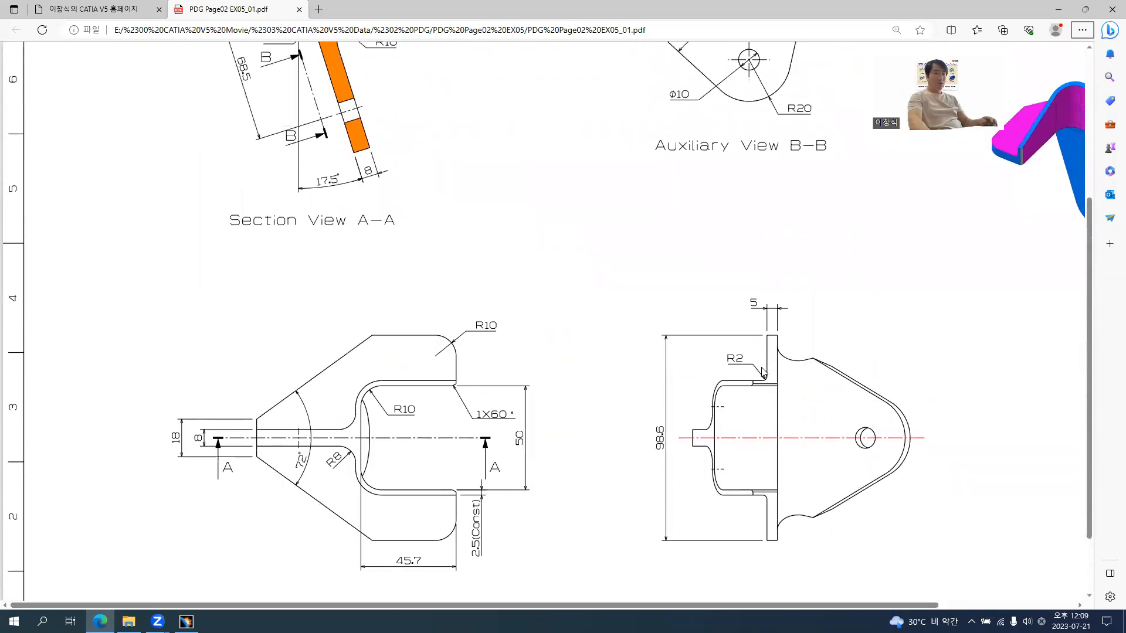
{"action": "scroll", "coordinate": [673, 452], "scroll_direction": "up", "scroll_amount": 3, "text": "ctrl"}
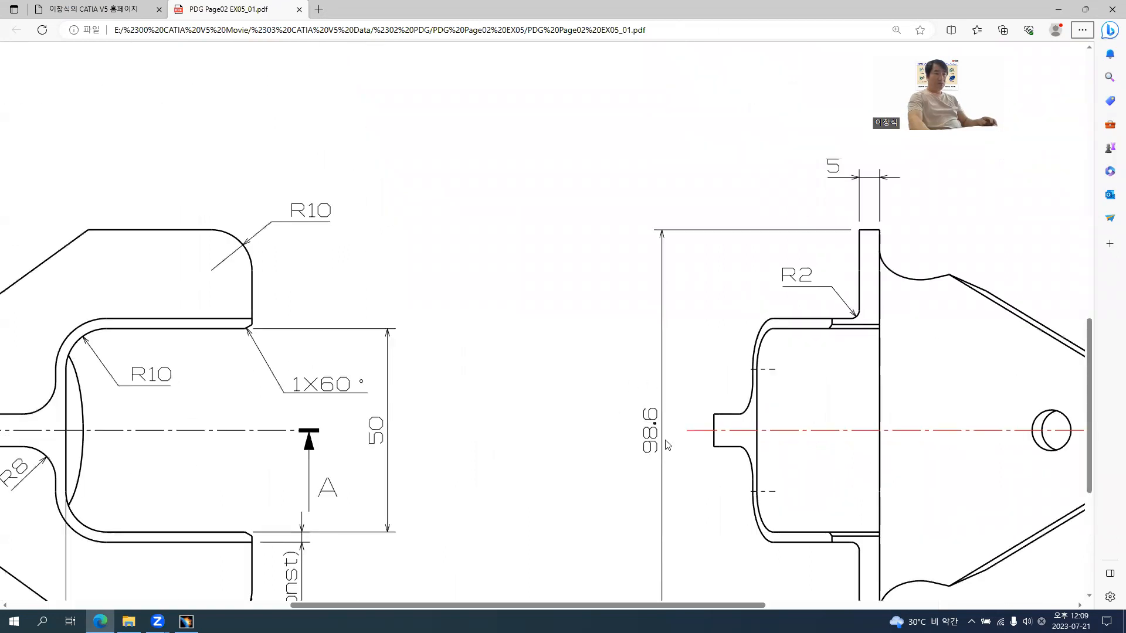
{"action": "scroll", "coordinate": [649, 418], "scroll_direction": "down", "scroll_amount": 1, "text": "ctrl"}
{"action": "scroll", "coordinate": [703, 381], "scroll_direction": "up", "scroll_amount": 2}
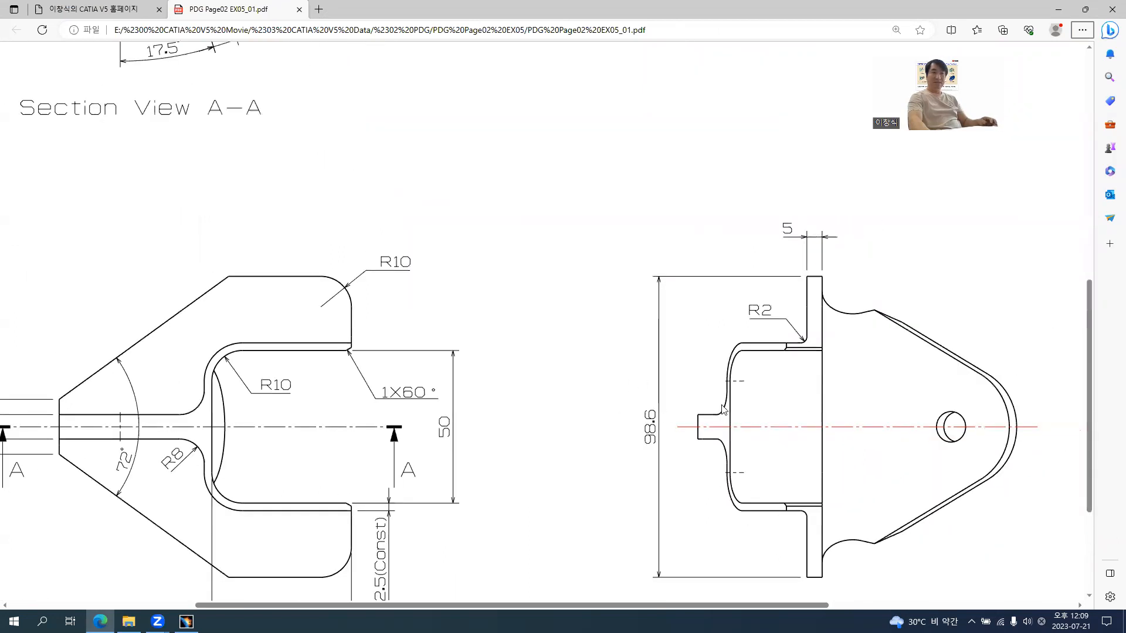
{"action": "scroll", "coordinate": [797, 302], "scroll_direction": "down", "scroll_amount": 1, "text": "ctrl"}
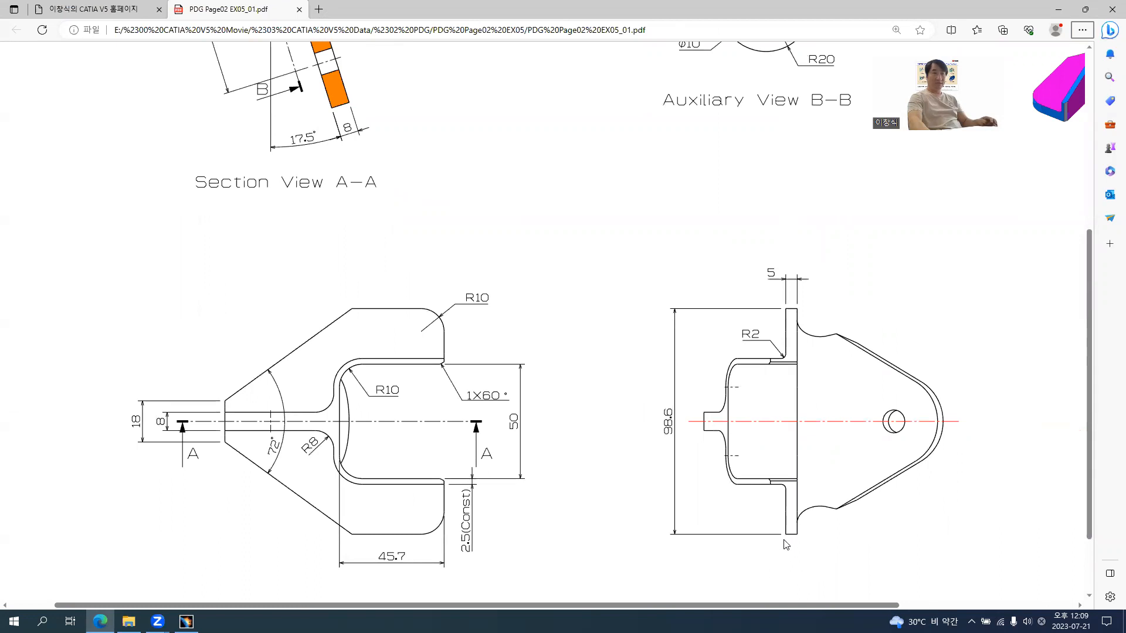
{"action": "scroll", "coordinate": [515, 203], "scroll_direction": "up", "scroll_amount": 4}
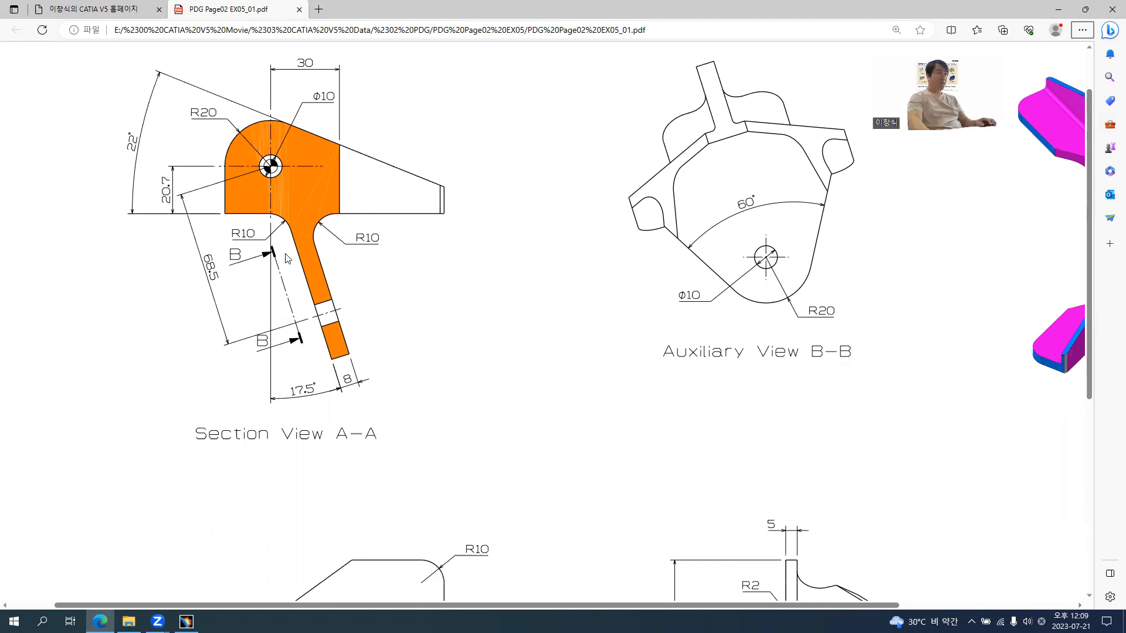
{"action": "key", "text": "alt+Tab"}
{"action": "middle_click_drag", "start_coordinate": [554, 249], "coordinate": [568, 328]}
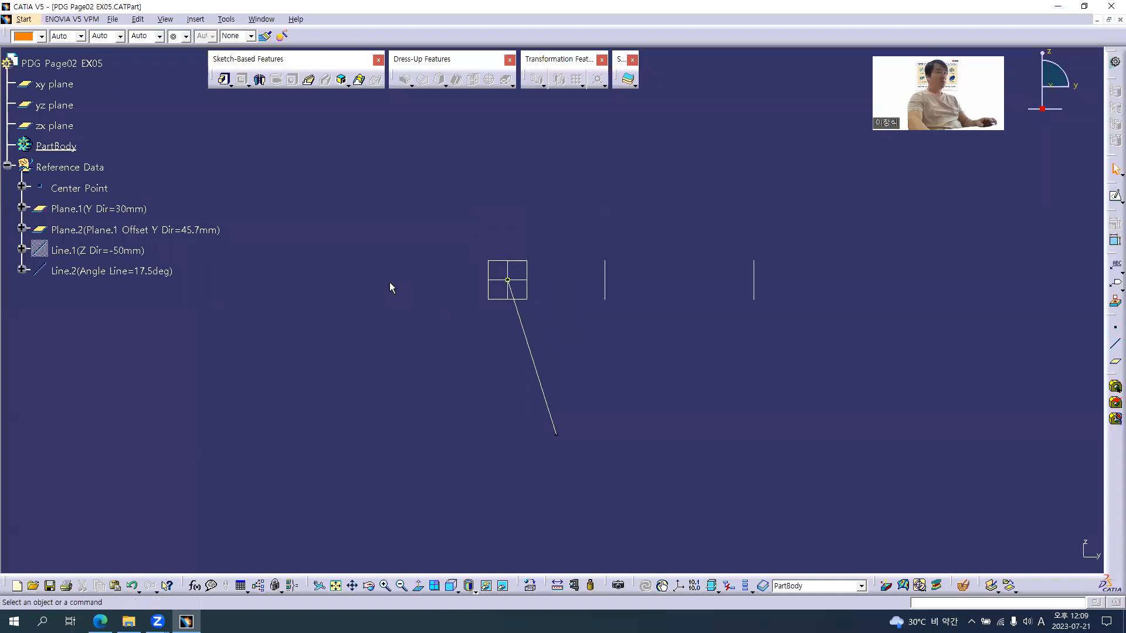
- Make Reference Data the work object and open a positioned sketch on the yz plane, projecting Center Point as its origin
{"action": "right_click", "coordinate": [70, 167]}
{"action": "left_click", "coordinate": [259, 192]}
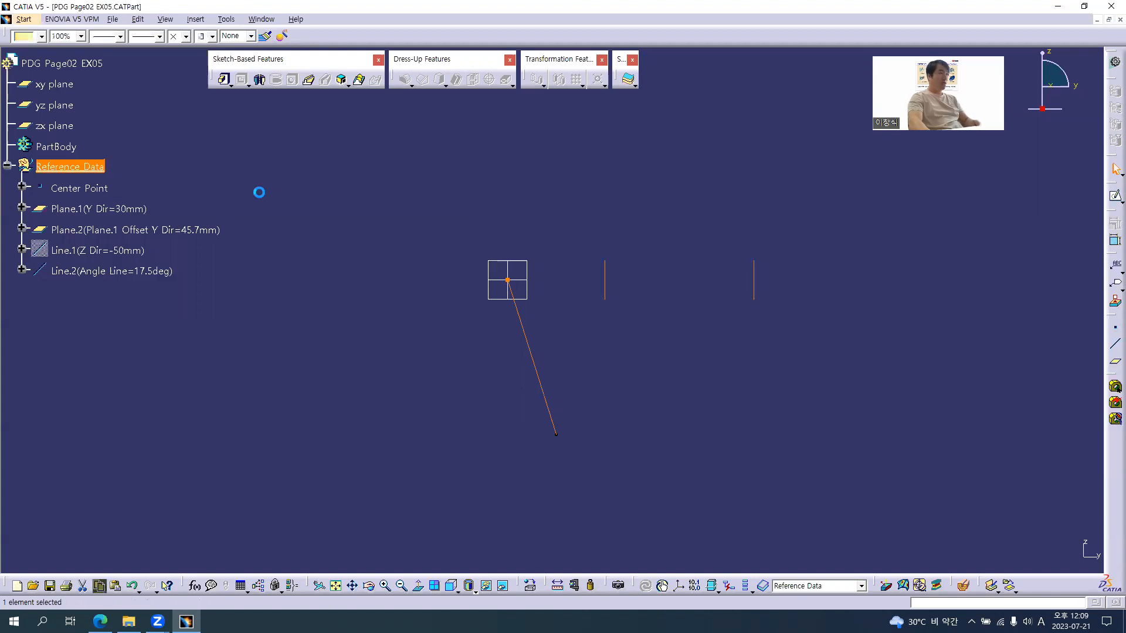
{"action": "left_click", "coordinate": [1120, 202]}
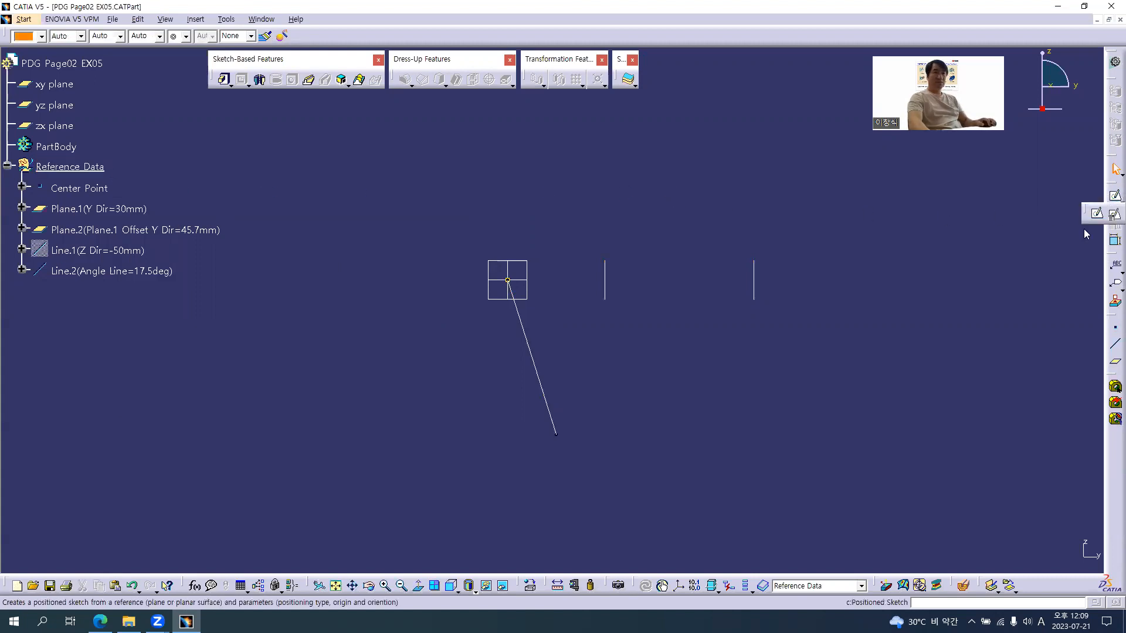
{"action": "left_click", "coordinate": [1096, 213]}
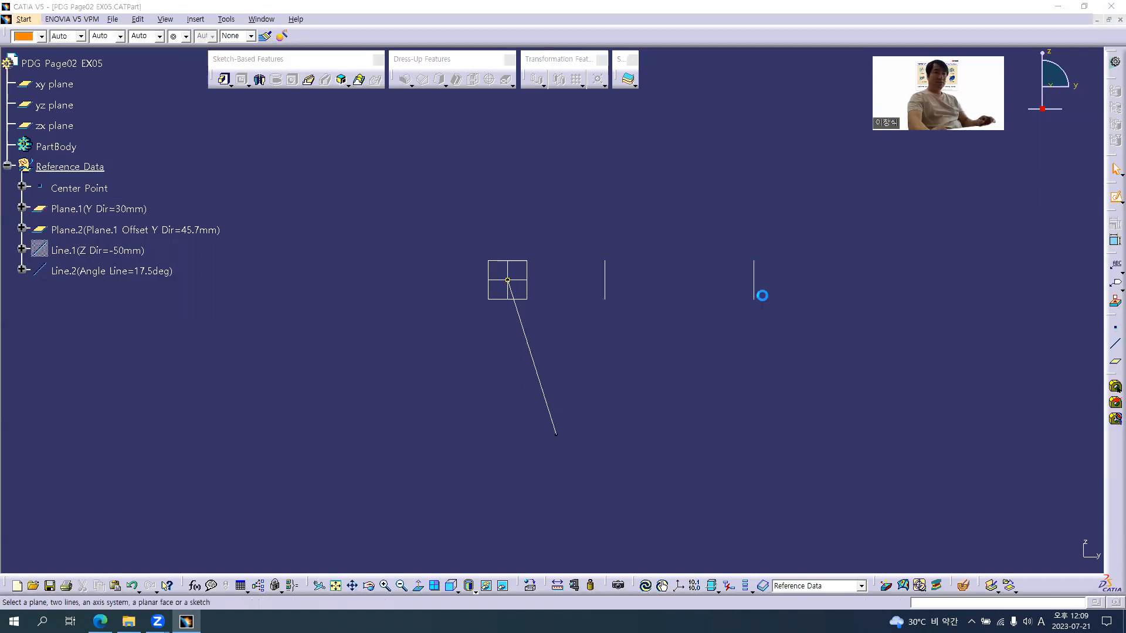
{"action": "left_click", "coordinate": [531, 293]}
{"action": "left_click", "coordinate": [932, 253]}
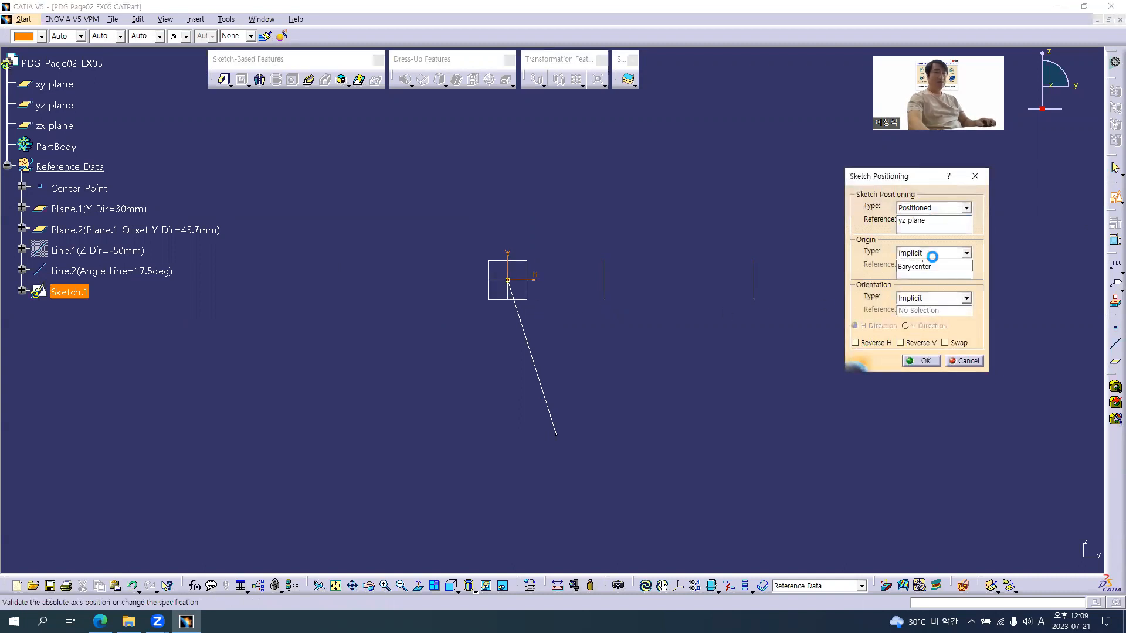
{"action": "left_click", "coordinate": [925, 283]}
{"action": "left_click", "coordinate": [93, 188]}
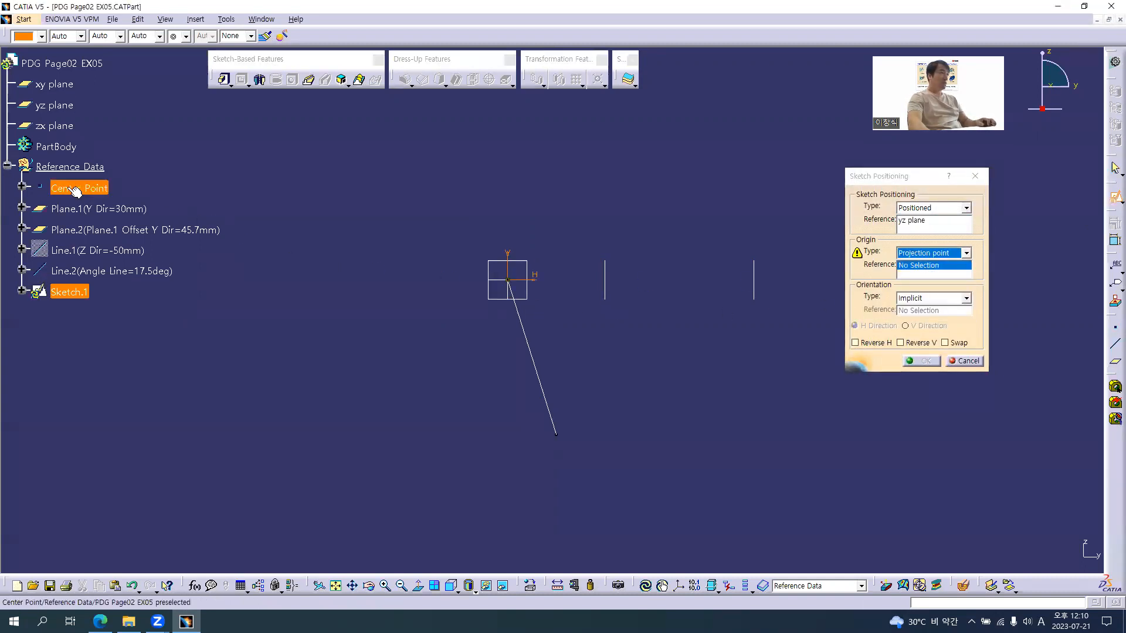
{"action": "left_click", "coordinate": [922, 361]}
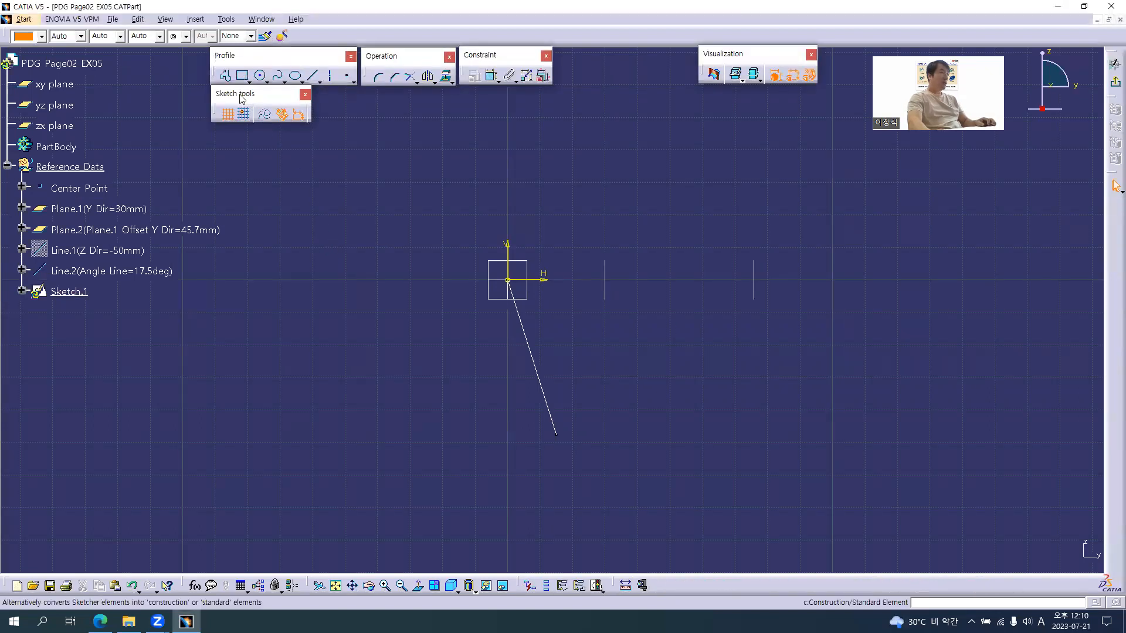
- Following Section View A-A in the PDF drawing, start a profile with a vertical edge about 21.5 mm long and a tangent rounded top arc
{"action": "left_click", "coordinate": [241, 76]}
{"action": "key", "text": "alt+Tab"}
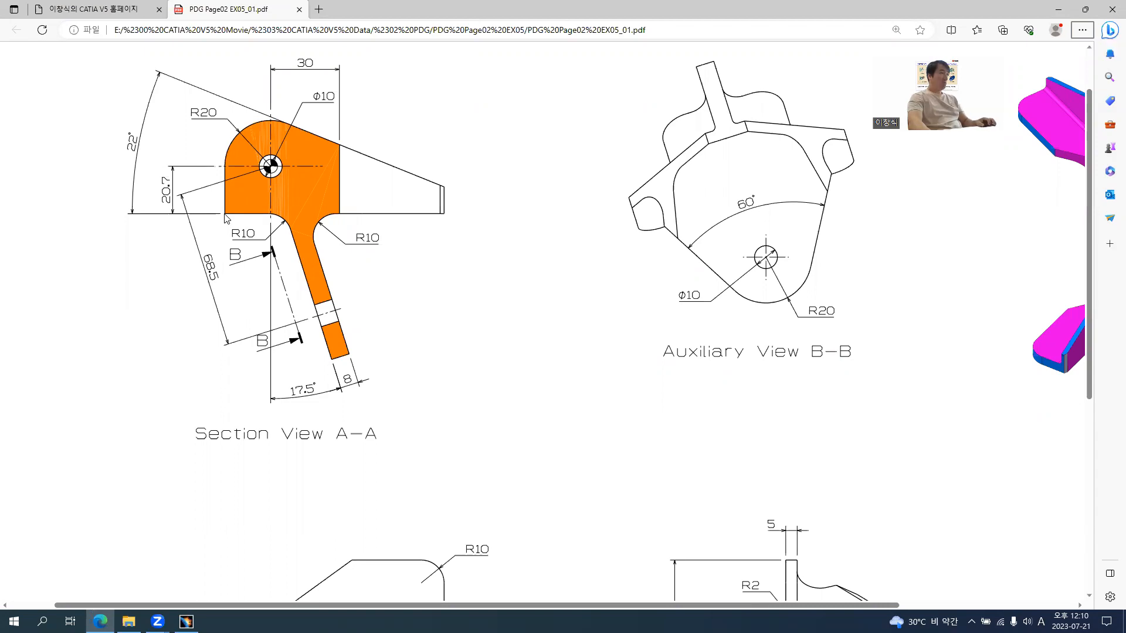
{"action": "key", "text": "alt+Tab"}
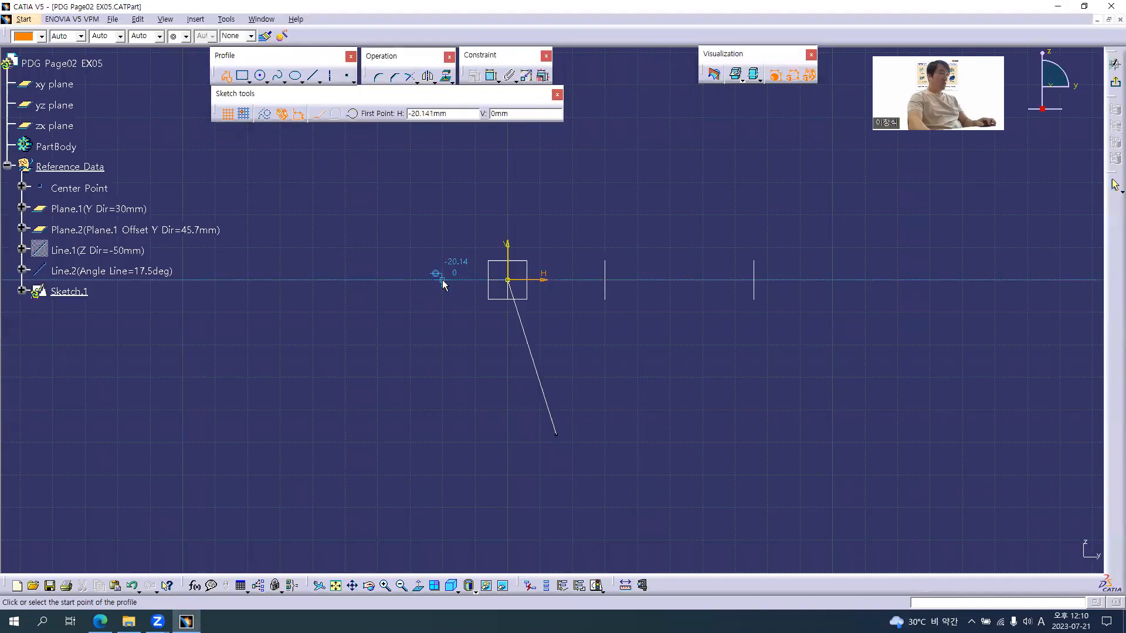
{"action": "key", "text": "alt+Tab"}
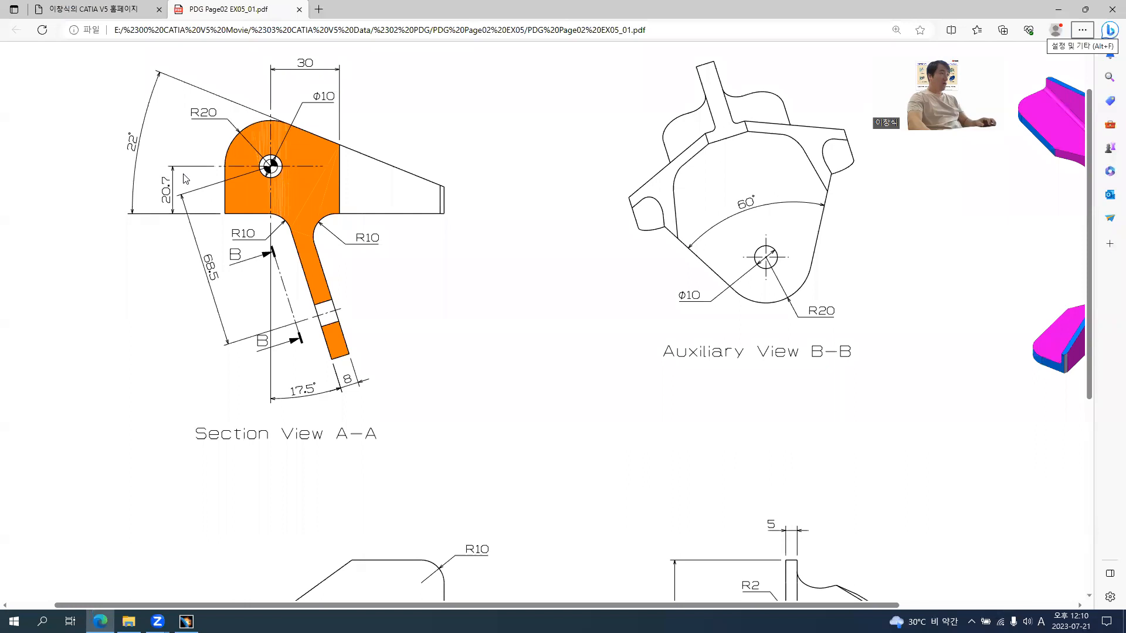
{"action": "scroll", "coordinate": [165, 182], "scroll_direction": "up", "scroll_amount": 1, "text": "ctrl"}
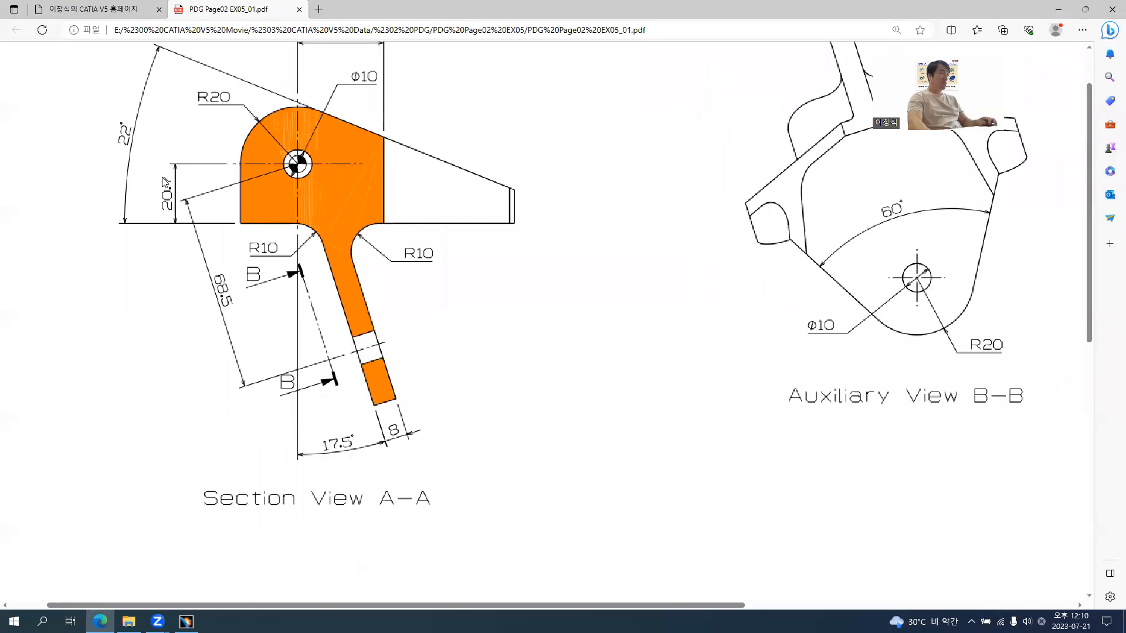
{"action": "key", "text": "alt+Tab"}
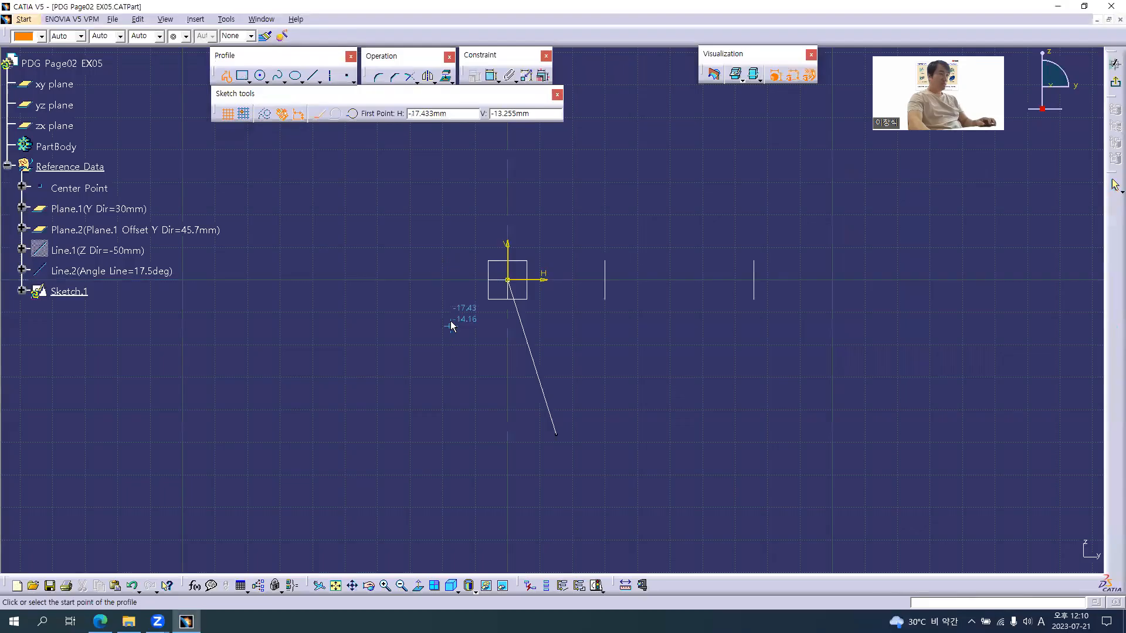
{"action": "left_click", "coordinate": [442, 350]}
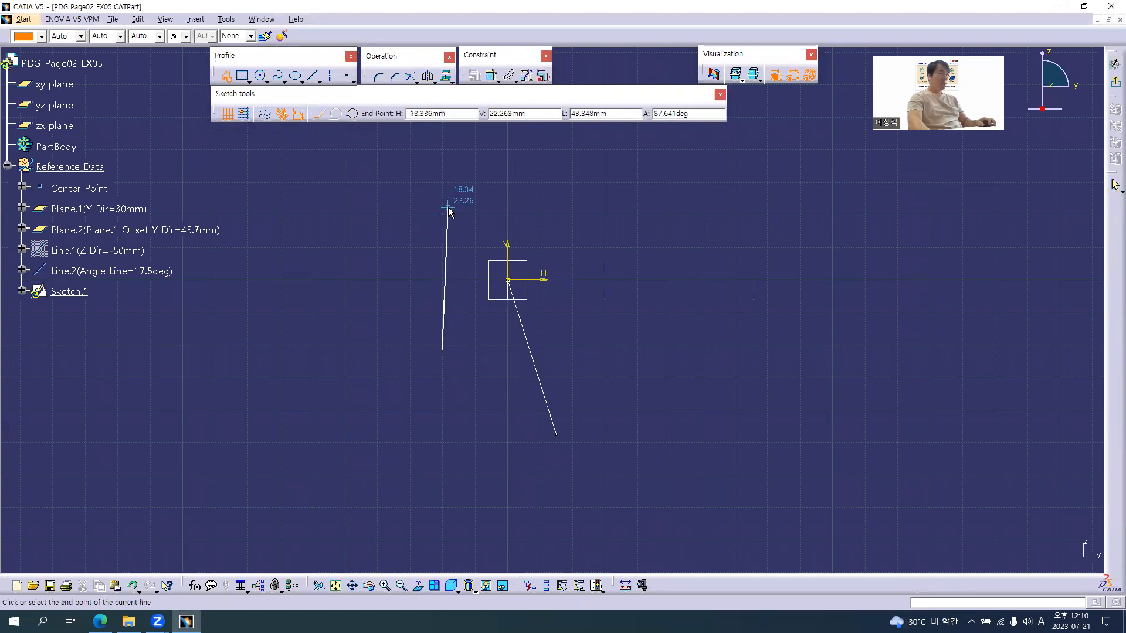
{"action": "key", "text": "alt+Tab"}
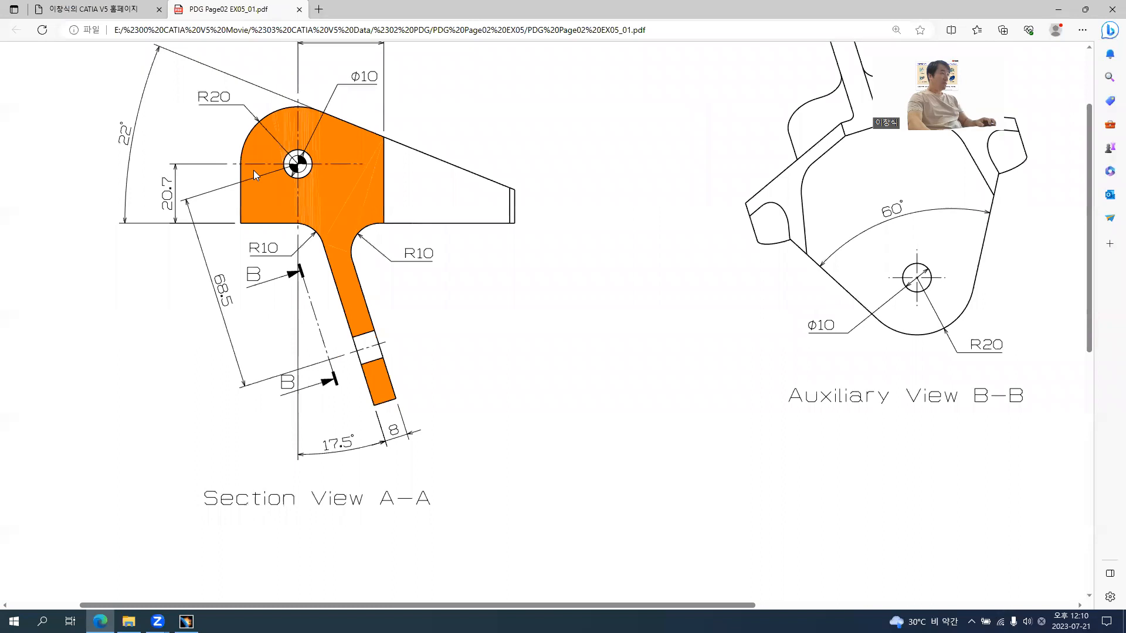
{"action": "key", "text": "alt+Tab"}
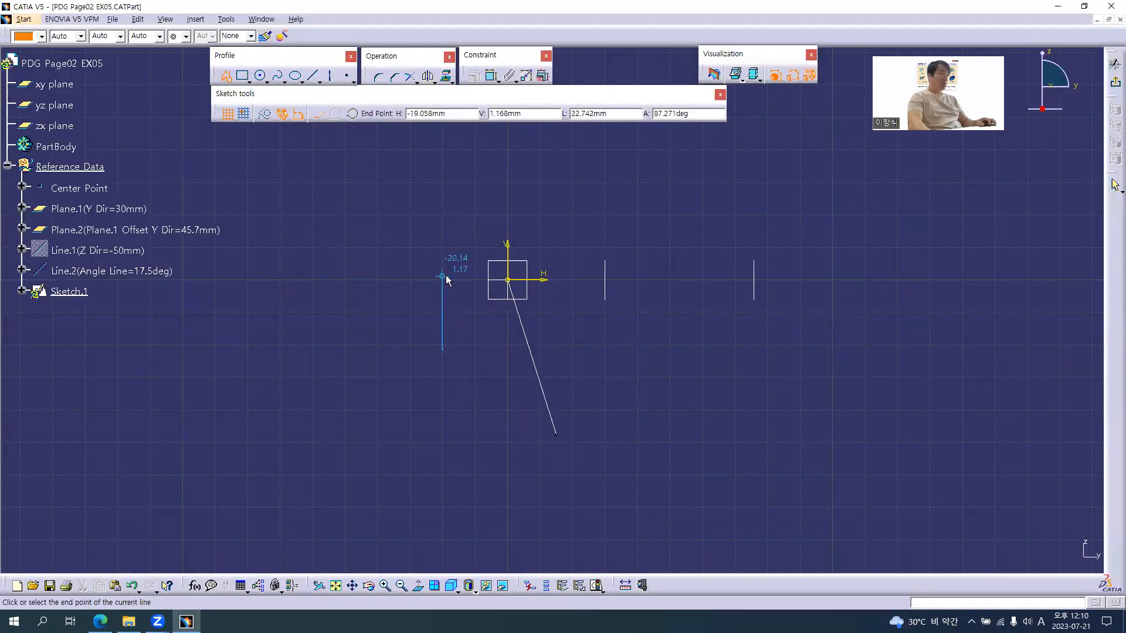
{"action": "left_click_drag", "start_coordinate": [441, 280], "coordinate": [557, 199]}
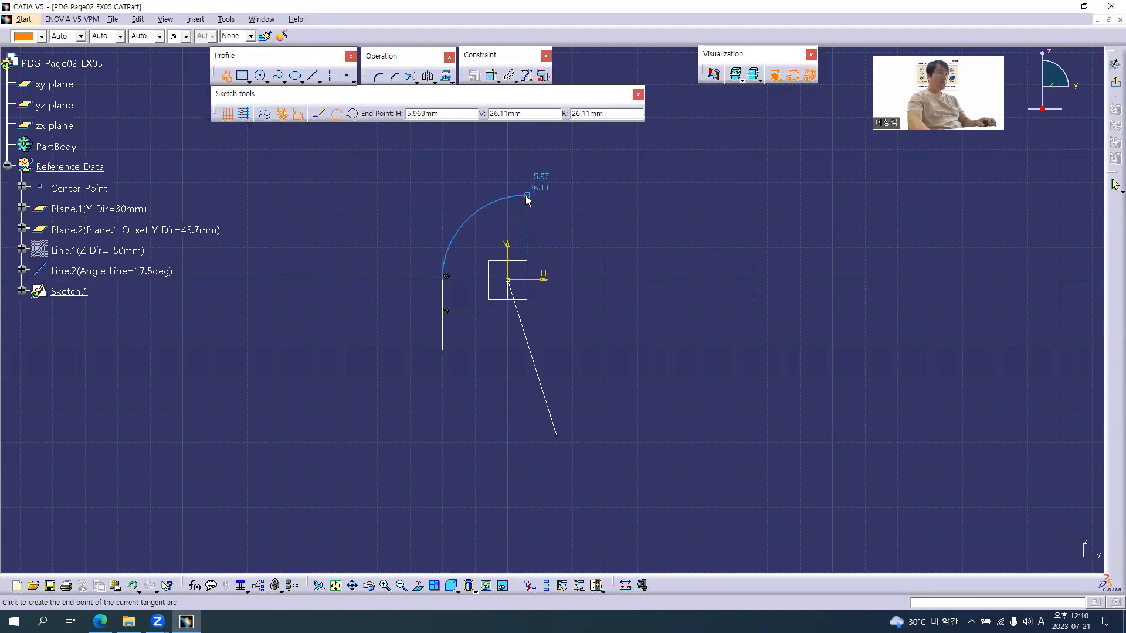
- Continue the profile with a sloping edge down to Plane.2 and a vertical end edge about 14 mm long, checking the PDF drawing
{"action": "key", "text": "alt+Tab"}
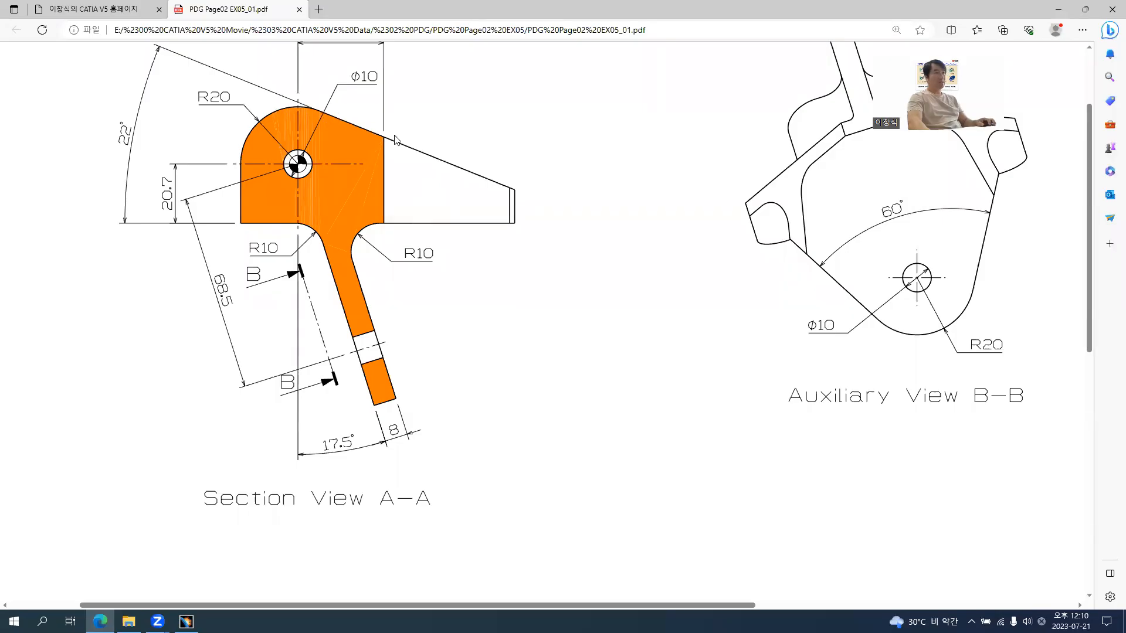
{"action": "key", "text": "alt+Tab"}
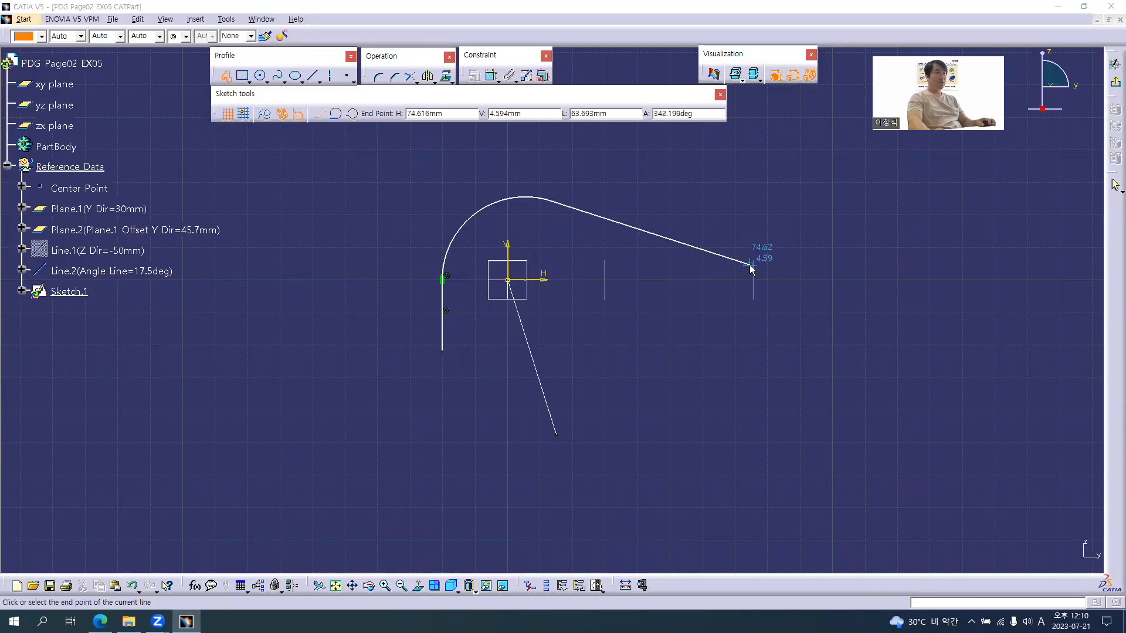
{"action": "key", "text": "alt+Tab"}
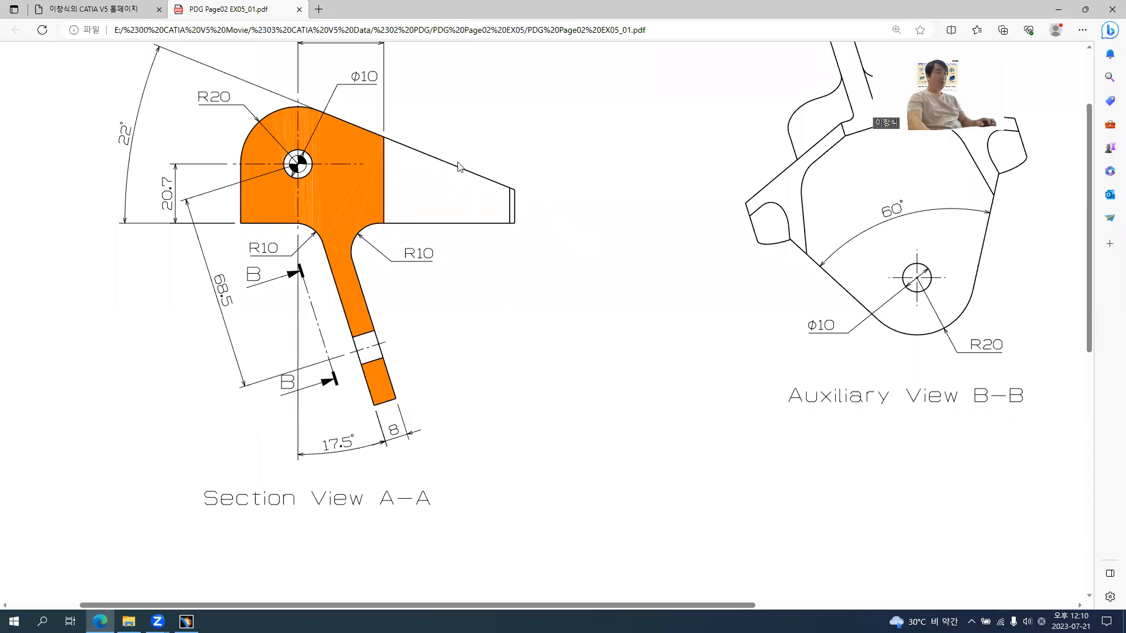
{"action": "key", "text": "alt+Tab"}
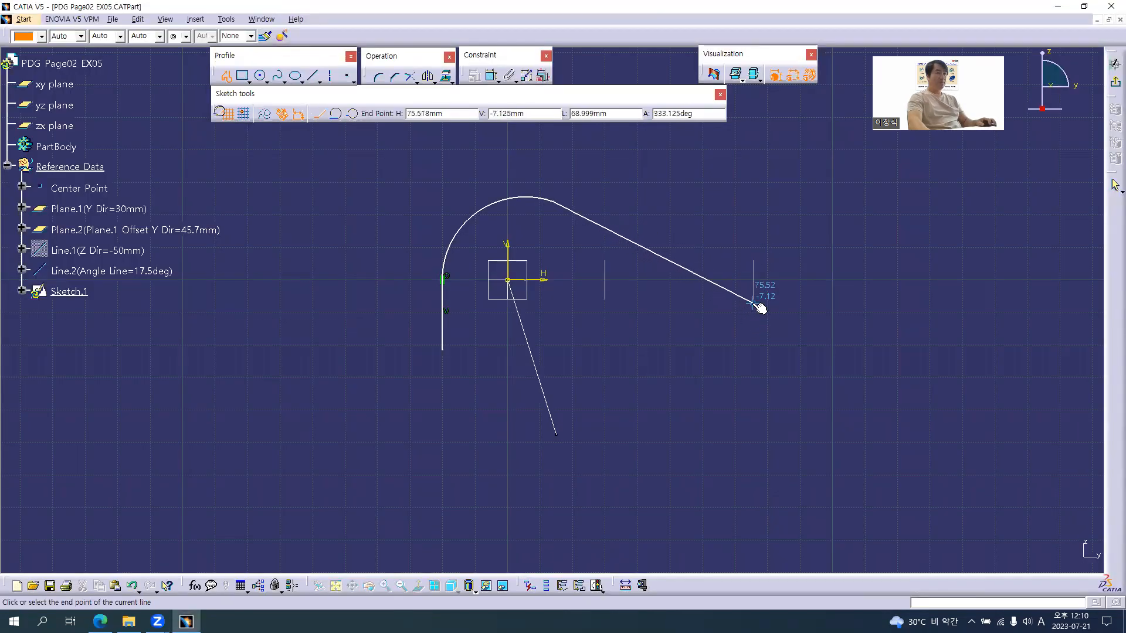
{"action": "key", "text": "alt+Tab"}
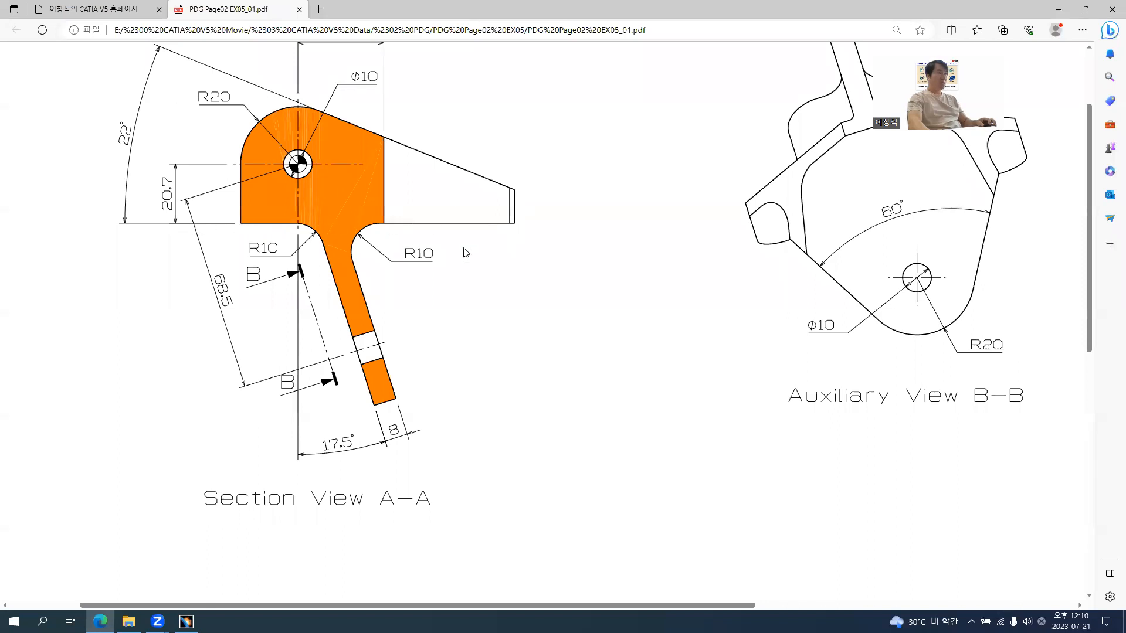
{"action": "key", "text": "alt+Tab"}
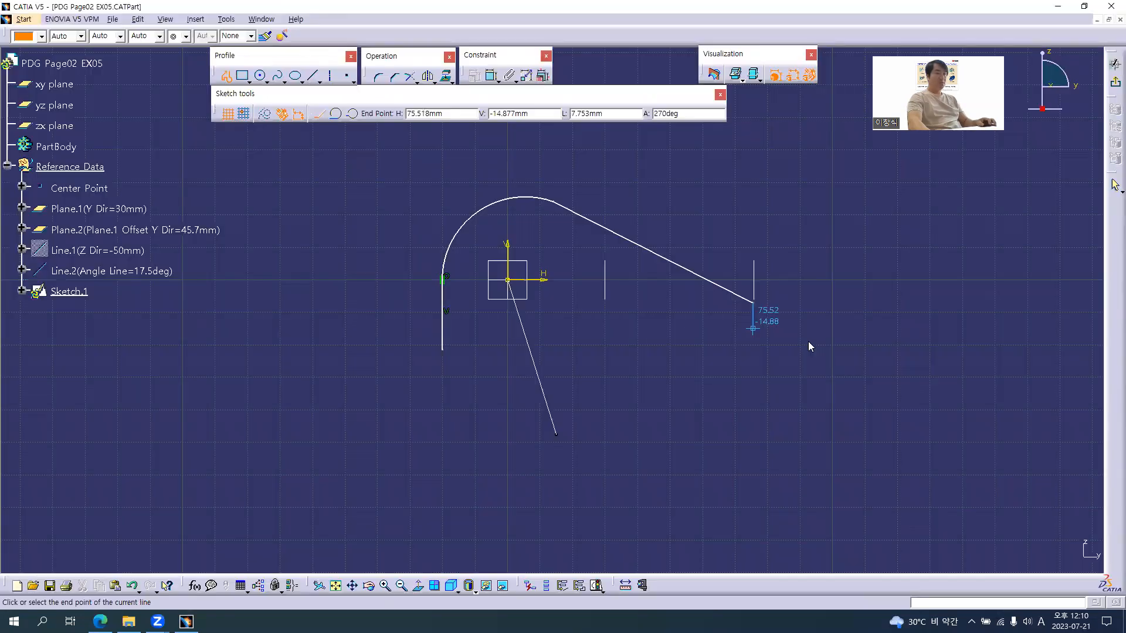
{"action": "left_click", "coordinate": [753, 351]}
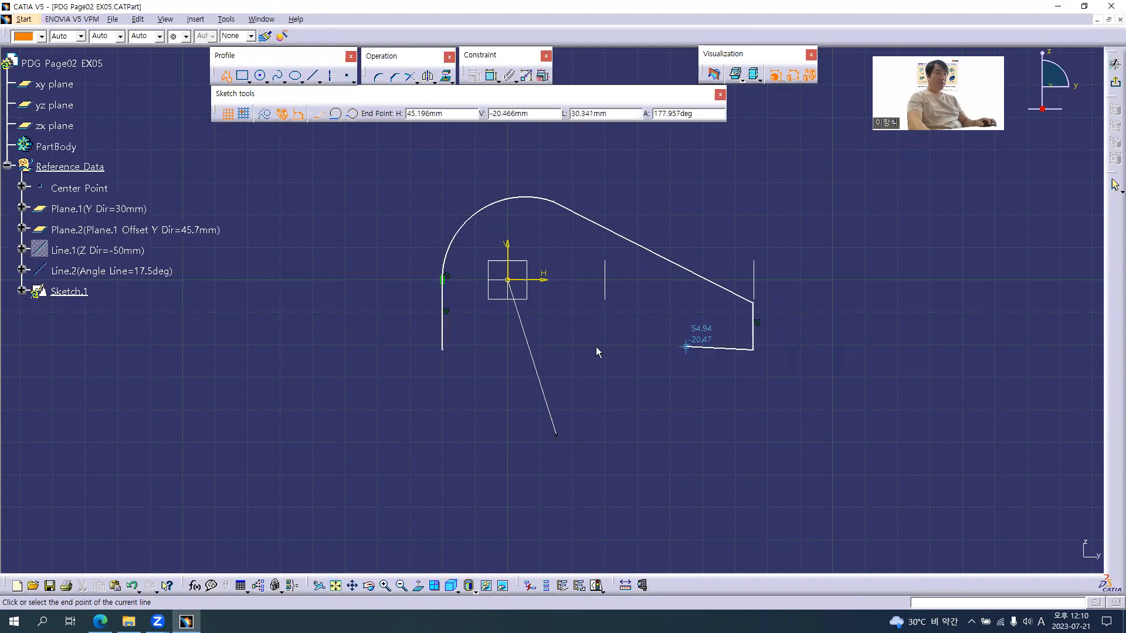
- Add a horizontal bottom edge about 59 mm long, then the inclined leg's outer side and its perpendicular end about 9.6 mm wide
{"action": "key", "text": "alt+Tab"}
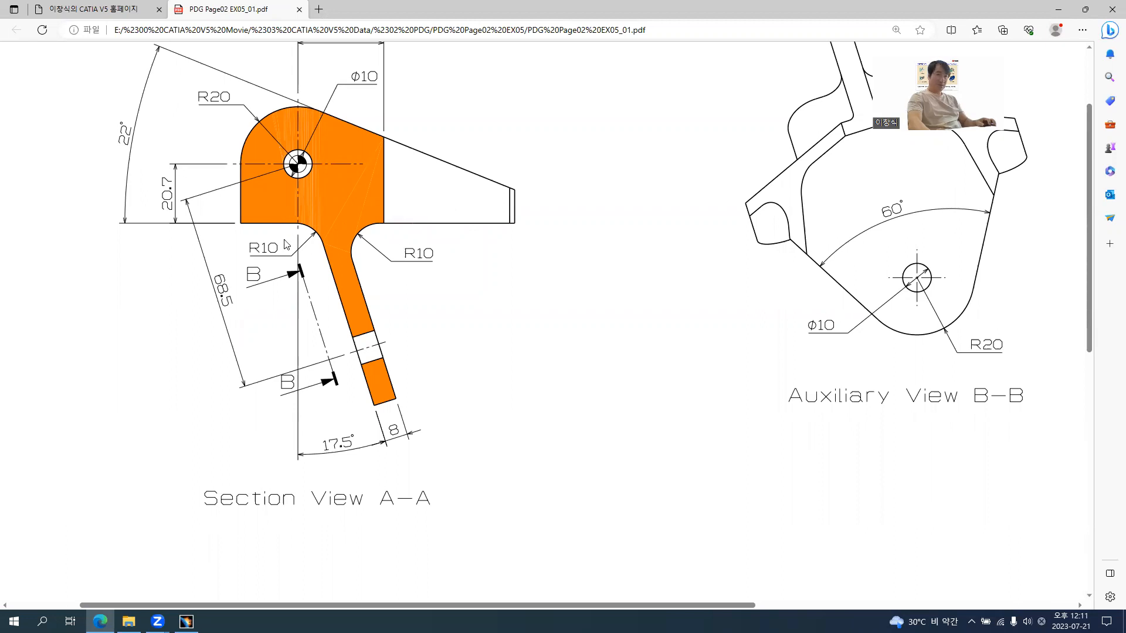
{"action": "key", "text": "alt+Tab"}
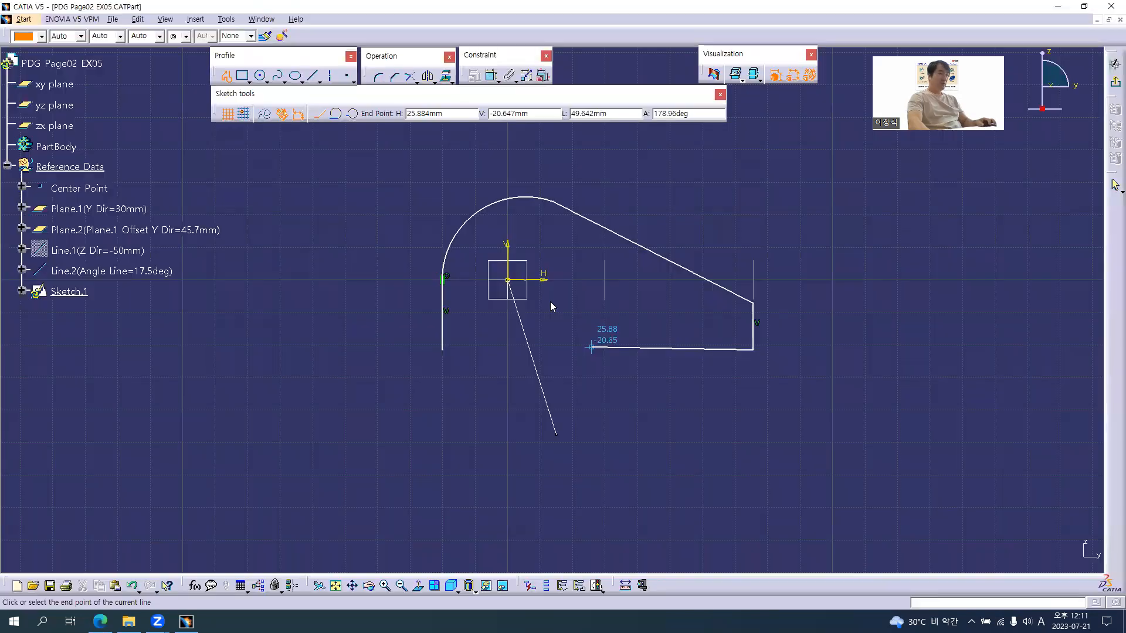
{"action": "left_click", "coordinate": [560, 350]}
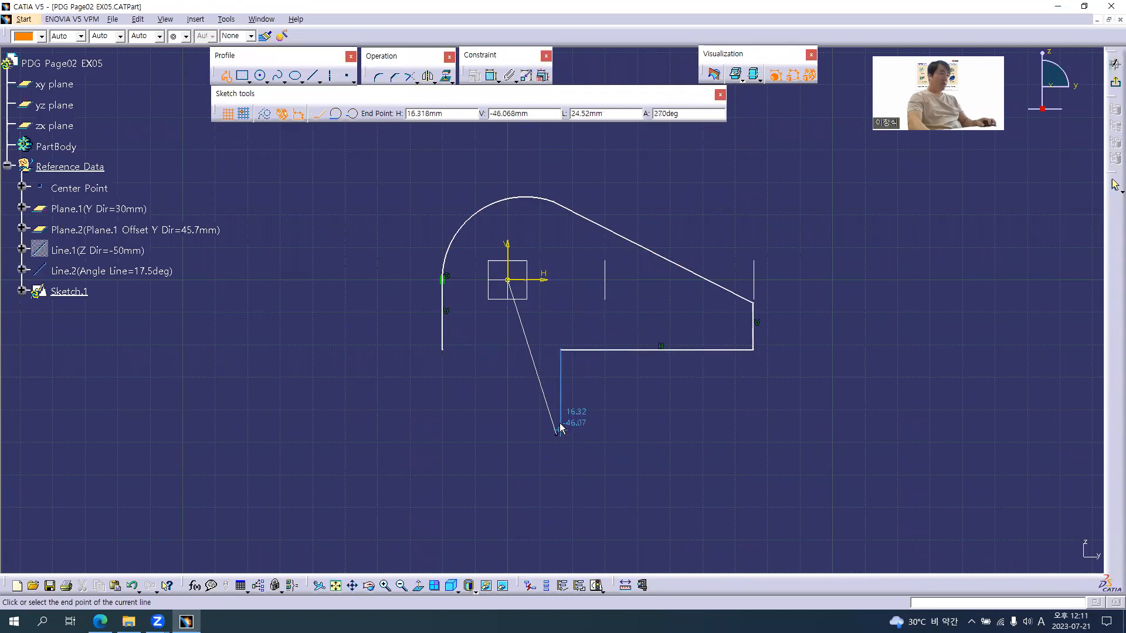
{"action": "key", "text": "alt+Tab"}
{"action": "key", "text": "alt+Tab"}
{"action": "left_click", "coordinate": [618, 518]}
{"action": "middle_click_drag", "start_coordinate": [592, 527], "coordinate": [589, 472]}
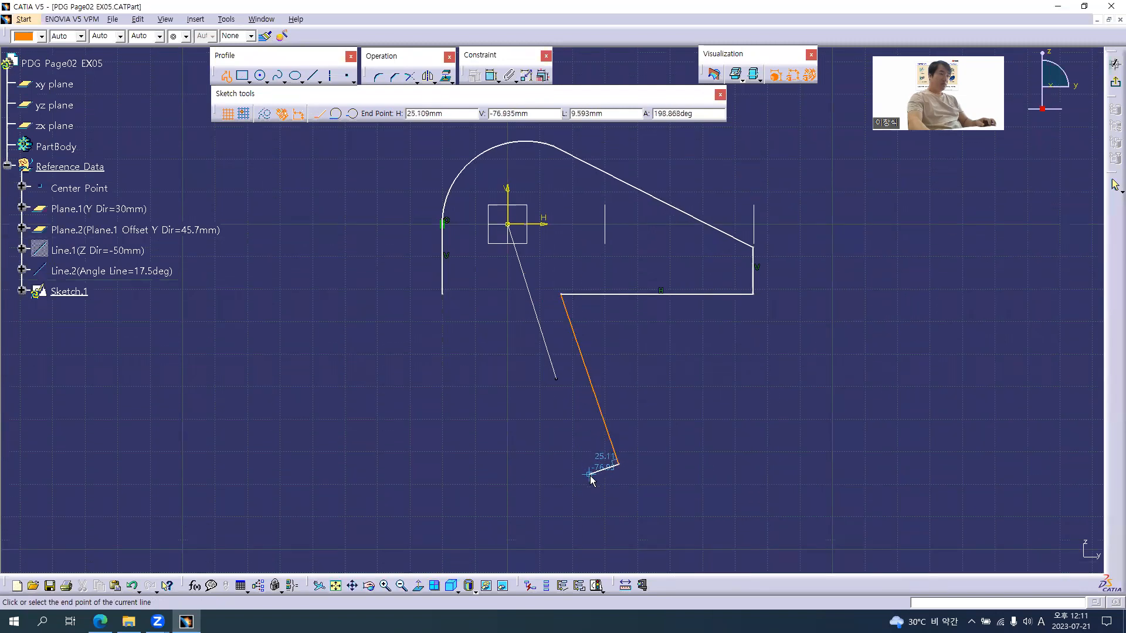
{"action": "left_click", "coordinate": [588, 474]}
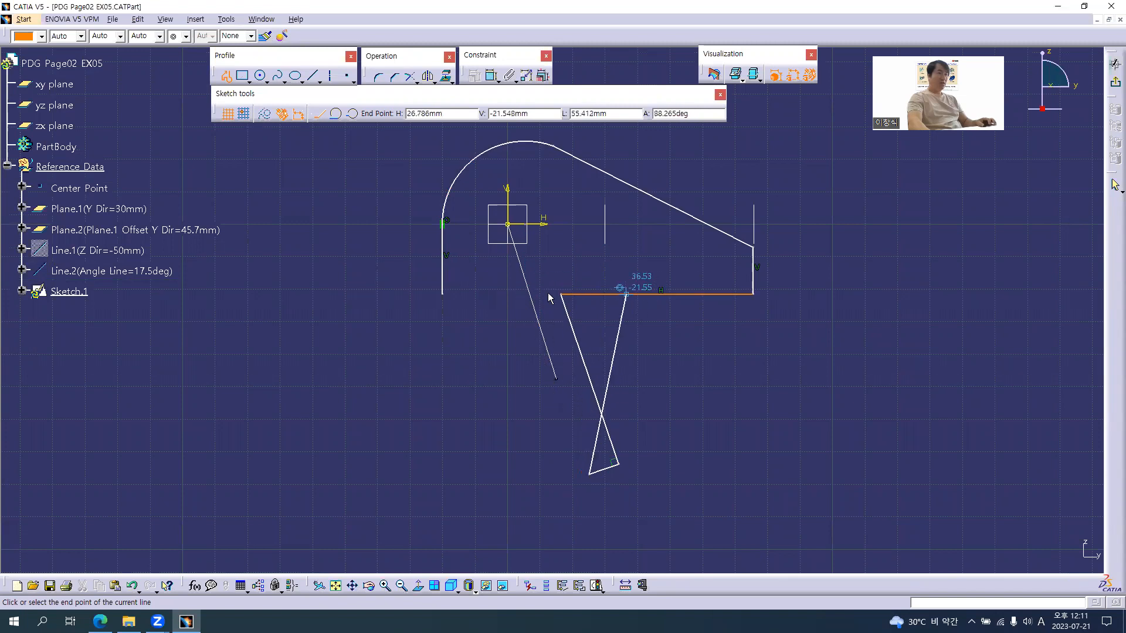
- Draw the leg's inner side parallel to the outer one and close the profile with a horizontal line to its start point
{"action": "key", "text": "alt+Tab"}
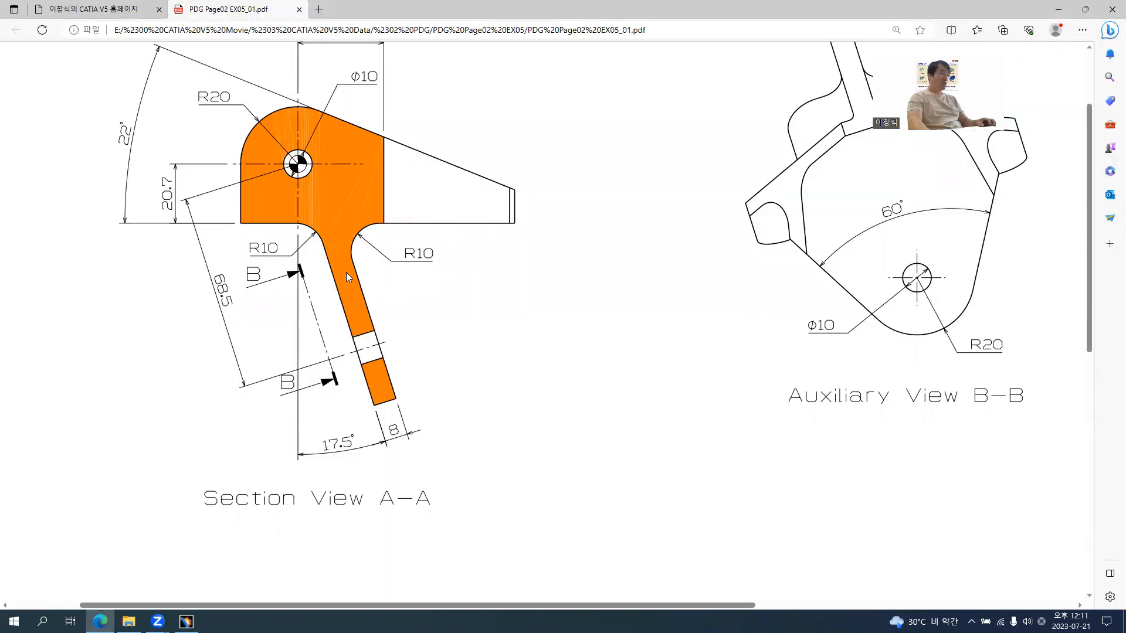
{"action": "key", "text": "alt+Tab"}
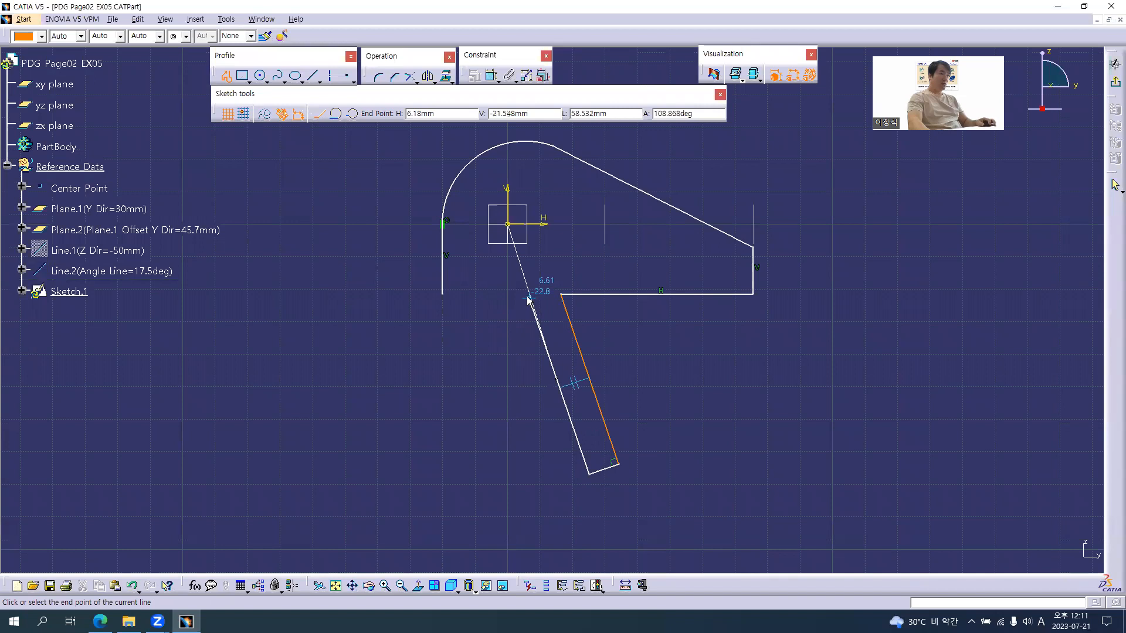
{"action": "left_click", "coordinate": [528, 299]}
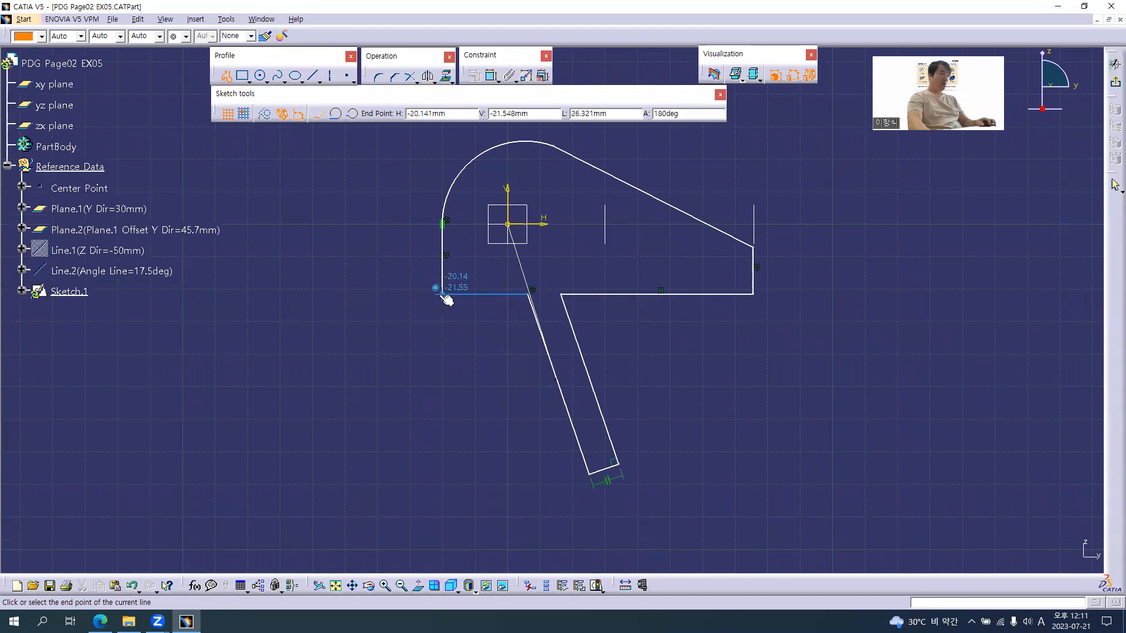
{"action": "left_click", "coordinate": [439, 294]}
{"action": "left_click", "coordinate": [355, 251]}
{"action": "mouse_move", "coordinate": [355, 252]}
{"action": "middle_mouse_down"}
{"action": "mouse_move", "coordinate": [361, 265]}
{"action": "mouse_move", "coordinate": [352, 256]}
{"action": "middle_mouse_up"}
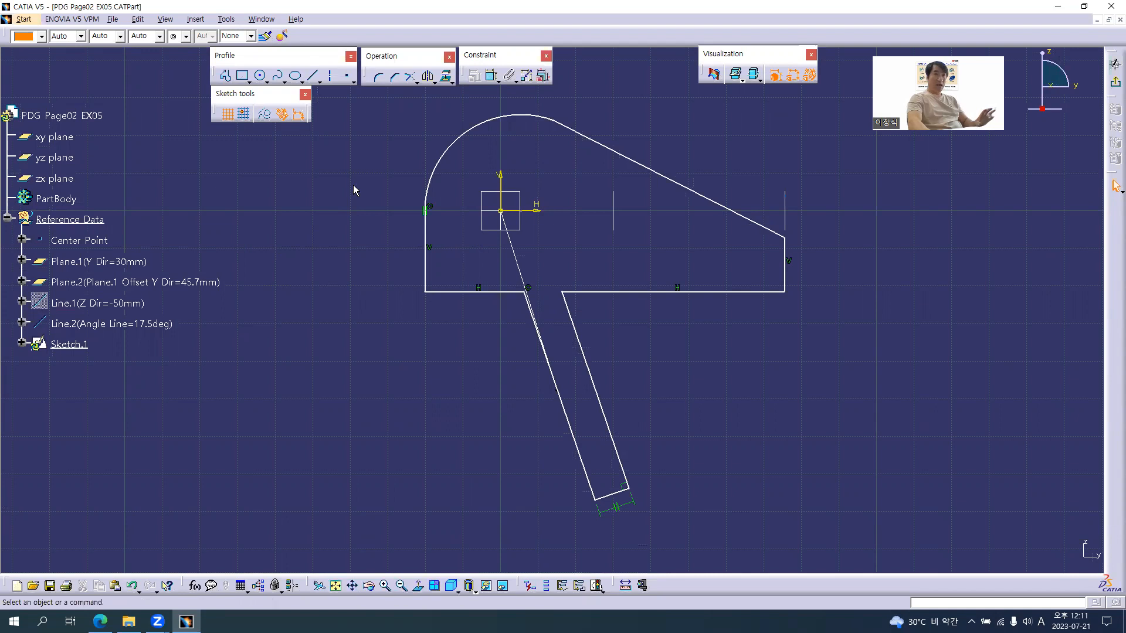
- Dimension the rounded top arc's radius and constrain the sloping edge tangent to the arc
{"action": "left_click", "coordinate": [492, 76]}
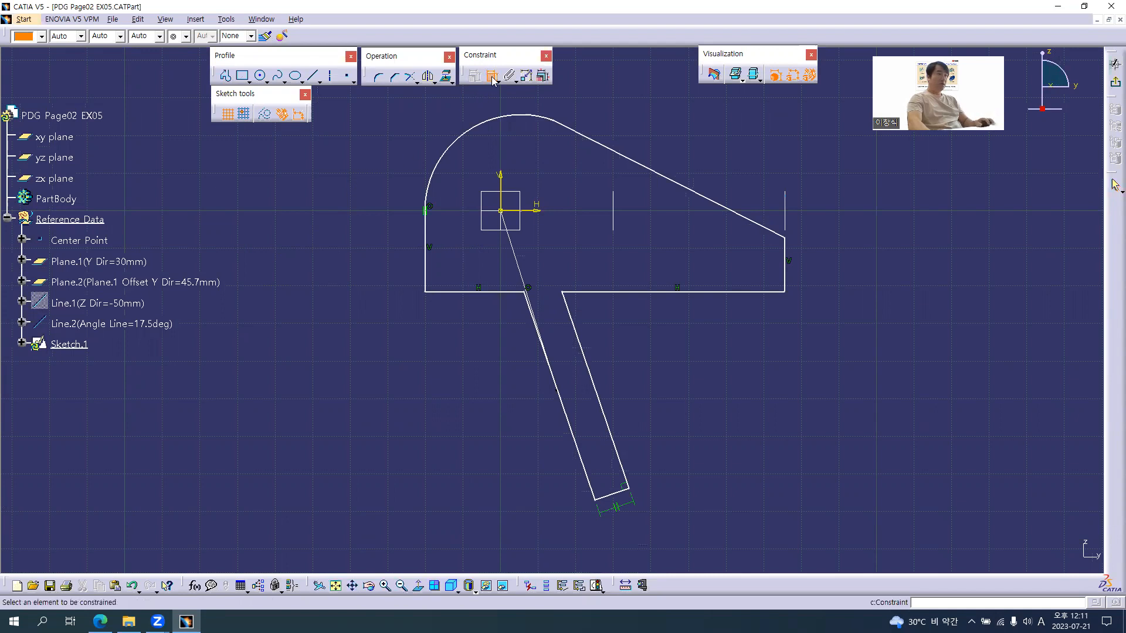
{"action": "left_click", "coordinate": [458, 138]}
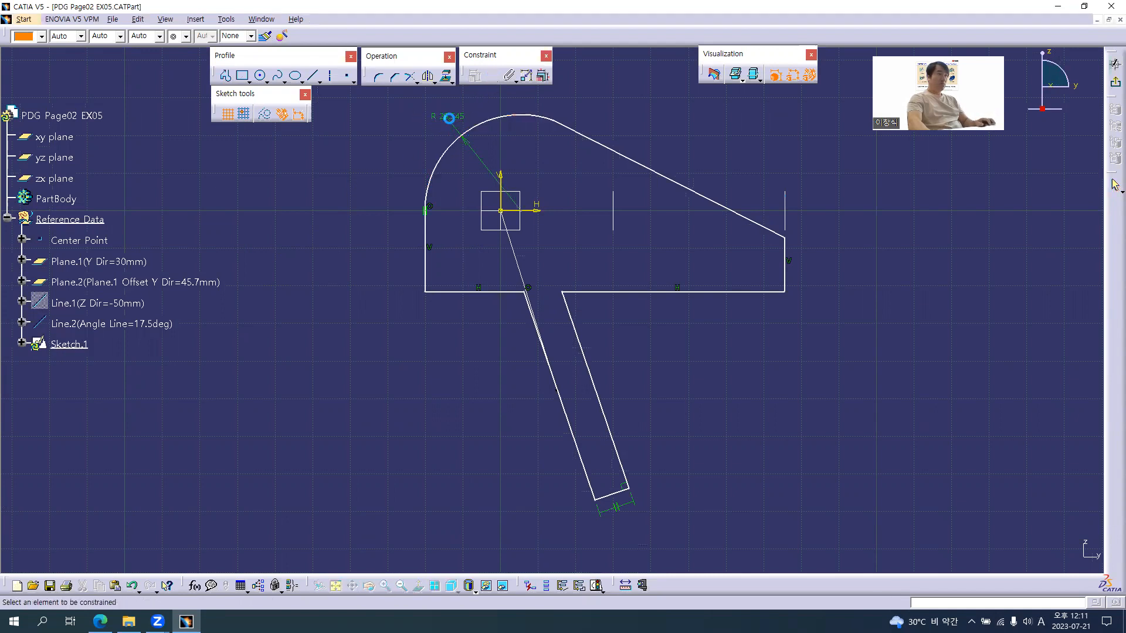
{"action": "left_click", "coordinate": [588, 139]}
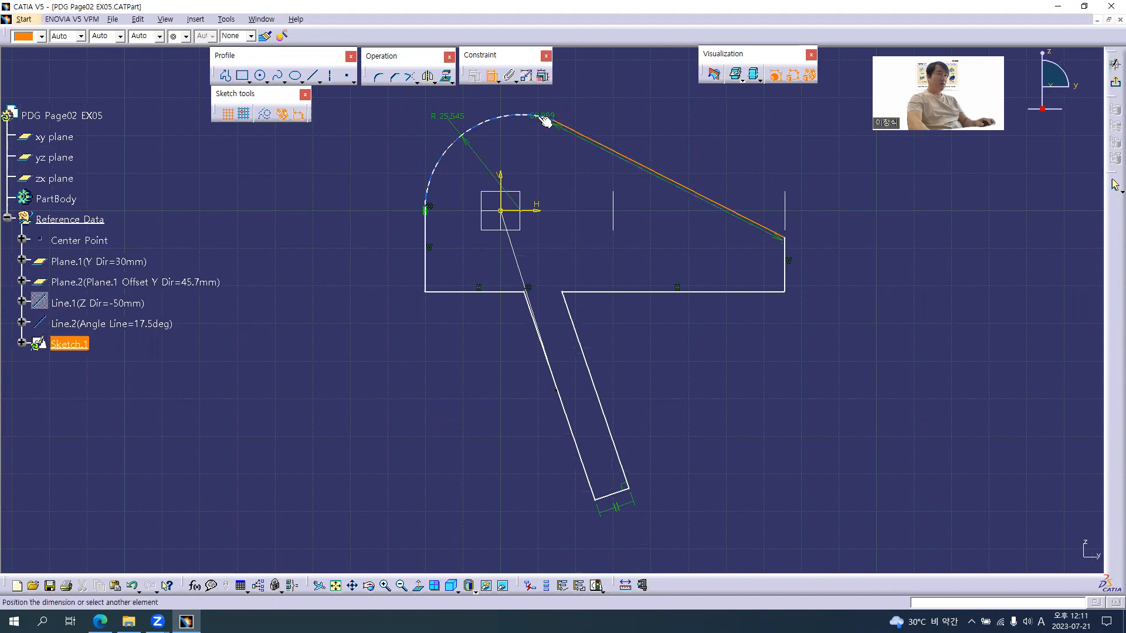
{"action": "right_click", "coordinate": [610, 99]}
{"action": "left_click", "coordinate": [612, 156]}
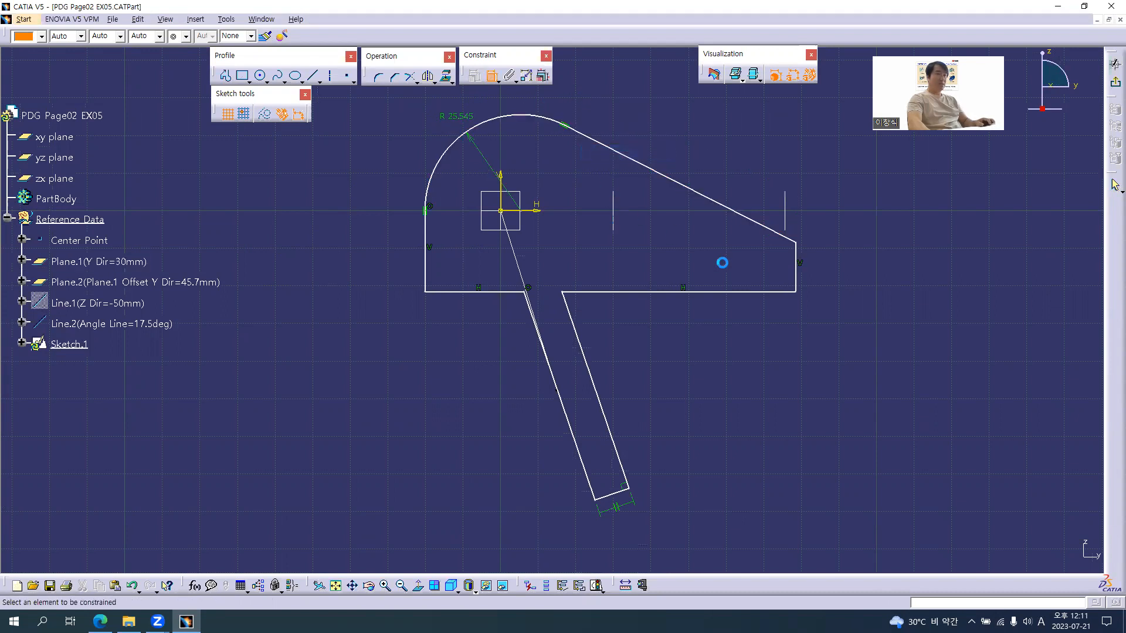
- Make the vertical end edge coincident with Plane.2 and dimension the bottom edge's vertical distance from the horizontal axis
{"action": "left_click", "coordinate": [796, 276]}
{"action": "left_click", "coordinate": [787, 203]}
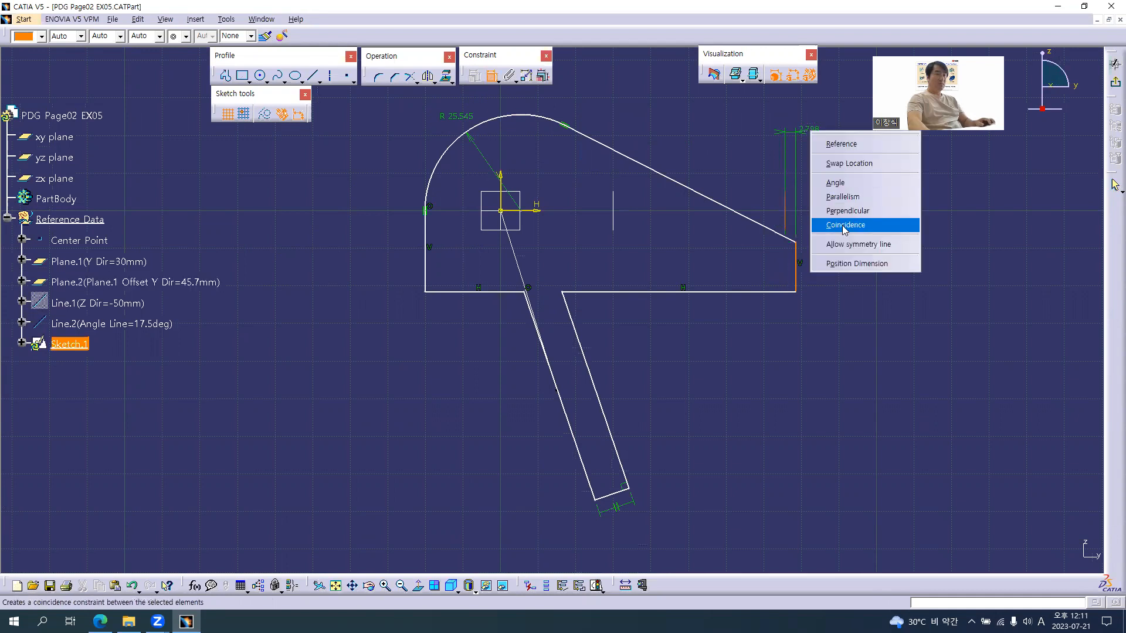
{"action": "left_click", "coordinate": [844, 226]}
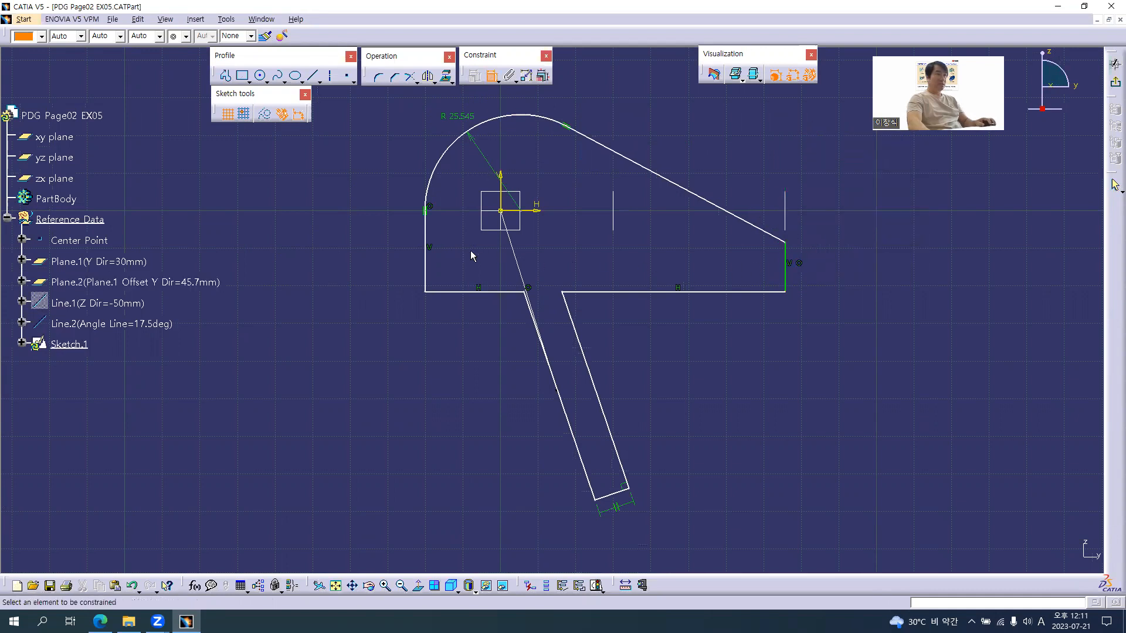
{"action": "left_click", "coordinate": [534, 210]}
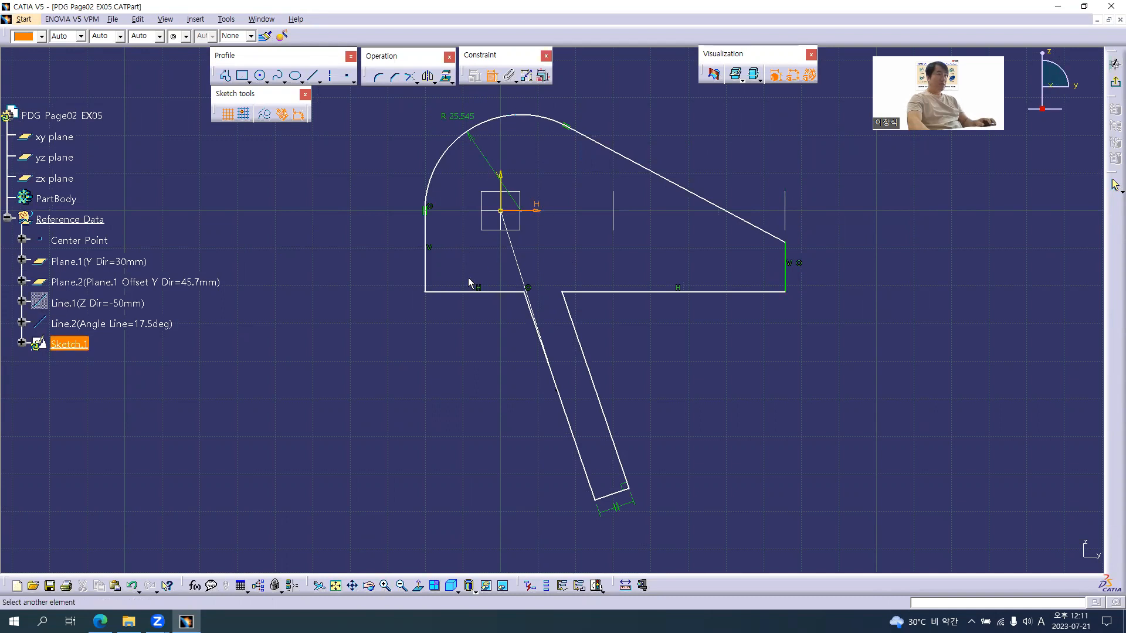
{"action": "left_click", "coordinate": [452, 291]}
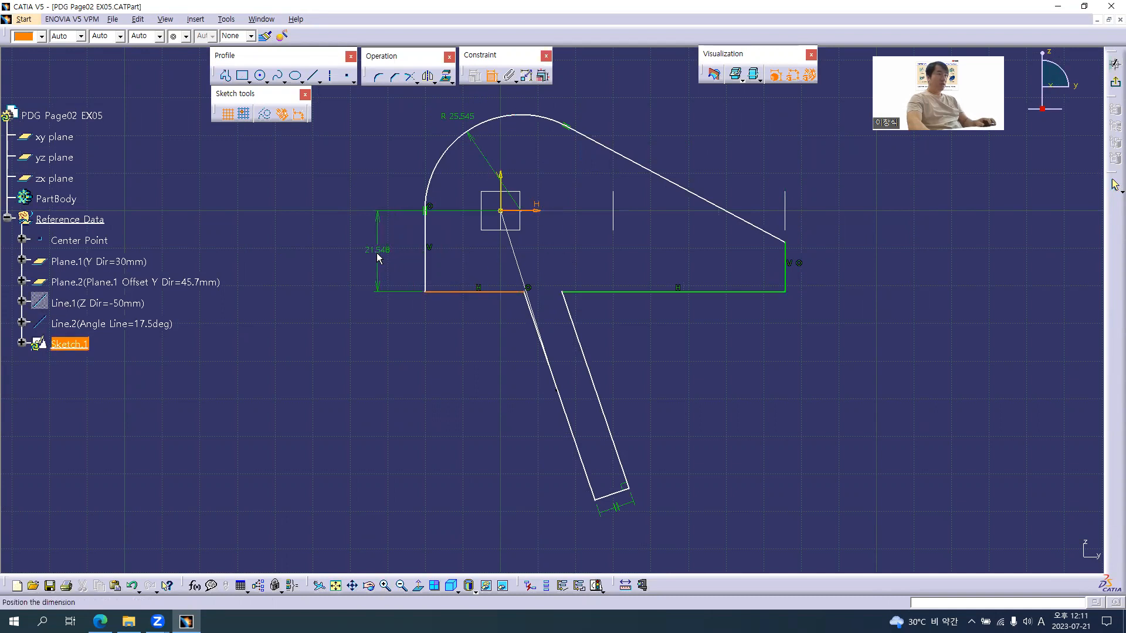
{"action": "left_click", "coordinate": [376, 252]}
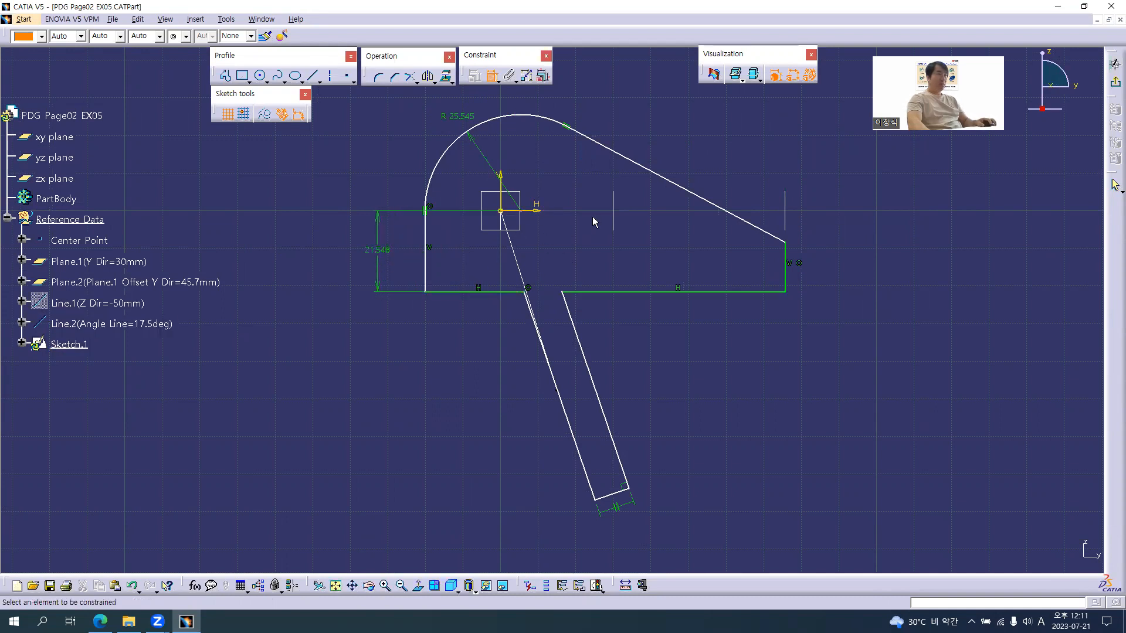
- Dimension the angle between the bottom edge and the sloping edge, following the 22° angle in the PDF drawing's Section A-A
{"action": "key", "text": "alt+Tab"}
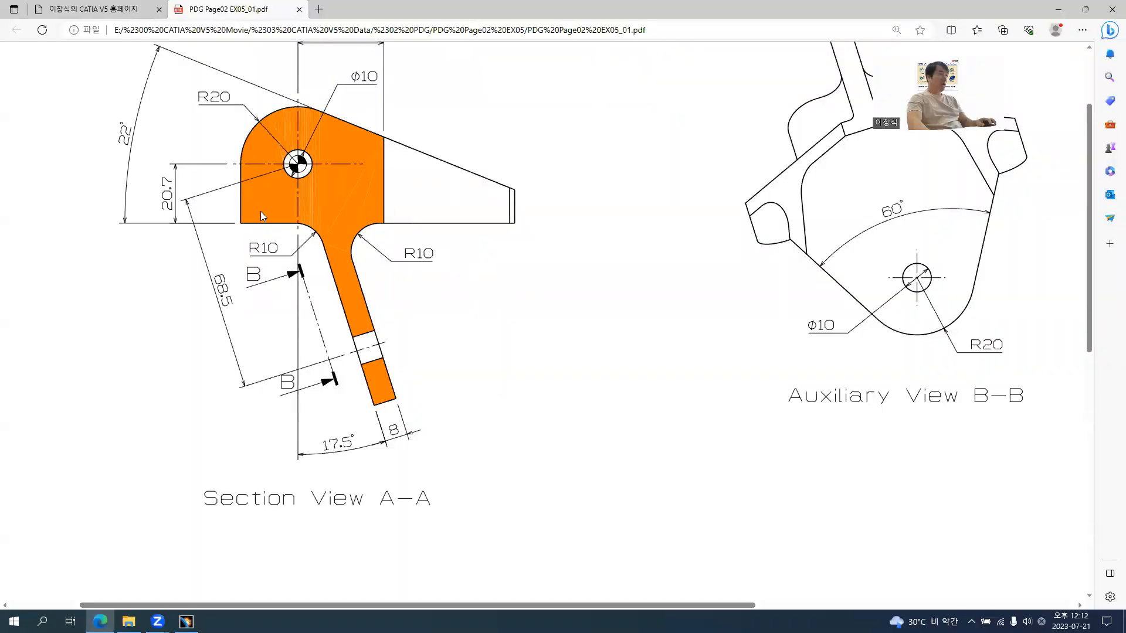
{"action": "key", "text": "alt+Tab"}
{"action": "left_click", "coordinate": [483, 292]}
{"action": "left_click", "coordinate": [610, 149]}
{"action": "middle_click_drag", "start_coordinate": [337, 127], "coordinate": [371, 195]}
{"action": "left_click", "coordinate": [363, 193]}
- Constrain the inclined leg's side nearest the angled reference line coincident with Line.2
{"action": "middle_click_drag", "start_coordinate": [458, 253], "coordinate": [458, 196]}
{"action": "left_click", "coordinate": [574, 351]}
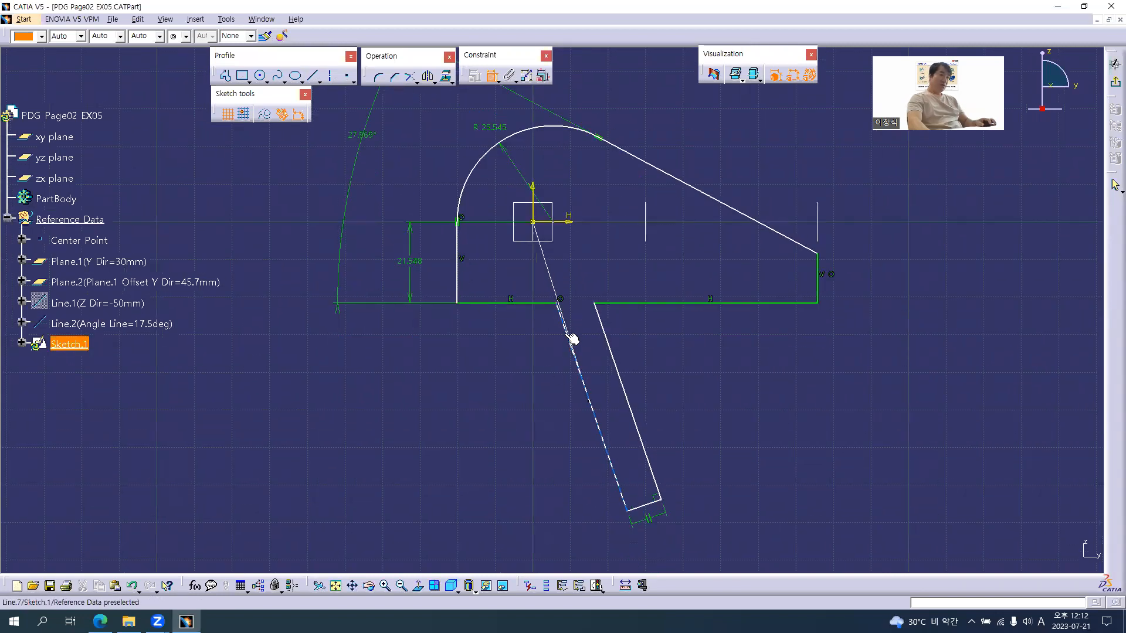
{"action": "left_click", "coordinate": [556, 286]}
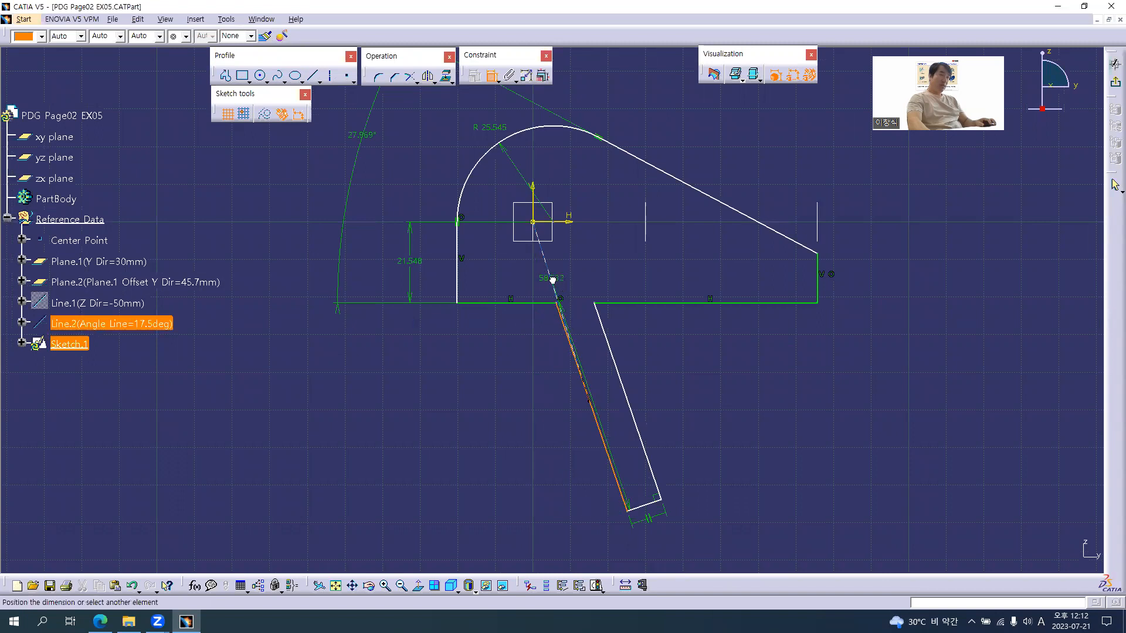
{"action": "right_click", "coordinate": [528, 449]}
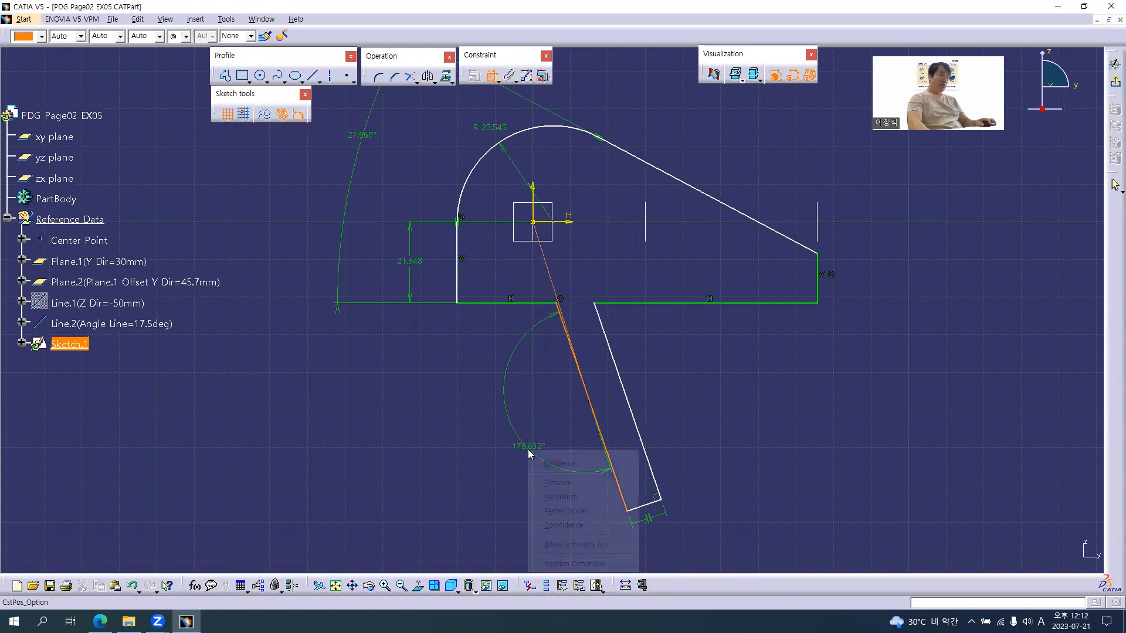
{"action": "left_click", "coordinate": [571, 525]}
- Dimension the inclined leg's width between its two parallel sides, placing the dimension beyond the leg's end
{"action": "left_click", "coordinate": [602, 437]}
{"action": "left_click", "coordinate": [631, 420]}
{"action": "left_click", "coordinate": [627, 416]}
{"action": "middle_click_drag", "start_coordinate": [662, 524], "coordinate": [636, 419]}
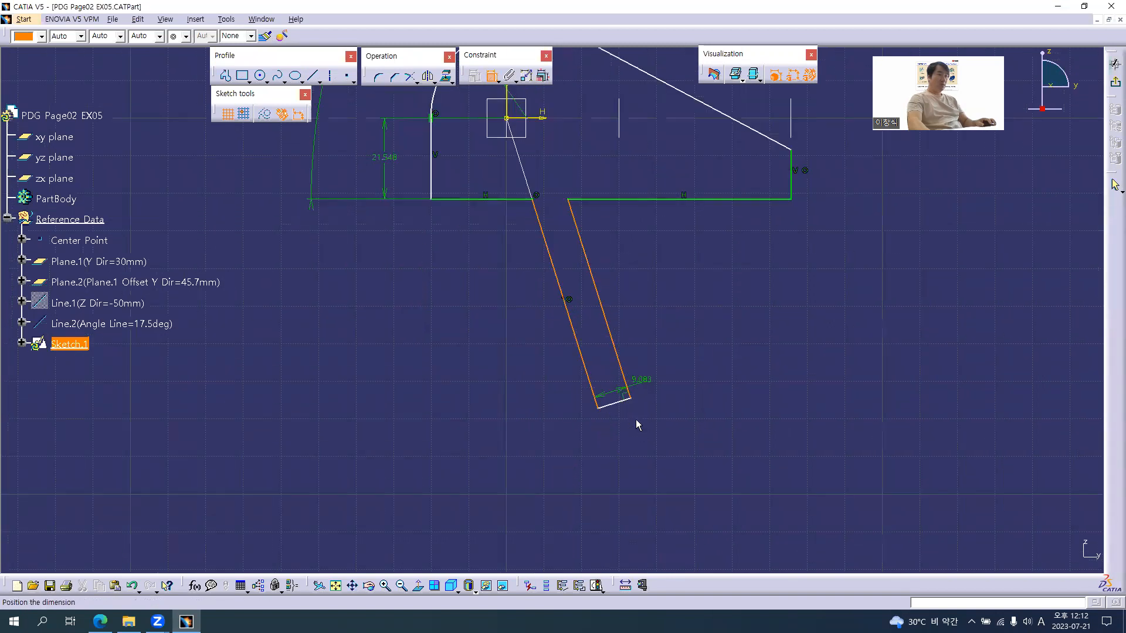
{"action": "left_click", "coordinate": [633, 444]}
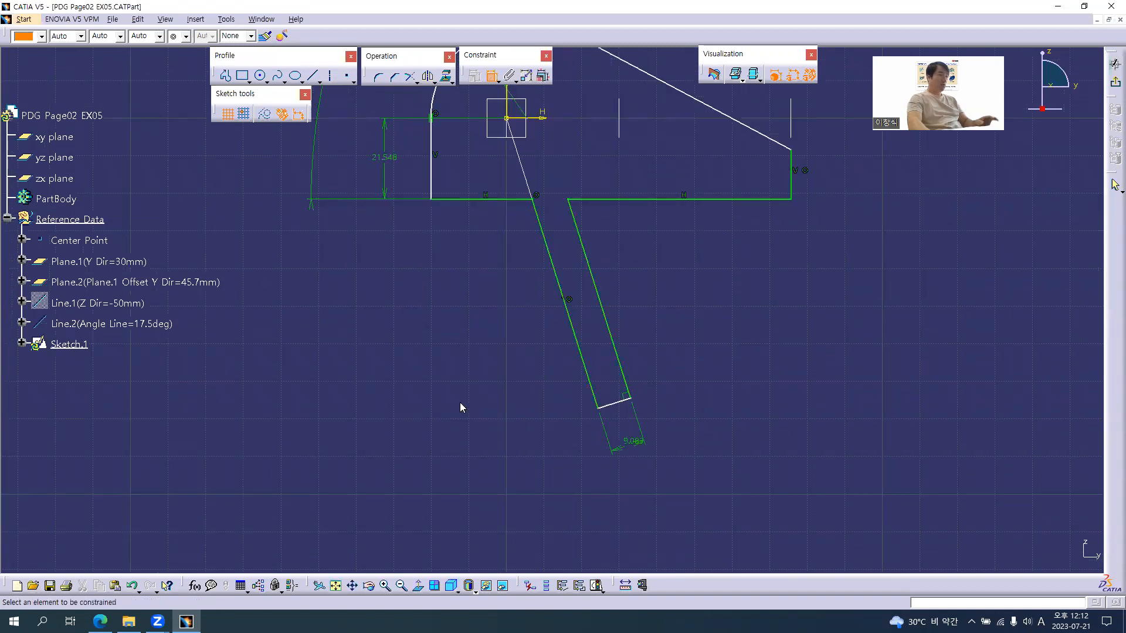
- Check Section A-A in the PDF drawing and make the rounded top arc's centre coincident with the sketch origin
{"action": "key", "text": "alt+Tab"}
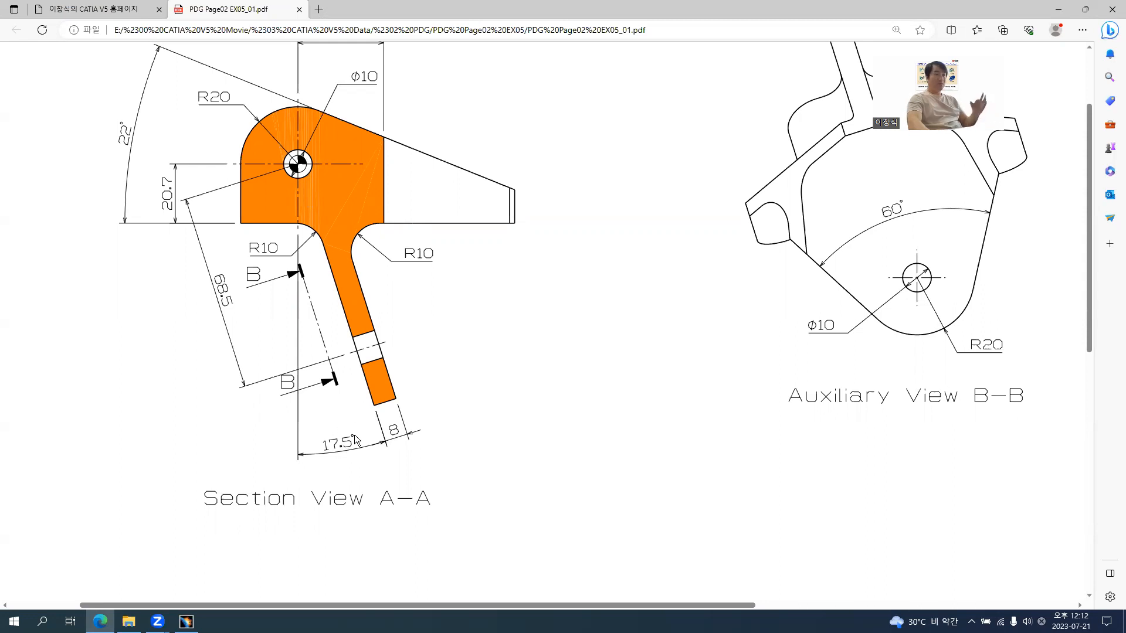
{"action": "key", "text": "alt+Tab"}
{"action": "middle_click_drag", "start_coordinate": [531, 343], "coordinate": [568, 357]}
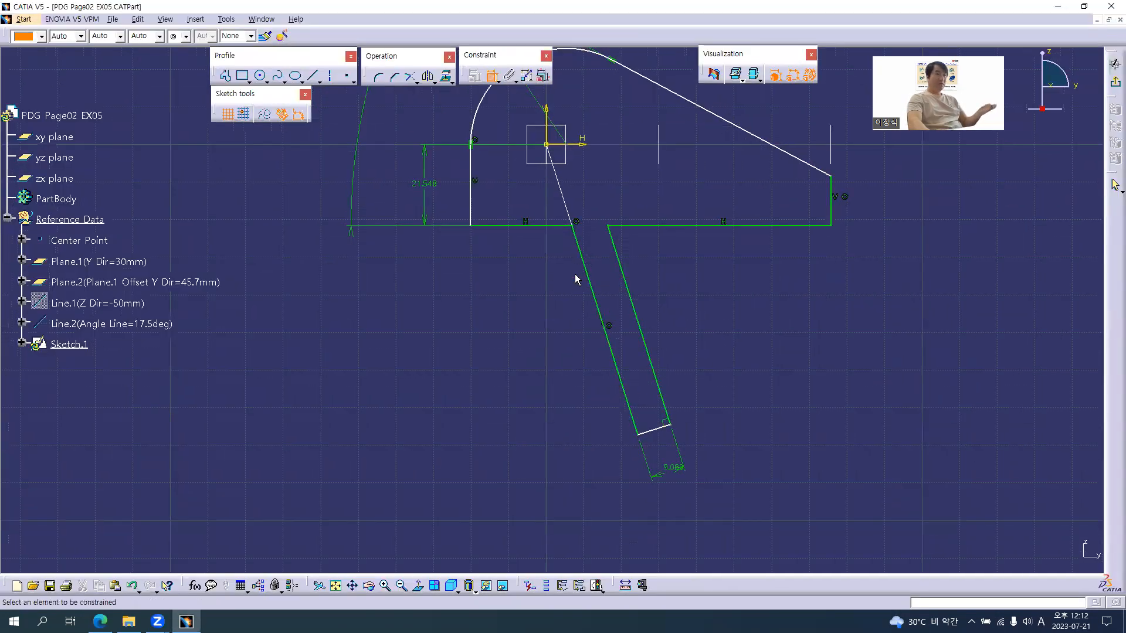
{"action": "mouse_move", "coordinate": [591, 281]}
{"action": "middle_mouse_down"}
{"action": "mouse_move", "coordinate": [598, 343]}
{"action": "mouse_move", "coordinate": [627, 346]}
{"action": "middle_mouse_up"}
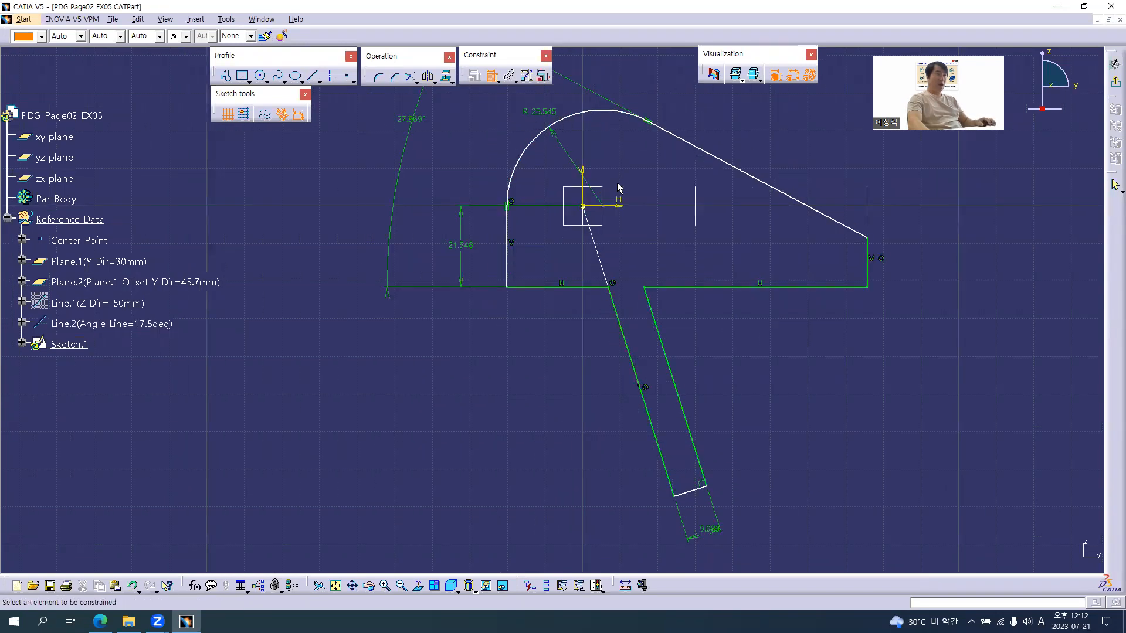
{"action": "left_click", "coordinate": [603, 206]}
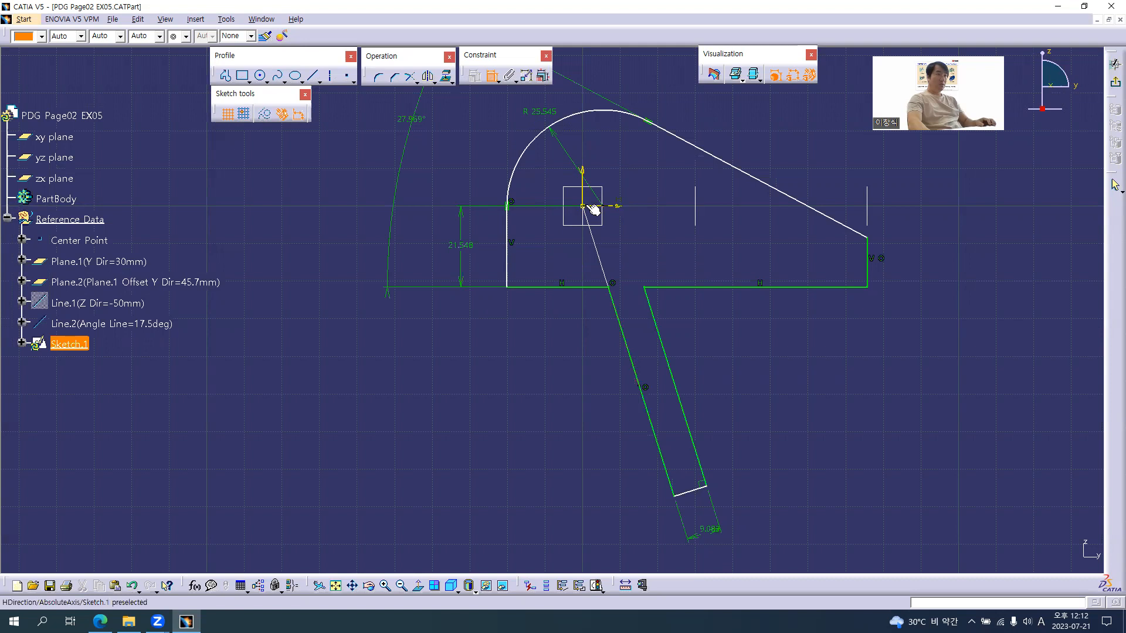
{"action": "left_click", "coordinate": [584, 206]}
{"action": "right_click", "coordinate": [546, 180]}
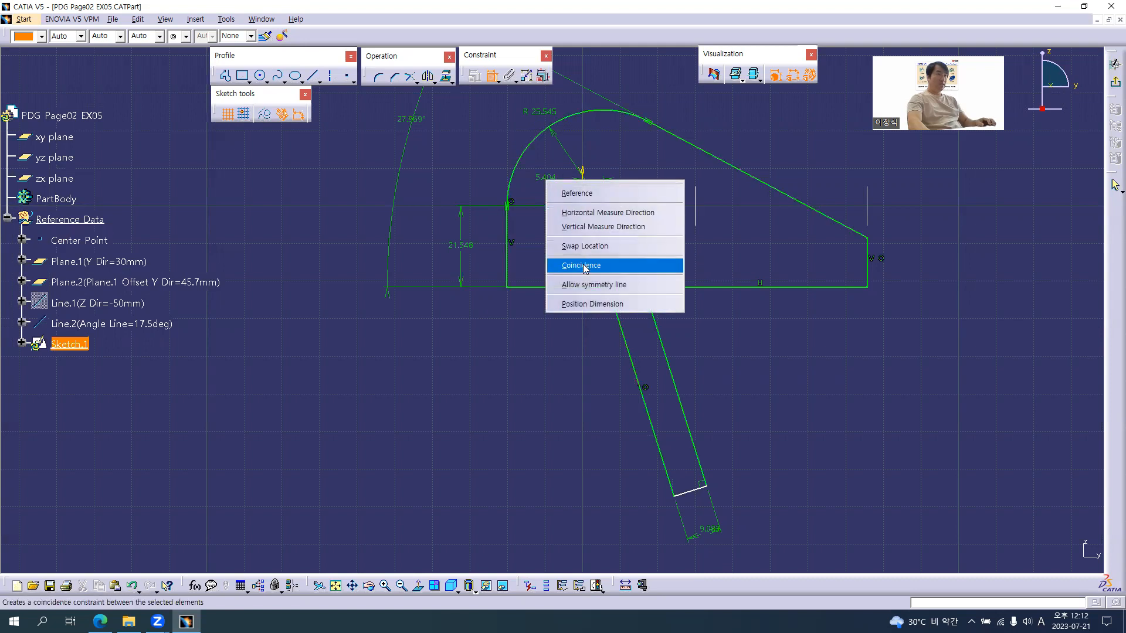
{"action": "left_click", "coordinate": [583, 263]}
- Compare the leg with the PDF drawing and lengthen it by moving its end edge farther from the body
{"action": "key", "text": "alt+Tab"}
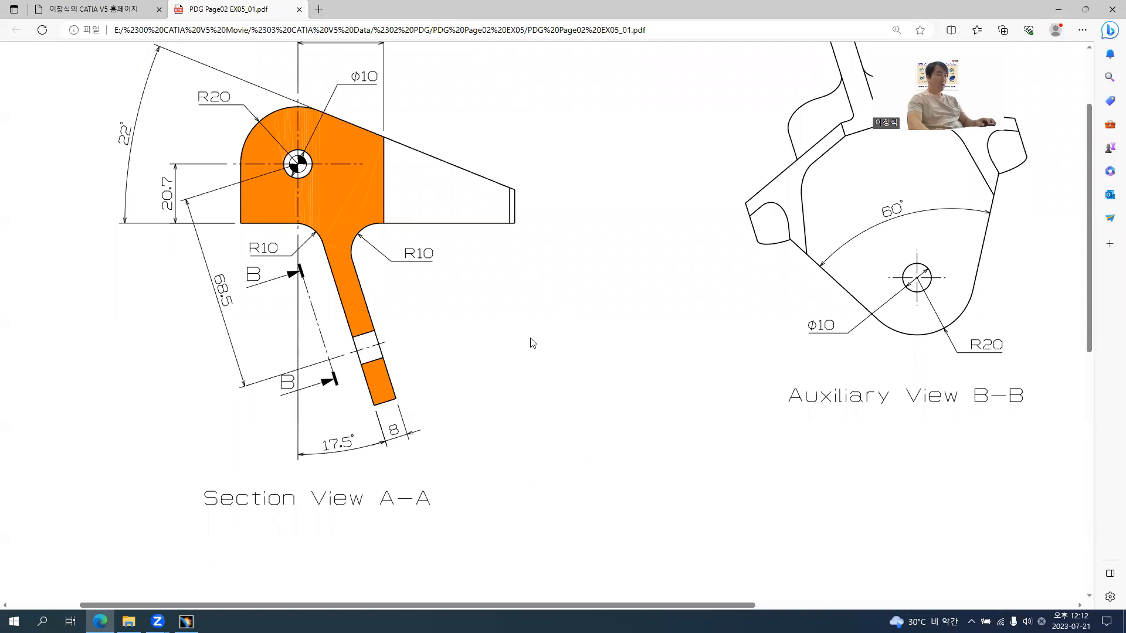
{"action": "key", "text": "alt+Tab"}
{"action": "middle_click_drag", "start_coordinate": [591, 383], "coordinate": [583, 350]}
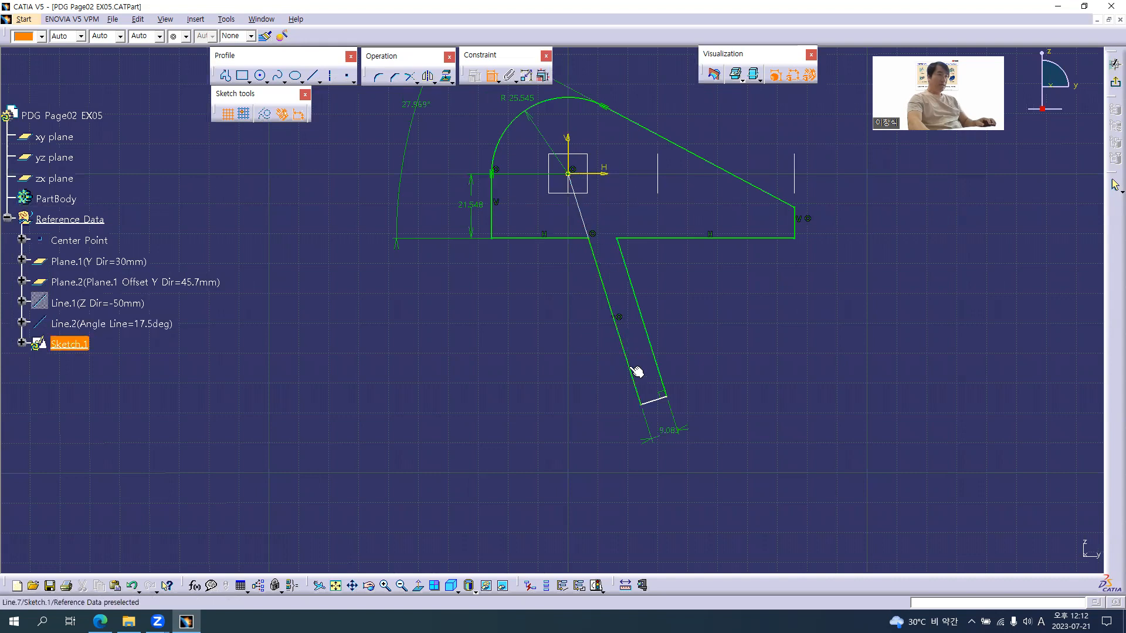
{"action": "key", "text": "alt+Tab"}
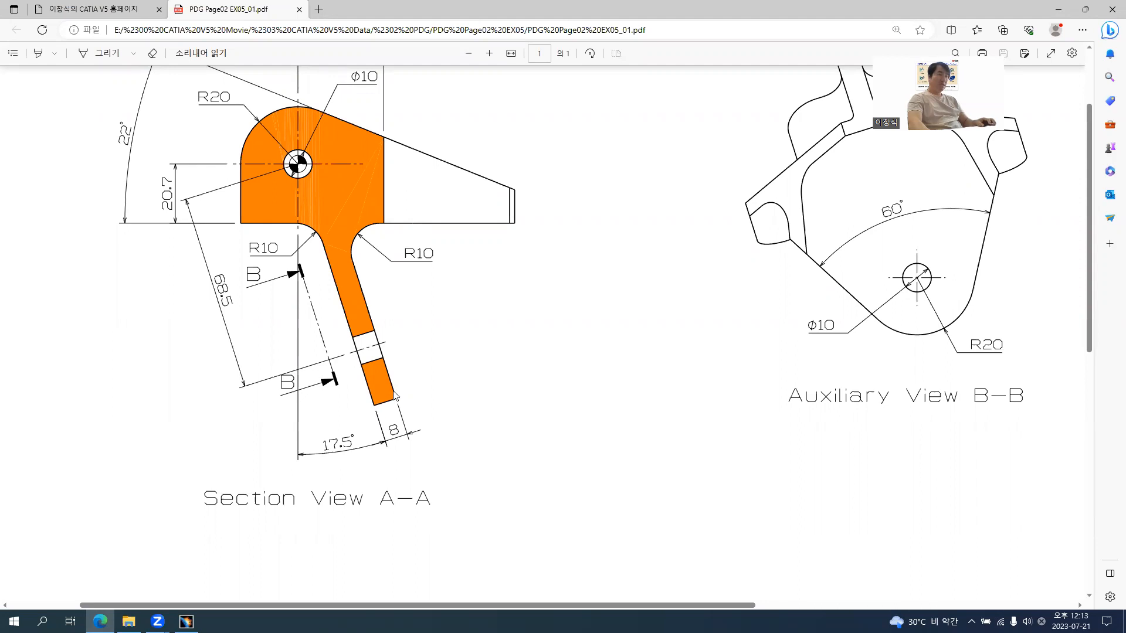
{"action": "key", "text": "alt+Tab"}
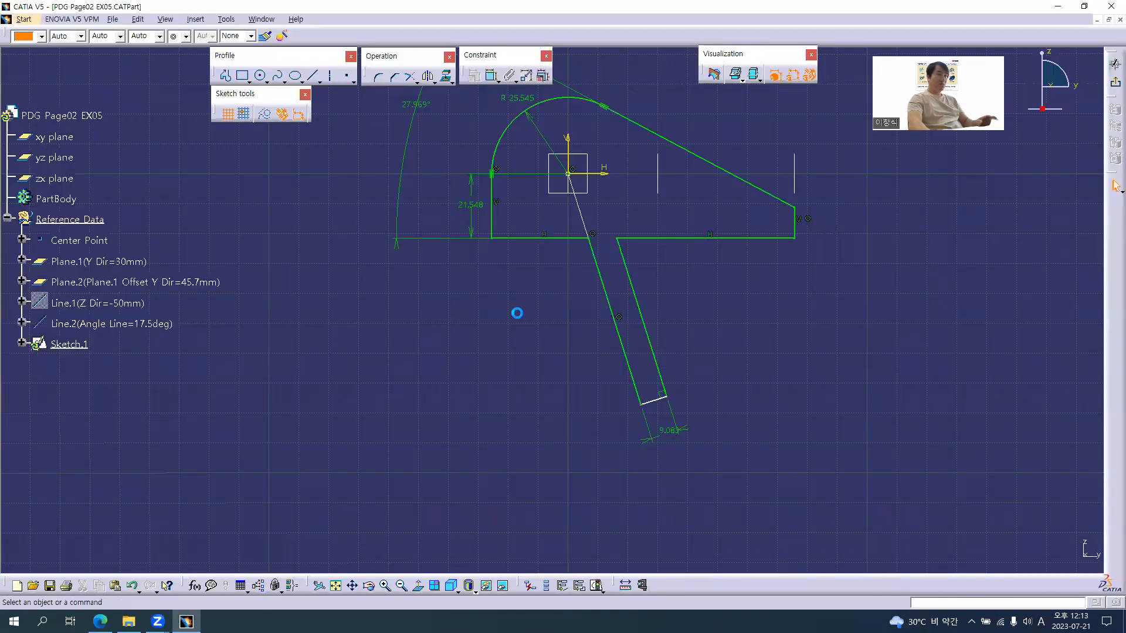
{"action": "mouse_move", "coordinate": [651, 399]}
{"action": "left_mouse_down"}
{"action": "mouse_move", "coordinate": [684, 468]}
{"action": "mouse_move", "coordinate": [668, 416]}
{"action": "mouse_move", "coordinate": [672, 444]}
{"action": "left_mouse_up"}
- Inspect Line.2's parameters in the specification tree and exit the profile sketch to return to the part's reference geometry
{"action": "left_click", "coordinate": [158, 324]}
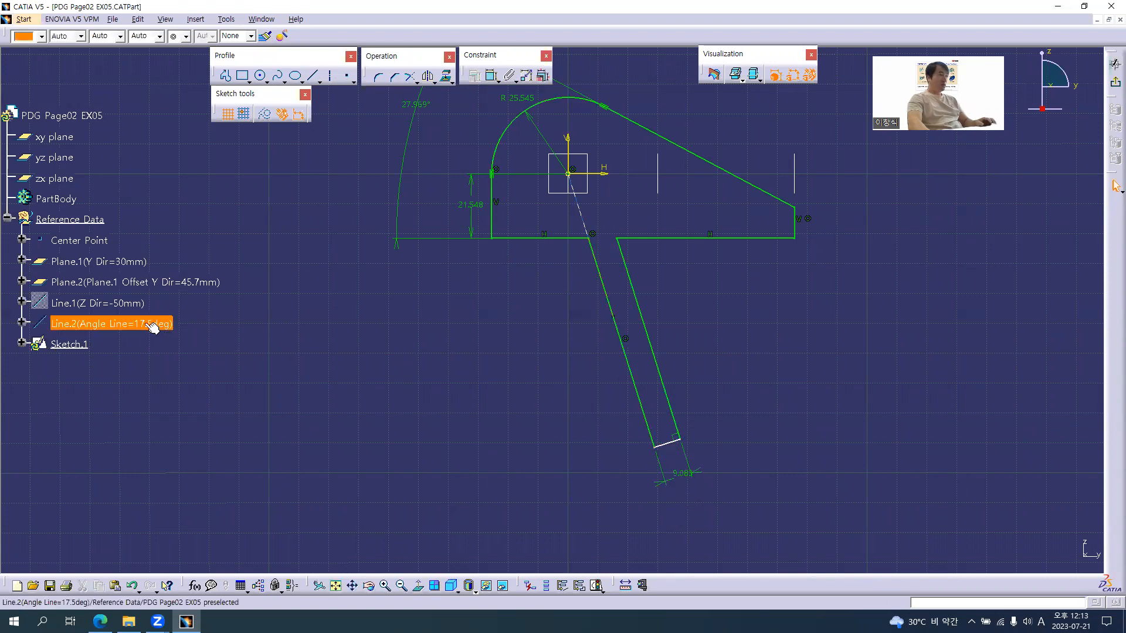
{"action": "left_click", "coordinate": [779, 305]}
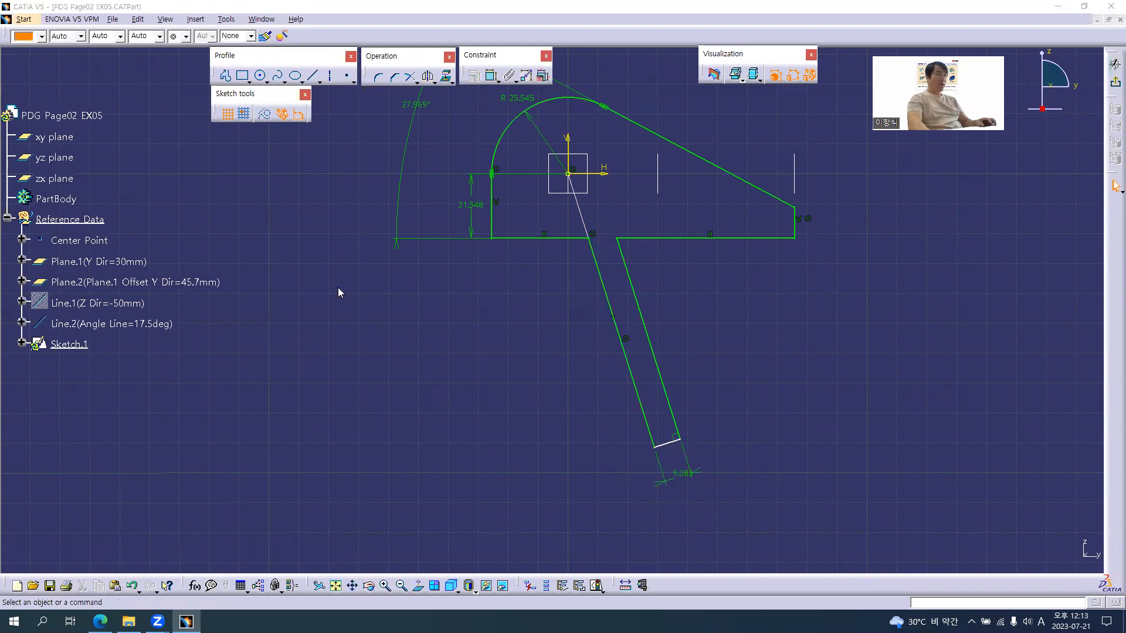
{"action": "key", "text": "alt+Tab"}
{"action": "key", "text": "alt+Tab"}
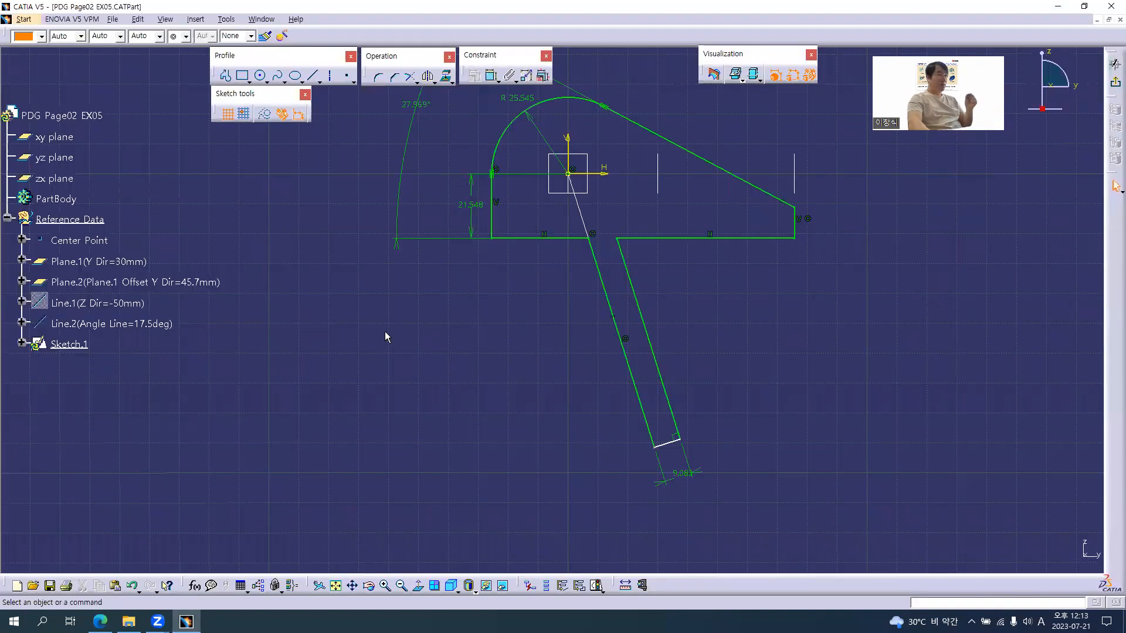
{"action": "left_click", "coordinate": [113, 323]}
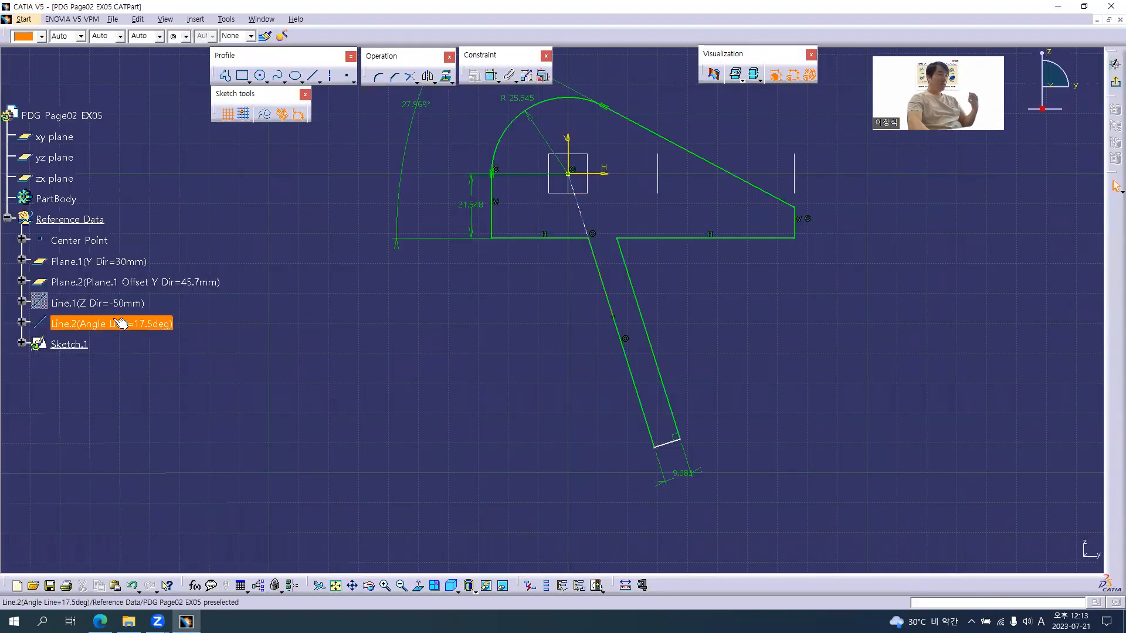
{"action": "left_click", "coordinate": [23, 323]}
{"action": "left_click", "coordinate": [79, 399]}
{"action": "right_click", "coordinate": [78, 399]}
{"action": "left_click", "coordinate": [110, 190]}
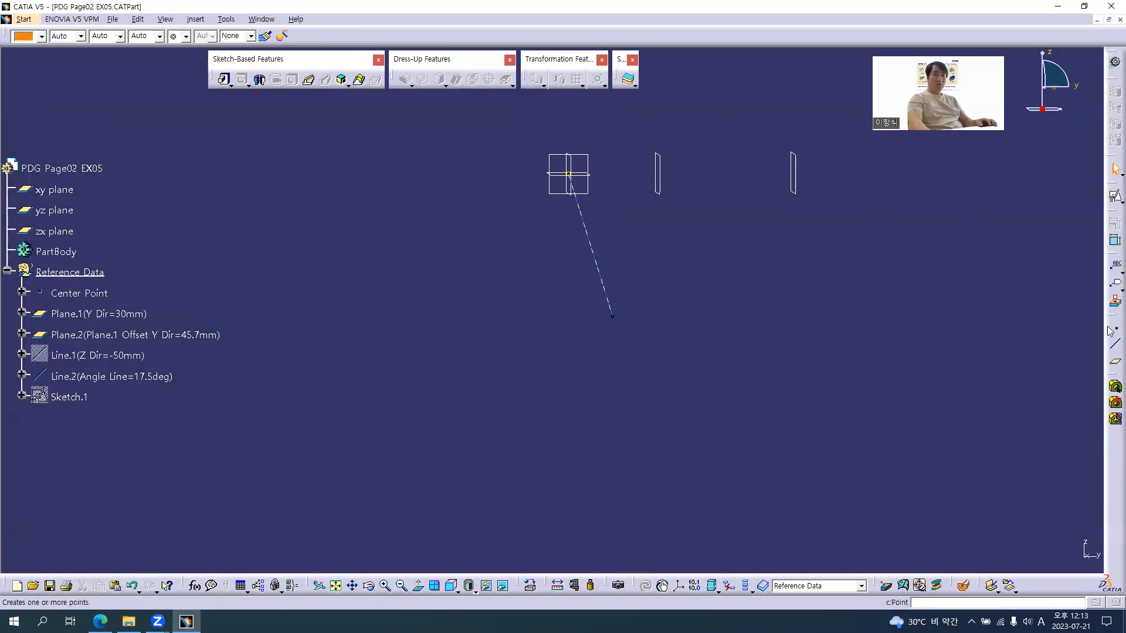
- Check the leg's hole distance in the PDF drawing and set the start value of Line.2 to -68.5 mm
{"action": "key", "text": "alt+Tab"}
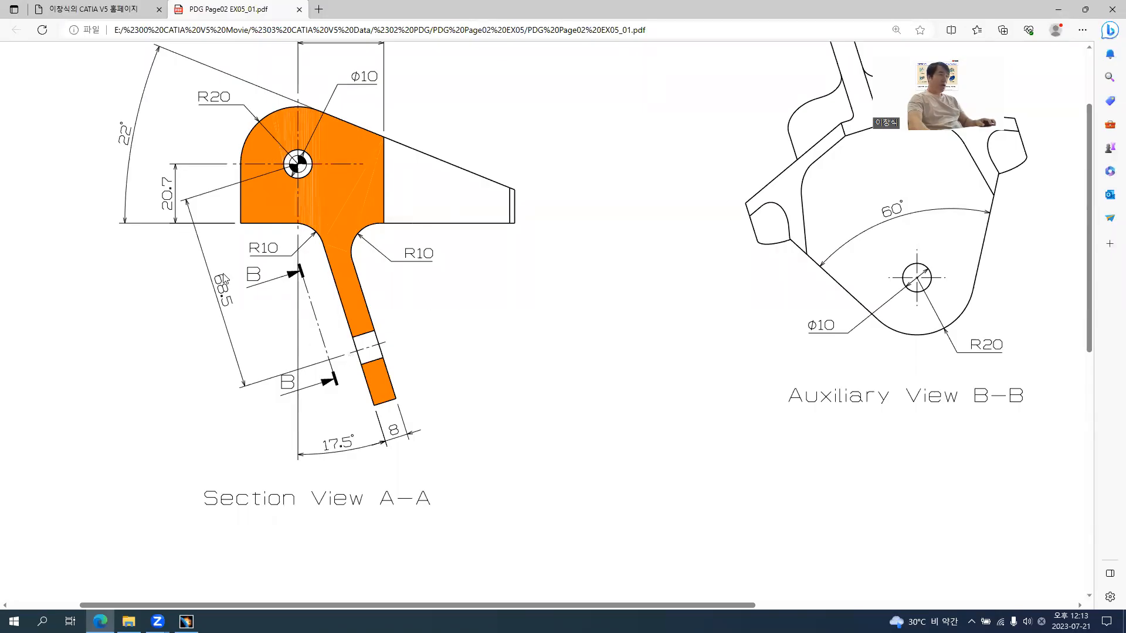
{"action": "key", "text": "alt+Tab"}
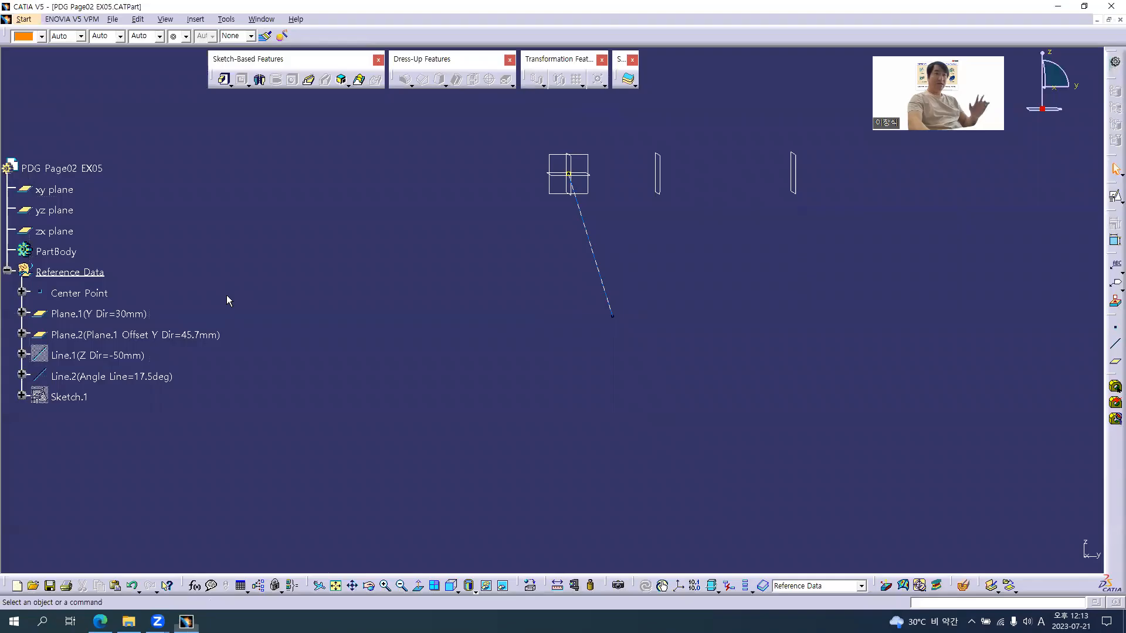
{"action": "double_click", "coordinate": [94, 376]}
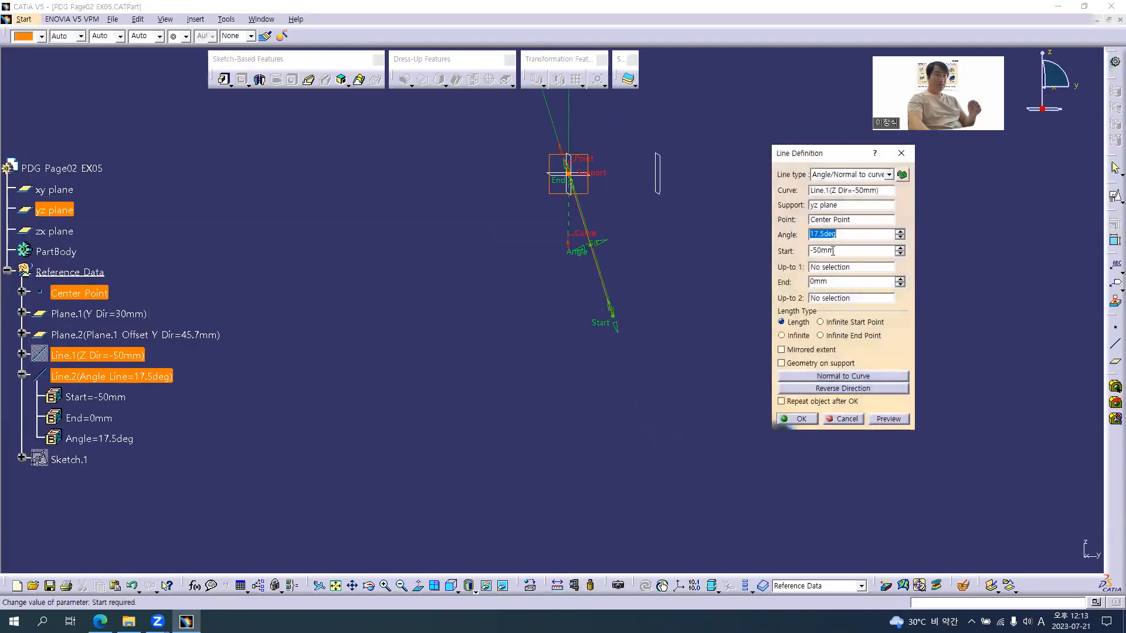
{"action": "double_click", "coordinate": [816, 251]}
{"action": "type", "text": "-68.5"}
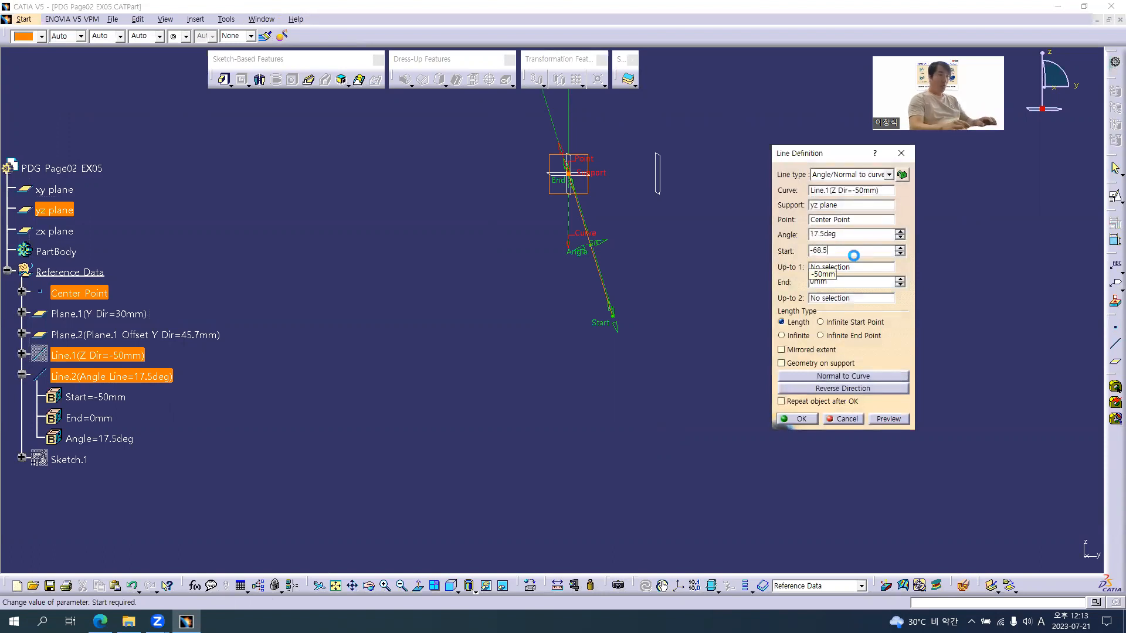
{"action": "key", "text": "Return"}
- Check the leg's hole position in the PDF drawing and start a point on Line.2 that uses Center Point as its reference
{"action": "key", "text": "alt+Tab"}
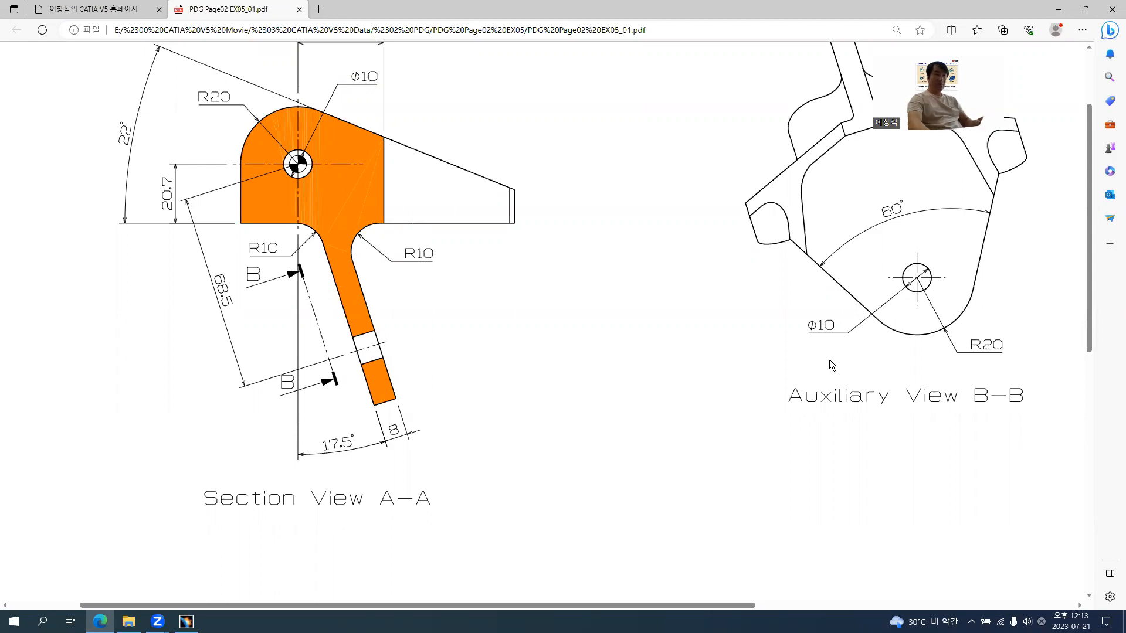
{"action": "key", "text": "alt+Tab"}
{"action": "left_click", "coordinate": [1115, 330]}
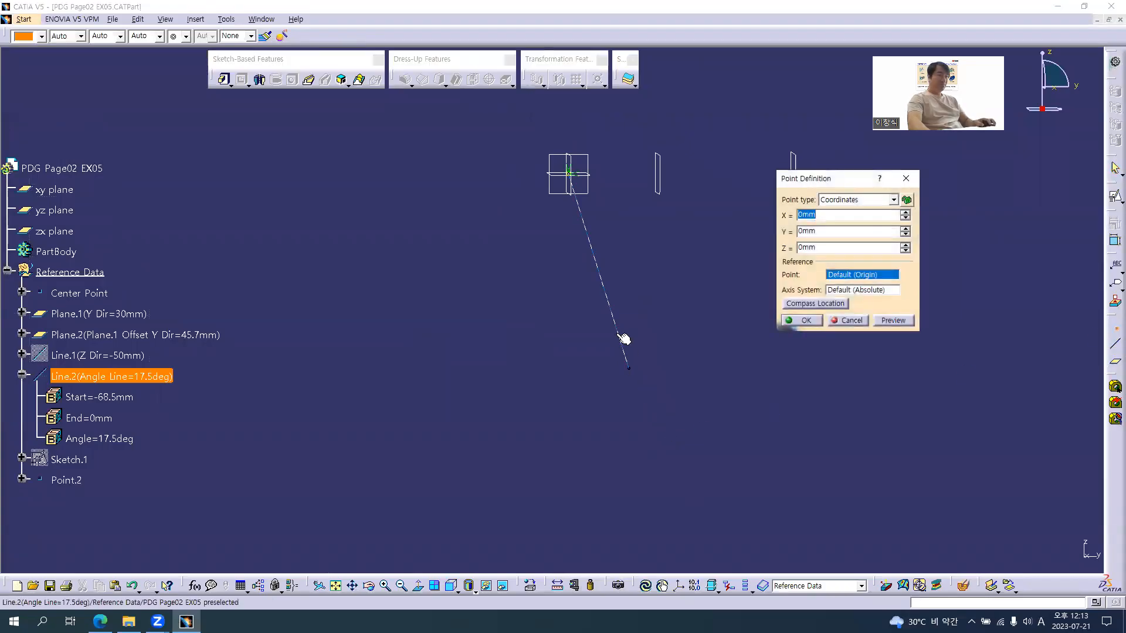
{"action": "left_click", "coordinate": [612, 300]}
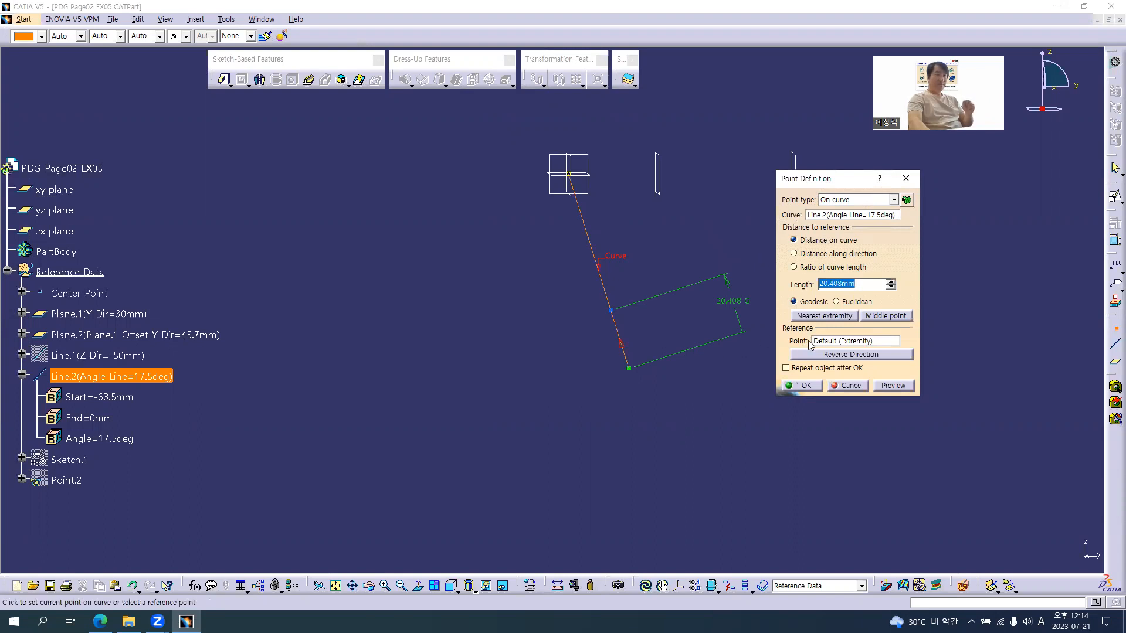
{"action": "left_click", "coordinate": [827, 341]}
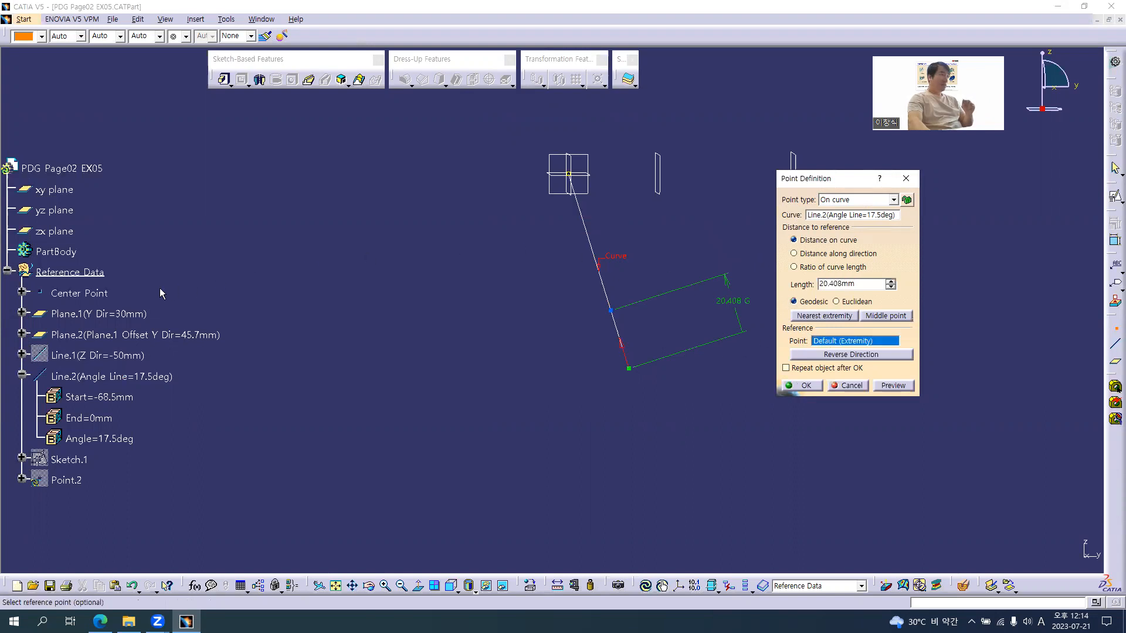
{"action": "left_click", "coordinate": [87, 293]}
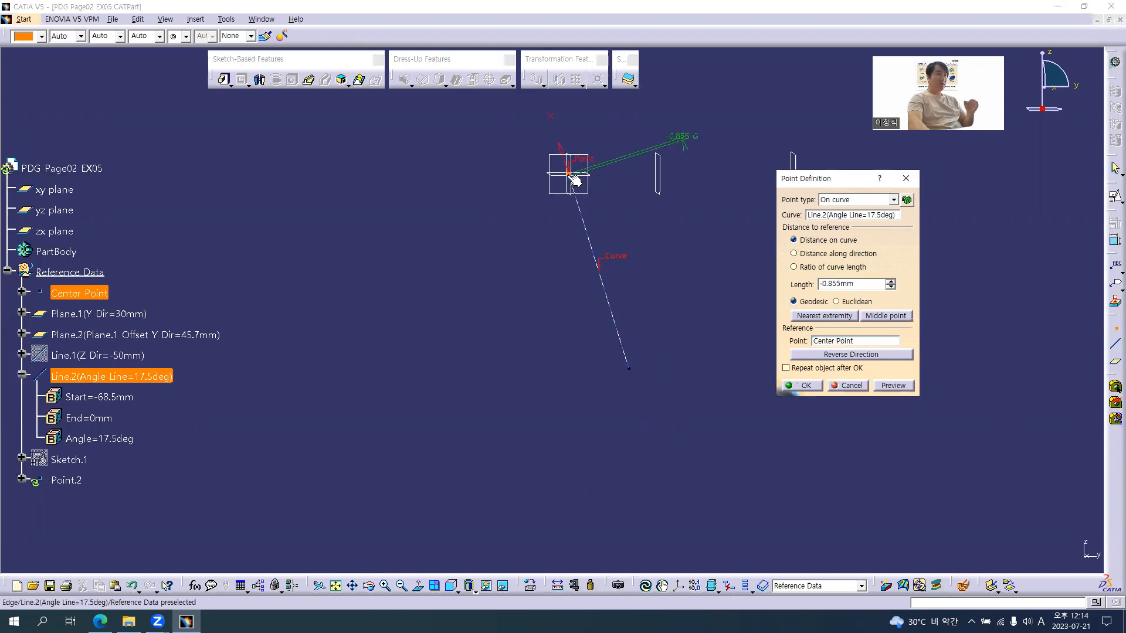
- Define the point by ratio of curve length in the reversed direction, with a ratio of 1, and collapse Line.2 in the specification tree
{"action": "left_click", "coordinate": [806, 268]}
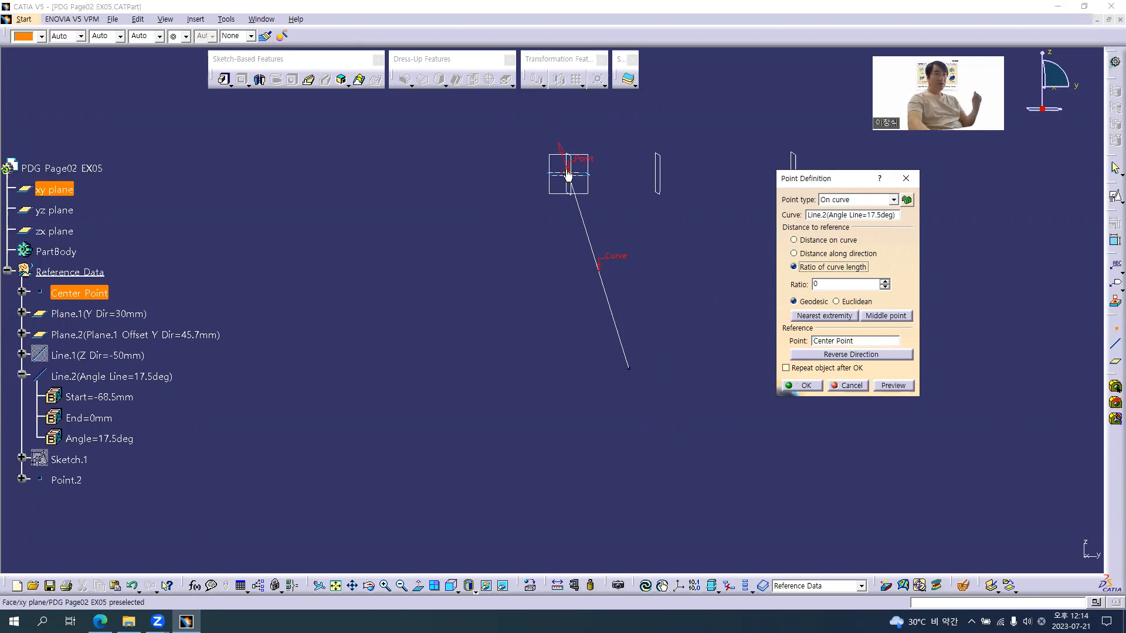
{"action": "left_click", "coordinate": [835, 354]}
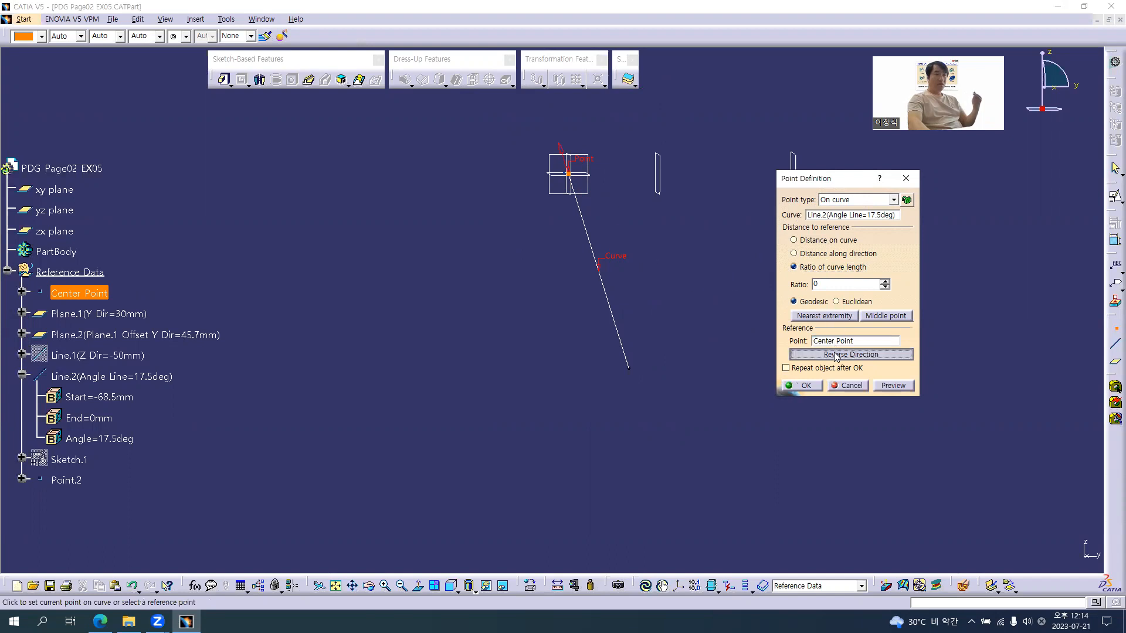
{"action": "left_click", "coordinate": [624, 368]}
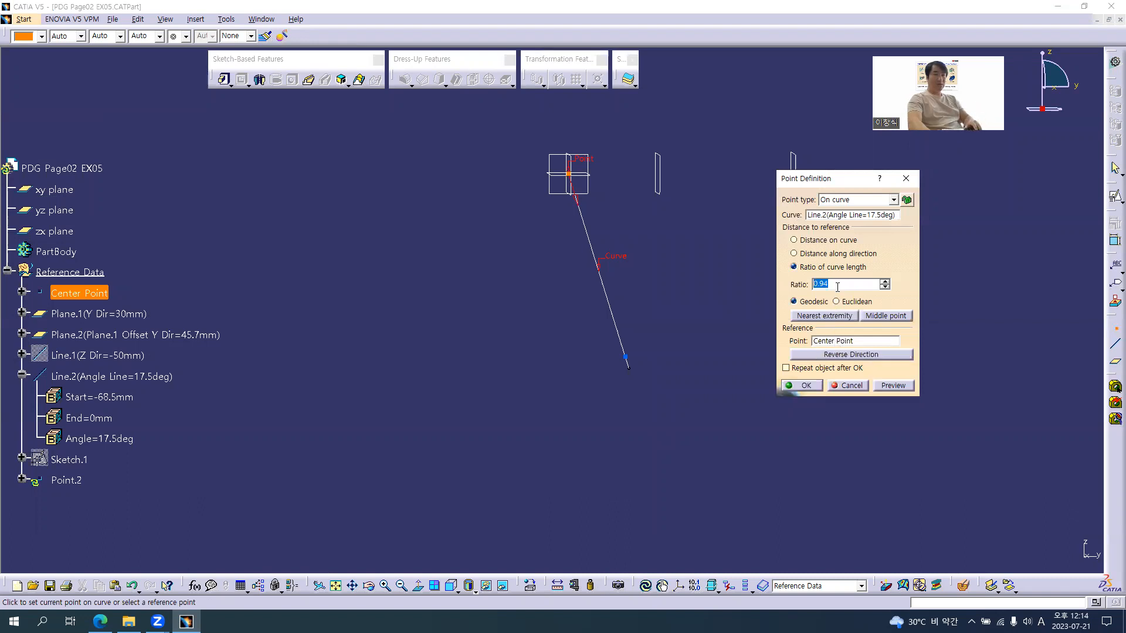
{"action": "type", "text": "0.5"}
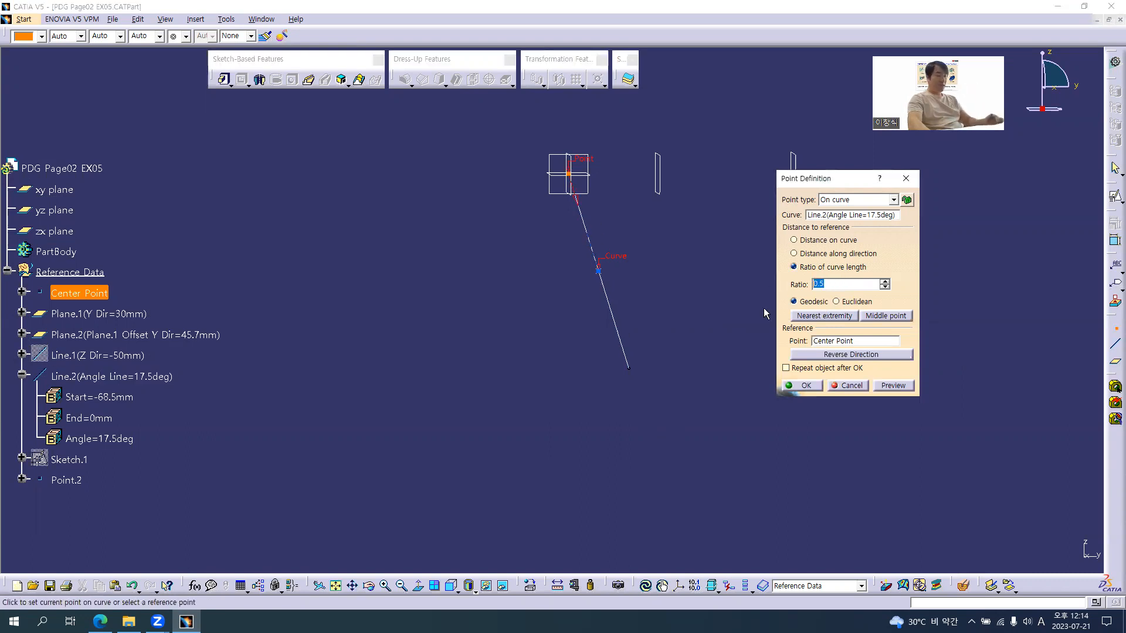
{"action": "type", "text": "1"}
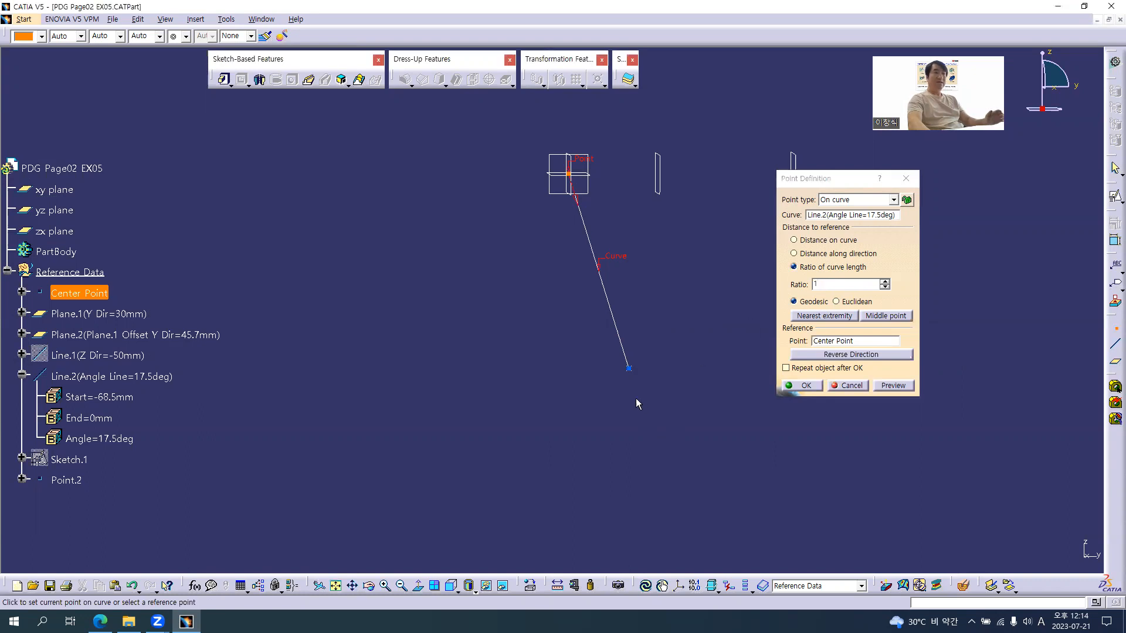
{"action": "left_click", "coordinate": [807, 385]}
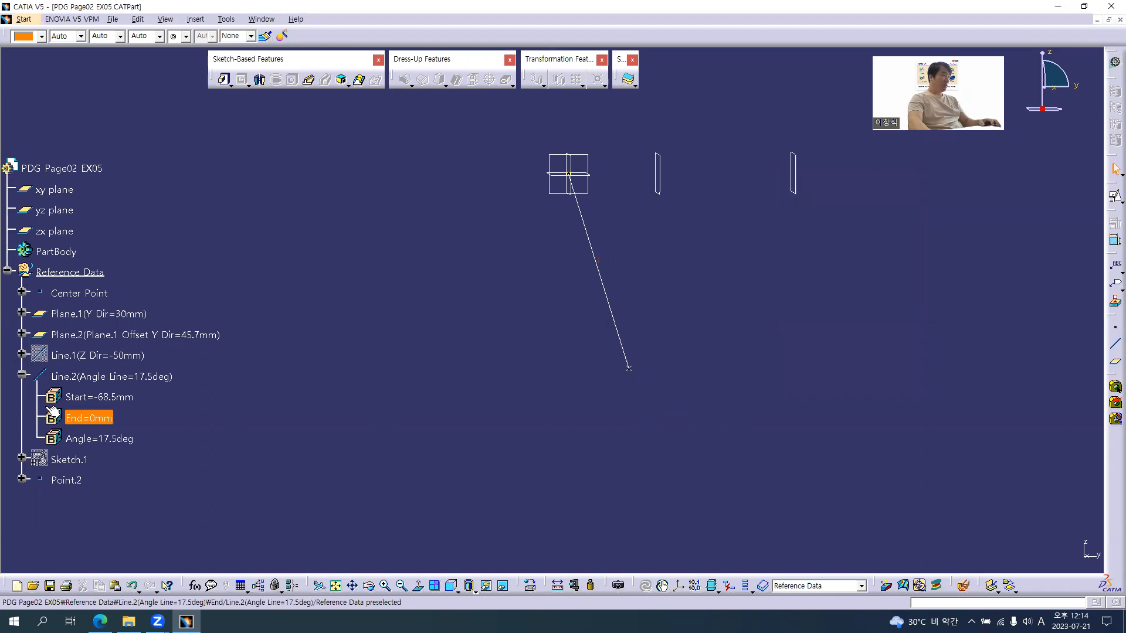
{"action": "left_click", "coordinate": [22, 374]}
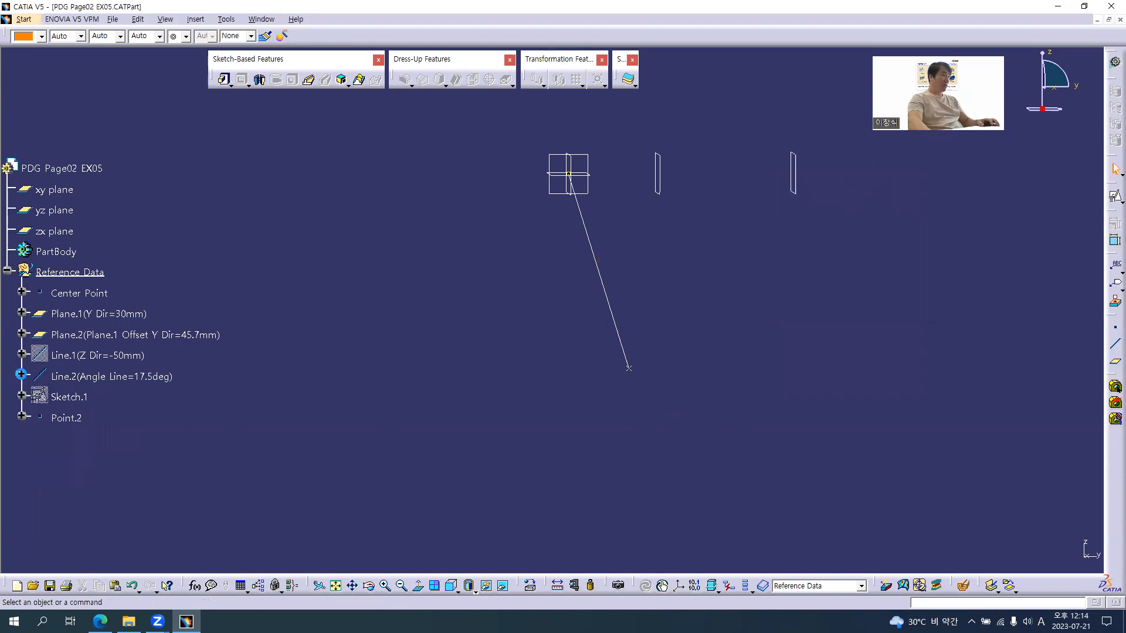
- Check the leg's hole in the PDF drawing, give Point.2 a circular symbol and rename it Point.2(D10 Drilling Hole Point)
{"action": "left_click", "coordinate": [115, 380]}
{"action": "key", "text": "alt+Tab"}
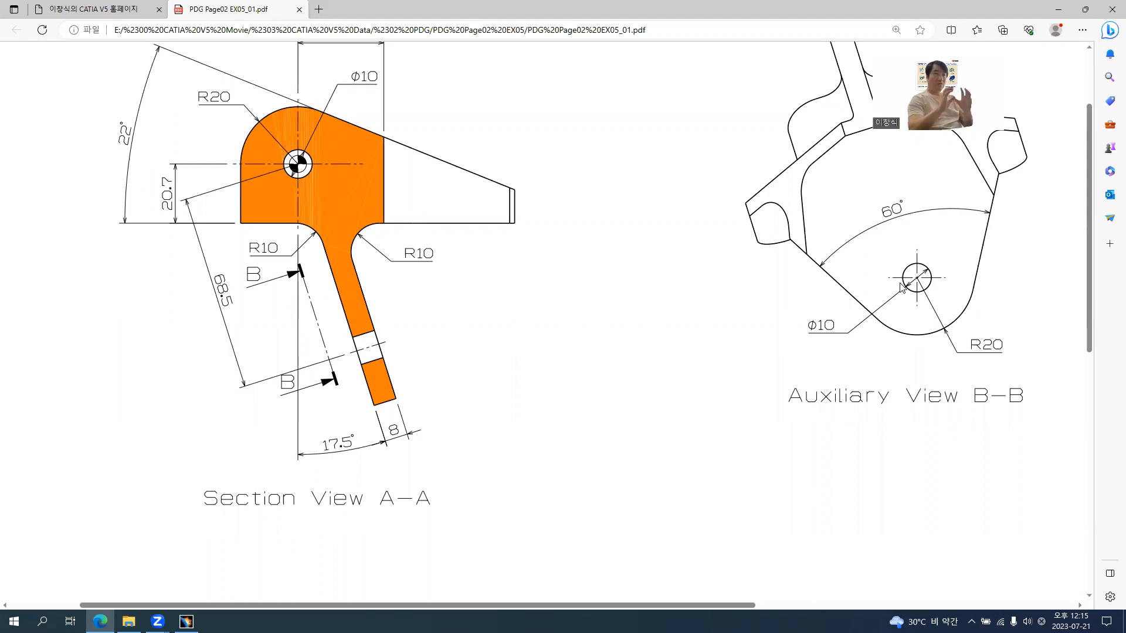
{"action": "left_click", "coordinate": [65, 417]}
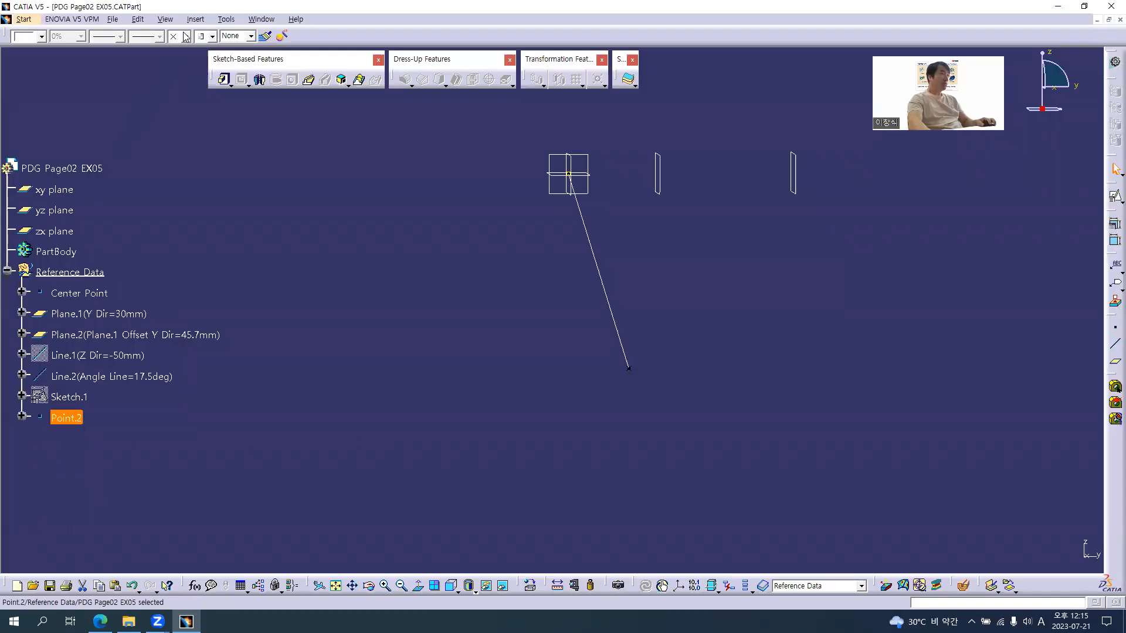
{"action": "left_click", "coordinate": [185, 36]}
{"action": "left_click", "coordinate": [179, 102]}
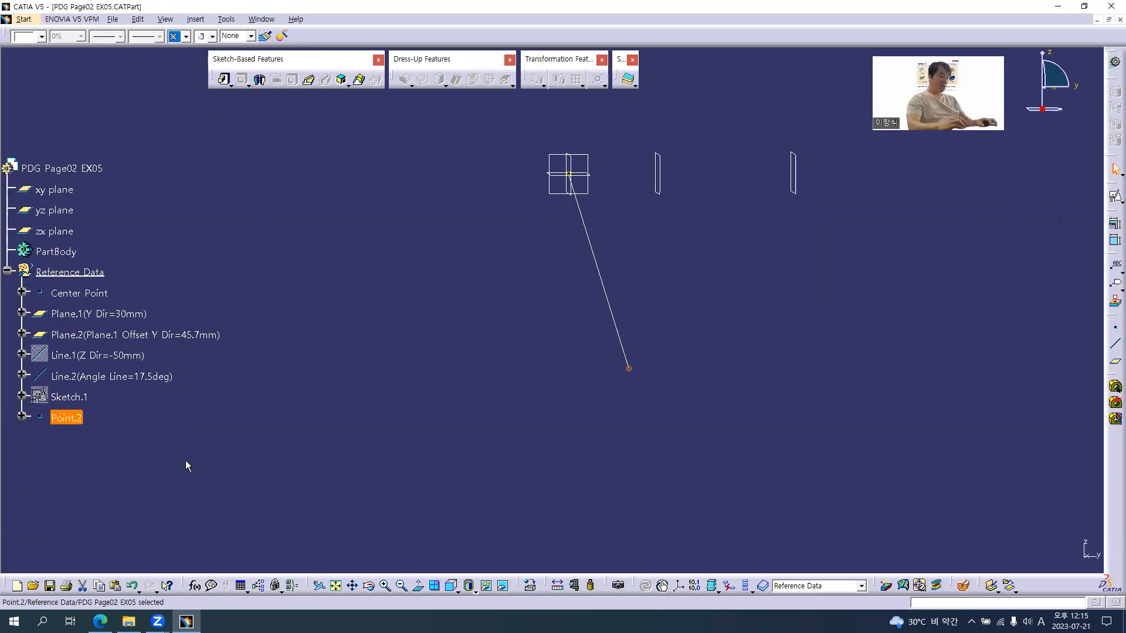
{"action": "key", "text": "alt+Return"}
{"action": "left_click", "coordinate": [591, 185]}
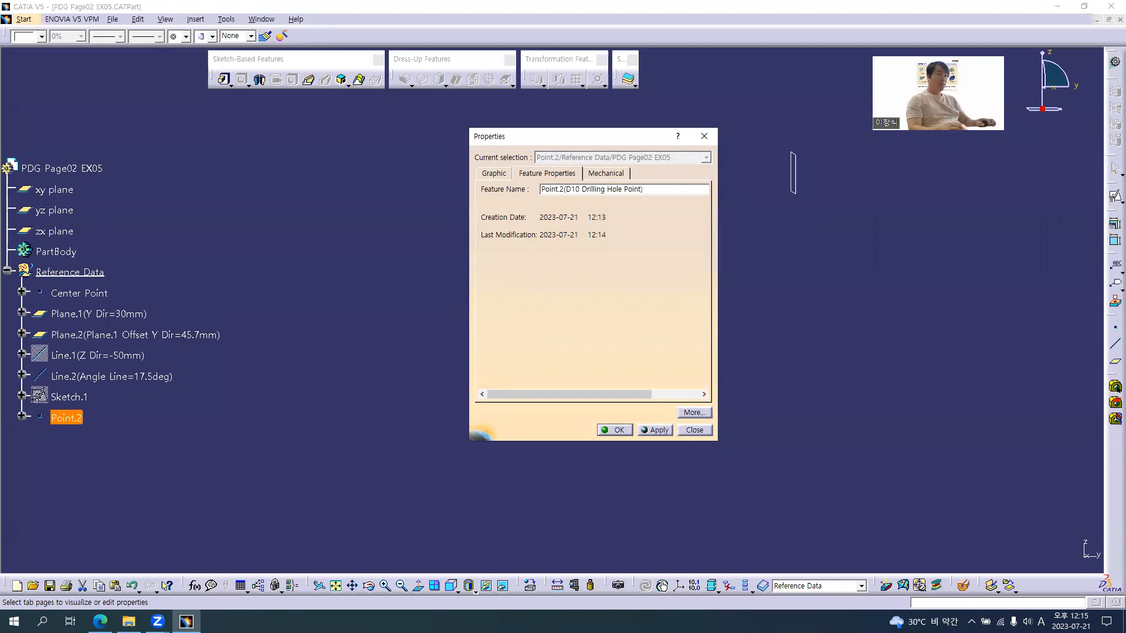
{"action": "key", "text": "Return"}
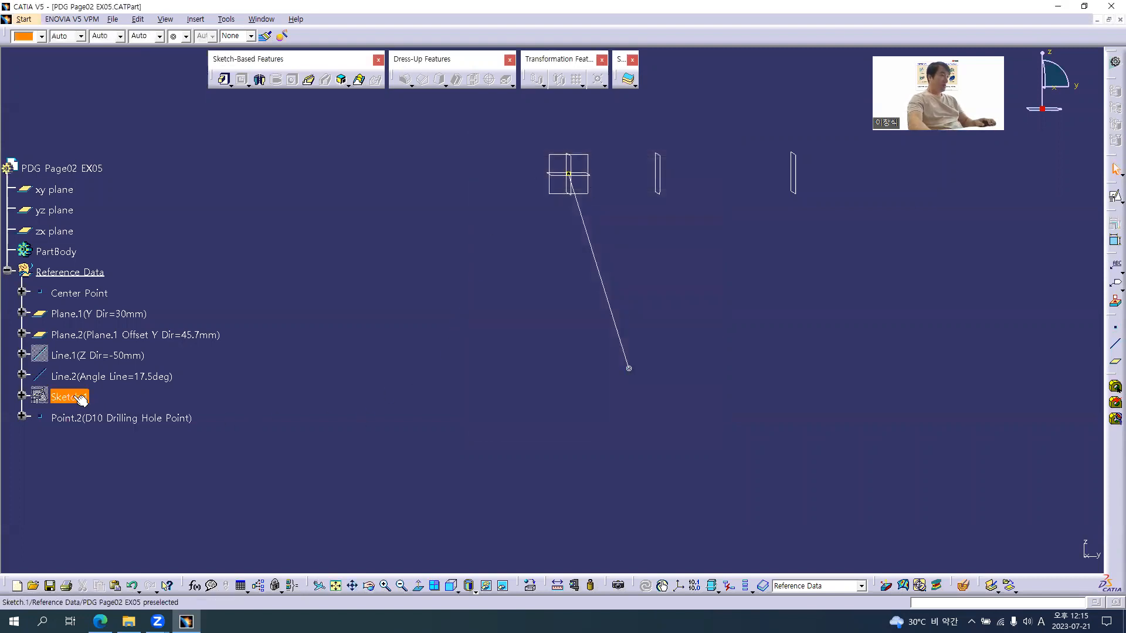
- Rename Sketch.1 as Master Sketch
{"action": "left_click", "coordinate": [73, 397]}
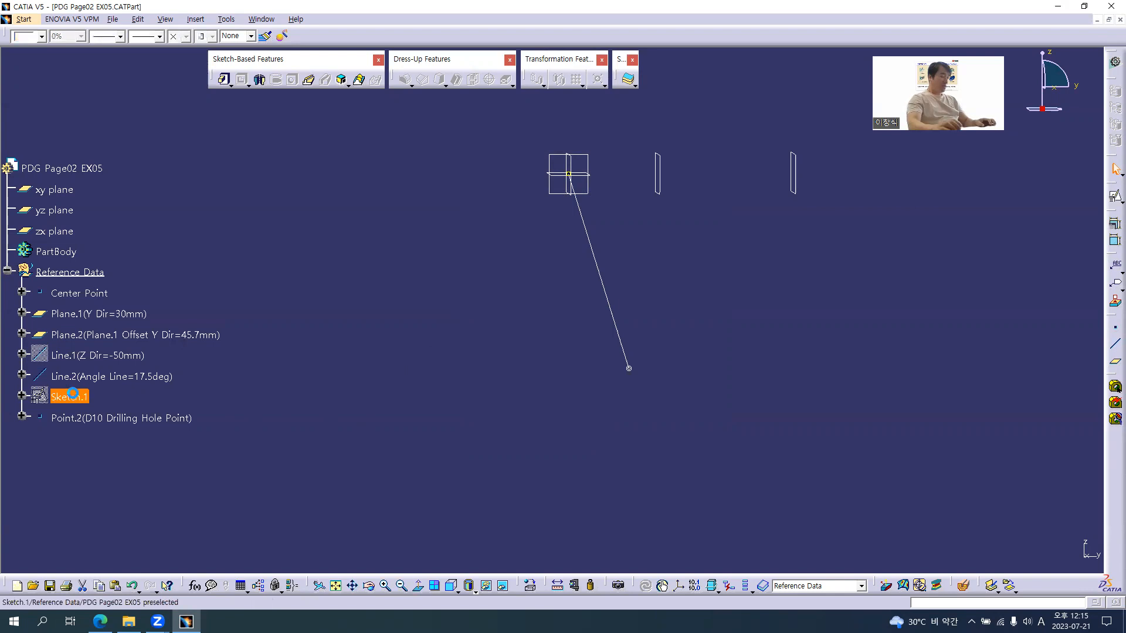
{"action": "key", "text": "alt+Return"}
{"action": "type", "text": "Master Sketch"}
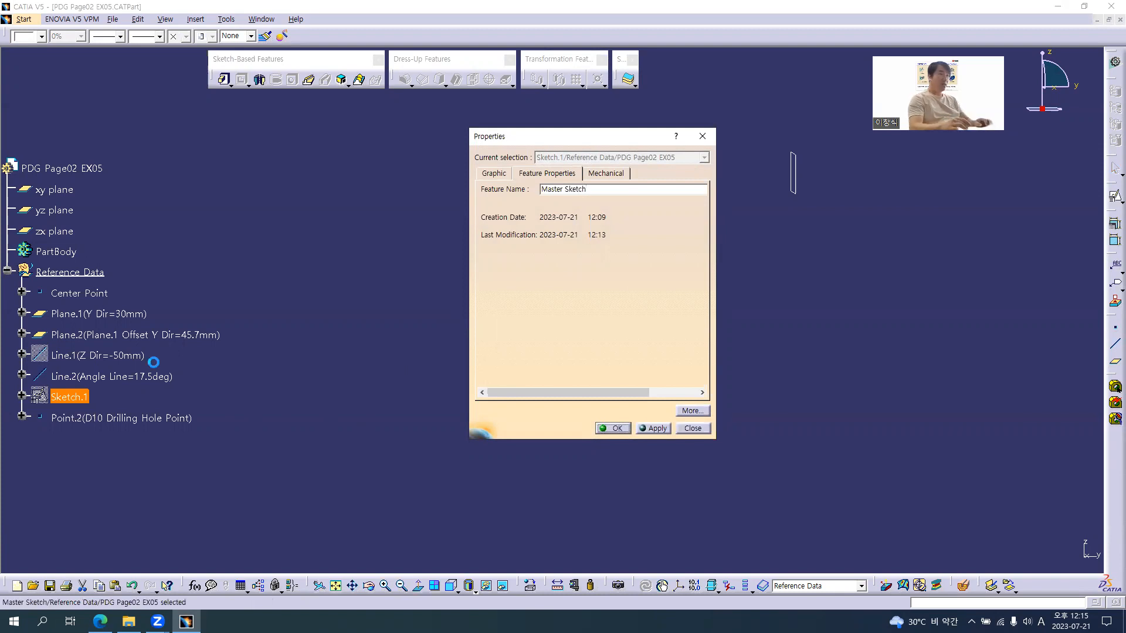
{"action": "key", "text": "Return"}
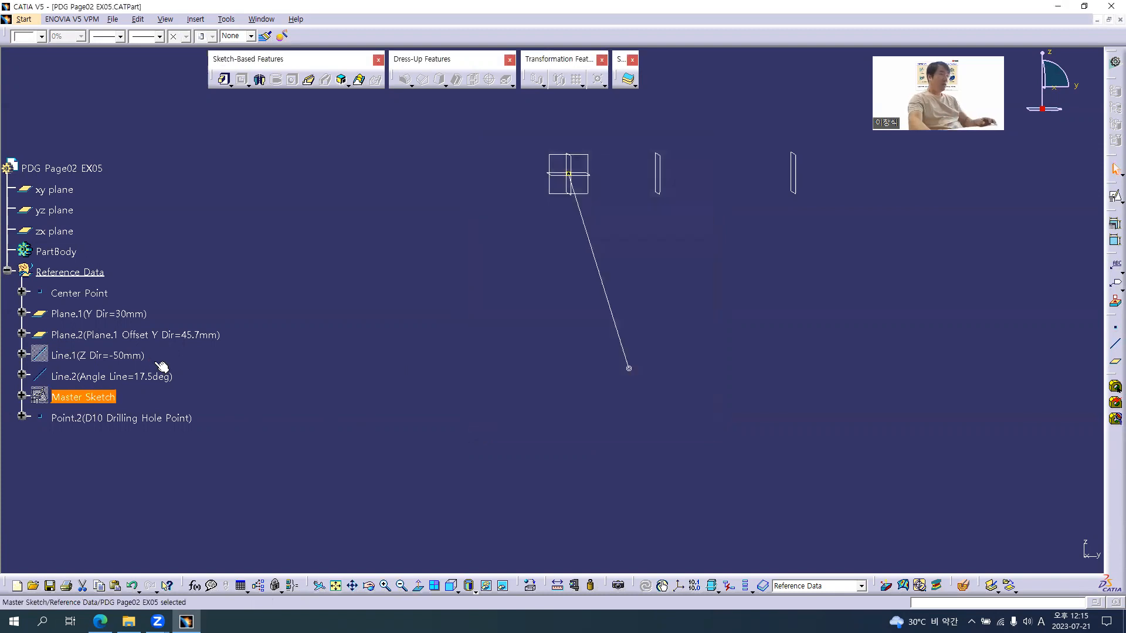
- Open Master Sketch, project the D10 Drilling Hole Point into it and hide the original point
{"action": "double_click", "coordinate": [102, 398]}
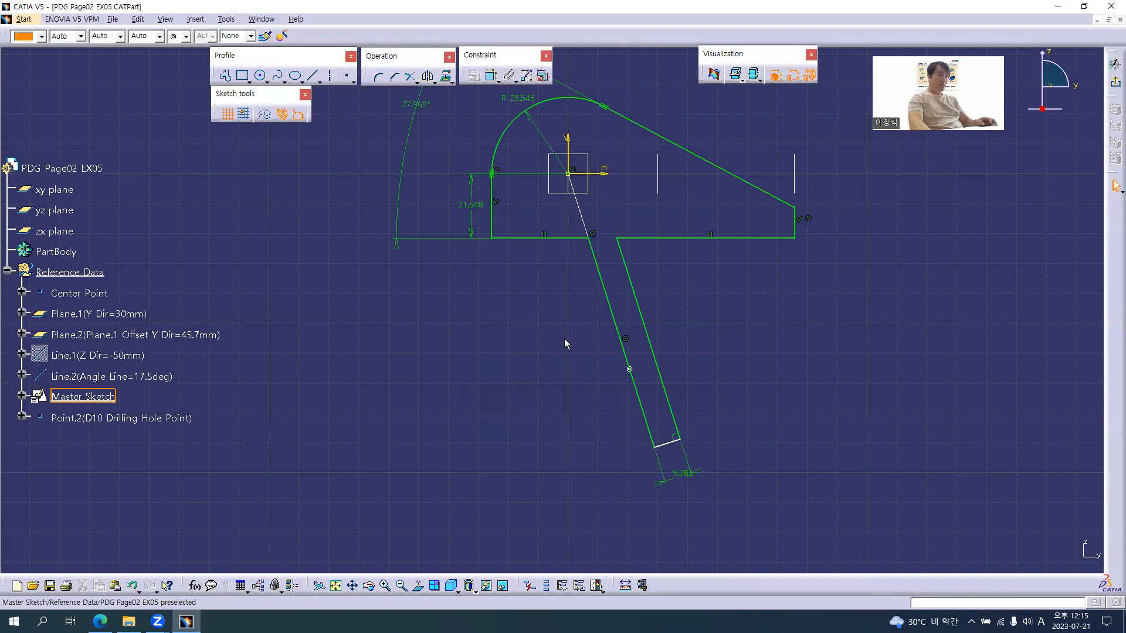
{"action": "left_click", "coordinate": [629, 369]}
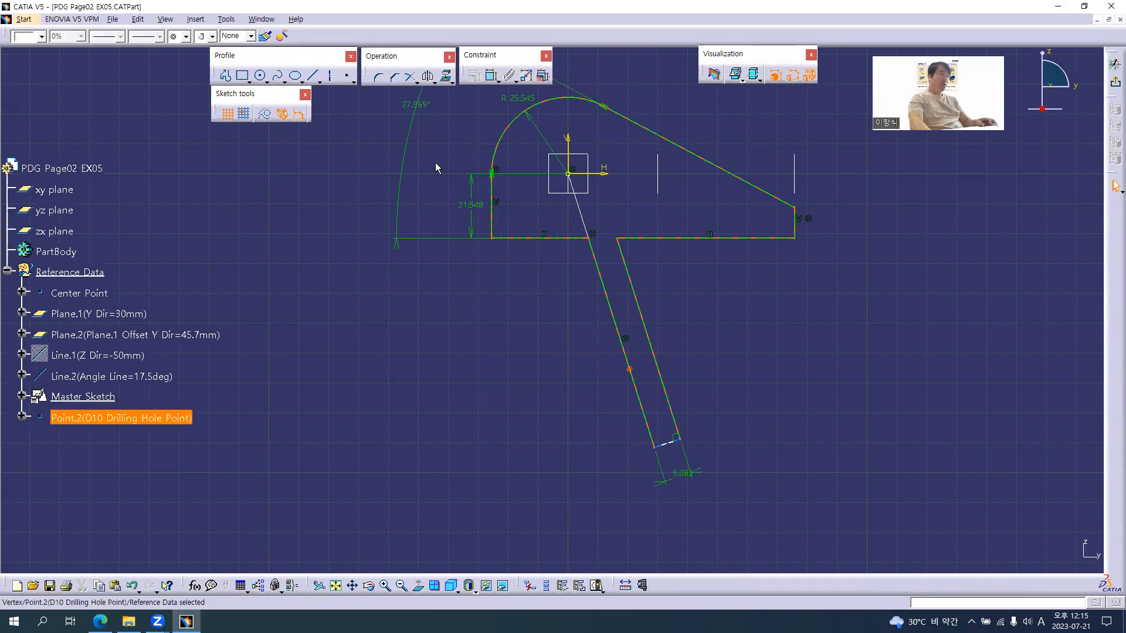
{"action": "left_click", "coordinate": [446, 78]}
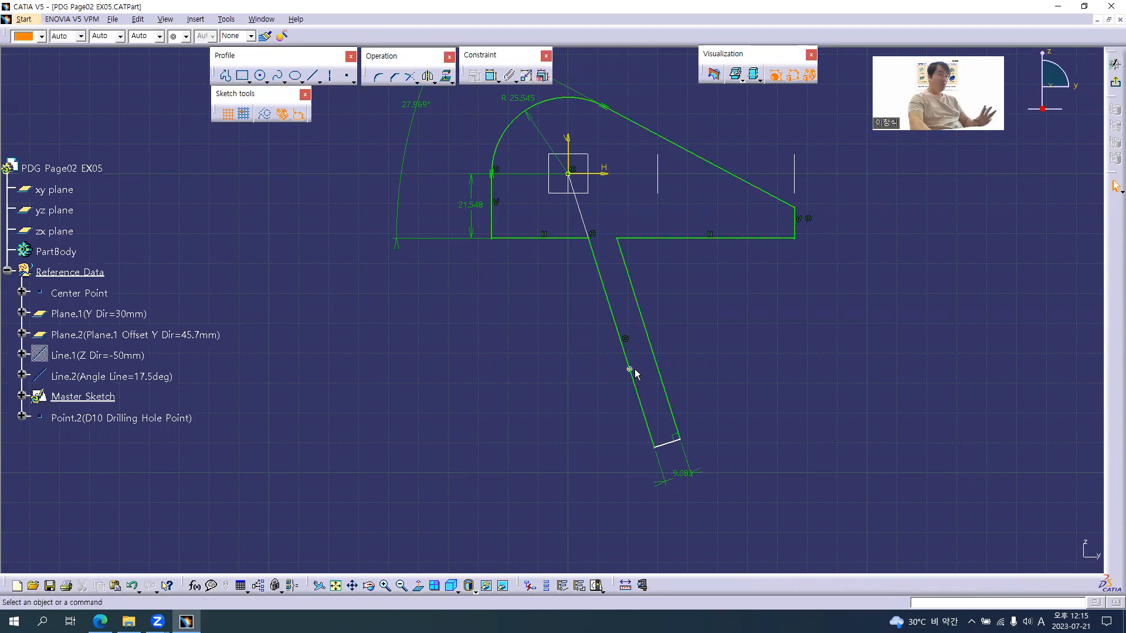
{"action": "right_click", "coordinate": [102, 419]}
{"action": "left_click", "coordinate": [134, 454]}
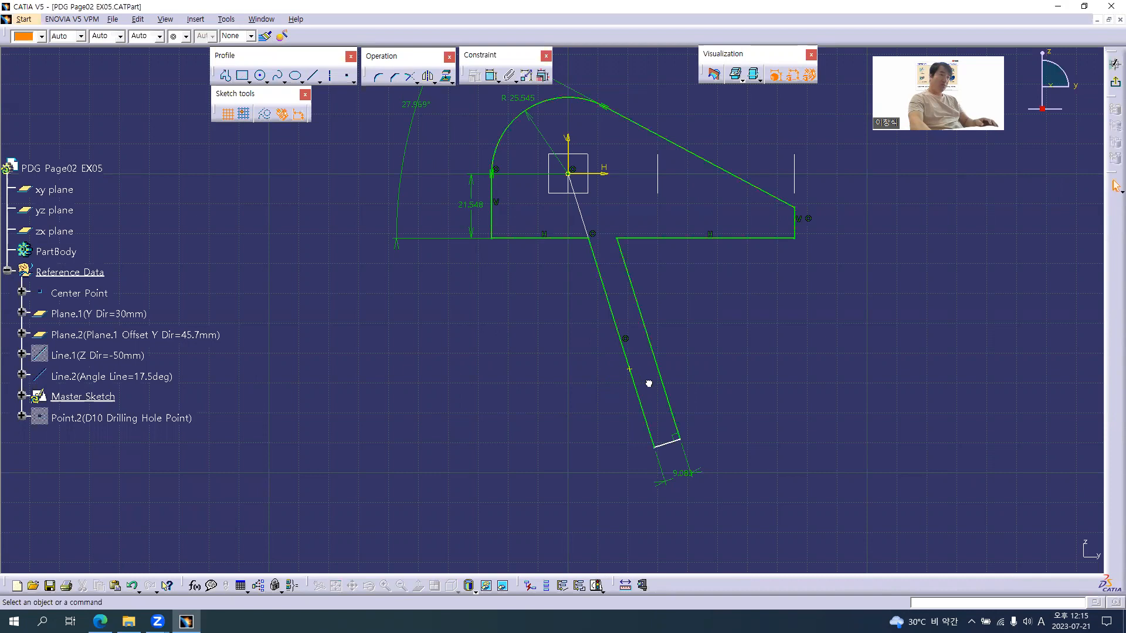
- Dimension the distance between the projected hole point and the leg's end edge
{"action": "left_click", "coordinate": [629, 369]}
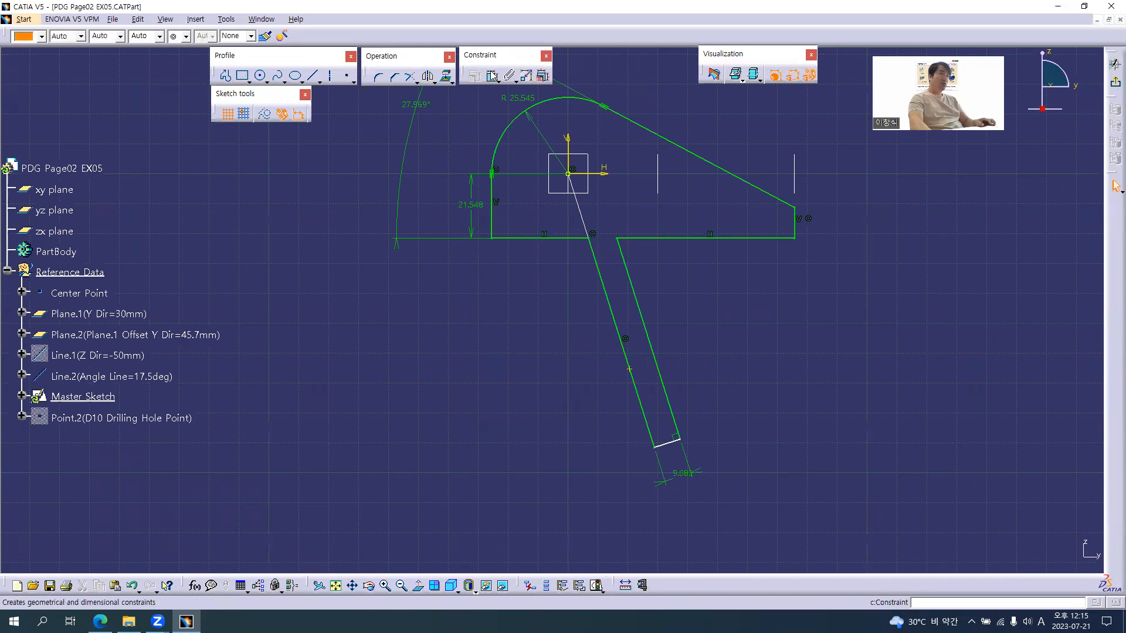
{"action": "left_click", "coordinate": [630, 370]}
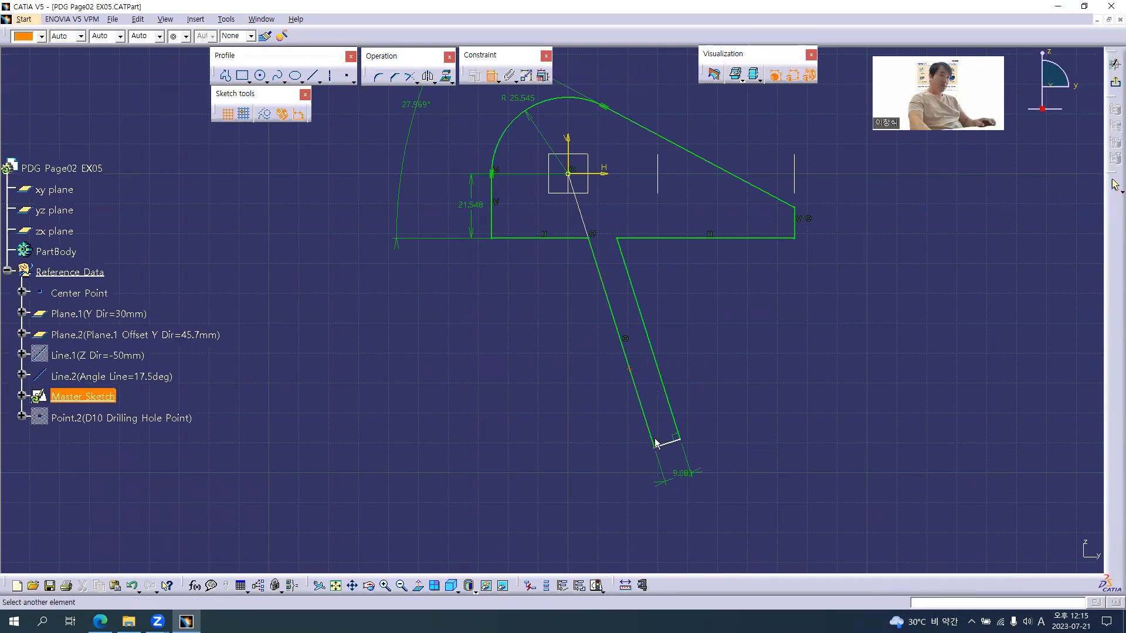
{"action": "left_click", "coordinate": [667, 443]}
{"action": "left_click", "coordinate": [610, 424]}
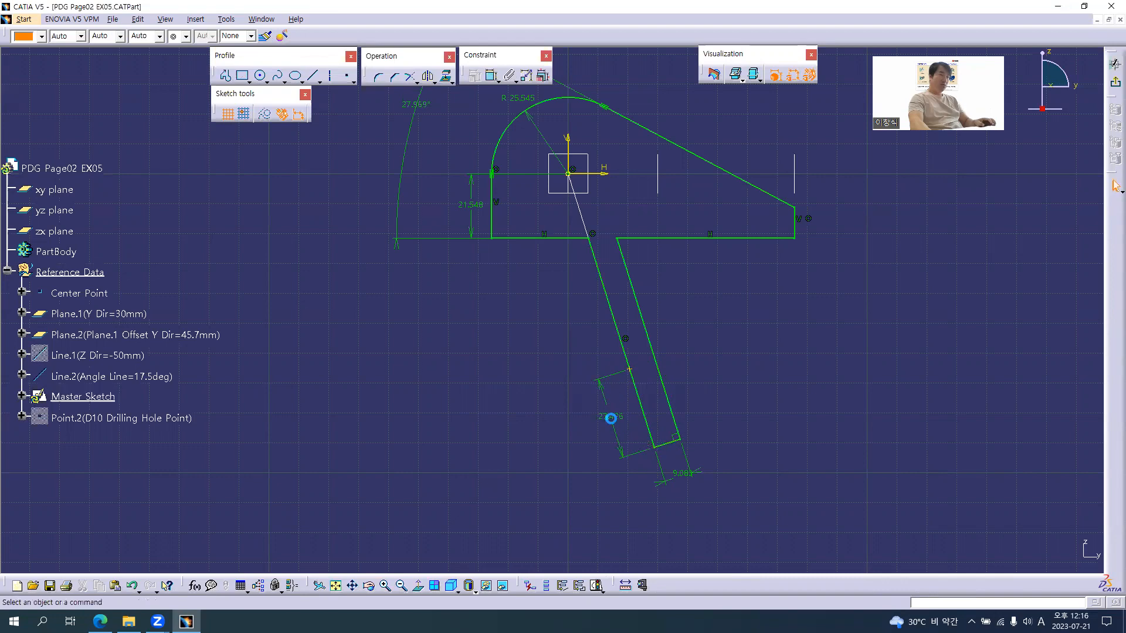
- Compare the profile with the PDF drawing and set the top arc's radius to 20 mm using Edit Multi-Constraint
{"action": "key", "text": "alt+Tab"}
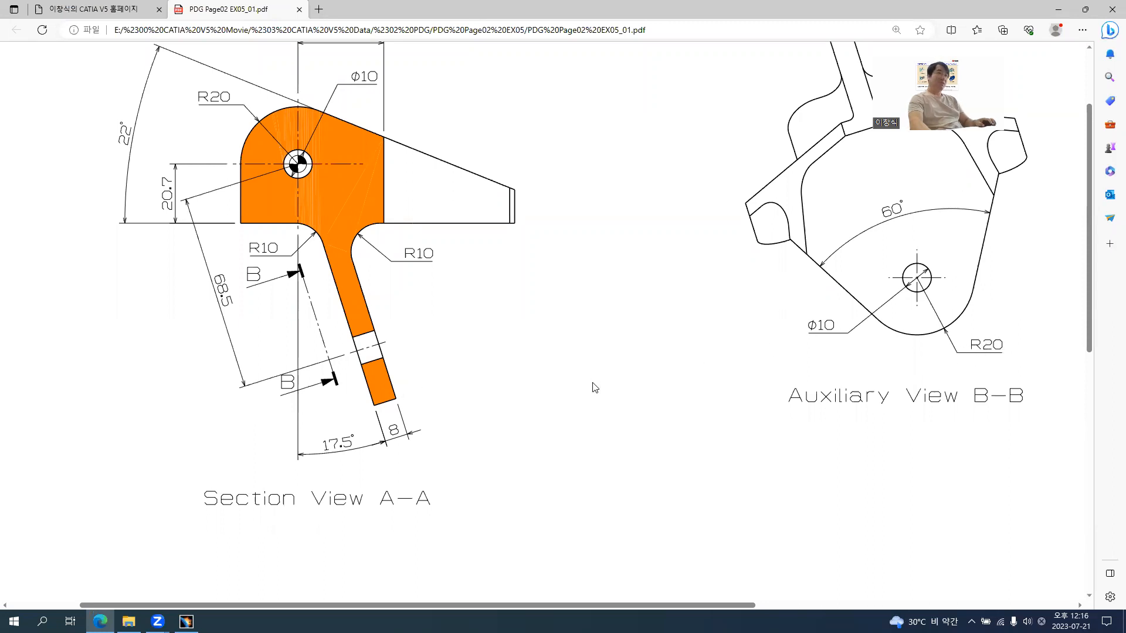
{"action": "key", "text": "alt+Tab"}
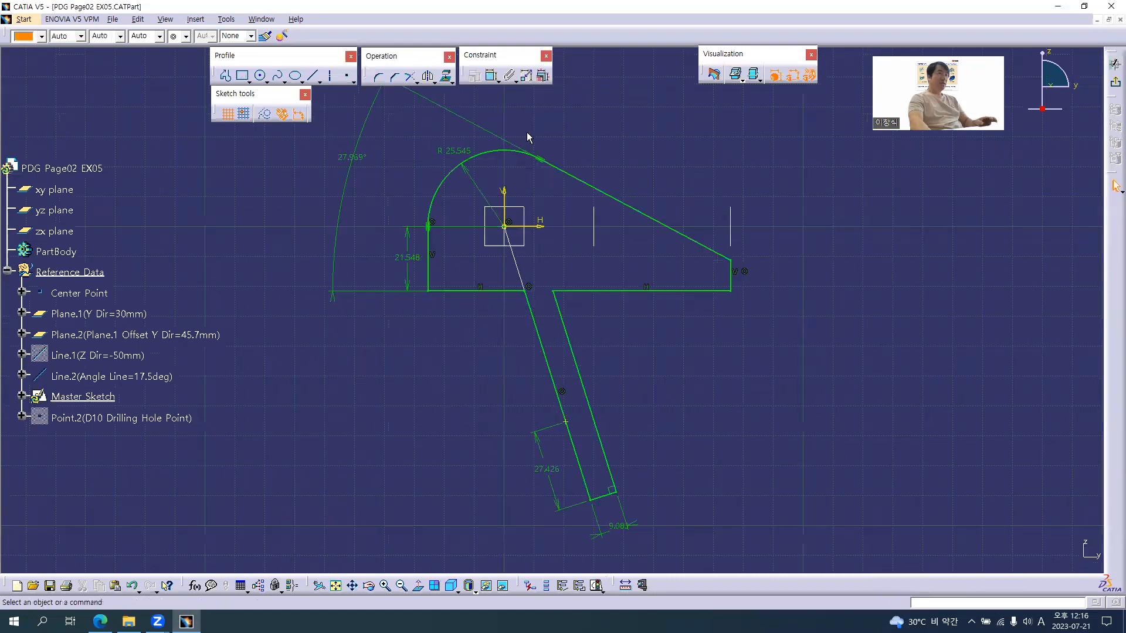
{"action": "left_click", "coordinate": [542, 77]}
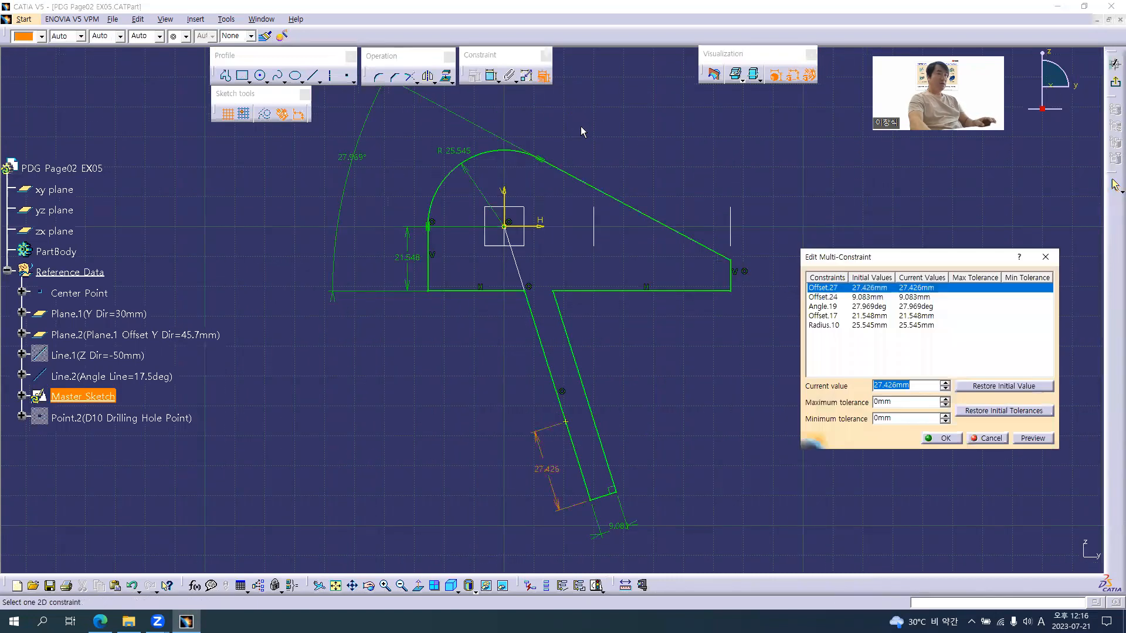
{"action": "left_click", "coordinate": [459, 159]}
{"action": "type", "text": "20"}
{"action": "key", "text": "Return"}
- Following the PDF drawing, set the sloped edge's angle to 22 degrees and the origin's height above the base edge to 20.7 mm
{"action": "key", "text": "alt+Tab"}
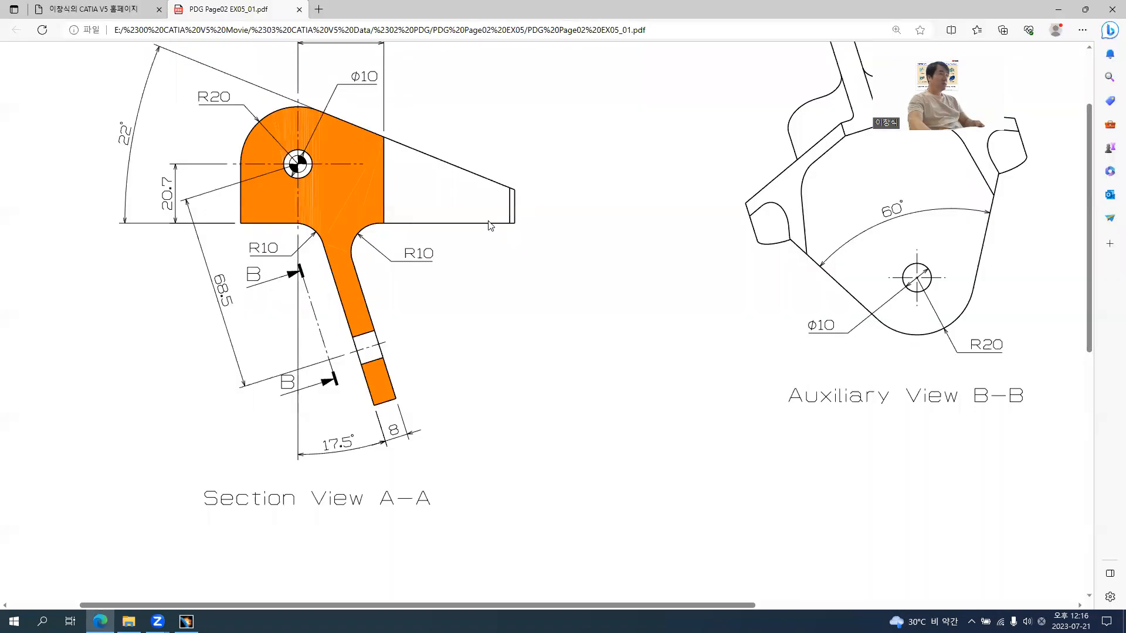
{"action": "key", "text": "alt+Tab"}
{"action": "left_click", "coordinate": [352, 157]}
{"action": "type", "text": "22"}
{"action": "key", "text": "Return"}
{"action": "key", "text": "alt+Tab"}
{"action": "key", "text": "alt+Tab"}
{"action": "left_click", "coordinate": [407, 258]}
{"action": "type", "text": "20.7"}
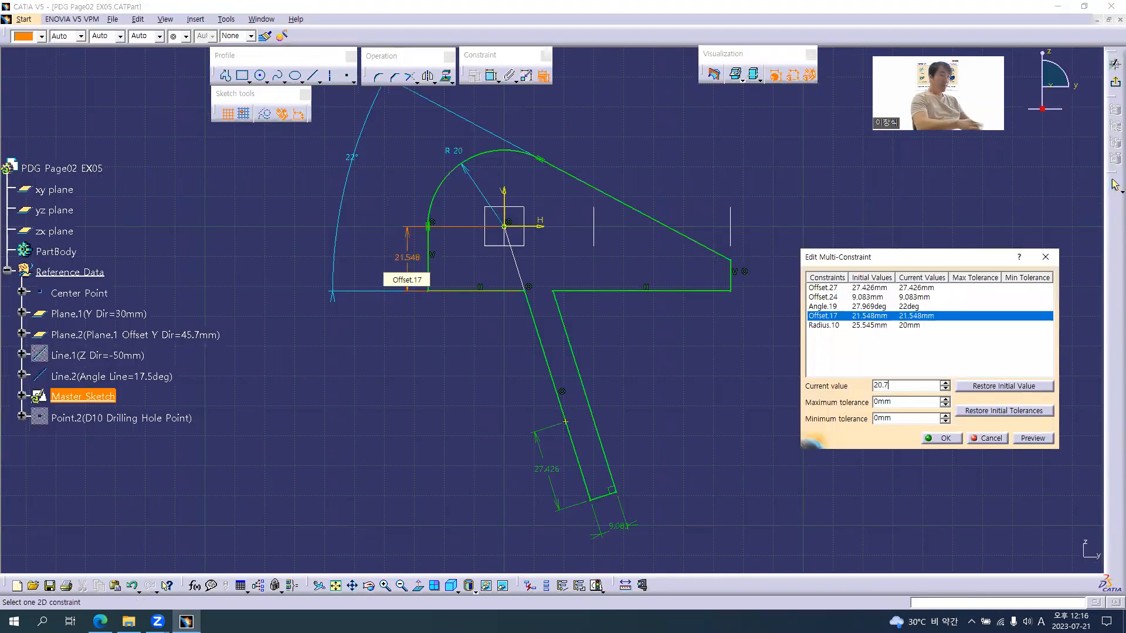
{"action": "key", "text": "Return"}
- Set the distance from the hole point to the leg's end to 20 mm and the leg's thickness to 8 mm, and apply all constraint values
{"action": "left_click", "coordinate": [551, 471]}
{"action": "type", "text": "20"}
{"action": "key", "text": "Return"}
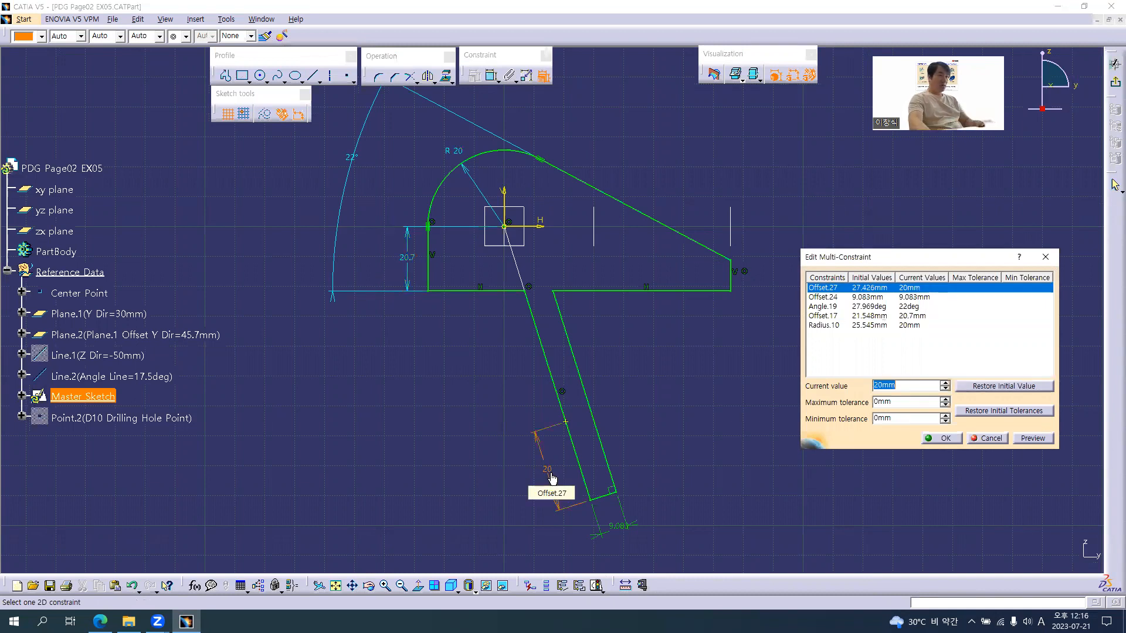
{"action": "left_click", "coordinate": [620, 524]}
{"action": "type", "text": "8"}
{"action": "key", "text": "Return"}
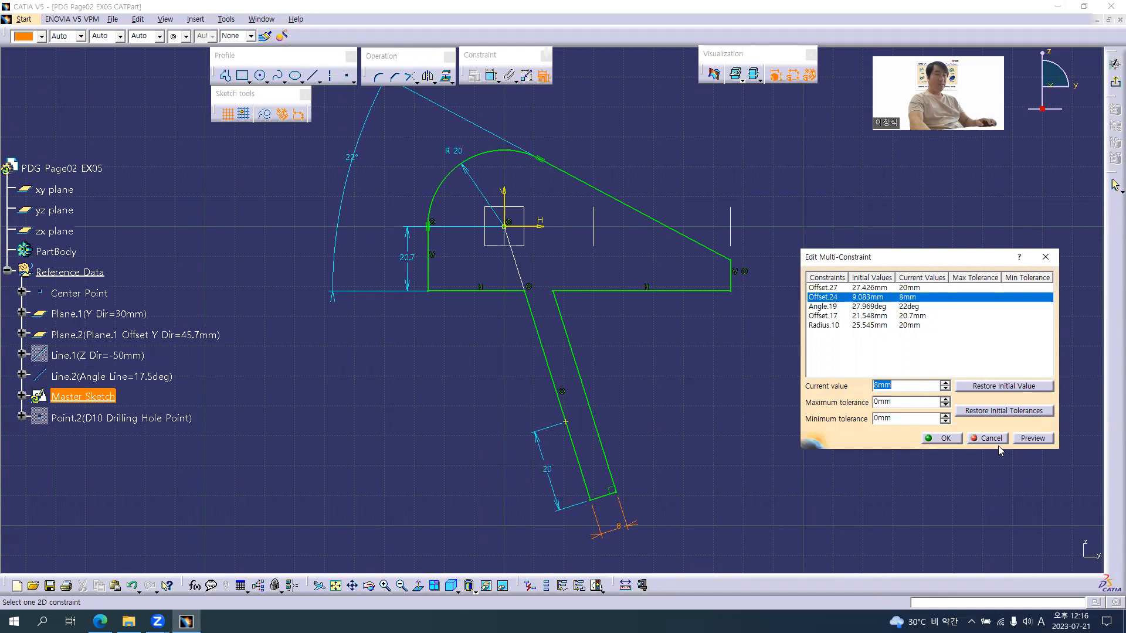
{"action": "left_click", "coordinate": [941, 438]}
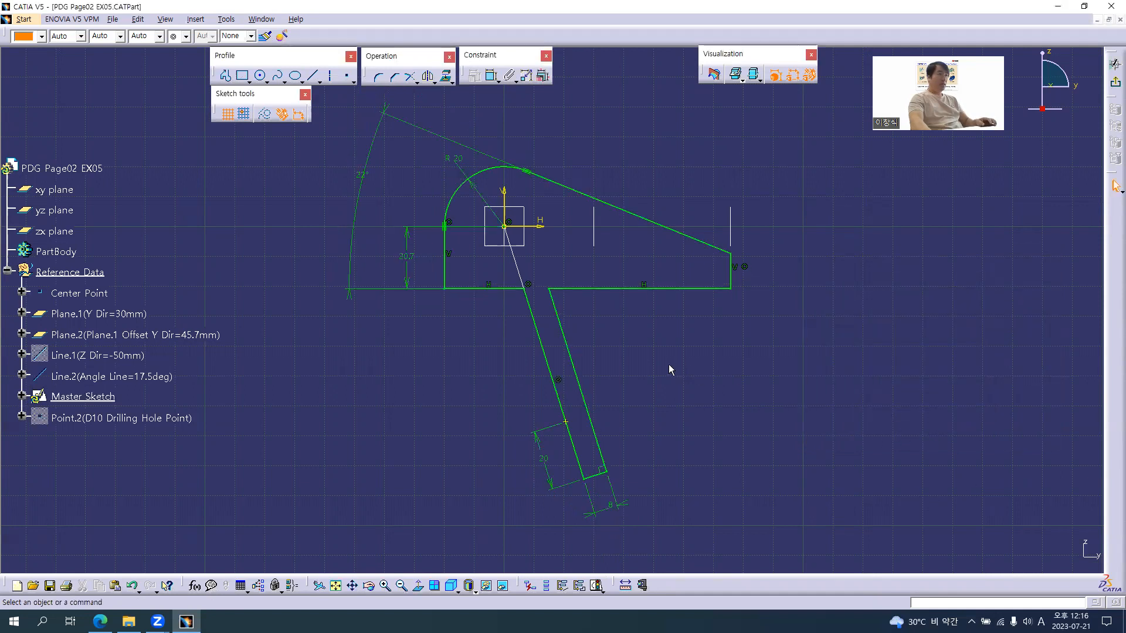
- Reposition the 22° angle dimension in the Master Sketch and check the profile against the PDF drawing
{"action": "middle_click_drag", "start_coordinate": [461, 346], "coordinate": [476, 358]}
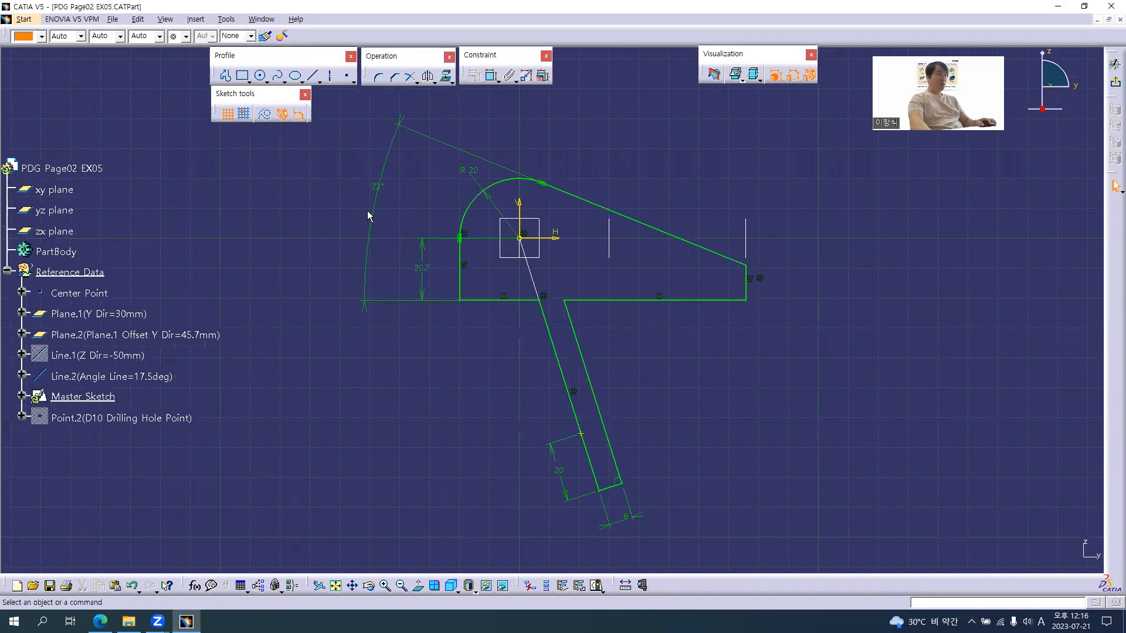
{"action": "left_click_drag", "start_coordinate": [376, 207], "coordinate": [384, 349]}
{"action": "left_click", "coordinate": [377, 309]}
{"action": "key", "text": "alt+Tab"}
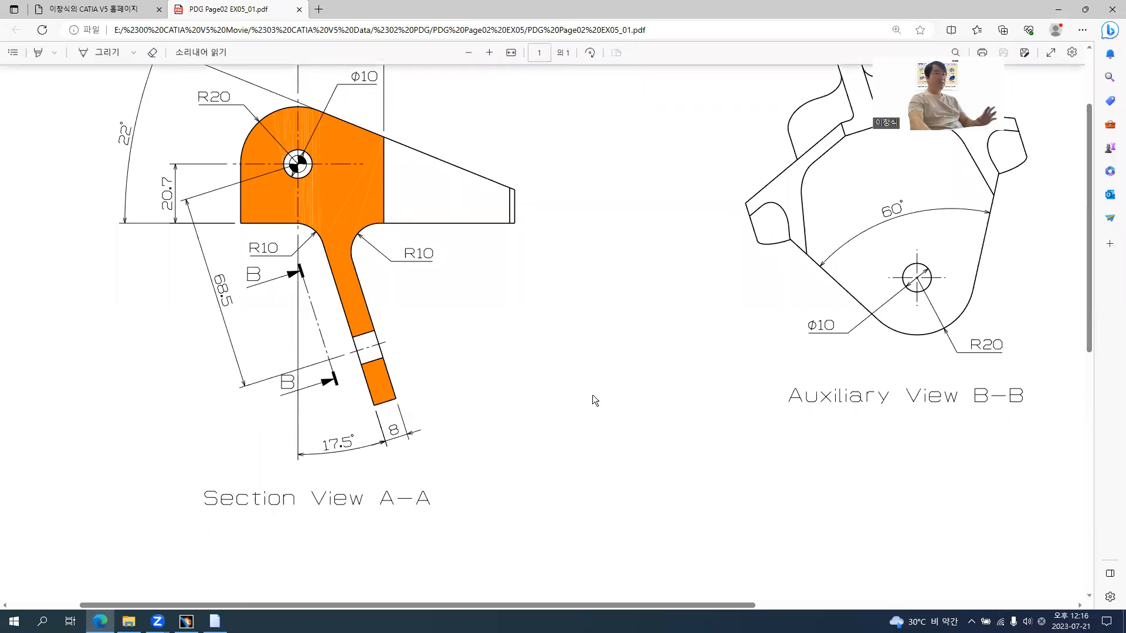
{"action": "key", "text": "alt+Tab"}
- Convert the projected point on the angled leg to a construction element and exit the Master Sketch
{"action": "left_click", "coordinate": [619, 387]}
{"action": "left_click_drag", "start_coordinate": [560, 422], "coordinate": [597, 450]}
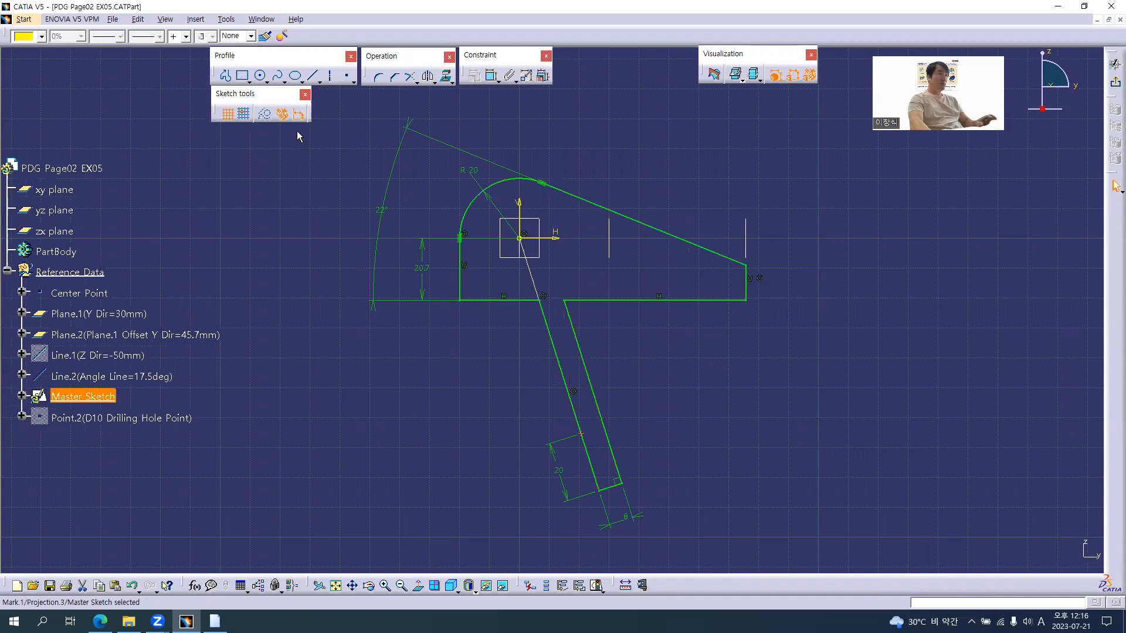
{"action": "left_click", "coordinate": [265, 115]}
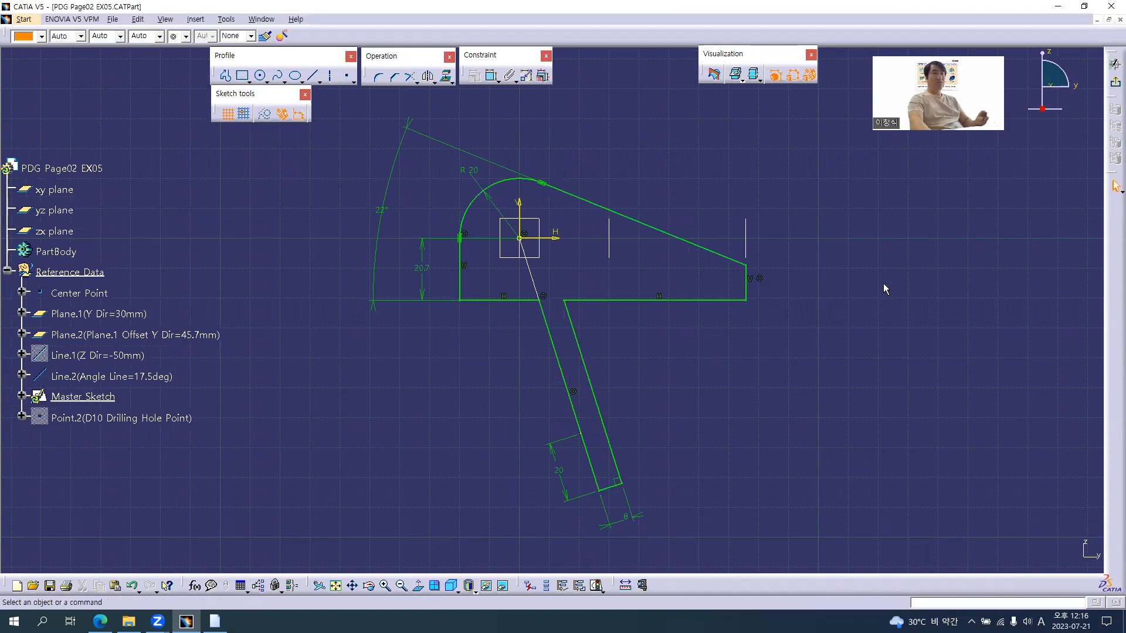
{"action": "left_click", "coordinate": [1114, 64]}
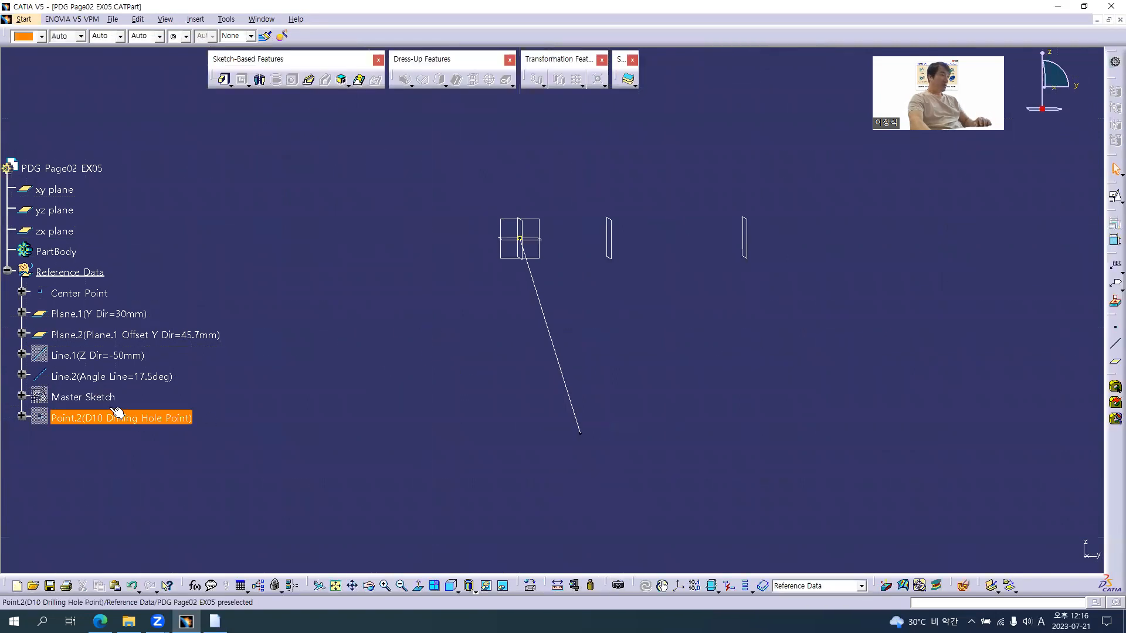
- Show the Master Sketch and auto-sort the components of the Reference Data geometrical set
{"action": "right_click", "coordinate": [82, 397]}
{"action": "left_click", "coordinate": [111, 192]}
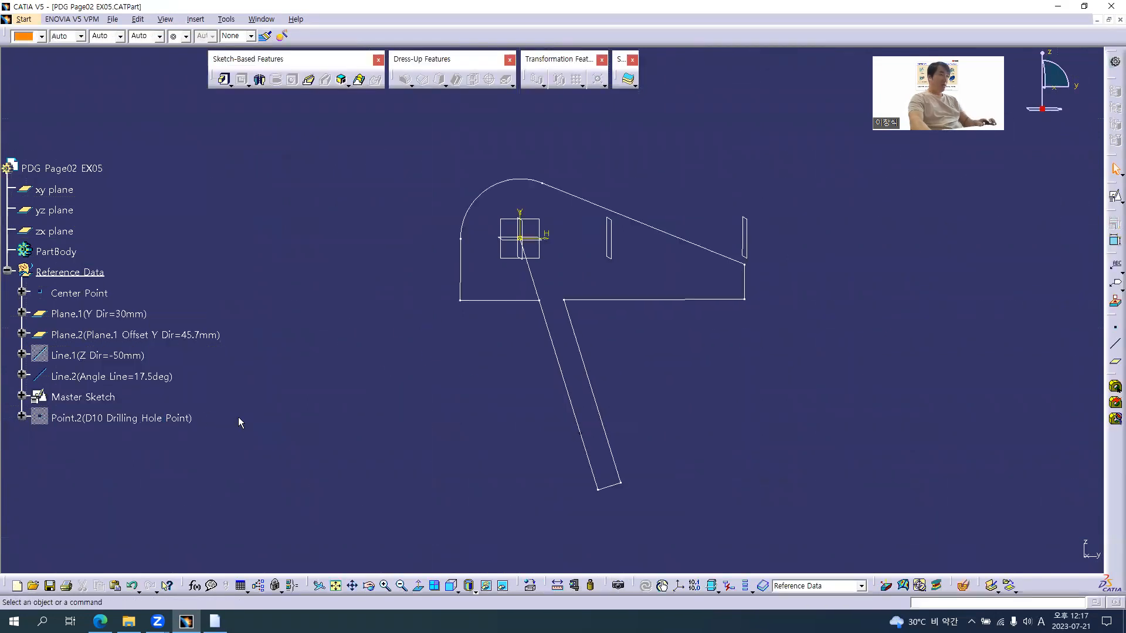
{"action": "right_click", "coordinate": [84, 270]}
{"action": "mouse_move", "coordinate": [176, 501]}
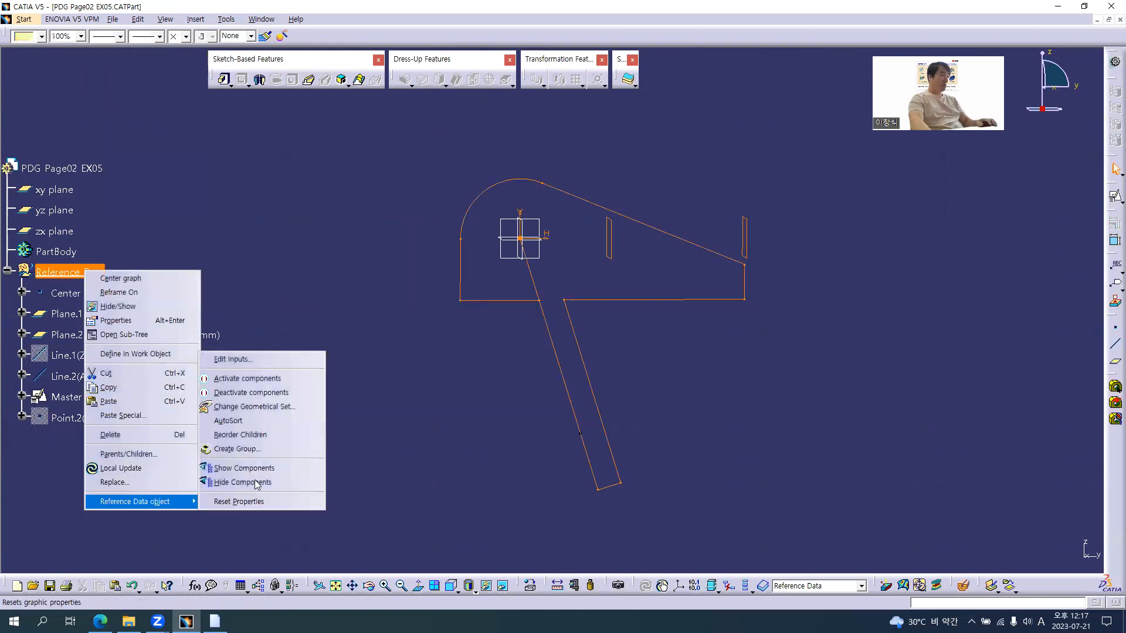
{"action": "left_click", "coordinate": [260, 424]}
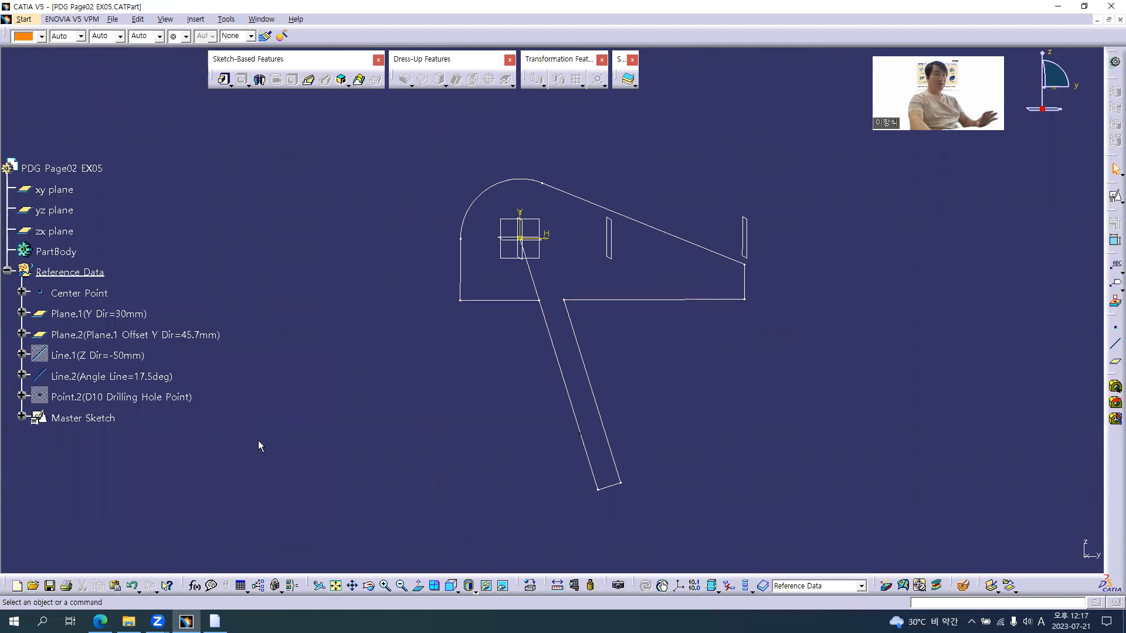
{"action": "left_click", "coordinate": [75, 414]}
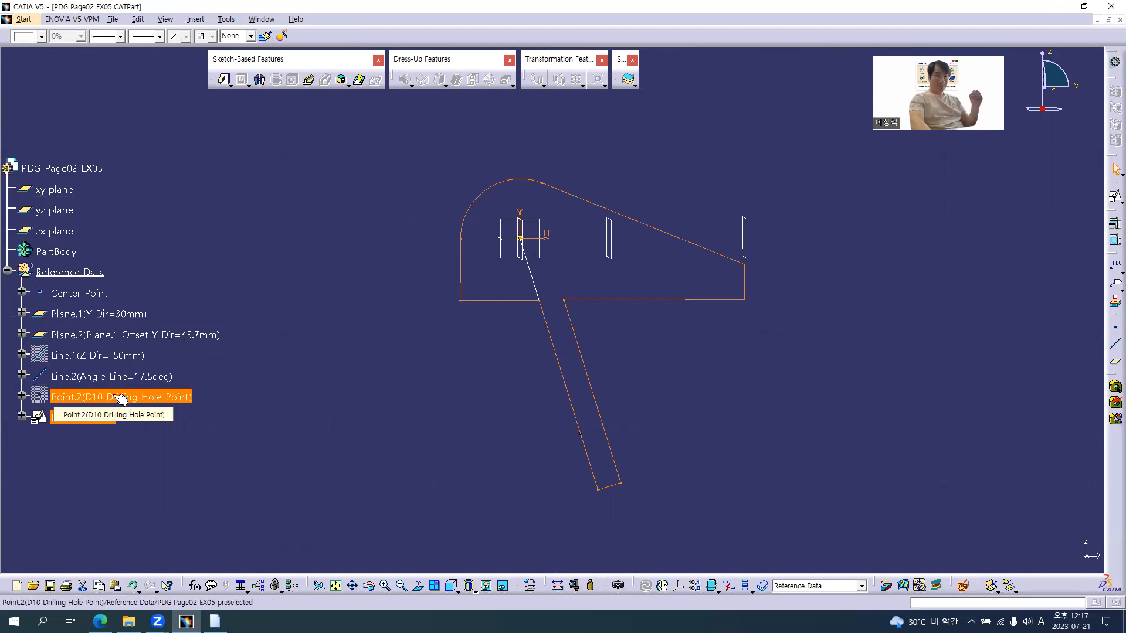
{"action": "left_click", "coordinate": [232, 447]}
- Hide Line.2(Angle Line=17.5deg), leaving the sketch profile and planes in an angled 3D view
{"action": "right_click", "coordinate": [96, 370]}
{"action": "key", "text": "Escape"}
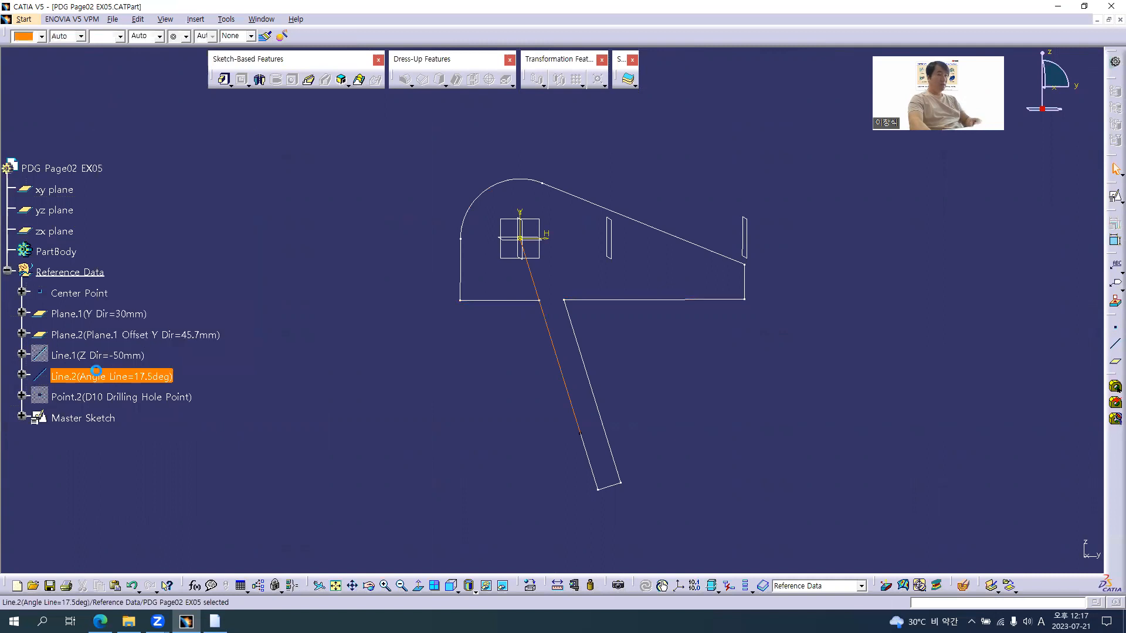
{"action": "left_click", "coordinate": [211, 440]}
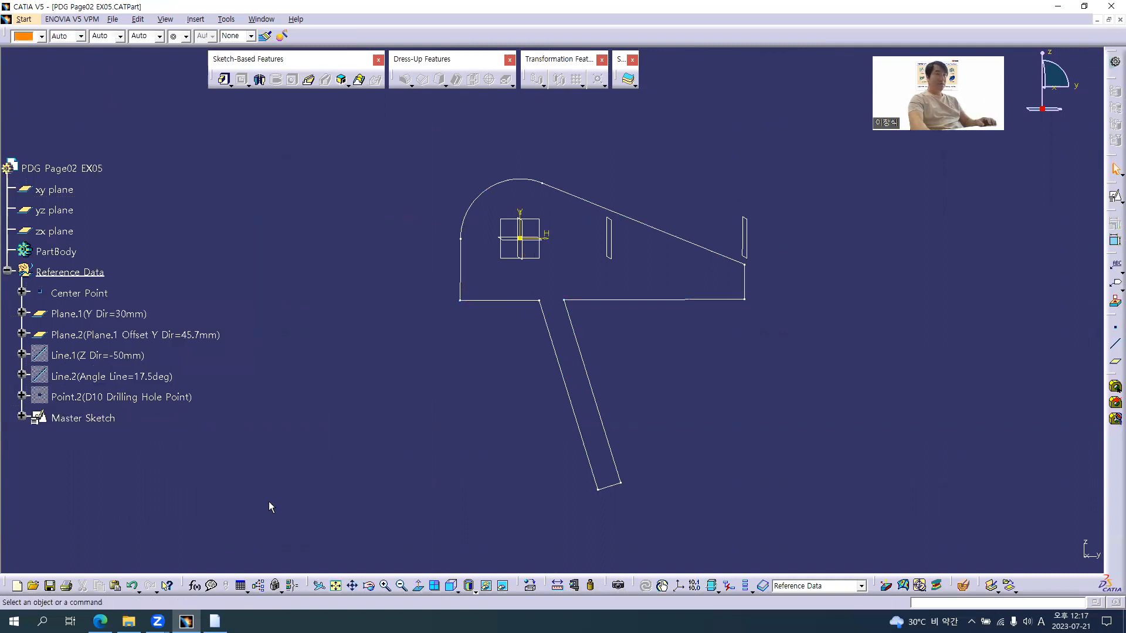
{"action": "mouse_move", "coordinate": [567, 313]}
{"action": "middle_mouse_down"}
{"action": "mouse_move", "coordinate": [590, 416]}
{"action": "mouse_move", "coordinate": [638, 403]}
{"action": "middle_mouse_up"}
{"action": "middle_click_drag", "start_coordinate": [533, 377], "coordinate": [533, 388]}
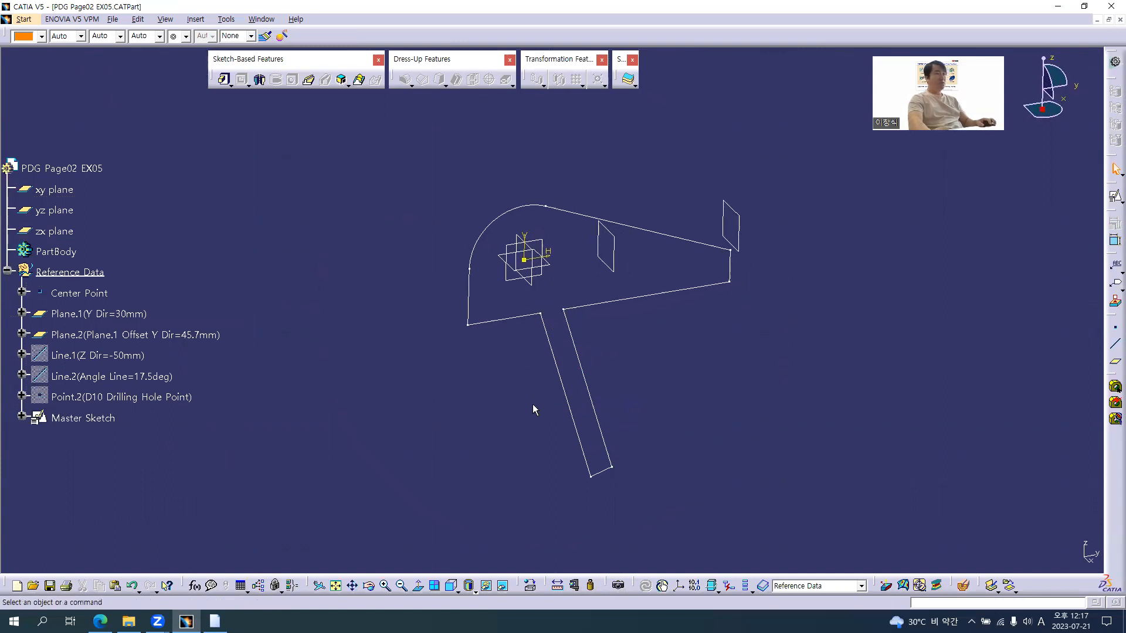
- Examine the overall width and flange dimensions in the lower views of the PDF drawing
{"action": "key", "text": "alt+Tab"}
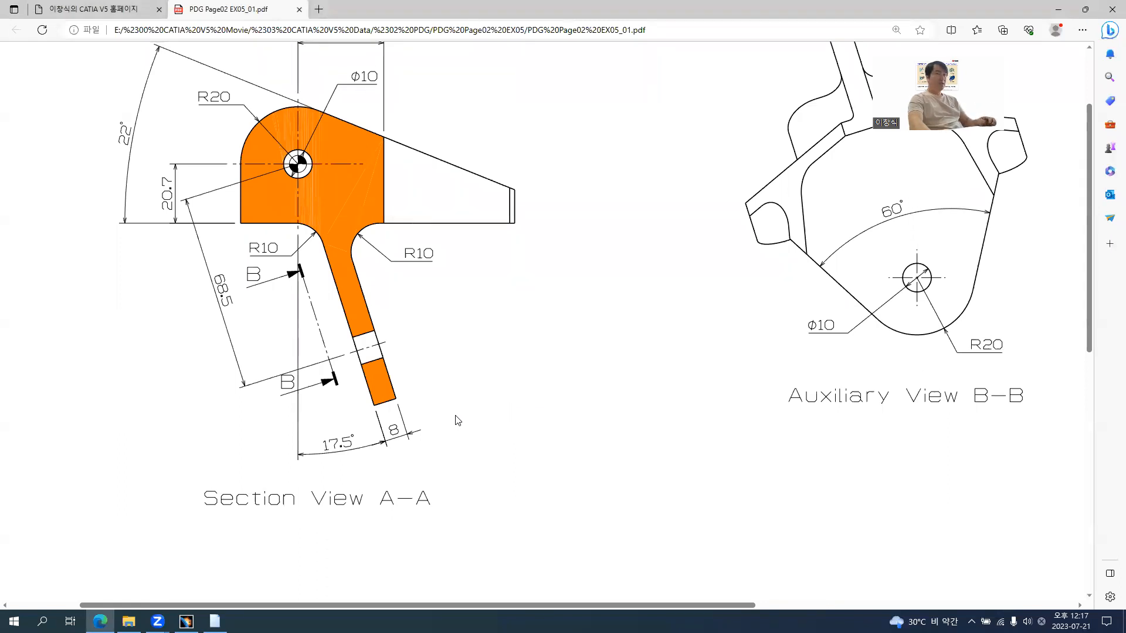
{"action": "scroll", "coordinate": [458, 421], "scroll_direction": "down", "scroll_amount": 1, "text": "ctrl"}
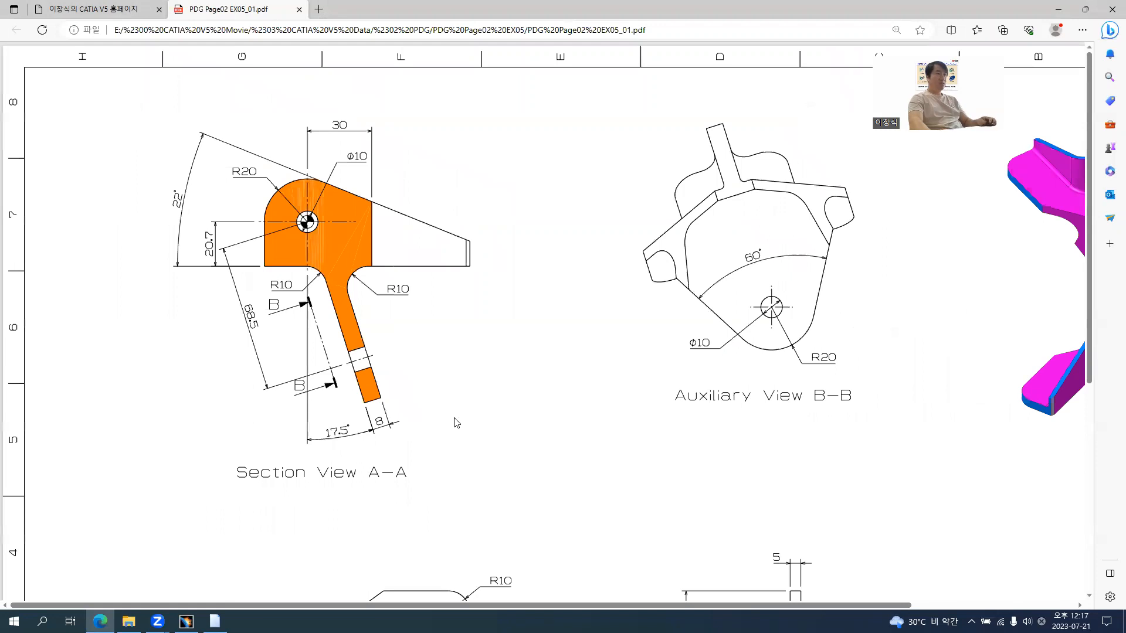
{"action": "scroll", "coordinate": [457, 422], "scroll_direction": "down", "scroll_amount": 4}
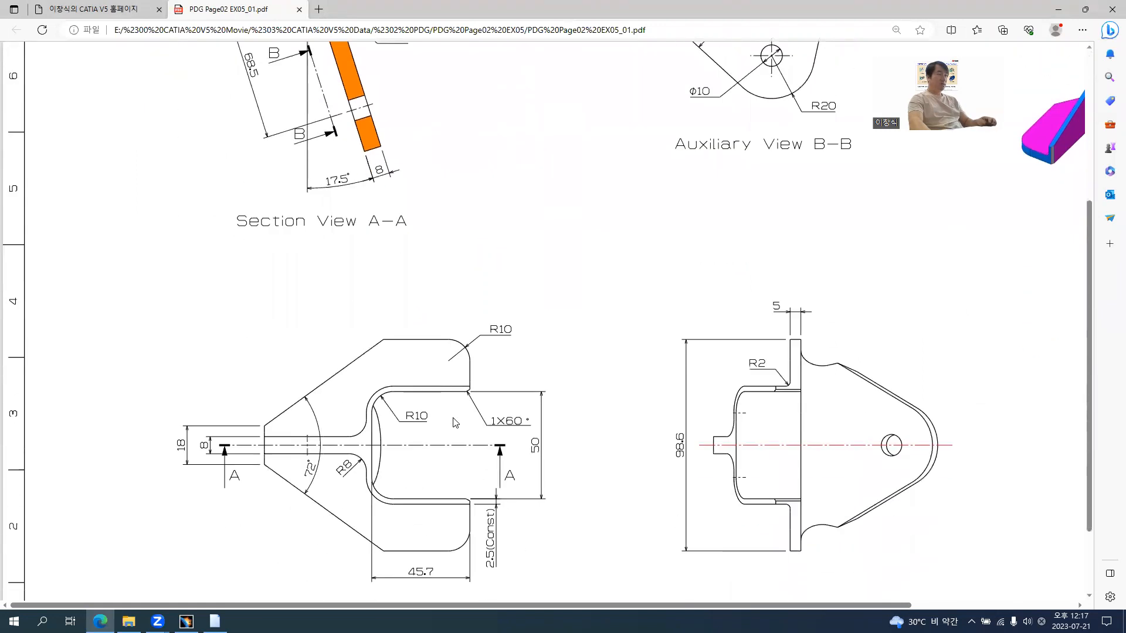
{"action": "scroll", "coordinate": [454, 422], "scroll_direction": "down", "scroll_amount": 3, "text": "ctrl"}
{"action": "scroll", "coordinate": [551, 444], "scroll_direction": "up", "scroll_amount": 2, "text": "ctrl"}
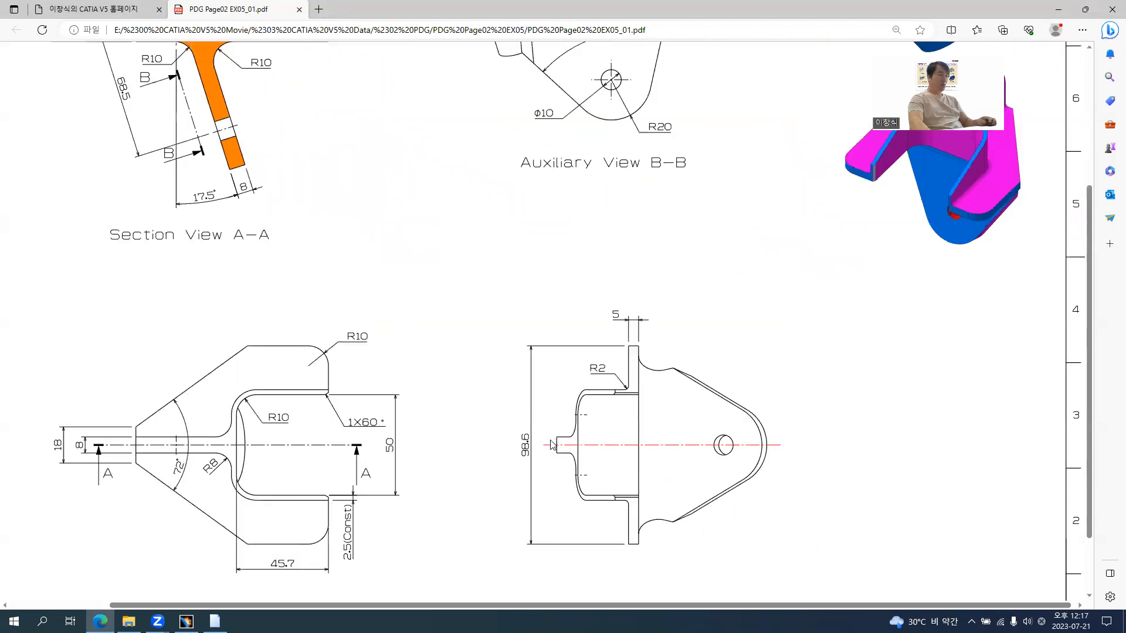
{"action": "scroll", "coordinate": [551, 444], "scroll_direction": "up", "scroll_amount": 2, "text": "ctrl"}
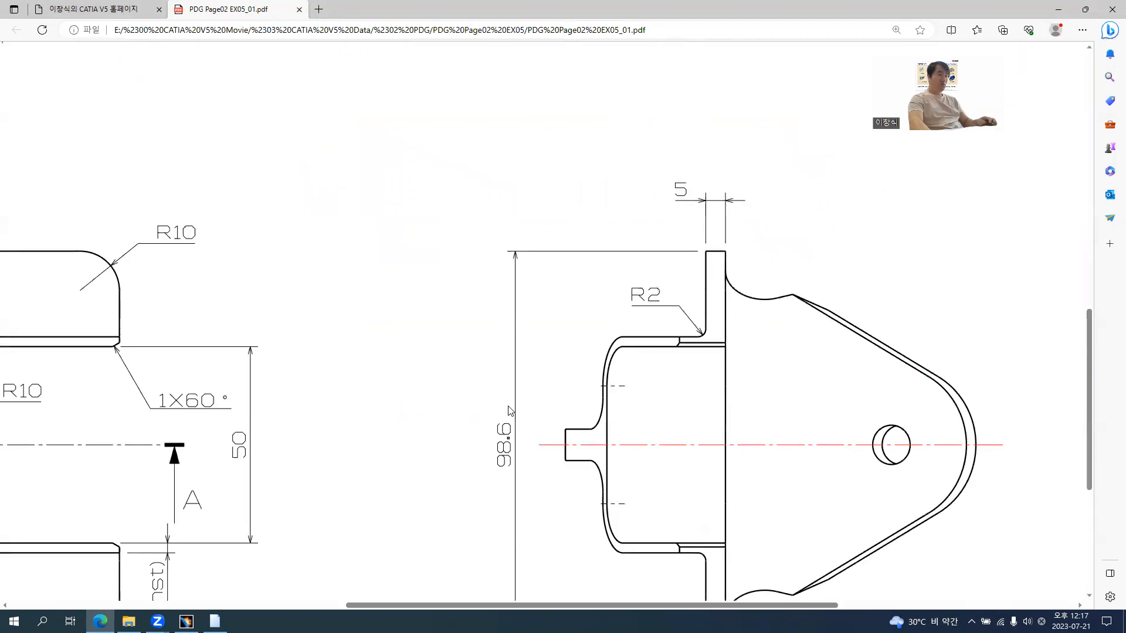
{"action": "scroll", "coordinate": [508, 411], "scroll_direction": "down", "scroll_amount": 3, "text": "ctrl"}
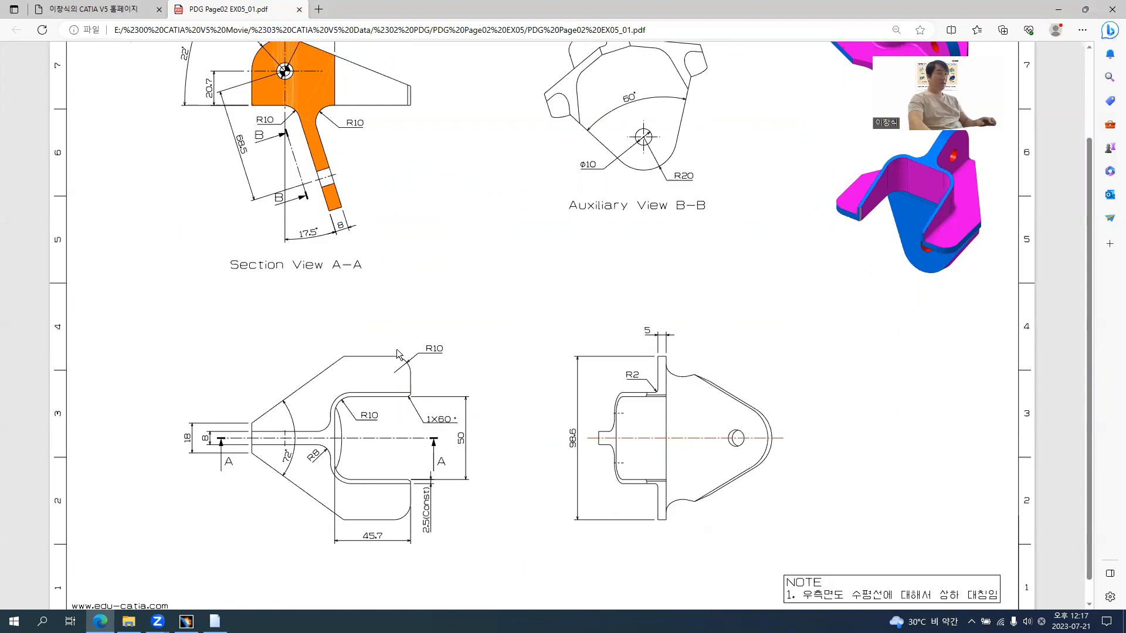
{"action": "key", "text": "alt+Tab"}
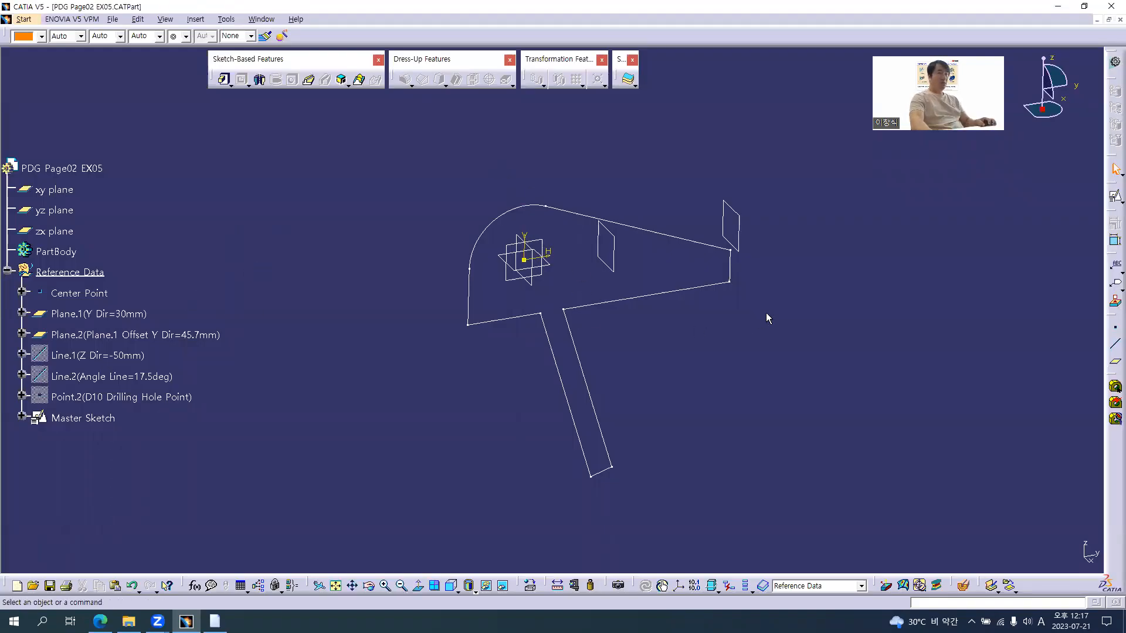
- Create a plane offset from the yz plane by 98.6/2 mm (49.3 mm)
{"action": "left_click", "coordinate": [1112, 366]}
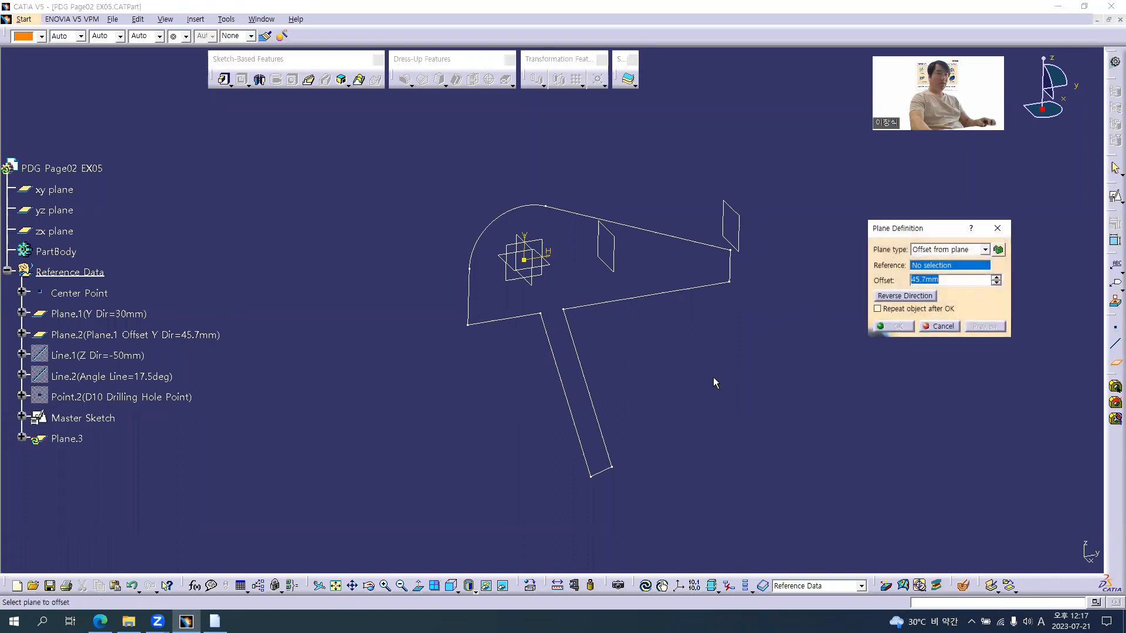
{"action": "left_click", "coordinate": [514, 276]}
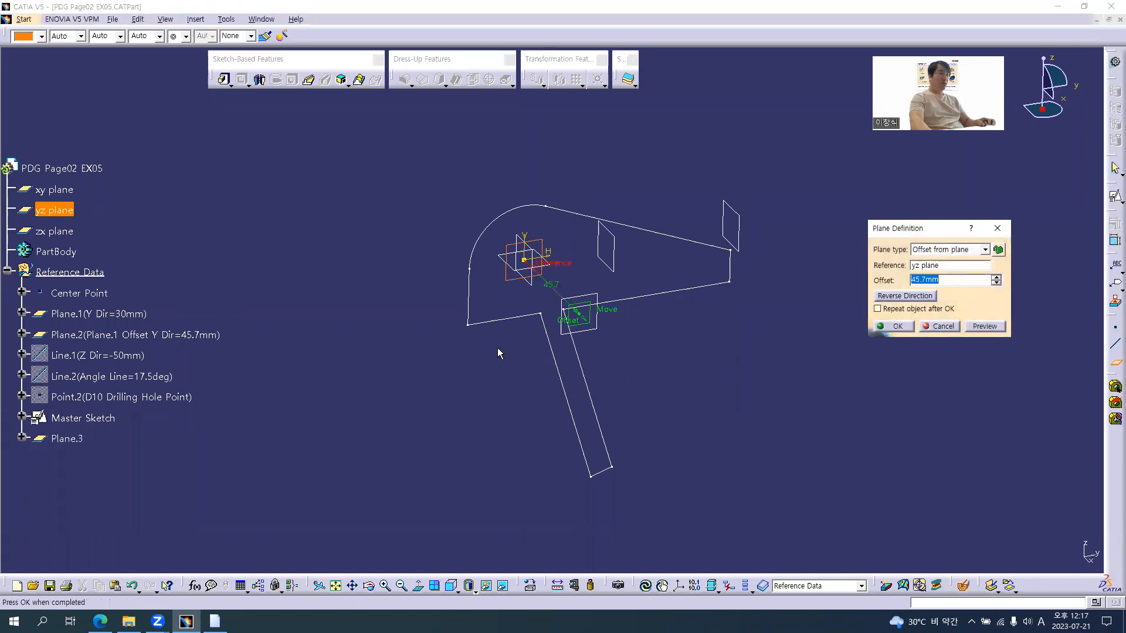
{"action": "key", "text": "alt+Tab"}
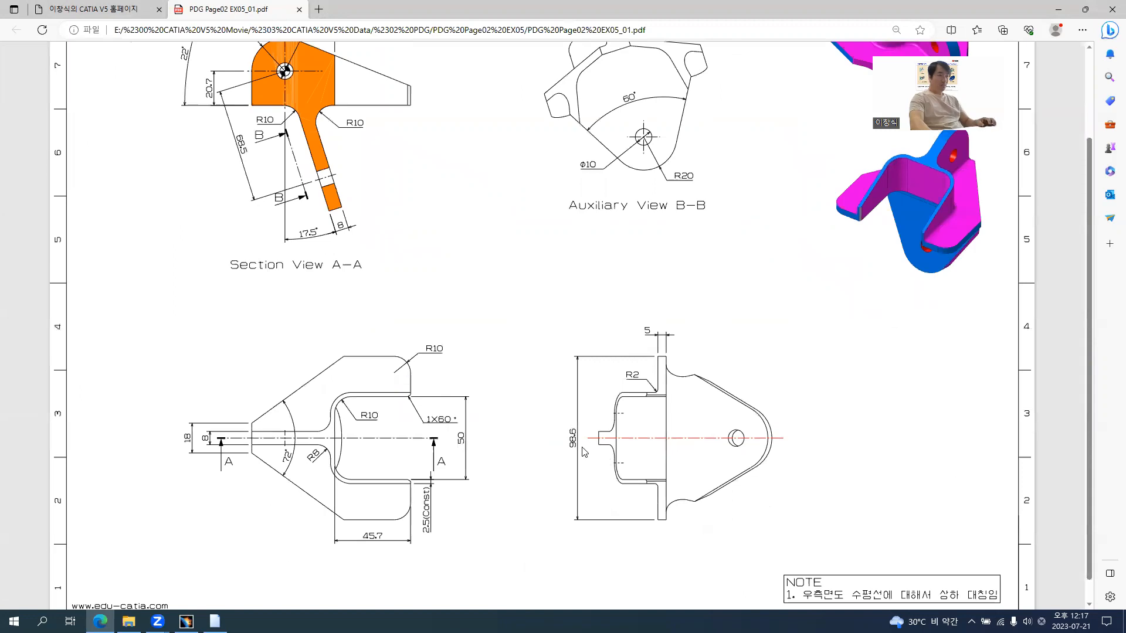
{"action": "key", "text": "alt+Tab"}
{"action": "type", "text": "9"}
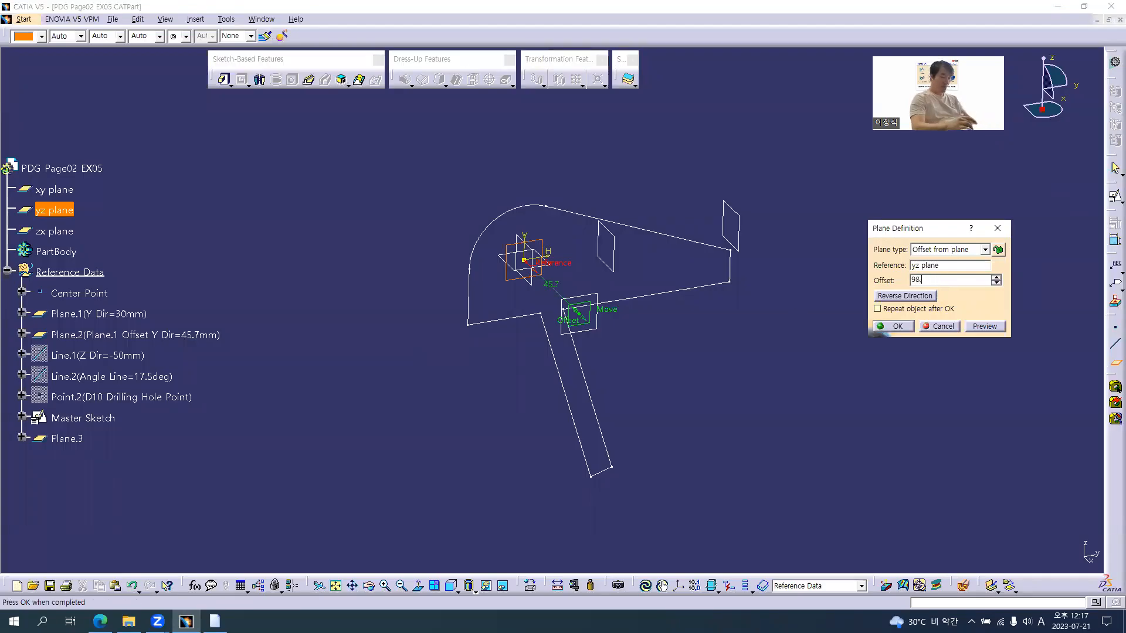
{"action": "type", "text": "8.6/2"}
{"action": "key", "text": "Tab"}
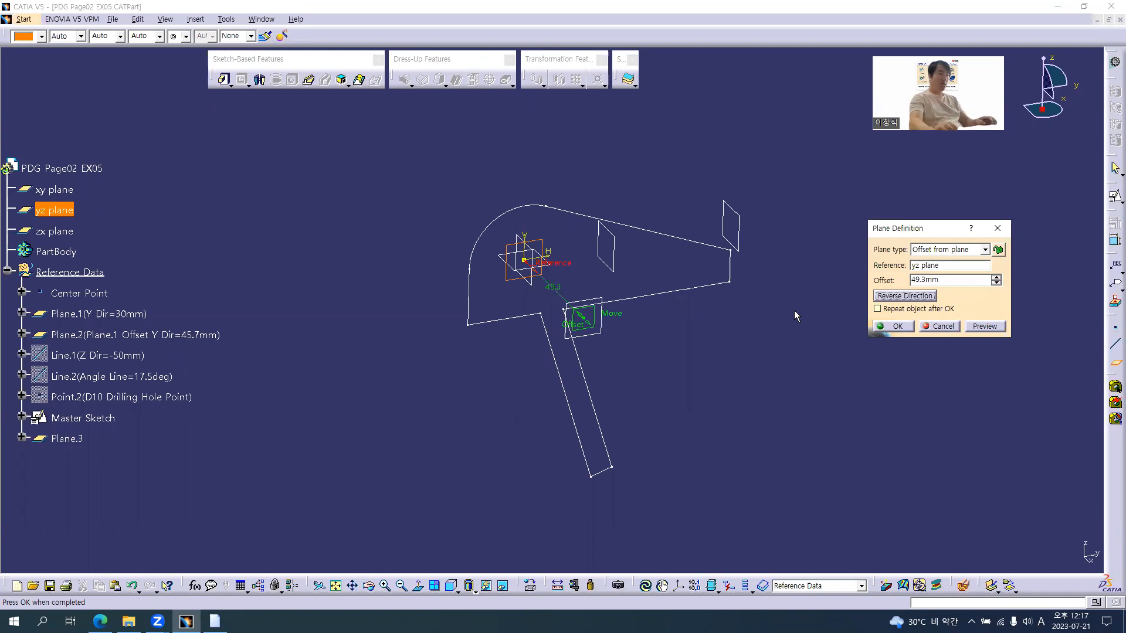
{"action": "left_click", "coordinate": [895, 327]}
- Rename the new offset plane as Plane.3(Main Pad Limits Plane_01)
{"action": "left_click", "coordinate": [81, 440]}
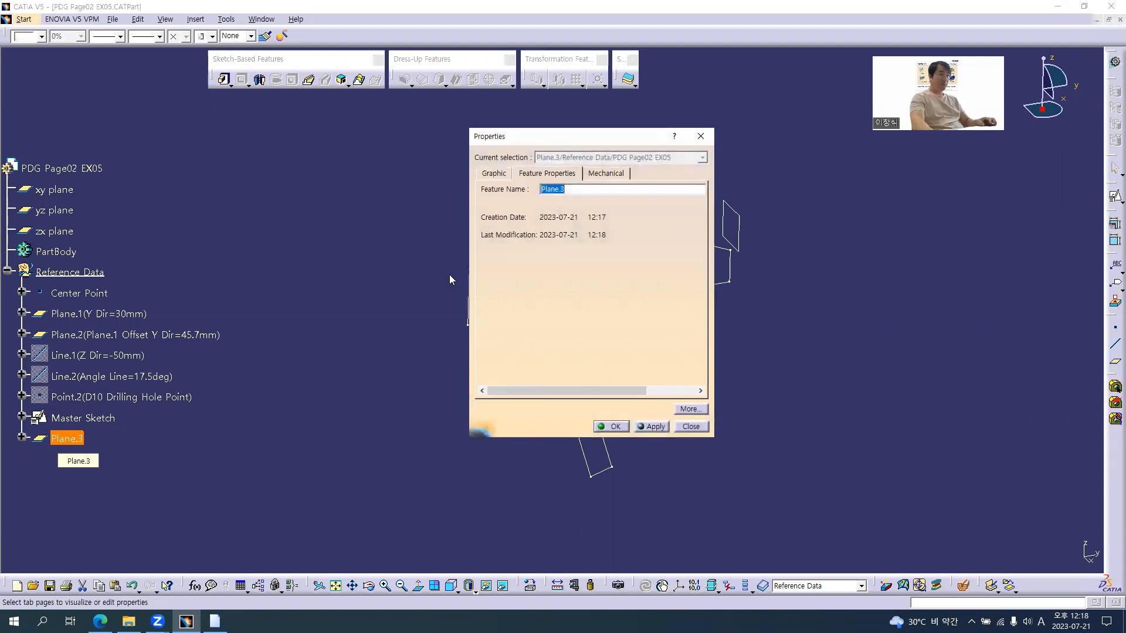
{"action": "left_click", "coordinate": [589, 191]}
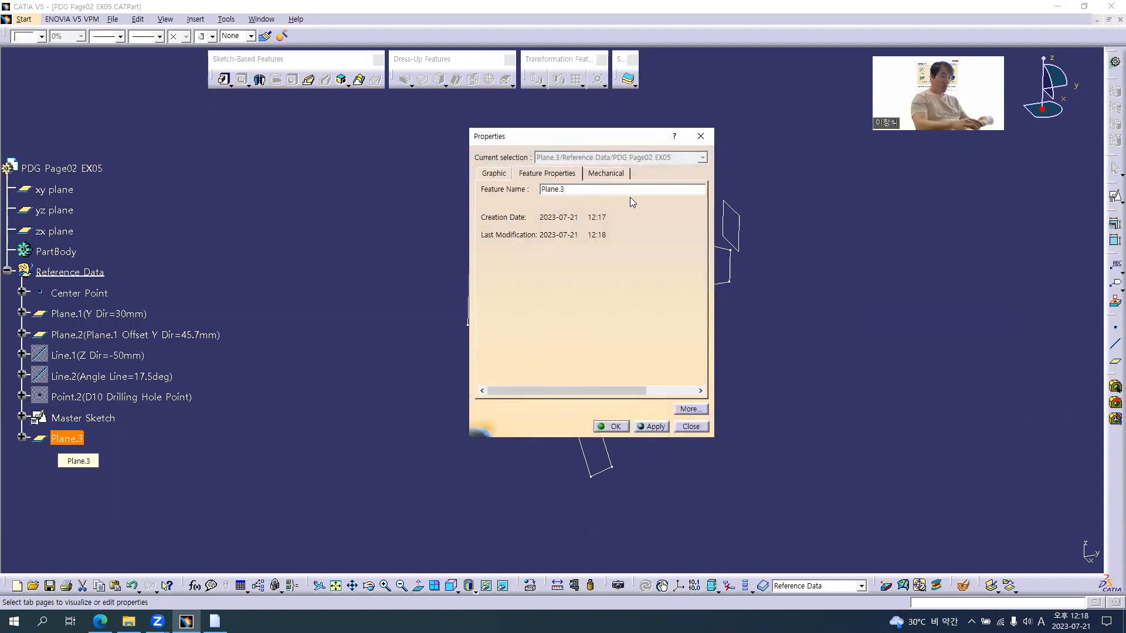
{"action": "type", "text": "(P"}
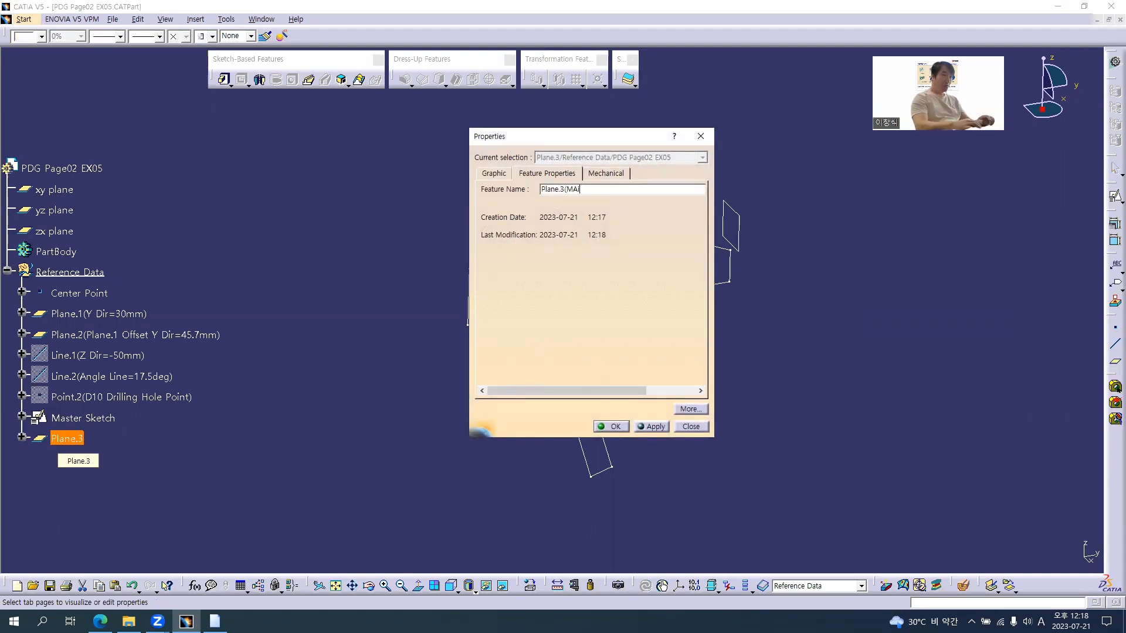
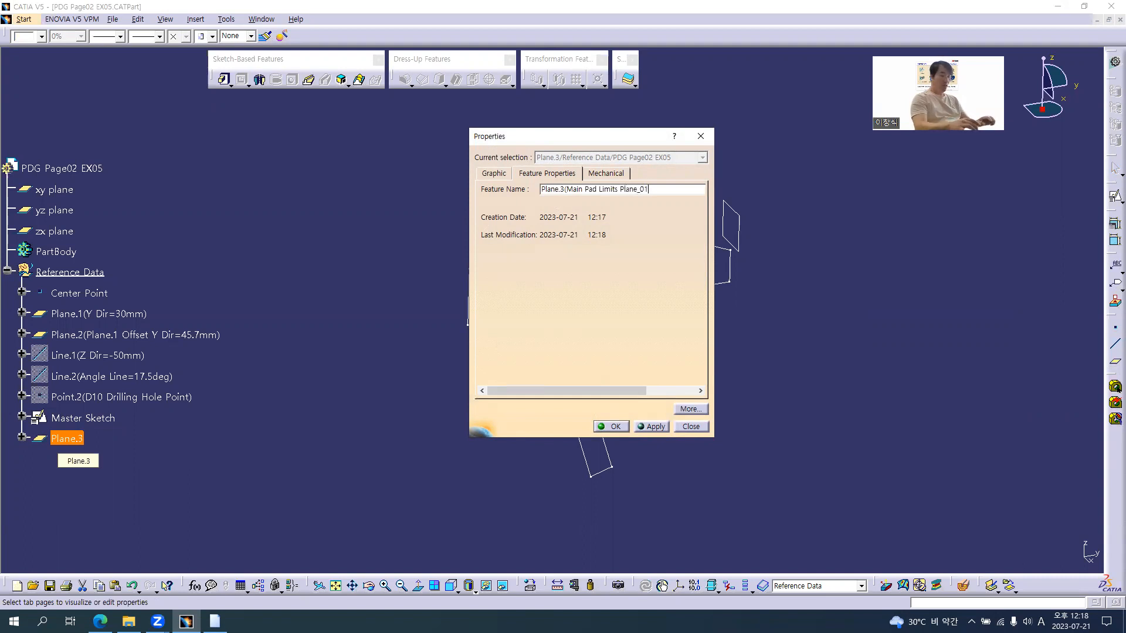
{"action": "key", "text": "Return"}
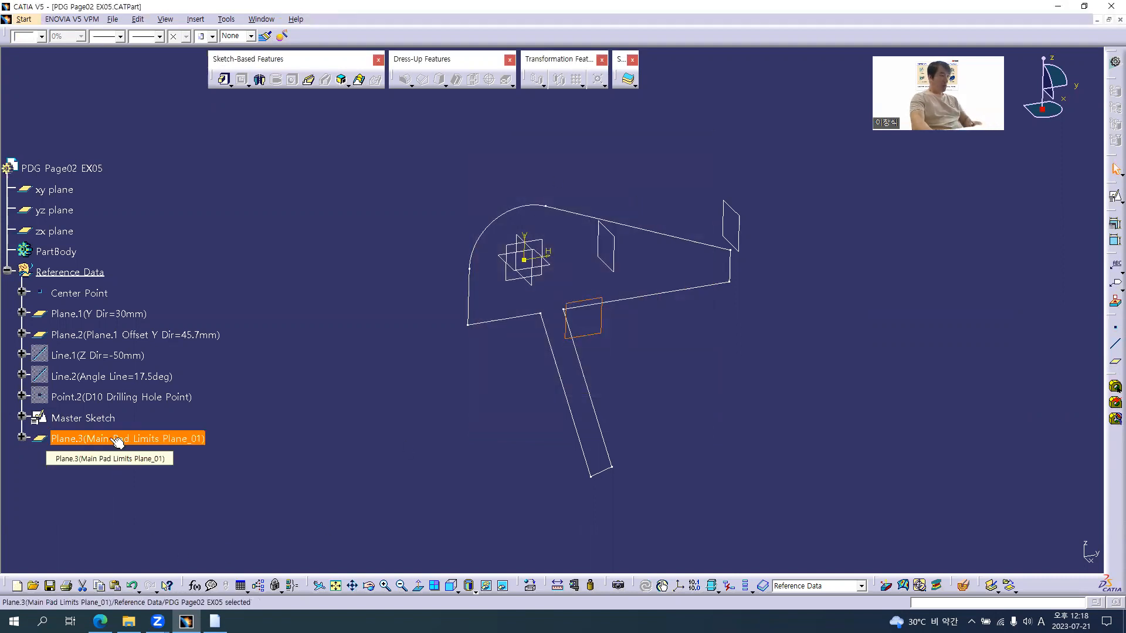
- Duplicate the Main Pad Limits Plane_01 plane and rename the copy as Plane.3(Main Pad Limits Plane_02)
{"action": "key", "text": "ctrl+c"}
{"action": "key", "text": "ctrl+v"}
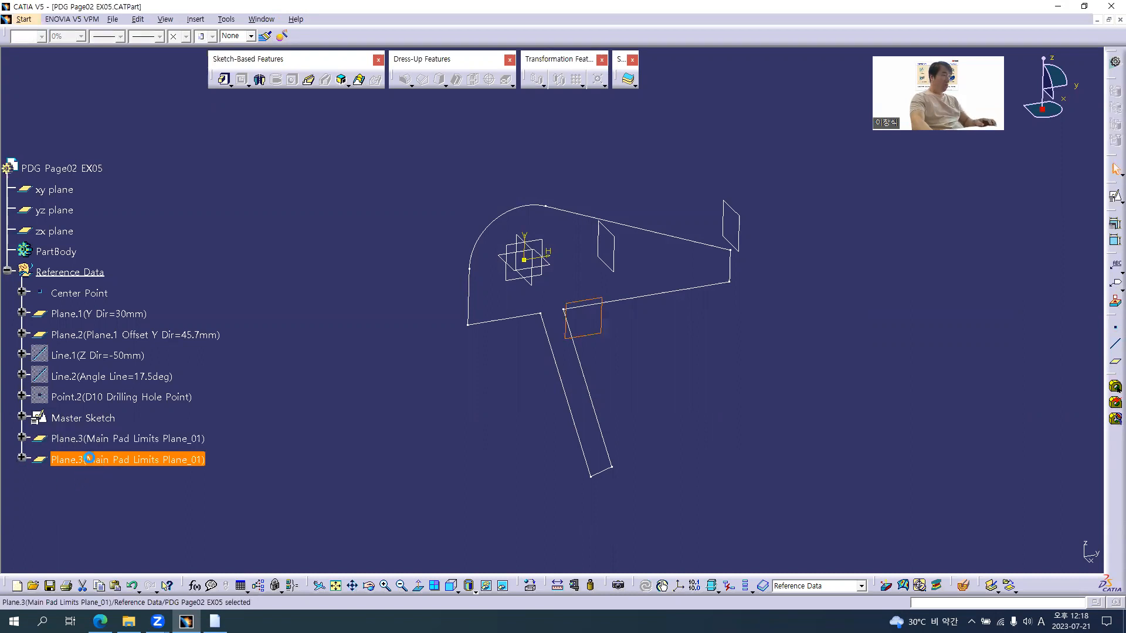
{"action": "key", "text": "alt+Return"}
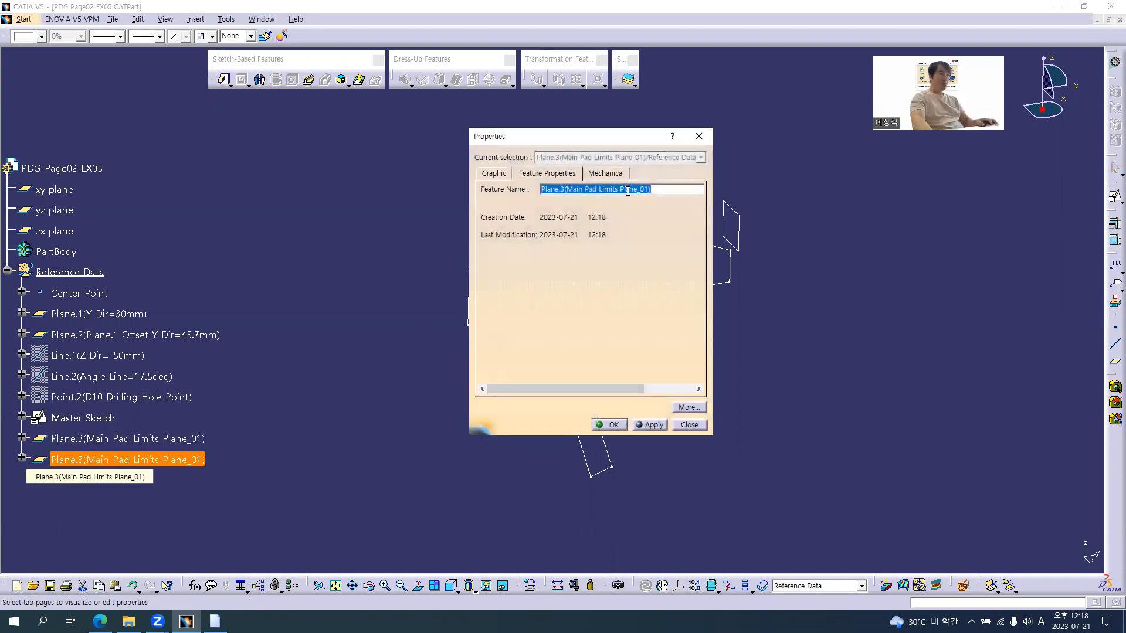
{"action": "left_click_drag", "start_coordinate": [644, 188], "coordinate": [652, 189]}
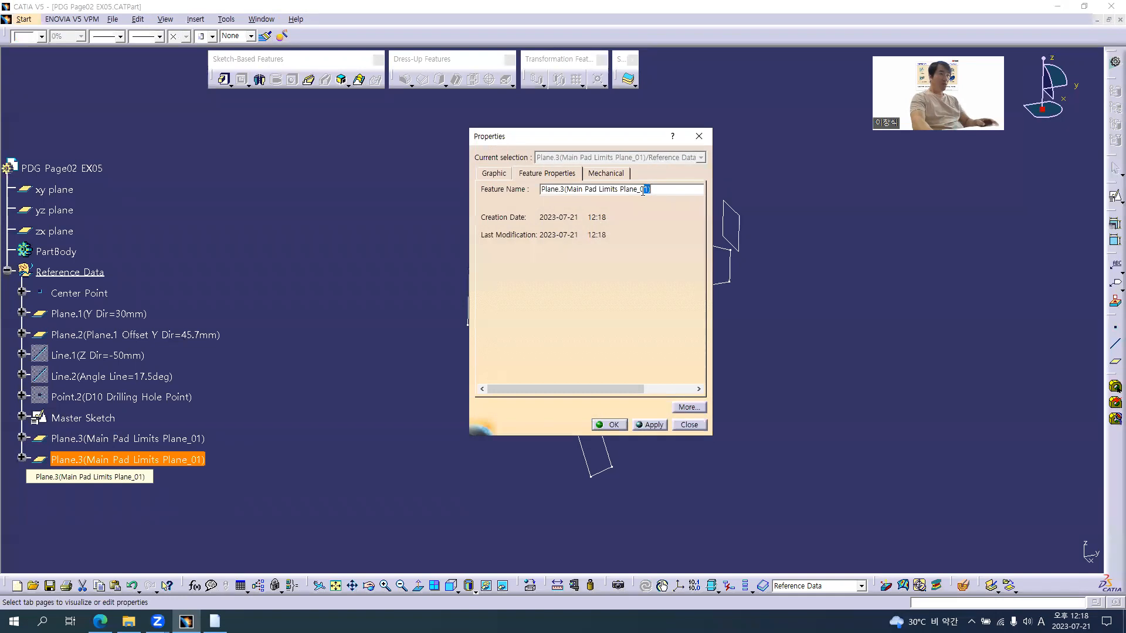
{"action": "left_click", "coordinate": [610, 424]}
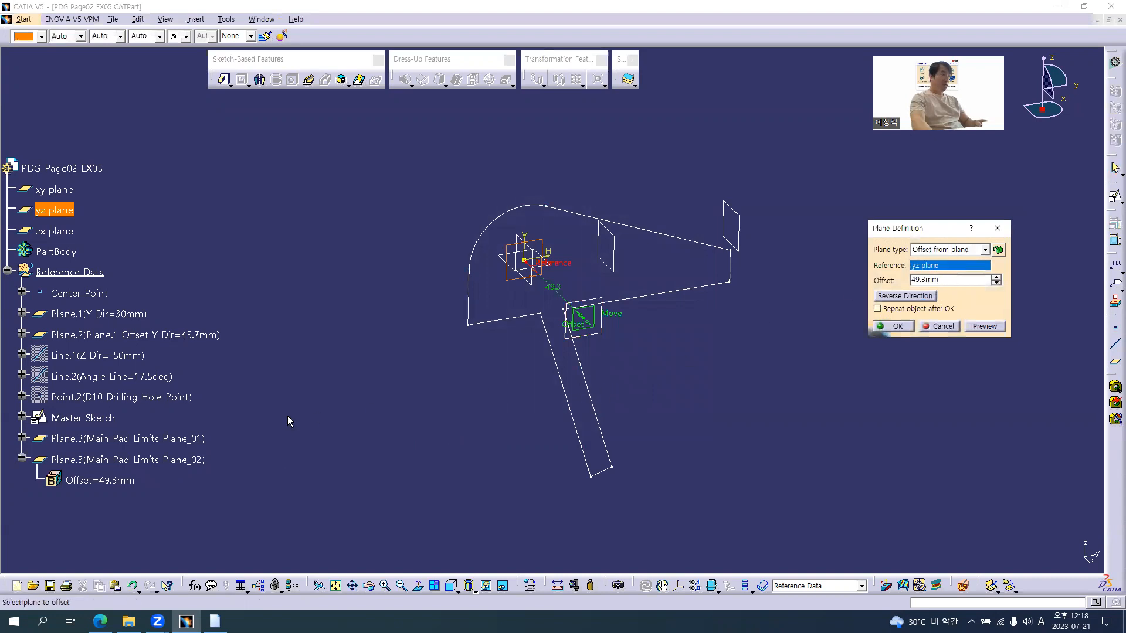
- Redefine the Main Pad Limits Plane_02 plane as a reversed offset of 98.6 mm from Main Pad Limits Plane_01
{"action": "left_click", "coordinate": [137, 440]}
{"action": "left_click", "coordinate": [906, 296]}
{"action": "key", "text": "alt+Tab"}
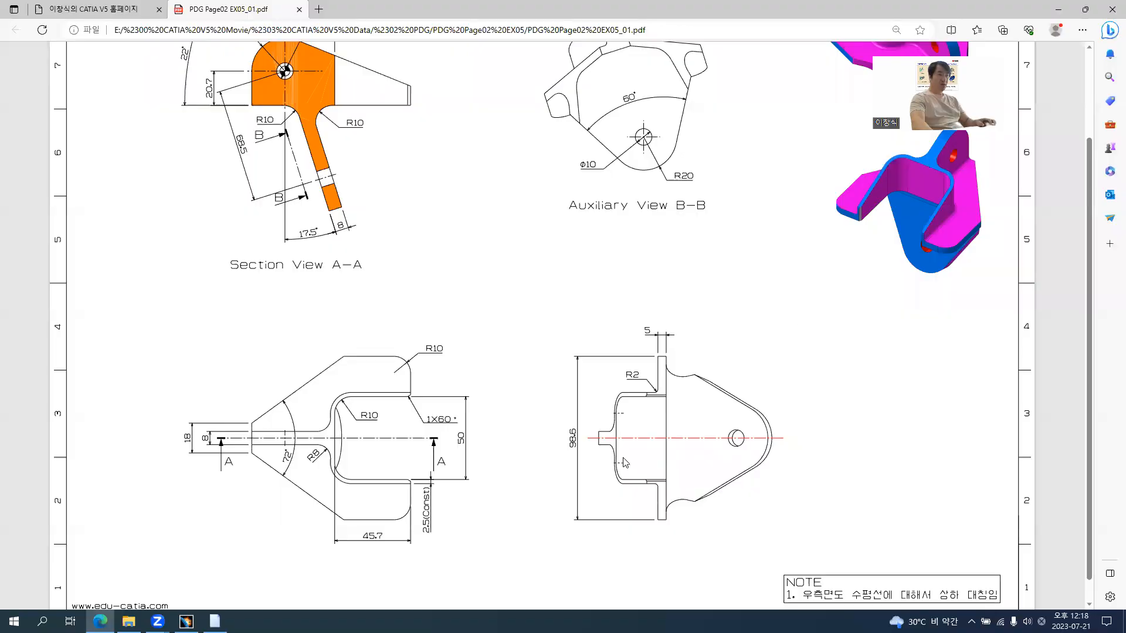
{"action": "scroll", "coordinate": [589, 447], "scroll_direction": "up", "scroll_amount": 3, "text": "ctrl"}
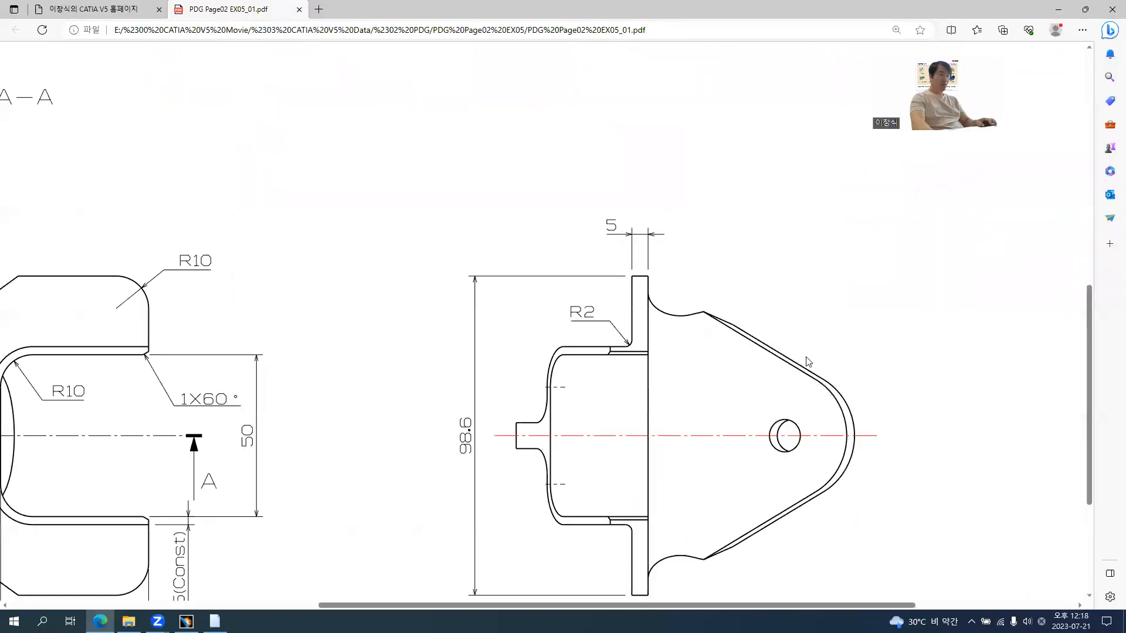
{"action": "key", "text": "alt+Tab"}
{"action": "type", "text": "98"}
{"action": "key", "text": "Return"}
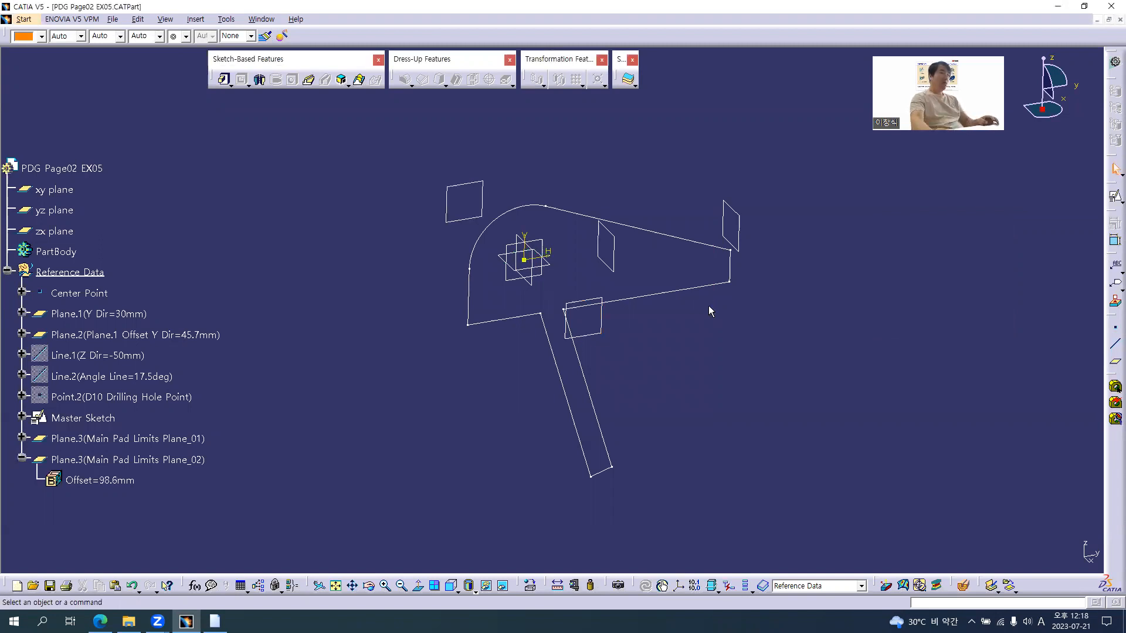
{"action": "middle_click_drag", "start_coordinate": [537, 354], "coordinate": [542, 410]}
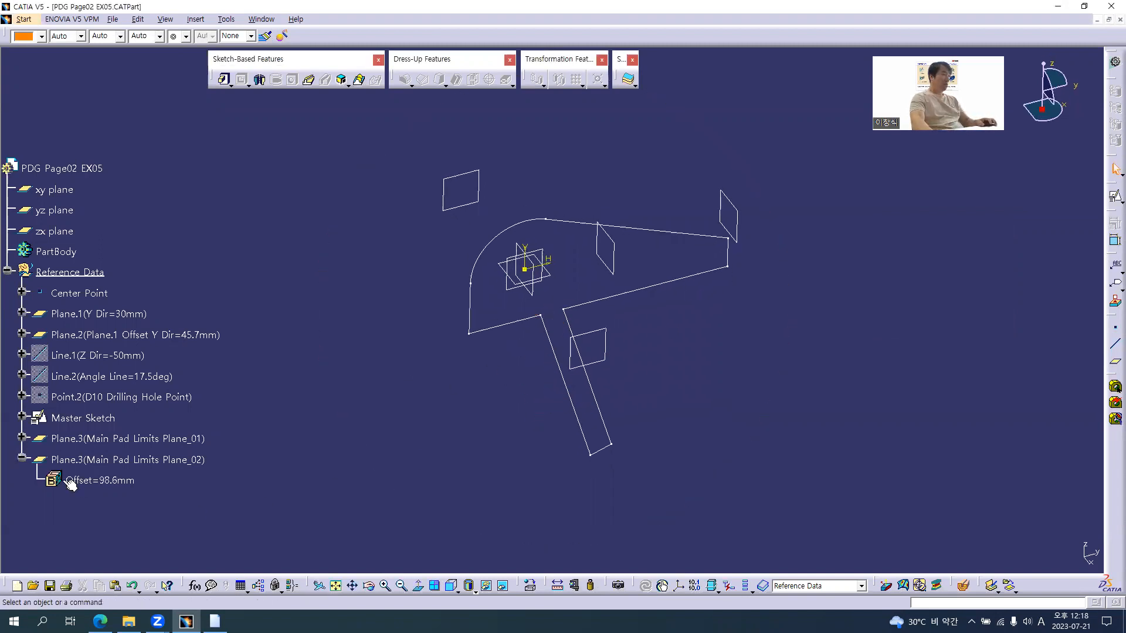
{"action": "left_click", "coordinate": [22, 458]}
- Insert a new body into the part and rename it Main Body
{"action": "key", "text": "alt+i"}
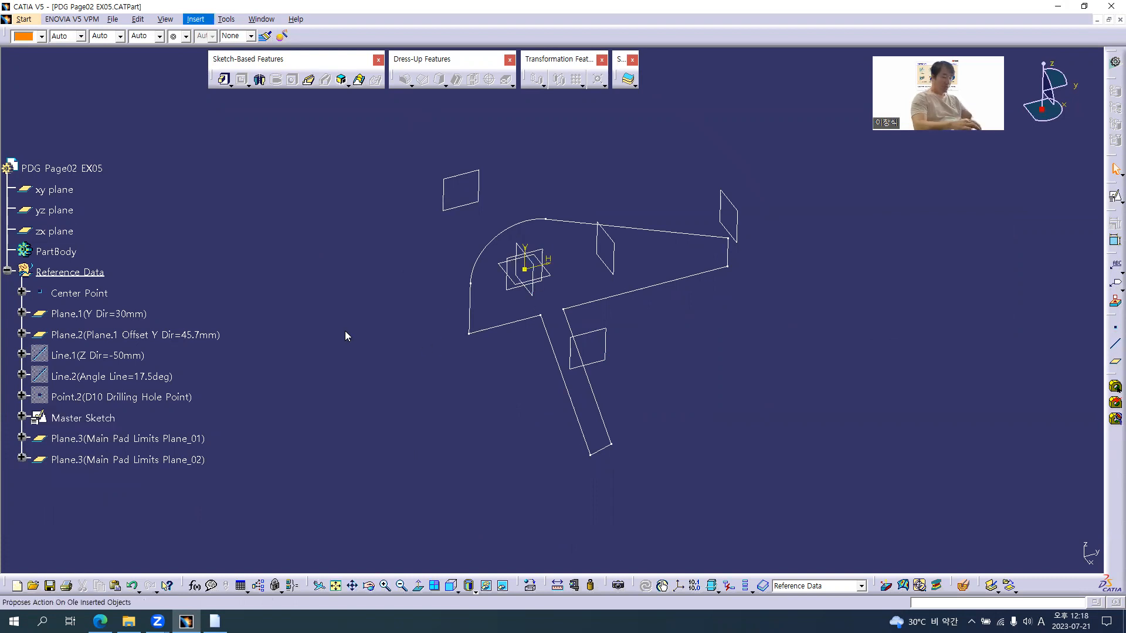
{"action": "key", "text": "Return"}
{"action": "left_click", "coordinate": [52, 480]}
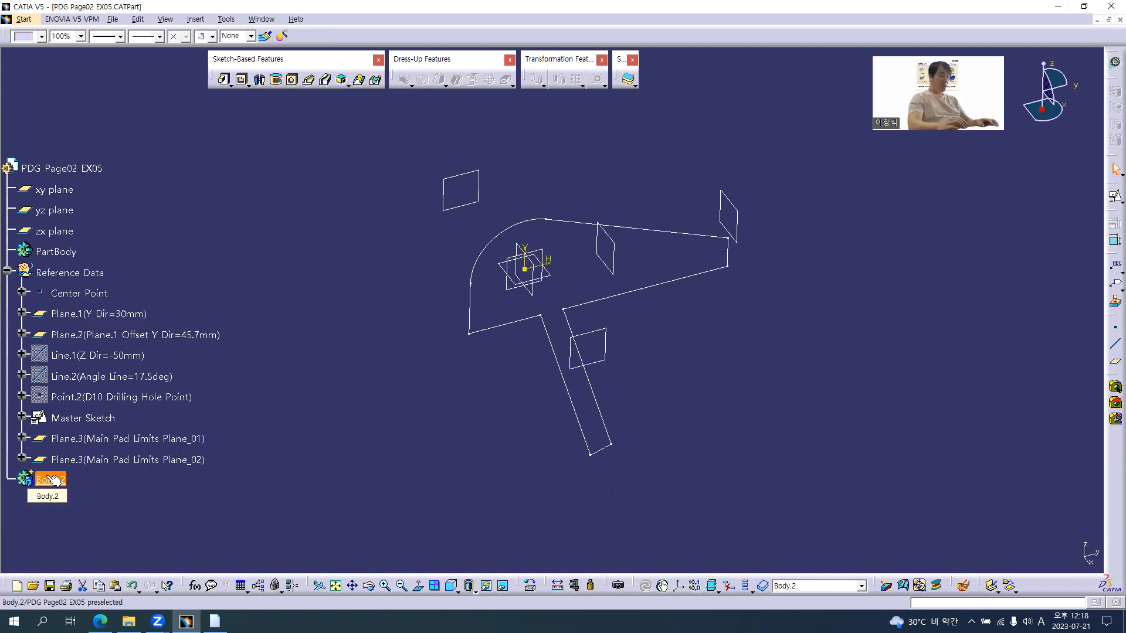
{"action": "key", "text": "alt+Return"}
{"action": "type", "text": "Main Body"}
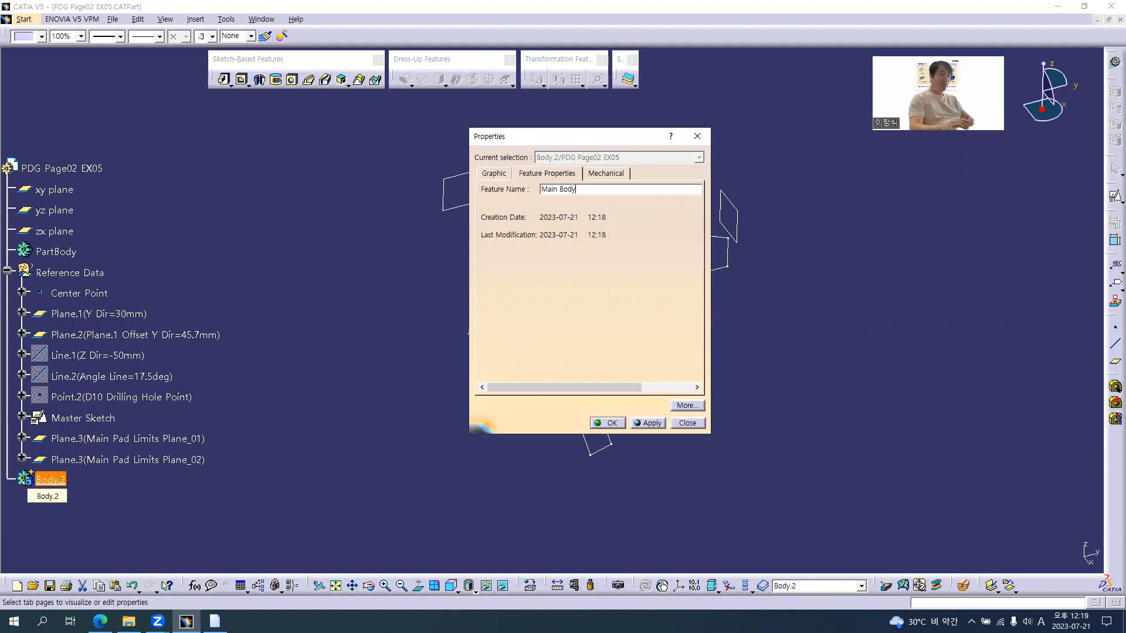
{"action": "key", "text": "Return"}
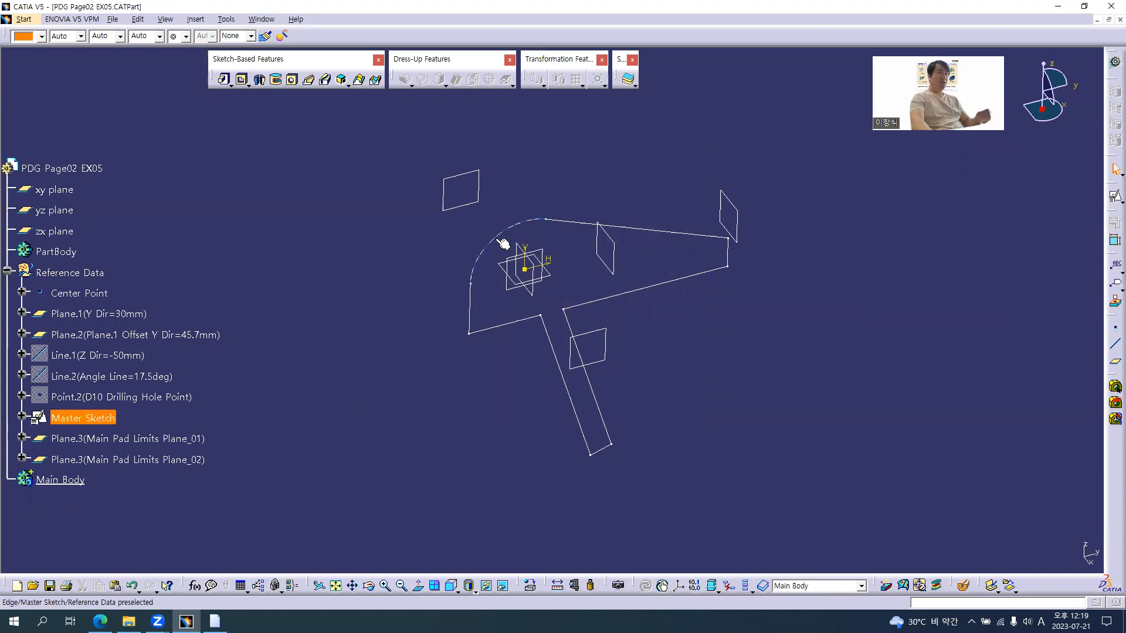
- Start a pad in Main Body, using the bracket outline of the Master Sketch as a sub-element profile
{"action": "left_click", "coordinate": [223, 79]}
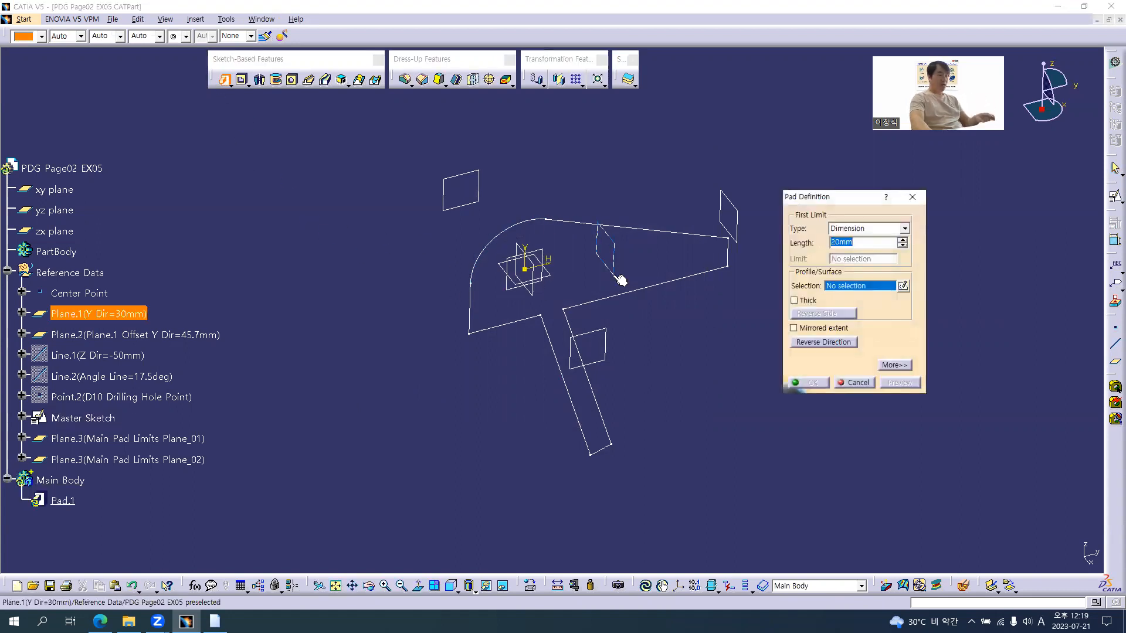
{"action": "key", "text": "alt+Tab"}
{"action": "scroll", "coordinate": [373, 387], "scroll_direction": "down", "scroll_amount": 5, "text": "ctrl"}
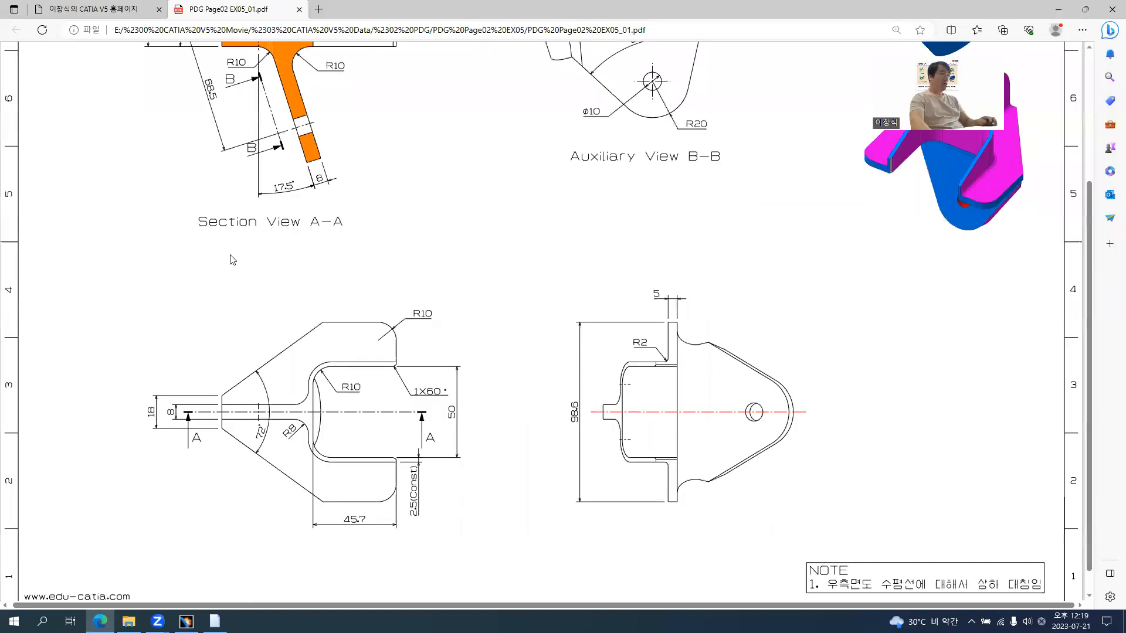
{"action": "scroll", "coordinate": [219, 206], "scroll_direction": "up", "scroll_amount": 5, "text": "ctrl"}
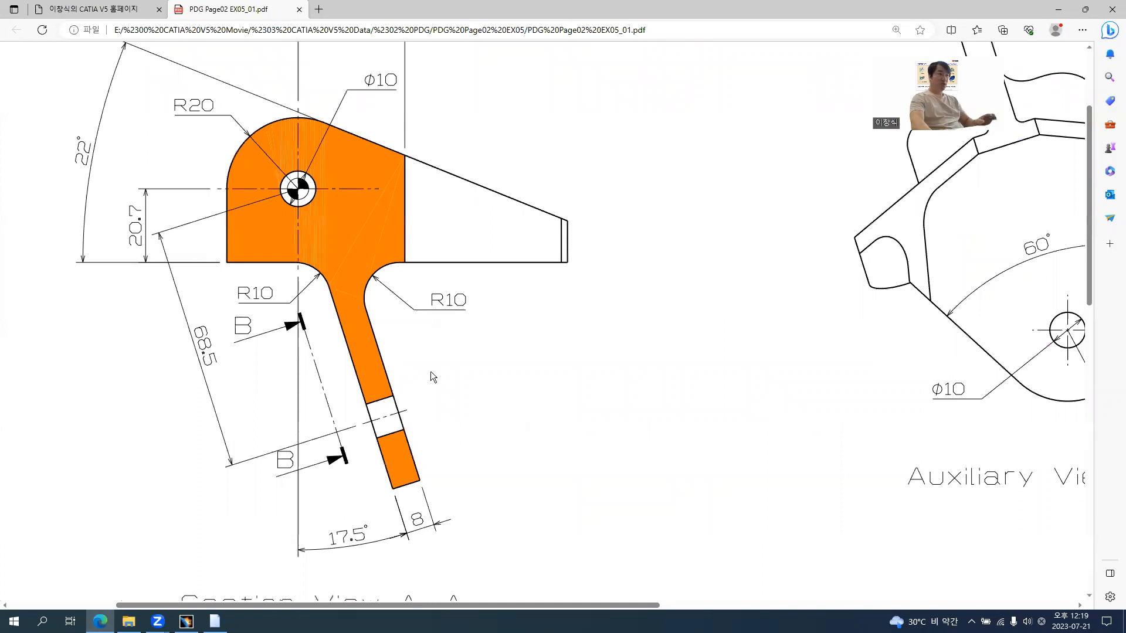
{"action": "key", "text": "alt+Tab"}
{"action": "right_click", "coordinate": [872, 292]}
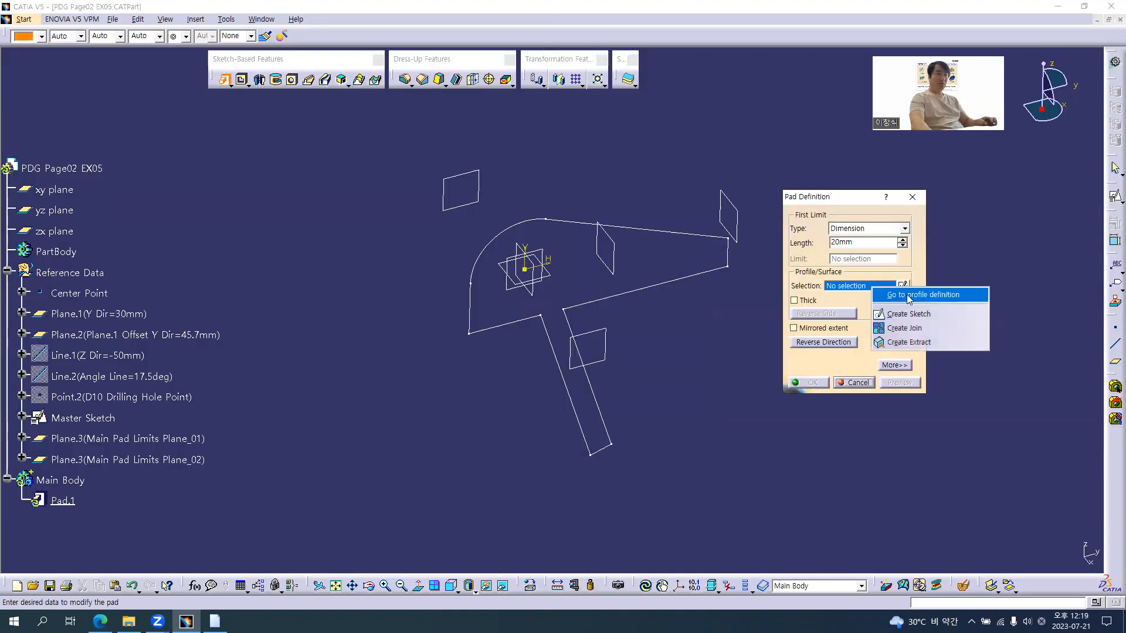
{"action": "left_click", "coordinate": [908, 298]}
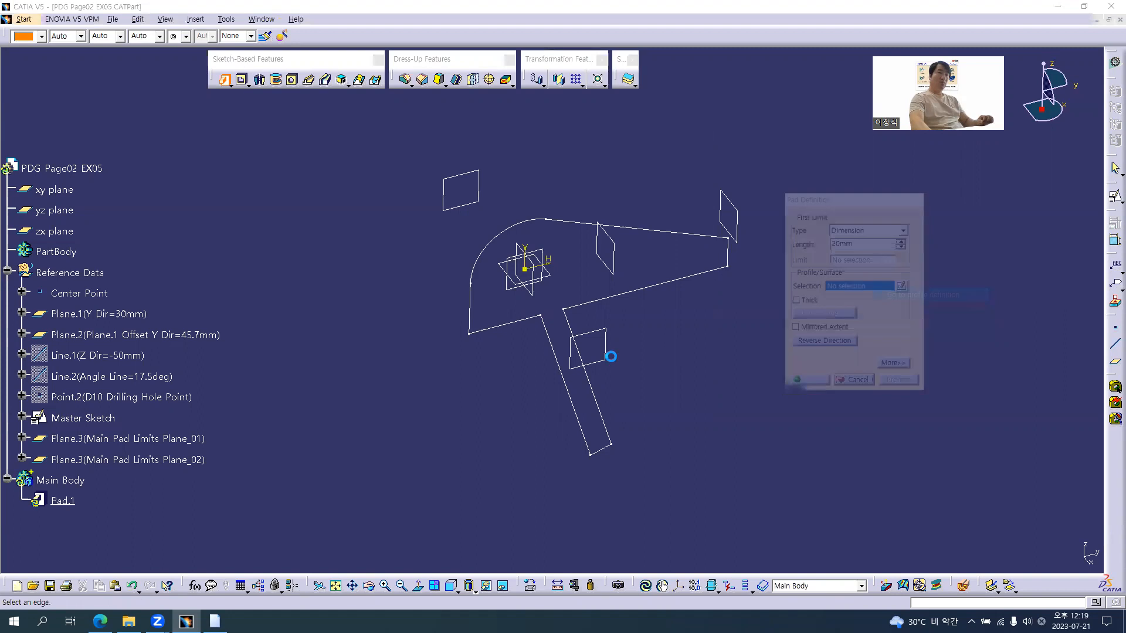
{"action": "left_click", "coordinate": [643, 294]}
{"action": "left_click", "coordinate": [820, 398]}
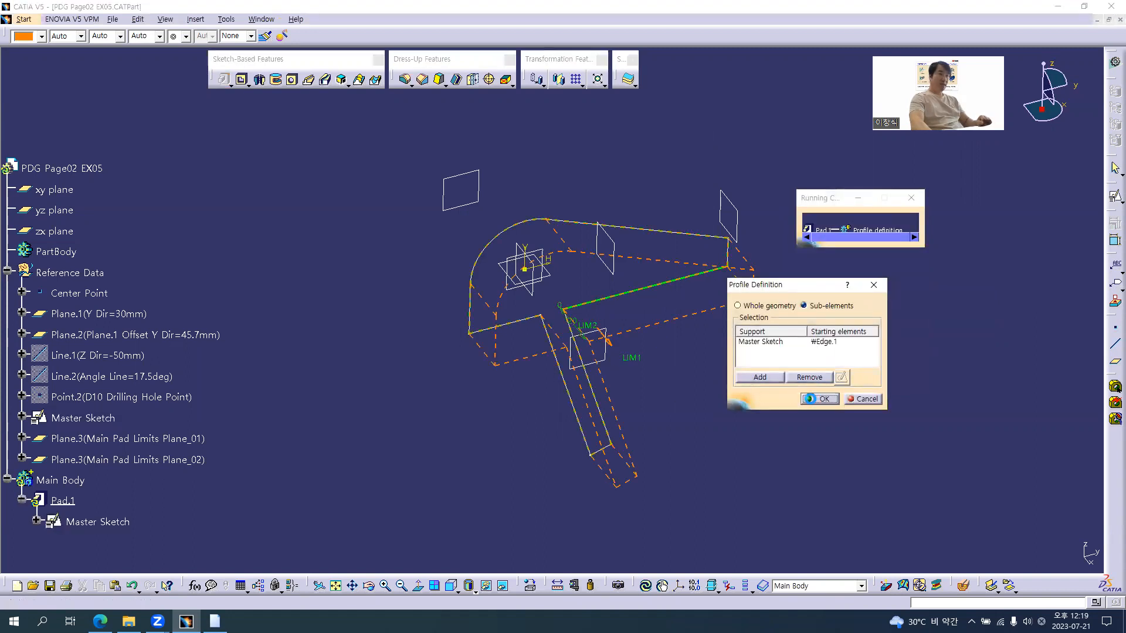
- Limit the pad up to plane on both sides, from Main Pad Limits Plane_01 to Main Pad Limits Plane_02, and create it
{"action": "left_click", "coordinate": [867, 228]}
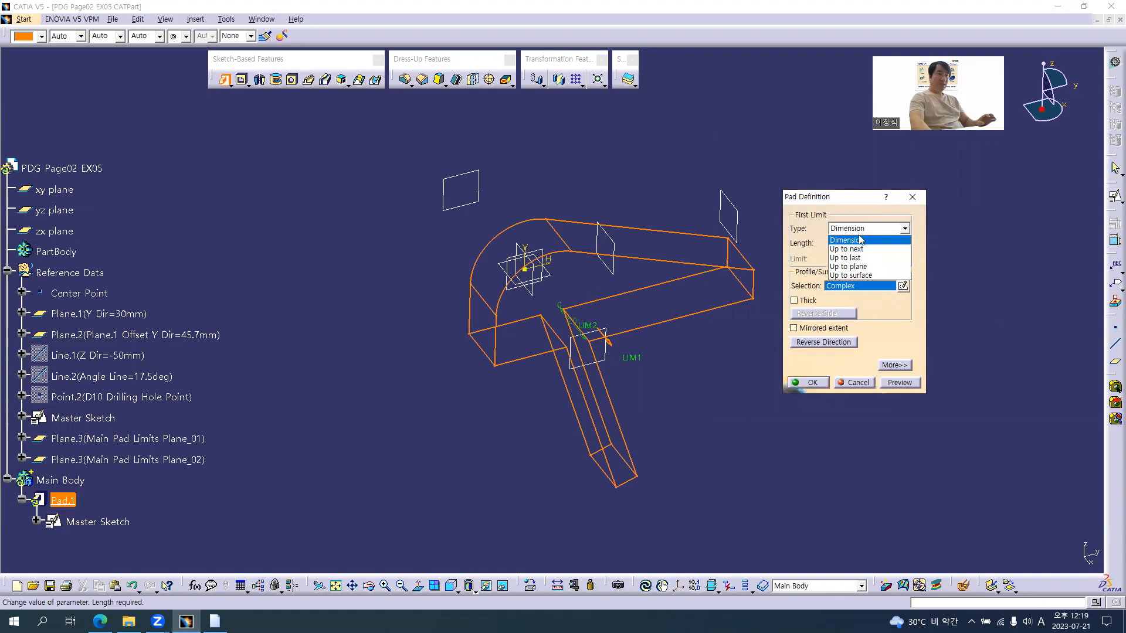
{"action": "left_click", "coordinate": [853, 268]}
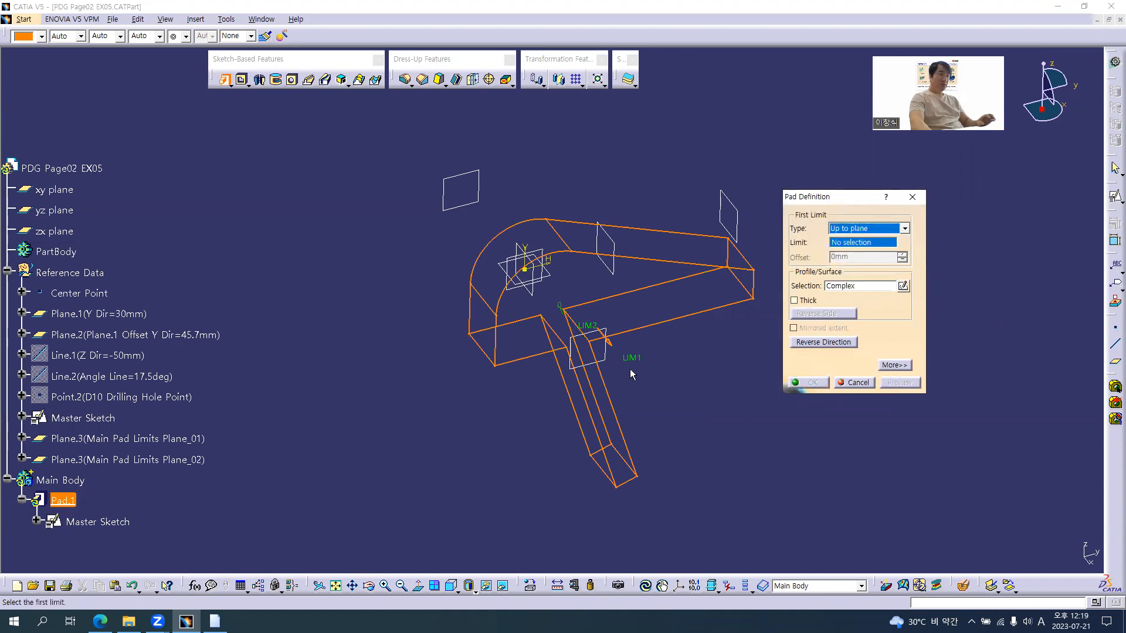
{"action": "left_click", "coordinate": [606, 355]}
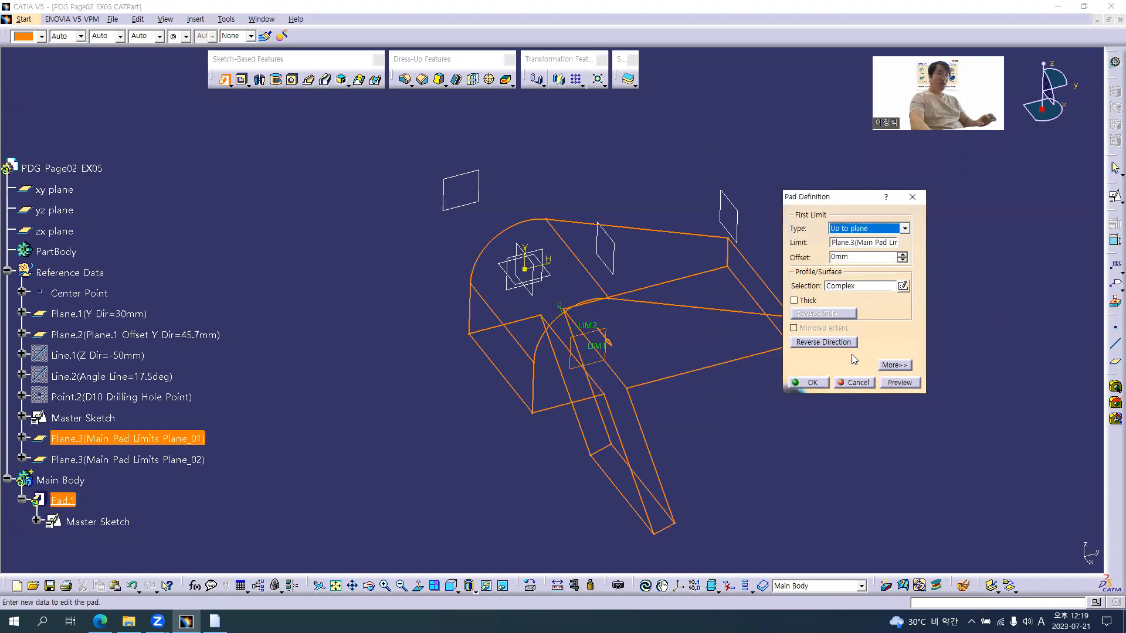
{"action": "left_click", "coordinate": [894, 364]}
{"action": "left_click", "coordinate": [987, 230]}
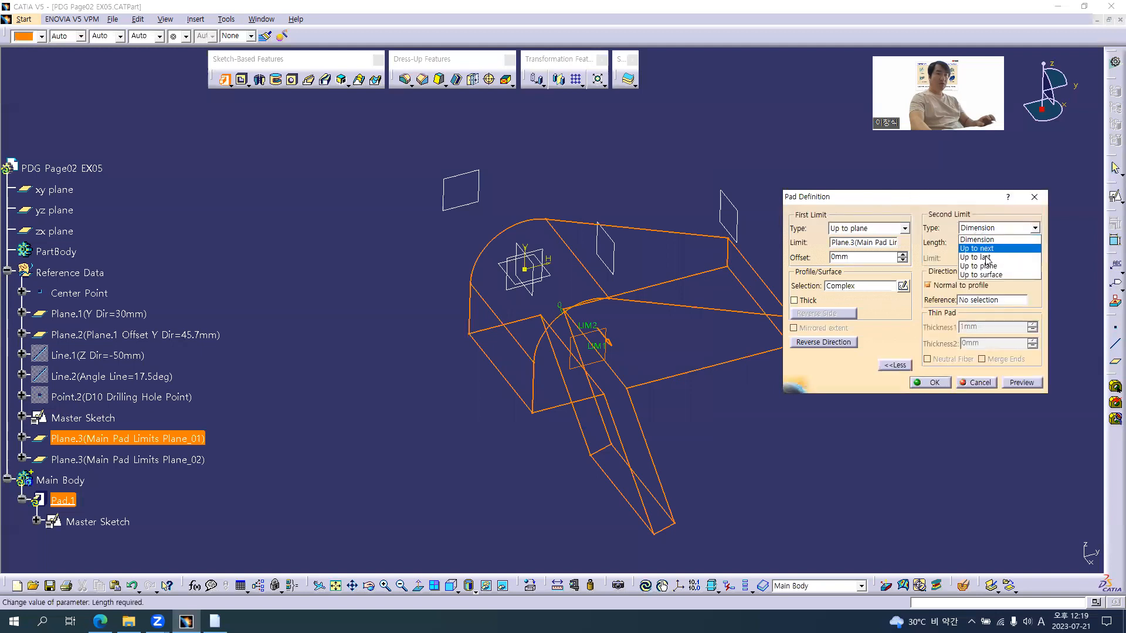
{"action": "left_click", "coordinate": [987, 267]}
{"action": "left_click", "coordinate": [461, 190]}
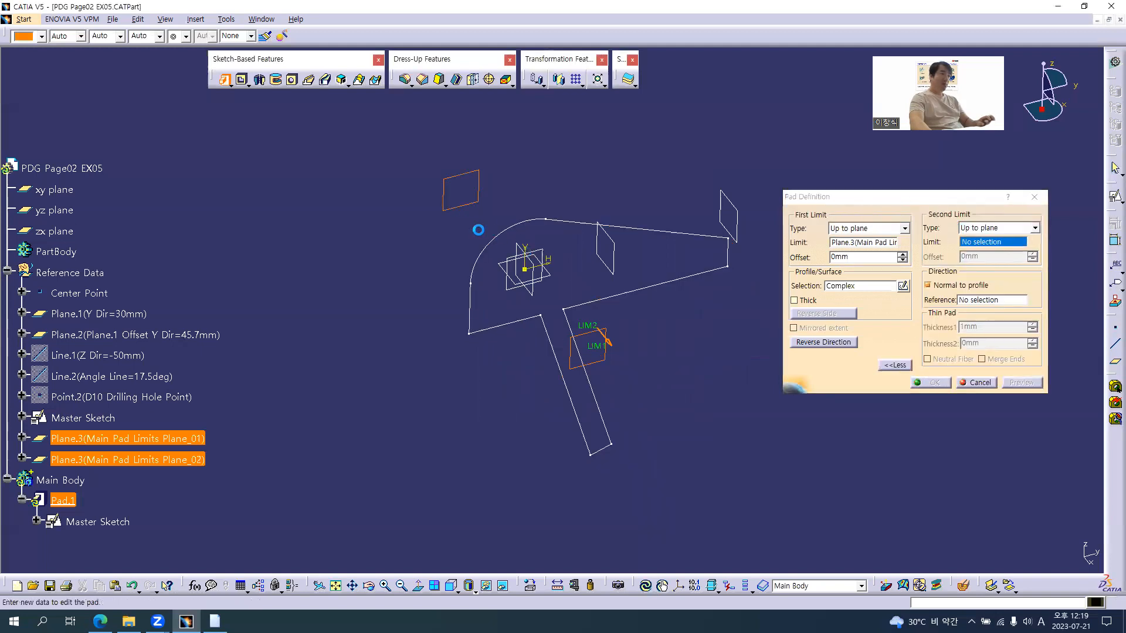
{"action": "left_click", "coordinate": [1021, 382]}
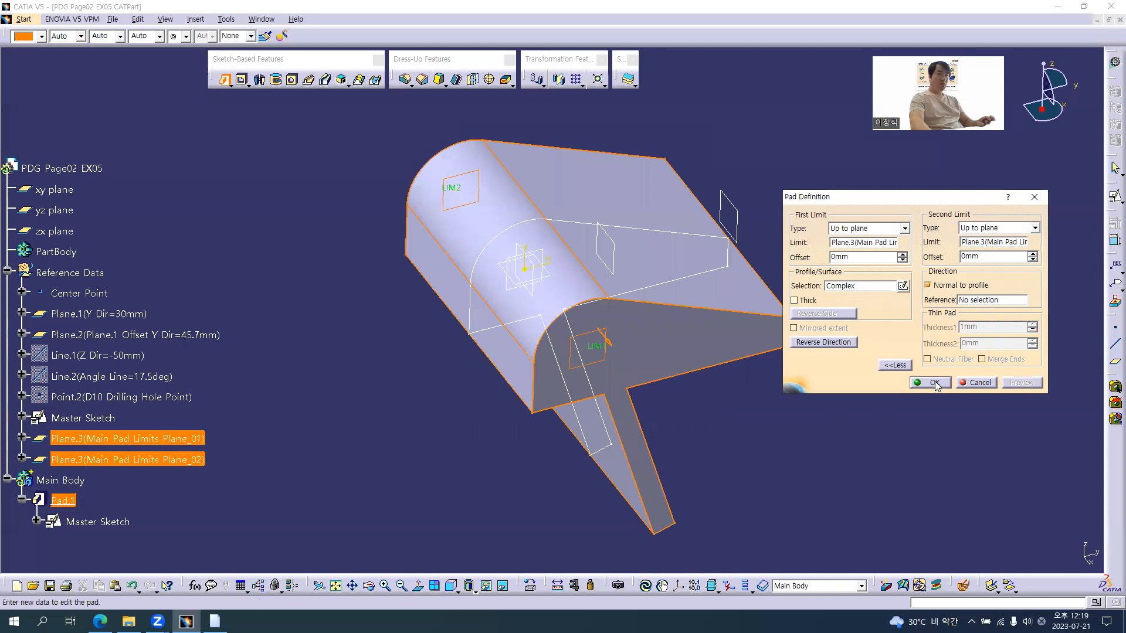
{"action": "left_click", "coordinate": [930, 382]}
- Colour the Main Body blue and turn the model to view the pad from the side
{"action": "left_click", "coordinate": [58, 480]}
{"action": "left_click", "coordinate": [24, 36]}
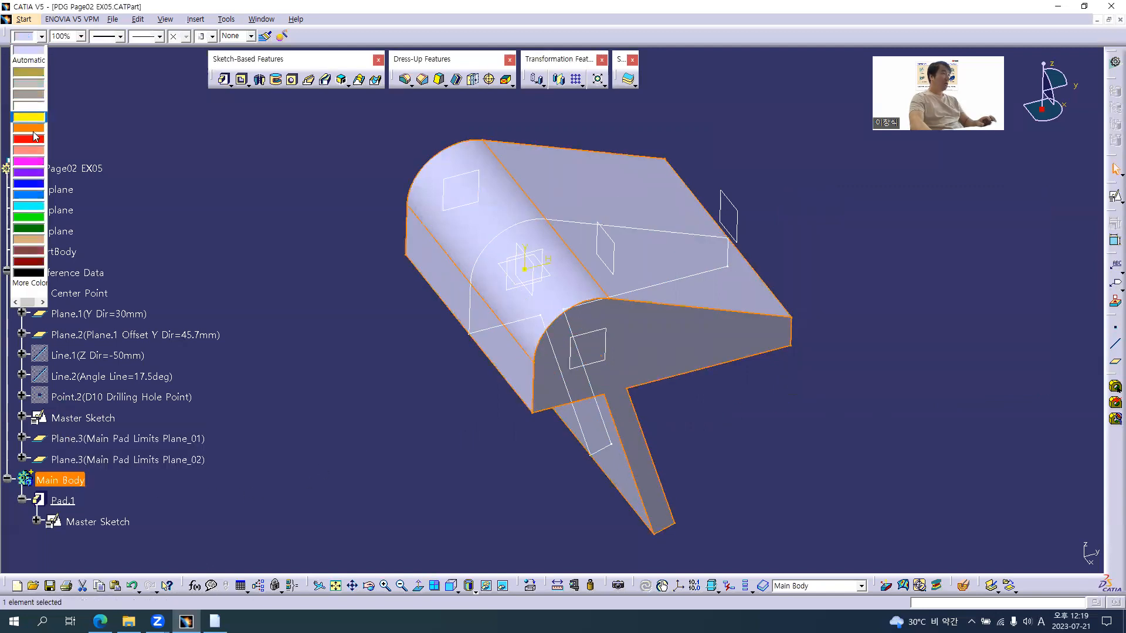
{"action": "left_click", "coordinate": [29, 185]}
{"action": "left_click", "coordinate": [281, 305]}
{"action": "middle_click_drag", "start_coordinate": [661, 420], "coordinate": [608, 314]}
{"action": "middle_click_drag", "start_coordinate": [1035, 240], "coordinate": [1030, 278]}
{"action": "middle_click_drag", "start_coordinate": [686, 320], "coordinate": [686, 322]}
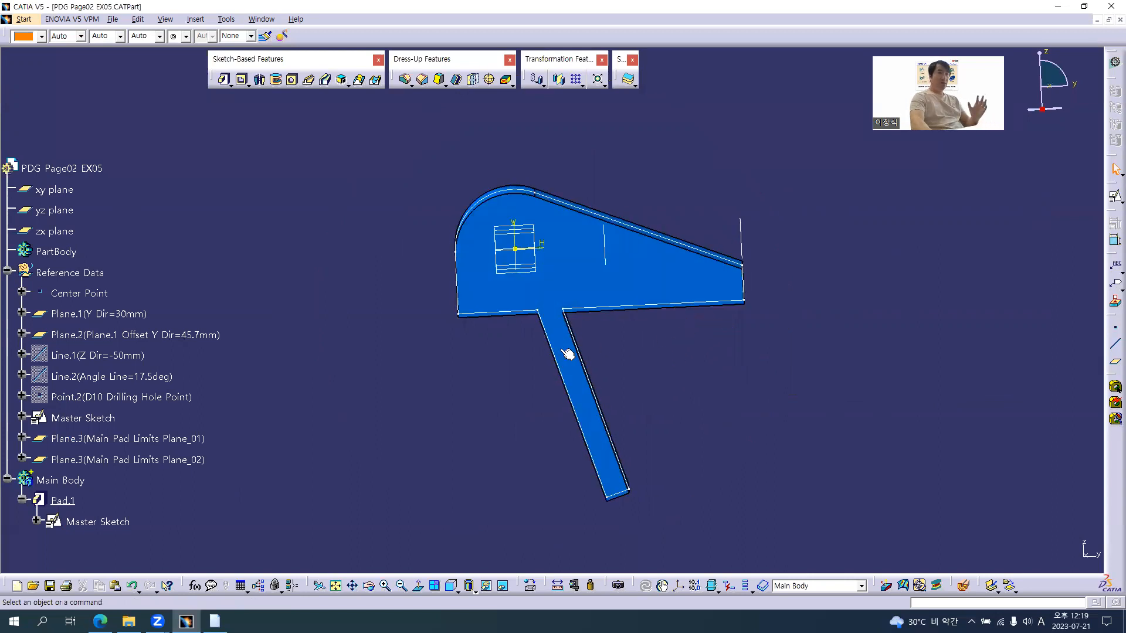
{"action": "middle_click_drag", "start_coordinate": [551, 355], "coordinate": [551, 351]}
{"action": "scroll", "coordinate": [478, 382], "scroll_direction": "down", "scroll_amount": 3}
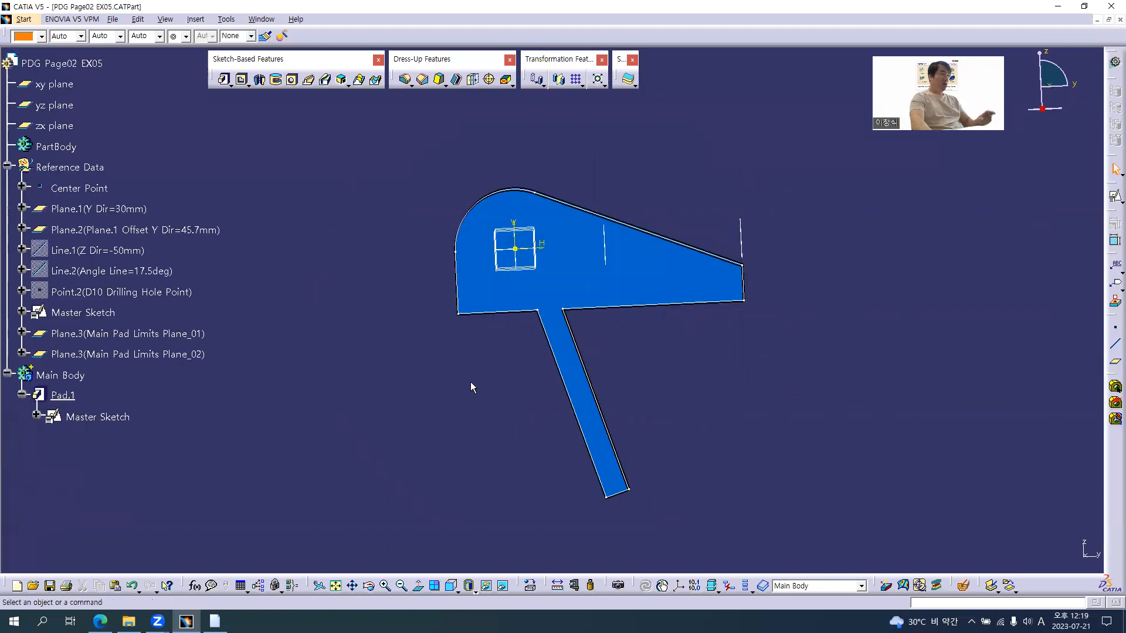
- Switch to the PDF drawing in Edge and examine the flange outline, pocket, wall thickness and fillet dimensions in the lower views
{"action": "key", "text": "alt+Tab"}
{"action": "scroll", "coordinate": [463, 346], "scroll_direction": "down", "scroll_amount": 4, "text": "ctrl"}
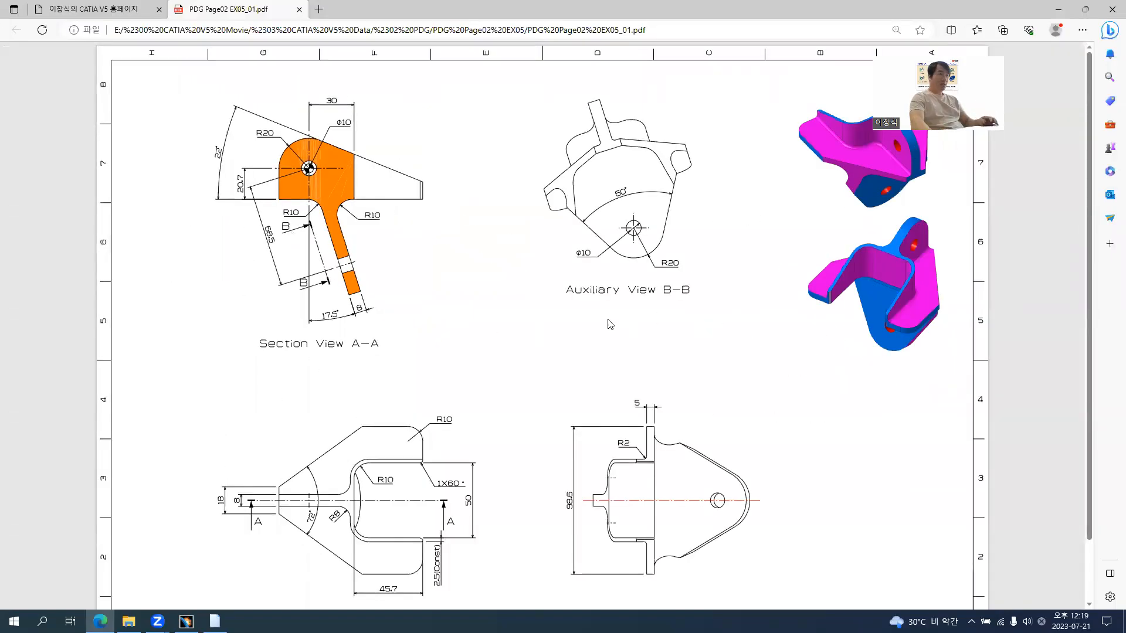
{"action": "scroll", "coordinate": [378, 453], "scroll_direction": "down", "scroll_amount": 1}
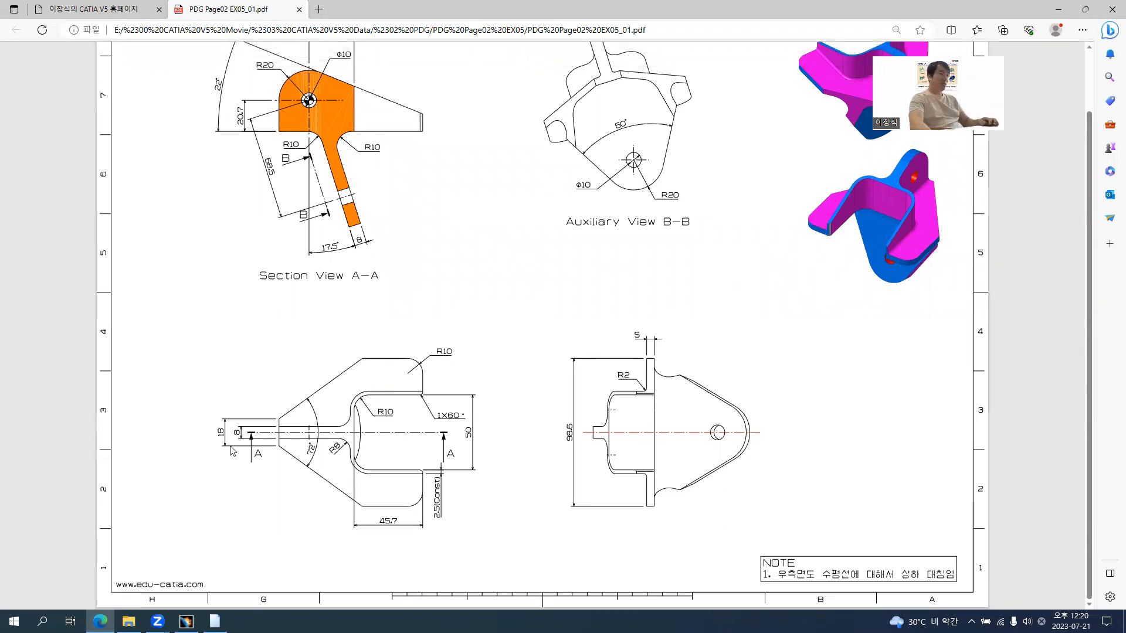
{"action": "scroll", "coordinate": [197, 493], "scroll_direction": "down", "scroll_amount": 2}
{"action": "scroll", "coordinate": [197, 493], "scroll_direction": "up", "scroll_amount": 2, "text": "ctrl"}
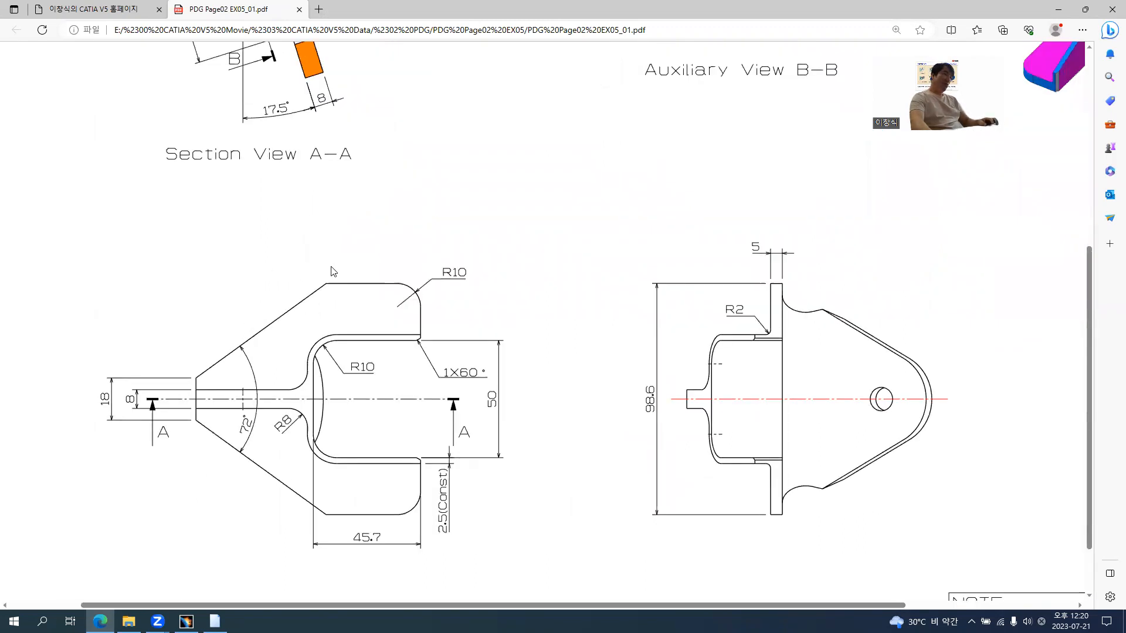
{"action": "scroll", "coordinate": [413, 411], "scroll_direction": "down", "scroll_amount": 3, "text": "ctrl"}
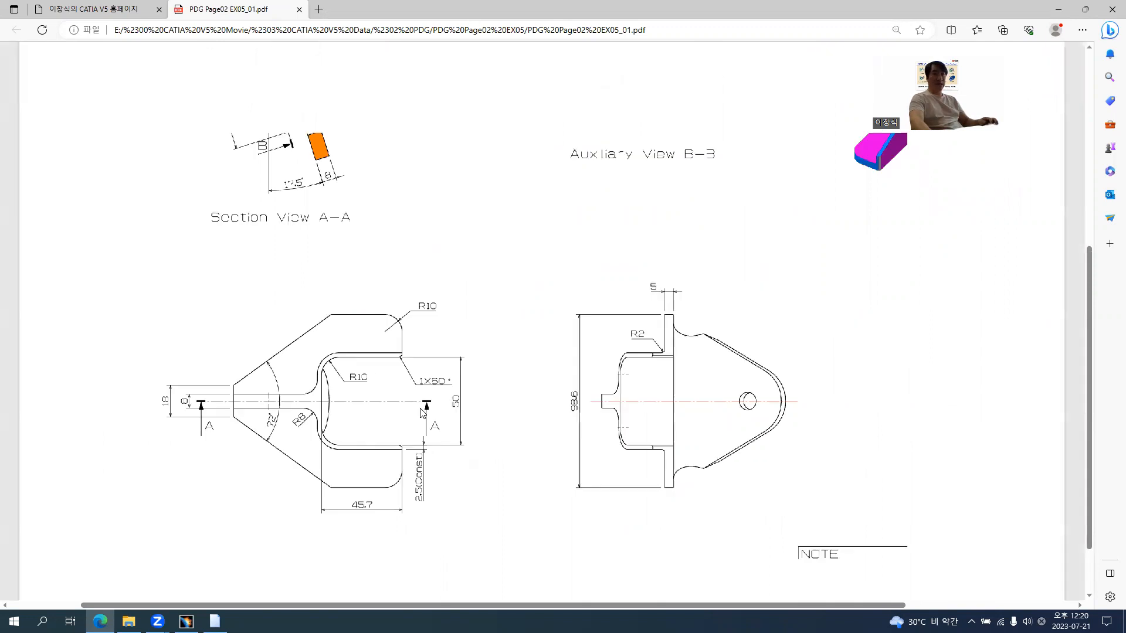
{"action": "scroll", "coordinate": [569, 315], "scroll_direction": "up", "scroll_amount": 2, "text": "ctrl"}
{"action": "scroll", "coordinate": [656, 165], "scroll_direction": "up", "scroll_amount": 1, "text": "ctrl"}
{"action": "scroll", "coordinate": [656, 164], "scroll_direction": "up", "scroll_amount": 1, "text": "ctrl"}
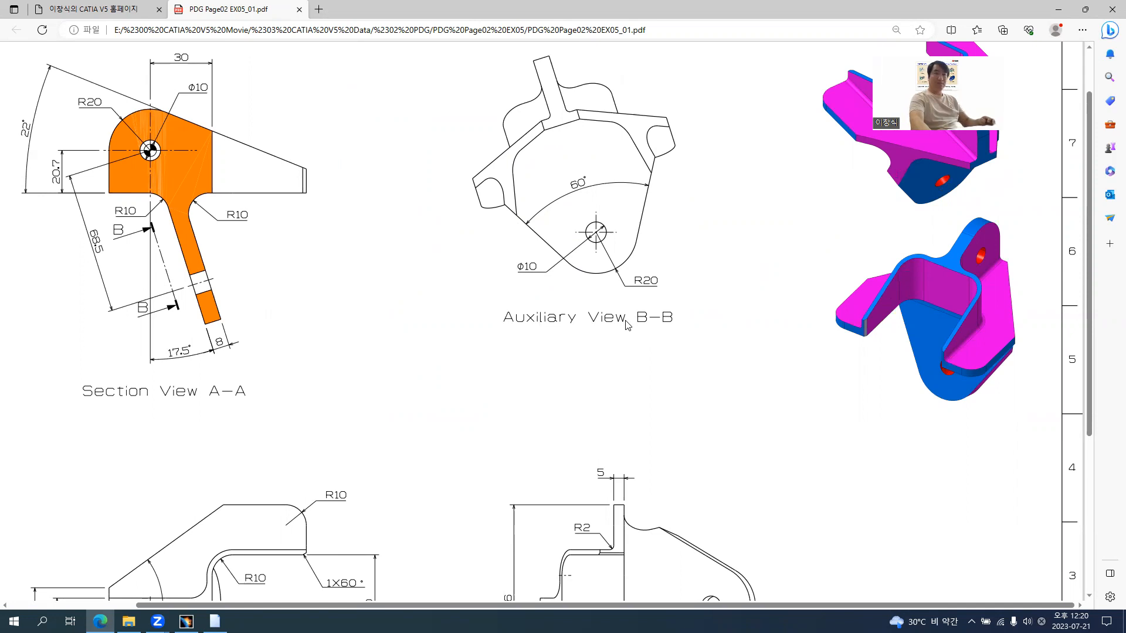
{"action": "scroll", "coordinate": [646, 315], "scroll_direction": "down", "scroll_amount": 4}
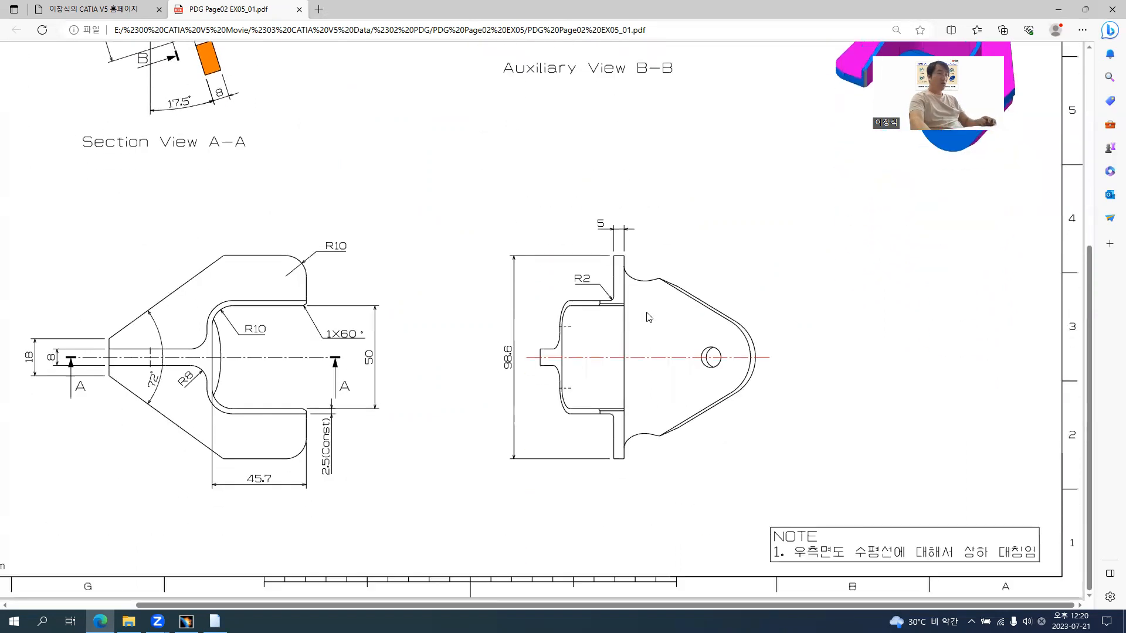
{"action": "scroll", "coordinate": [165, 343], "scroll_direction": "up", "scroll_amount": 2, "text": "ctrl"}
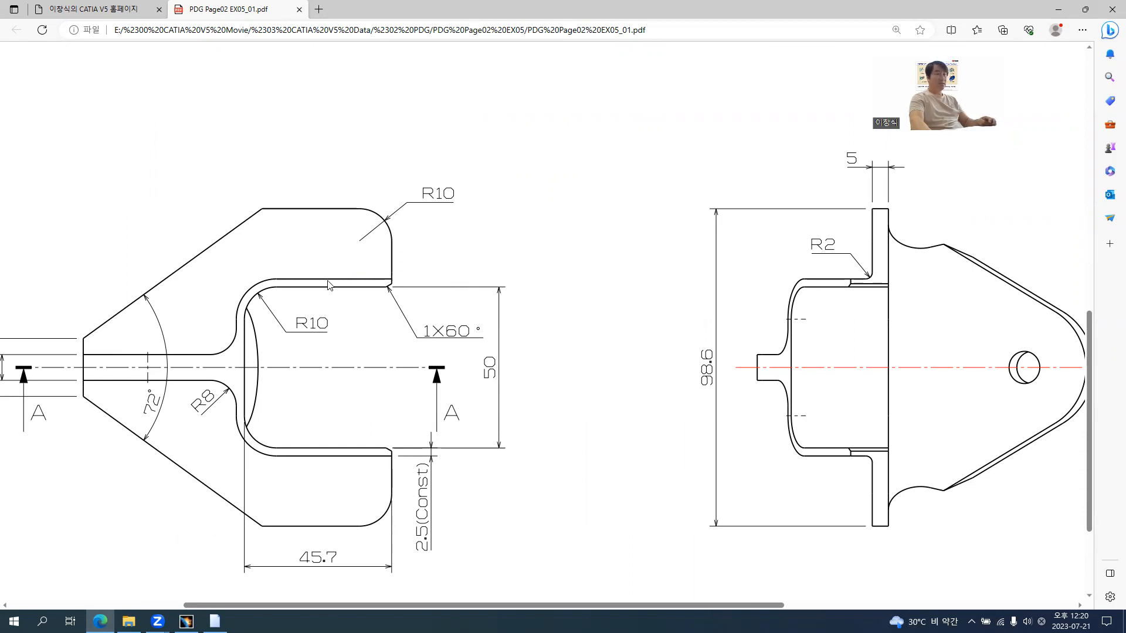
- Examine Section View A-A, Auxiliary View B-B and the 3D views of the bracket in the drawing
{"action": "scroll", "coordinate": [742, 265], "scroll_direction": "down", "scroll_amount": 3, "text": "ctrl"}
{"action": "scroll", "coordinate": [963, 219], "scroll_direction": "up", "scroll_amount": 2}
{"action": "scroll", "coordinate": [963, 219], "scroll_direction": "up", "scroll_amount": 3, "text": "ctrl"}
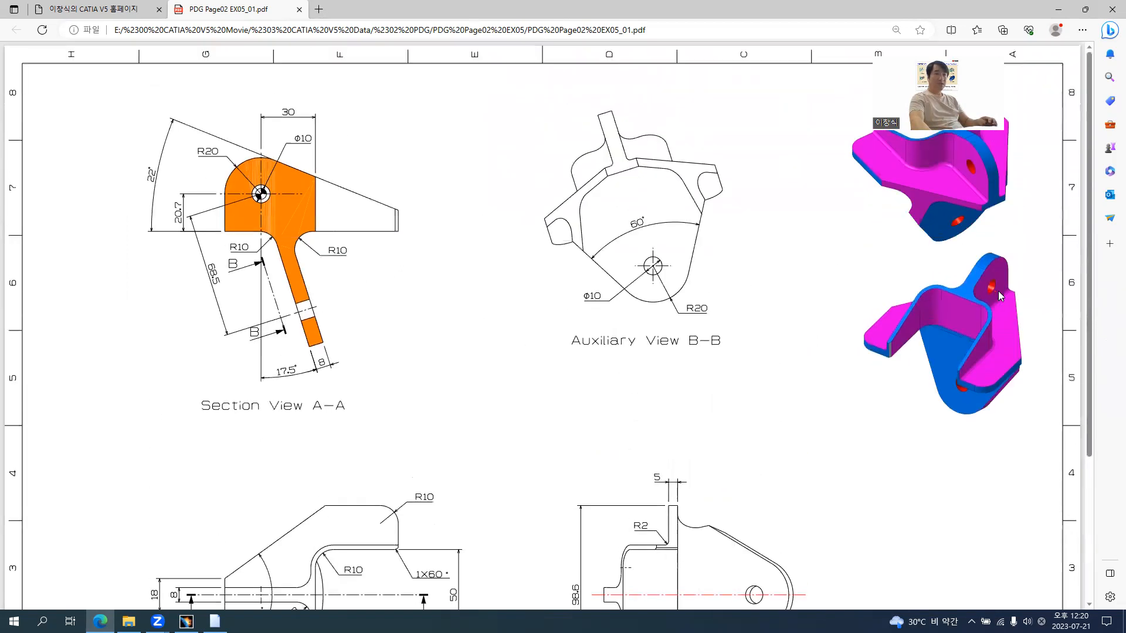
{"action": "scroll", "coordinate": [941, 295], "scroll_direction": "up", "scroll_amount": 3}
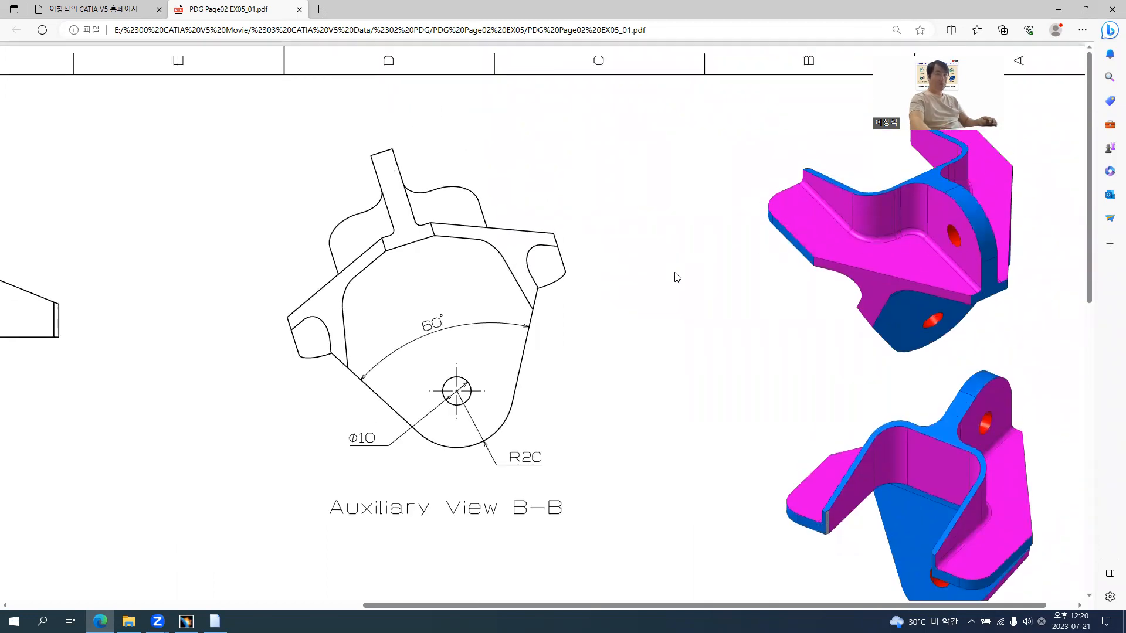
{"action": "scroll", "coordinate": [567, 316], "scroll_direction": "down", "scroll_amount": 3, "text": "ctrl"}
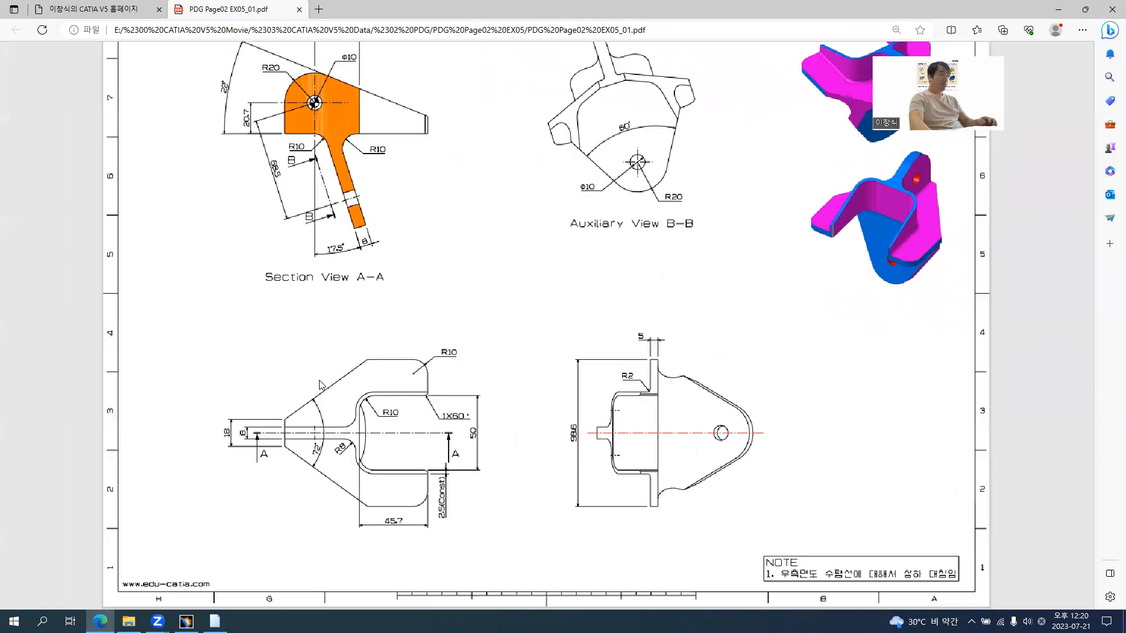
{"action": "scroll", "coordinate": [322, 385], "scroll_direction": "up", "scroll_amount": 2, "text": "ctrl"}
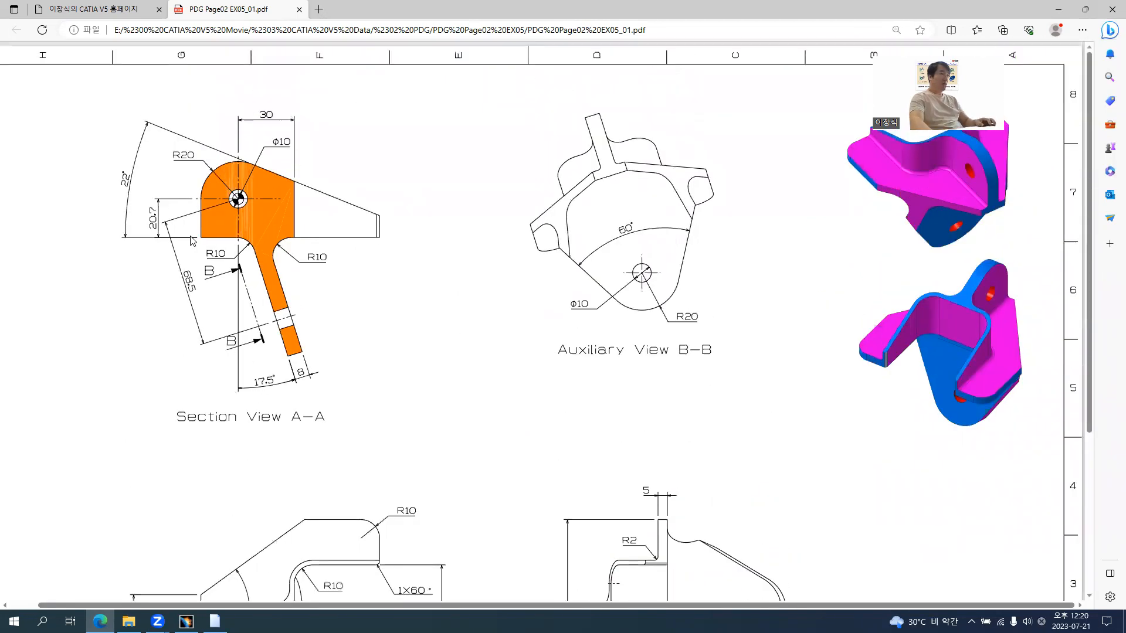
{"action": "scroll", "coordinate": [227, 249], "scroll_direction": "up", "scroll_amount": 2, "text": "ctrl"}
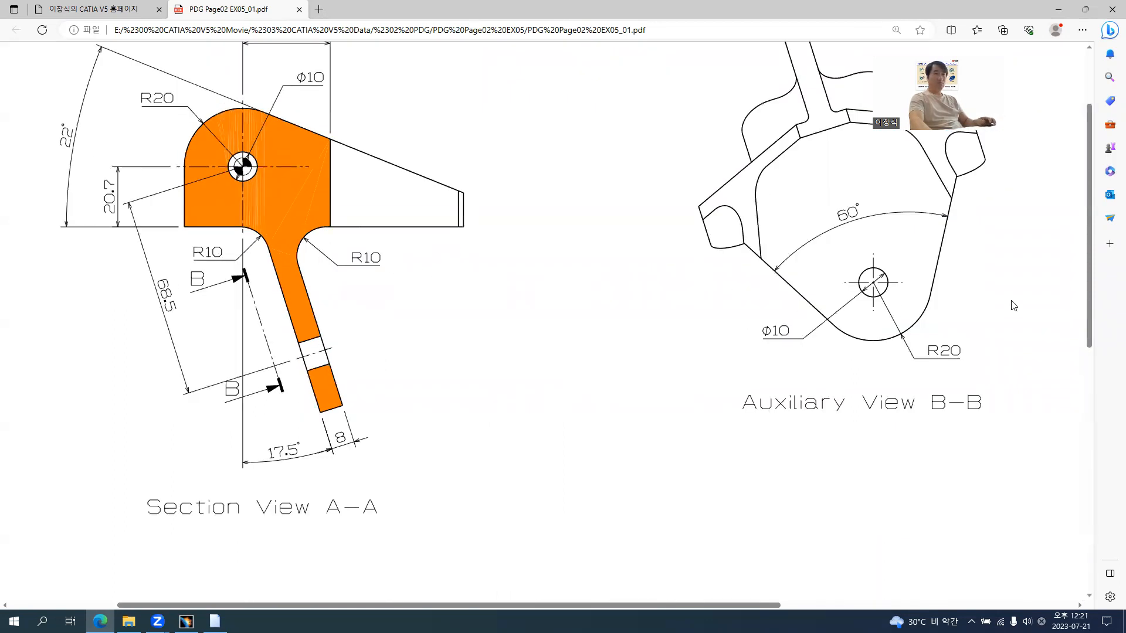
- Check the plan view dimensions in the PDF drawing, switch back to CATIA and hide the Master Sketch
{"action": "scroll", "coordinate": [1013, 305], "scroll_direction": "down", "scroll_amount": 3, "text": "ctrl"}
{"action": "scroll", "coordinate": [373, 384], "scroll_direction": "up", "scroll_amount": 3, "text": "ctrl"}
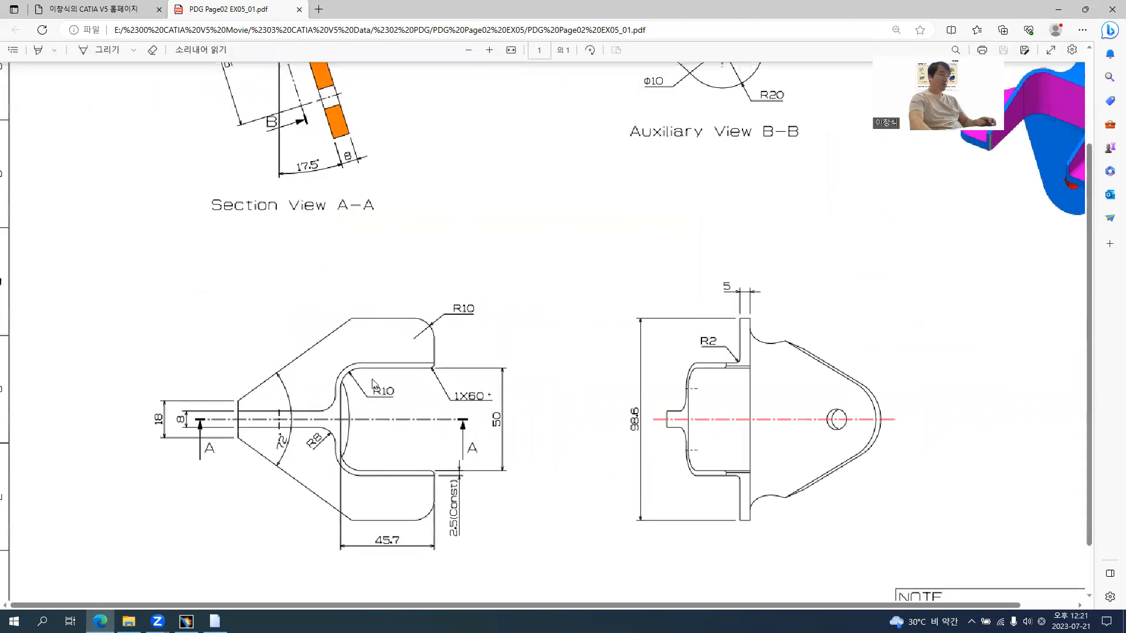
{"action": "scroll", "coordinate": [373, 384], "scroll_direction": "up", "scroll_amount": 1, "text": "ctrl"}
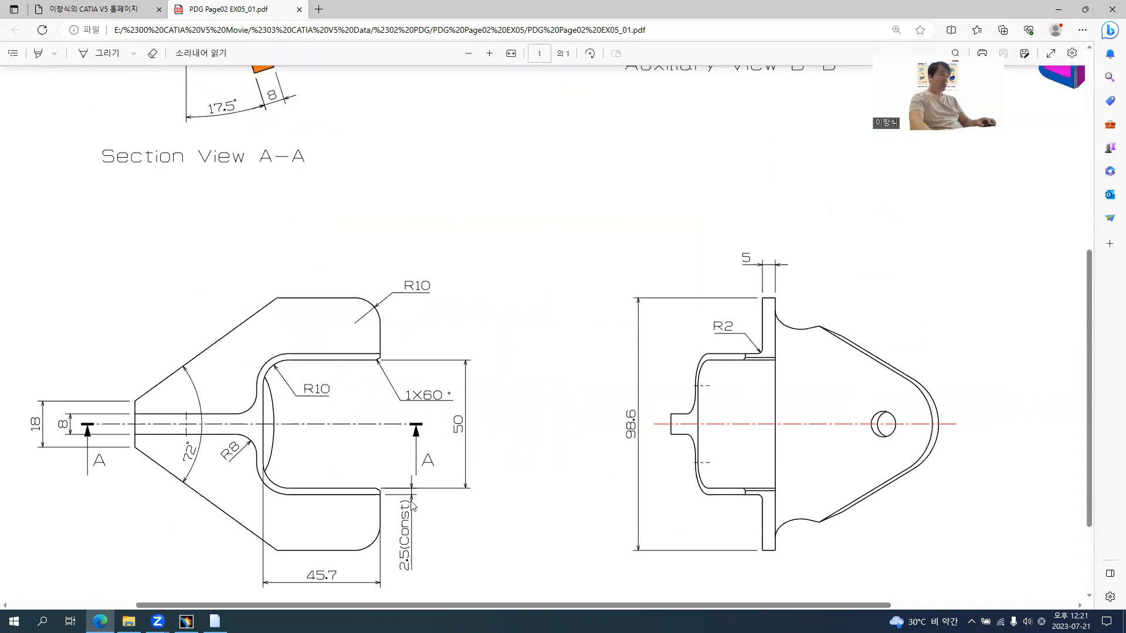
{"action": "key", "text": "alt+Tab"}
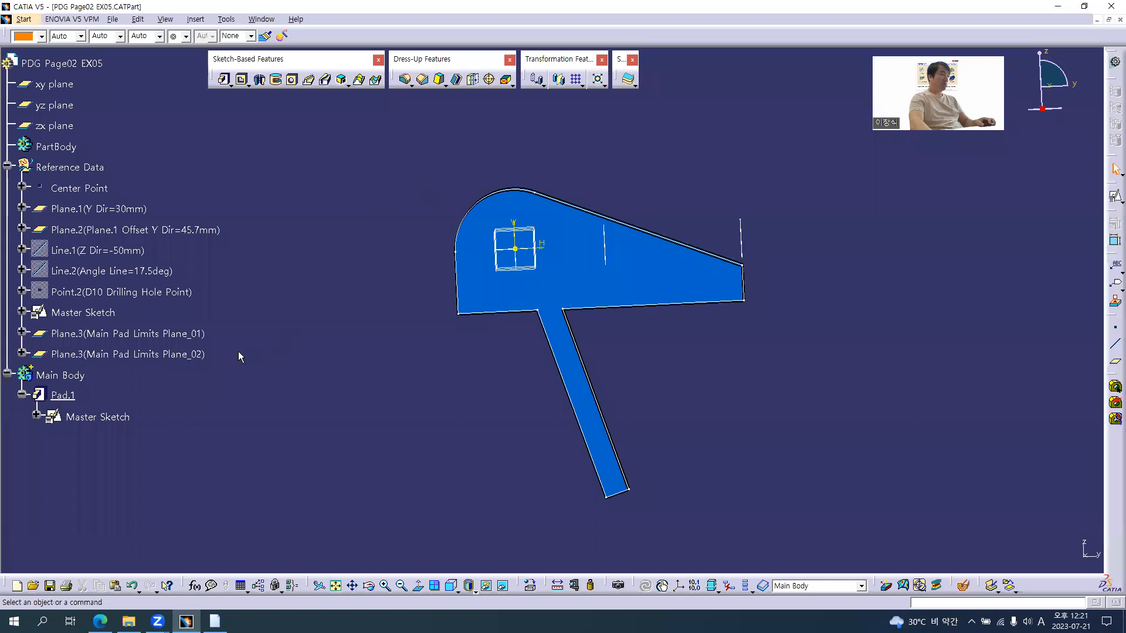
{"action": "left_click", "coordinate": [90, 311]}
{"action": "right_click", "coordinate": [90, 311]}
{"action": "left_click", "coordinate": [126, 338]}
{"action": "left_click", "coordinate": [355, 238]}
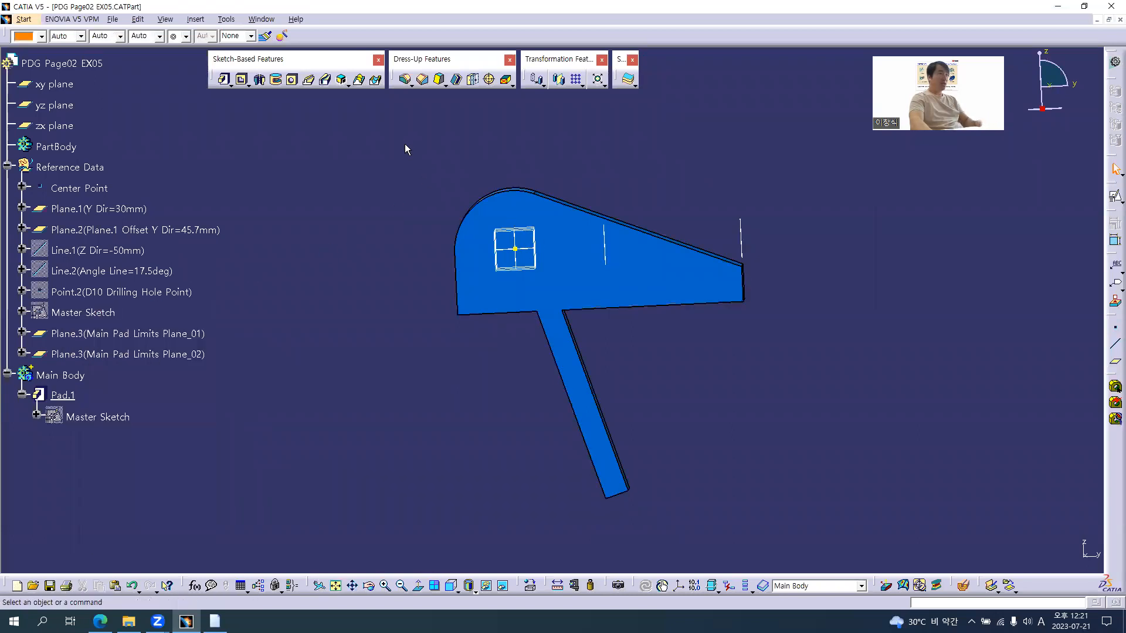
- Fillet the inner edge between the slanted leg and the body's underside, on the rounded-head side, with a 10 mm radius
{"action": "left_click", "coordinate": [405, 79]}
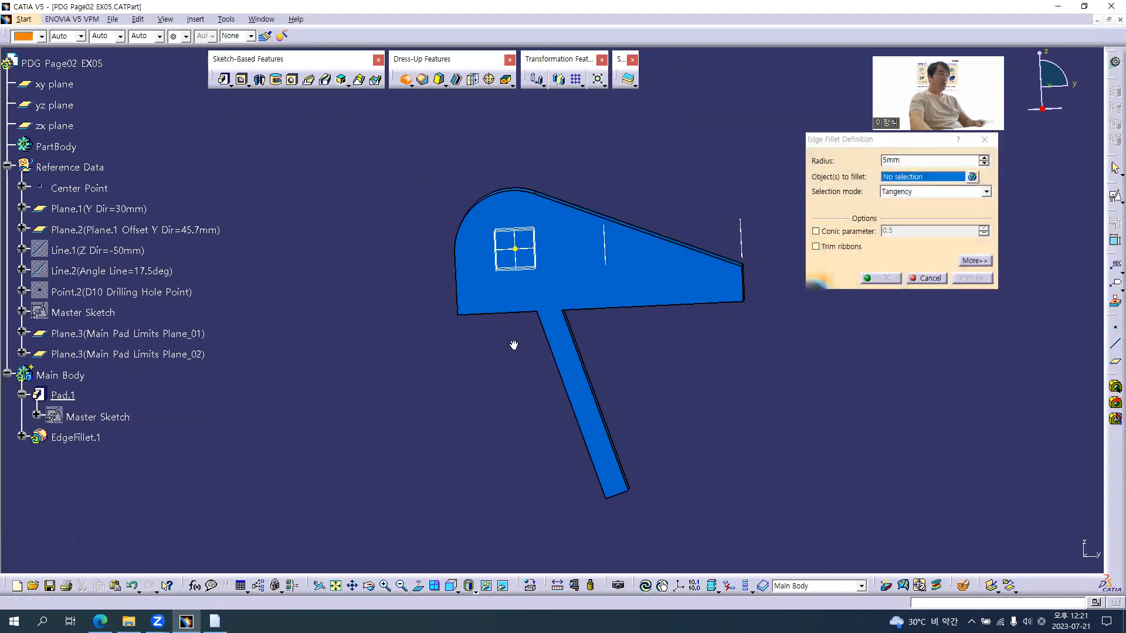
{"action": "middle_click_drag", "start_coordinate": [513, 344], "coordinate": [547, 319]}
{"action": "left_click", "coordinate": [550, 293]}
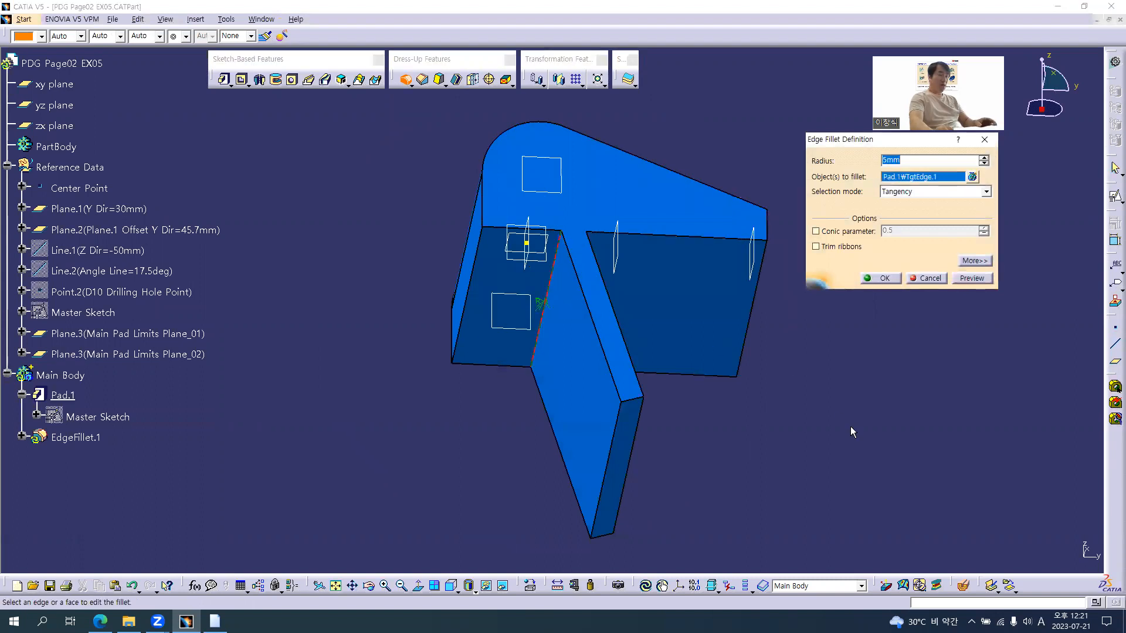
{"action": "type", "text": "10"}
{"action": "key", "text": "Return"}
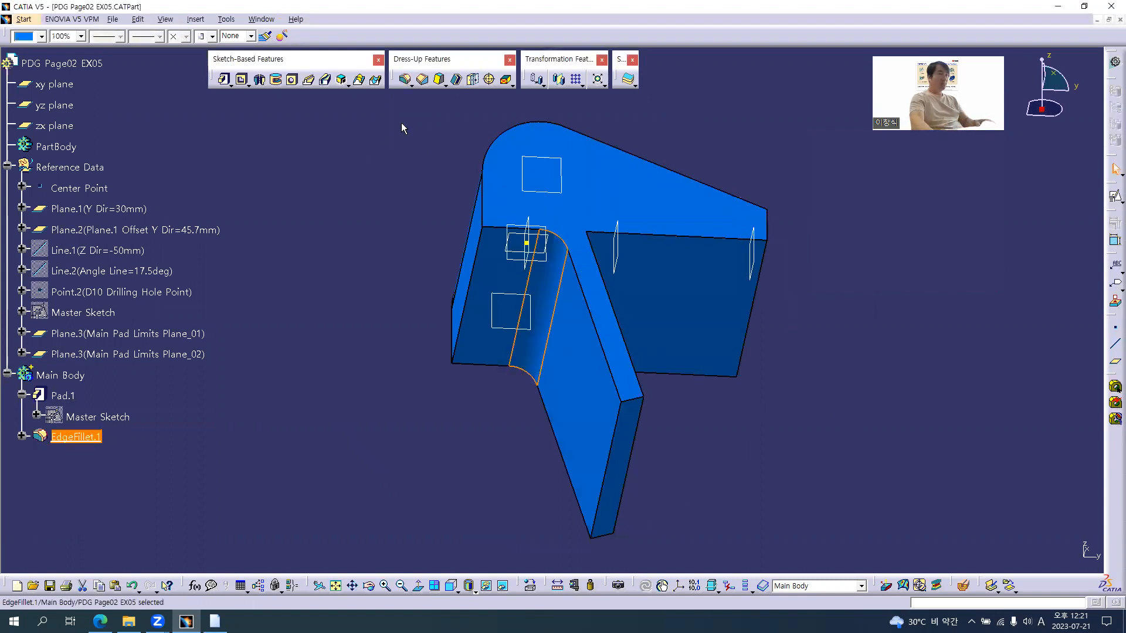
- Fillet the opposite inner edge of the slanted leg, under the tapered side of the body, with a 10 mm radius
{"action": "left_click", "coordinate": [405, 79]}
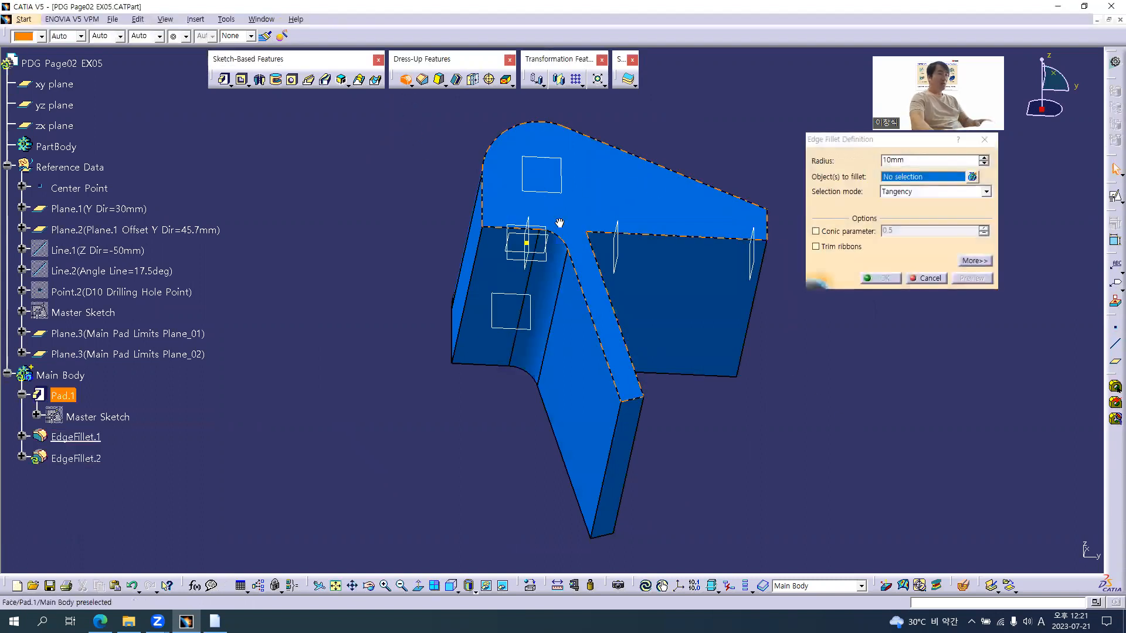
{"action": "middle_click_drag", "start_coordinate": [559, 223], "coordinate": [497, 297]}
{"action": "left_click", "coordinate": [543, 293]}
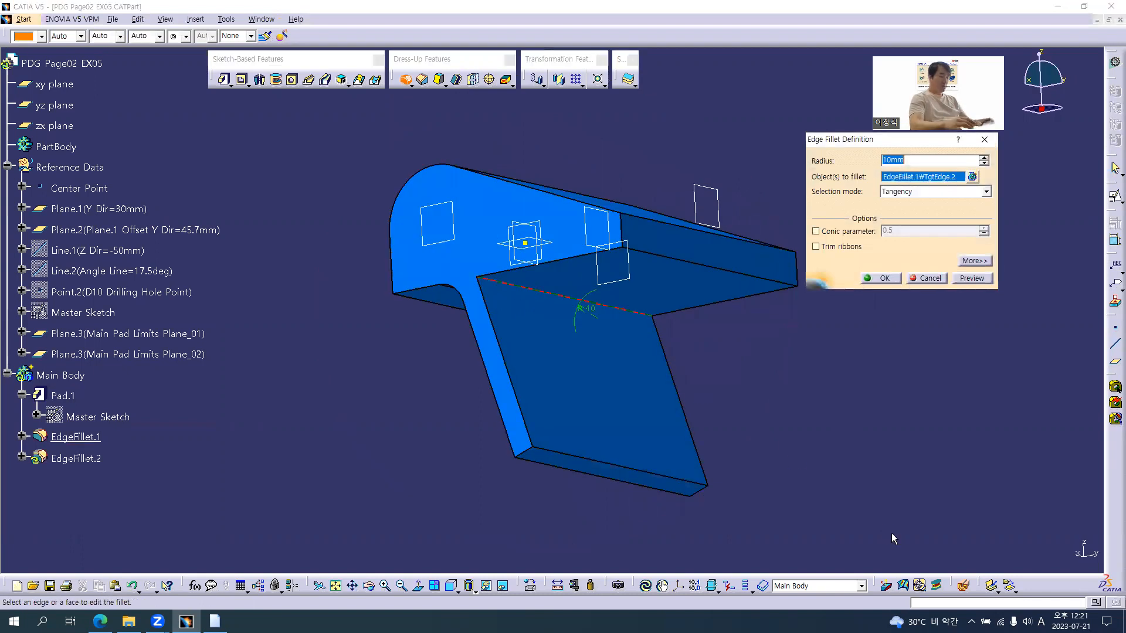
{"action": "key", "text": "Return"}
- Round the two short vertical corner edges at the thin end of the tapered side with a 10 mm Edge Fillet
{"action": "middle_click_drag", "start_coordinate": [527, 443], "coordinate": [610, 490]}
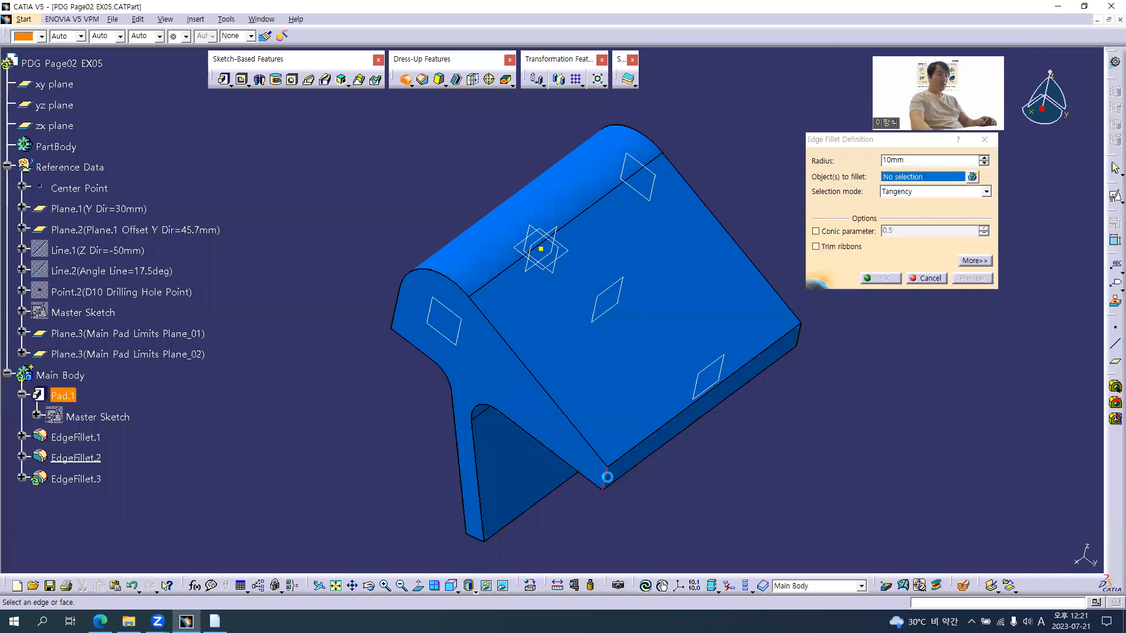
{"action": "left_click", "coordinate": [800, 350]}
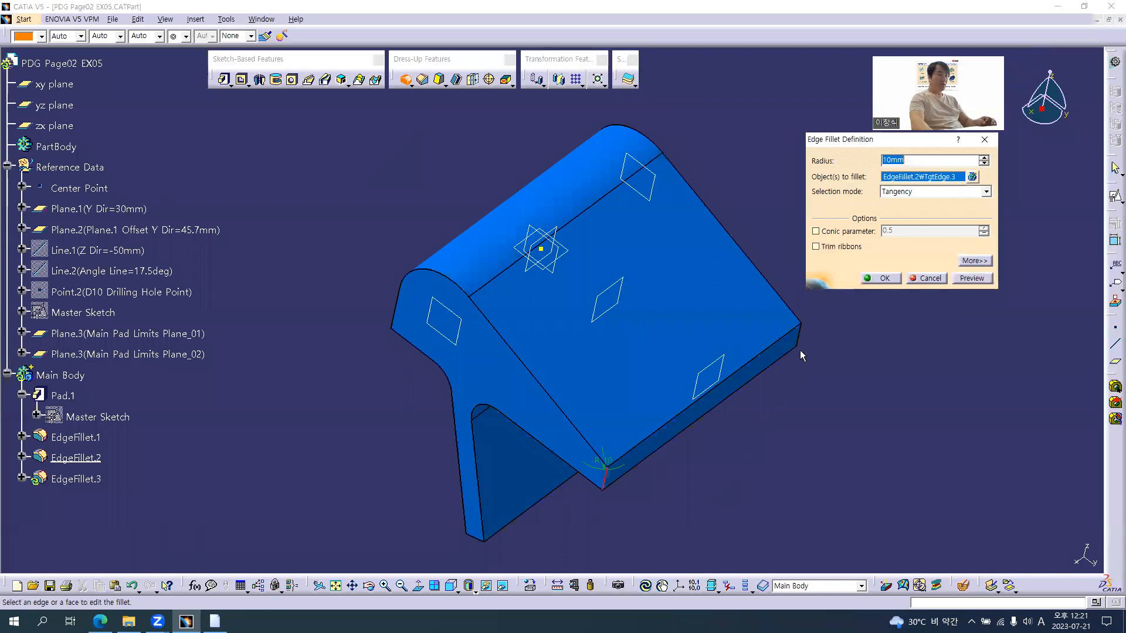
{"action": "left_click", "coordinate": [881, 279]}
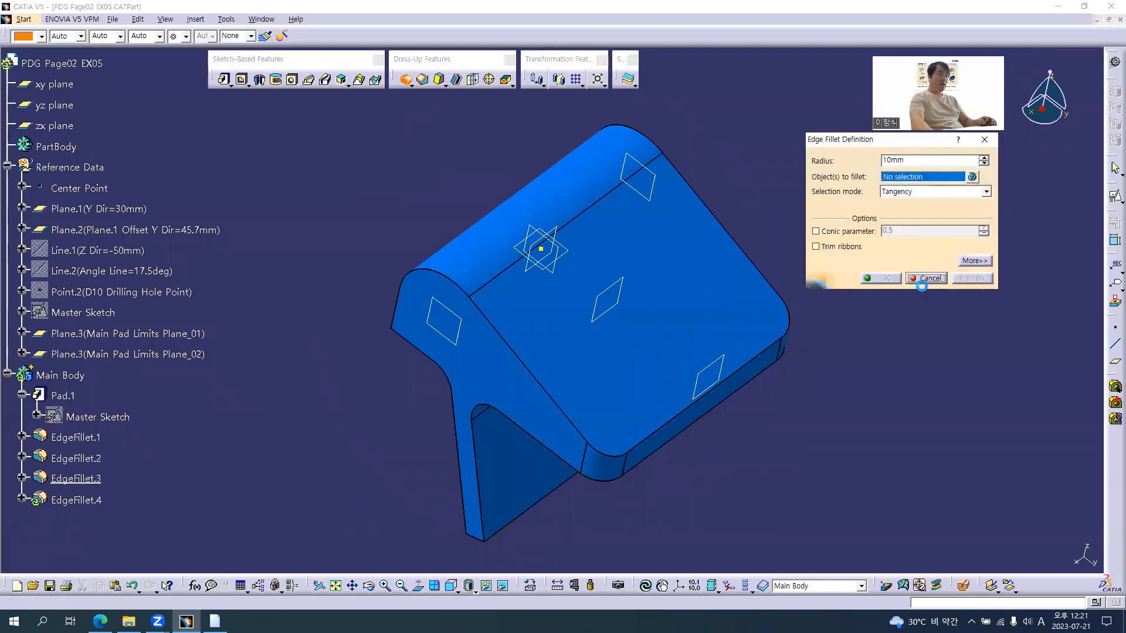
{"action": "left_click", "coordinate": [916, 280]}
- Save the part and collapse the Pad.1 and Main Body branches in the specification tree
{"action": "middle_click_drag", "start_coordinate": [587, 463], "coordinate": [674, 402]}
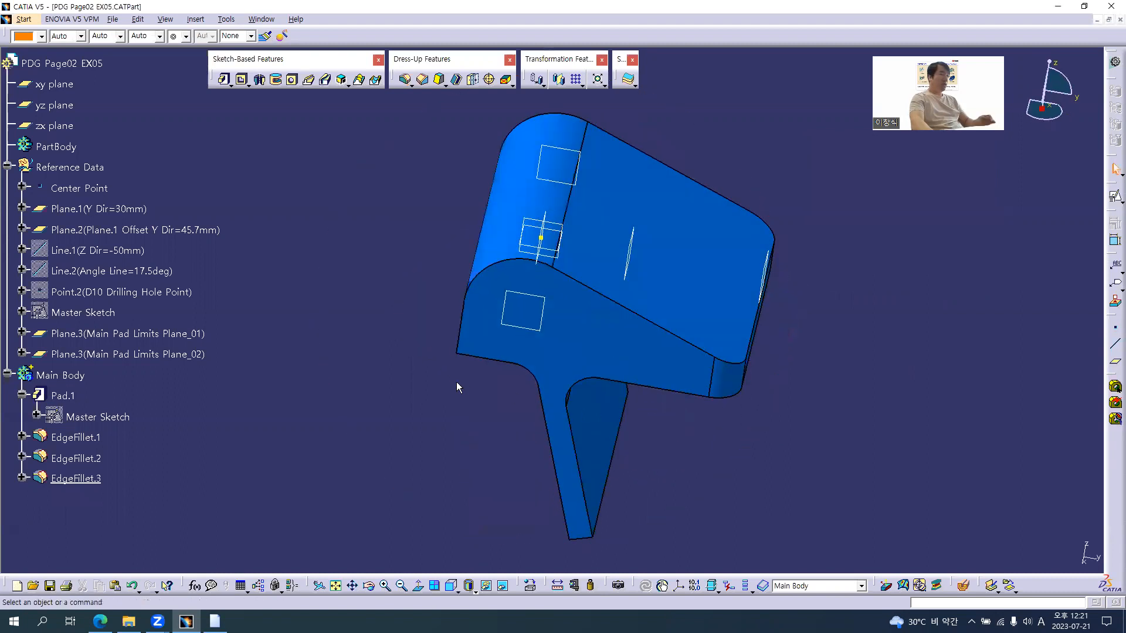
{"action": "middle_click_drag", "start_coordinate": [457, 385], "coordinate": [437, 340]}
{"action": "key", "text": "ctrl+s"}
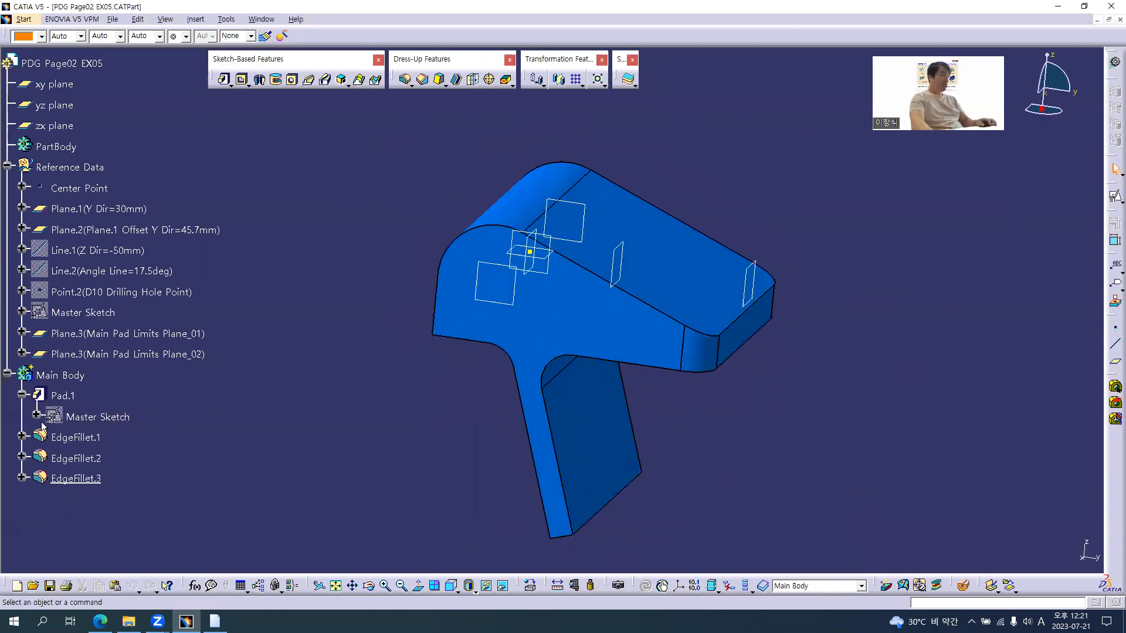
{"action": "left_click", "coordinate": [23, 395]}
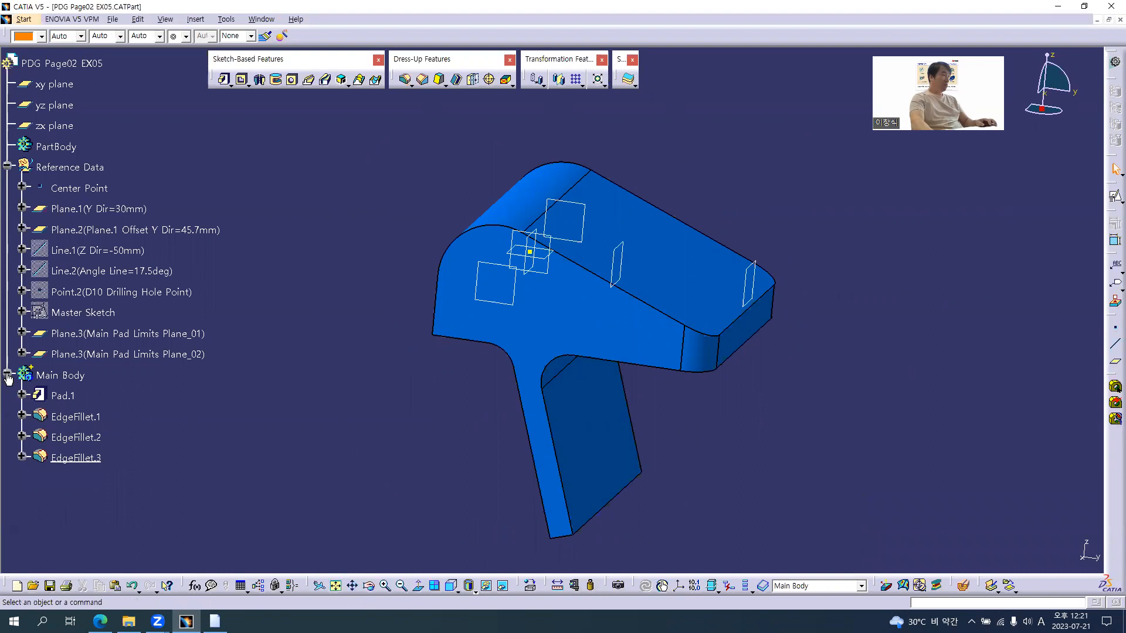
{"action": "left_click", "coordinate": [7, 373]}
{"action": "left_click", "coordinate": [25, 379]}
{"action": "middle_click_drag", "start_coordinate": [527, 372], "coordinate": [535, 447]}
{"action": "left_click", "coordinate": [536, 447]}
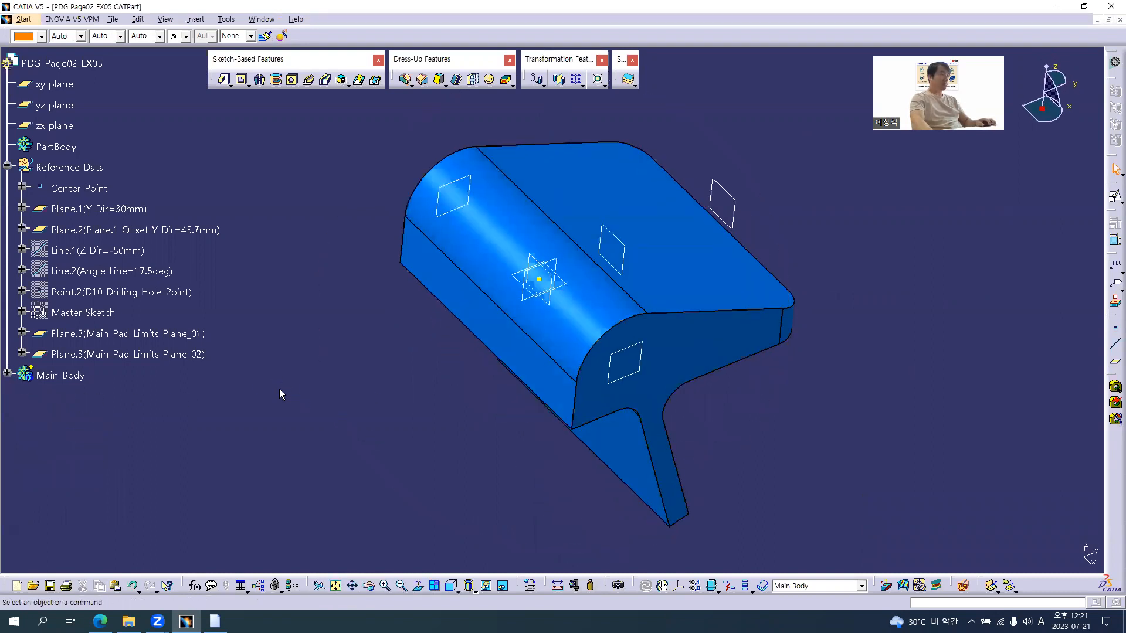
- Hide the reference planes Main Pad Limits Plane_01 and Main Pad Limits Plane_02
{"action": "right_click", "coordinate": [128, 333]}
{"action": "left_click", "coordinate": [140, 358]}
{"action": "right_click", "coordinate": [121, 354]}
{"action": "left_click", "coordinate": [141, 378]}
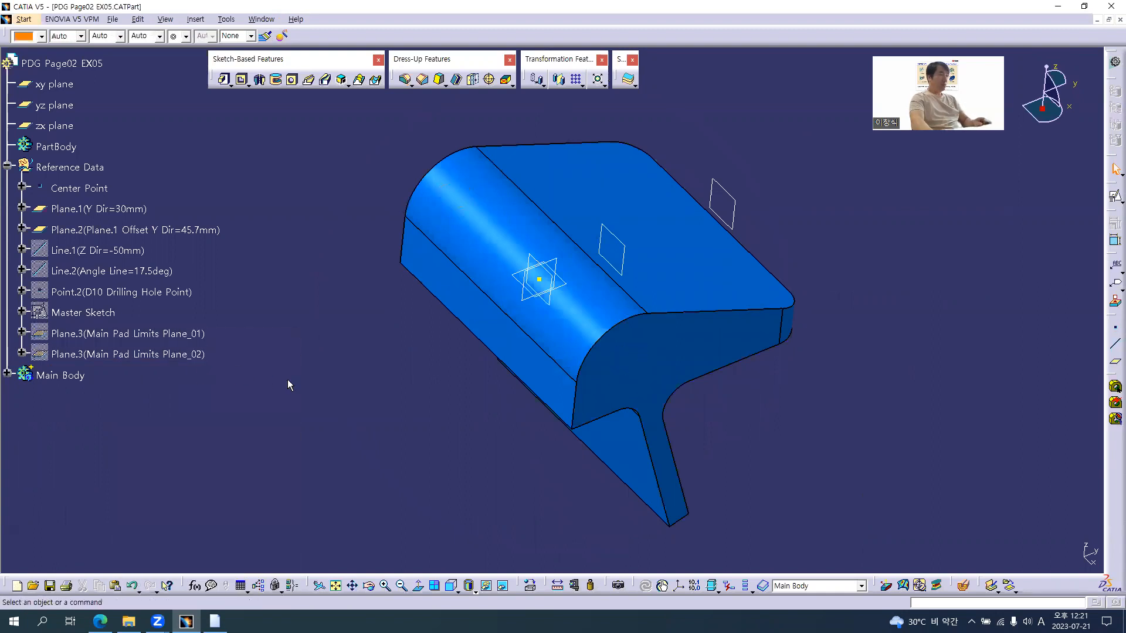
- Examine the plan view outline in the PDF drawing in Edge, and orient the CATIA model to the standard Top View
{"action": "key", "text": "alt+Tab"}
{"action": "scroll", "coordinate": [165, 450], "scroll_direction": "up", "scroll_amount": 2}
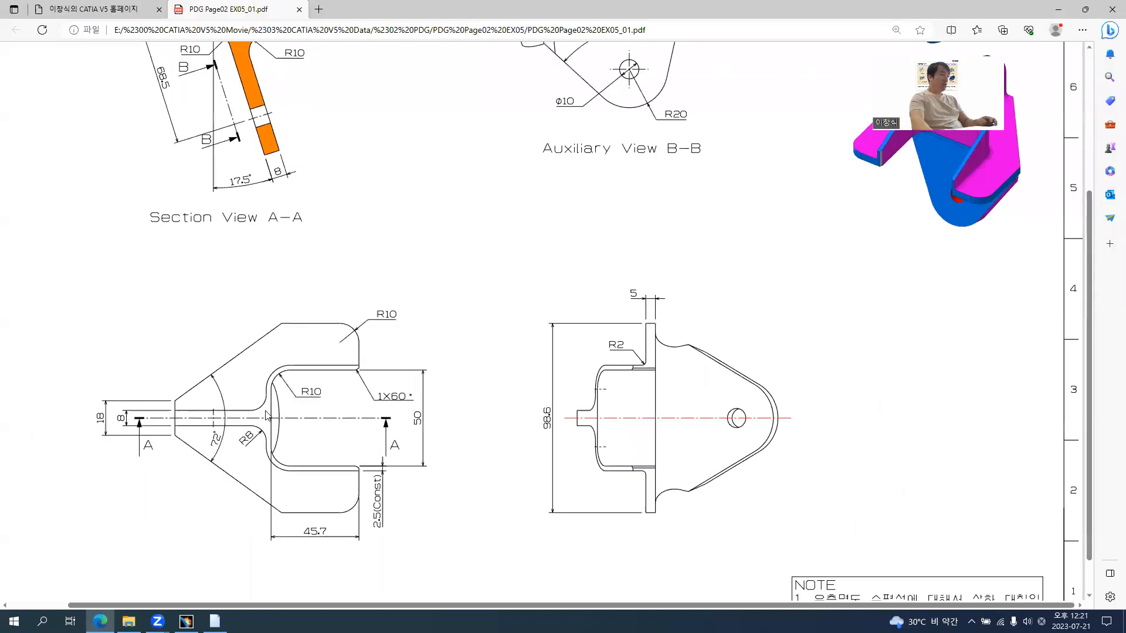
{"action": "scroll", "coordinate": [165, 451], "scroll_direction": "up", "scroll_amount": 2}
{"action": "scroll", "coordinate": [229, 412], "scroll_direction": "up", "scroll_amount": 3, "text": "ctrl"}
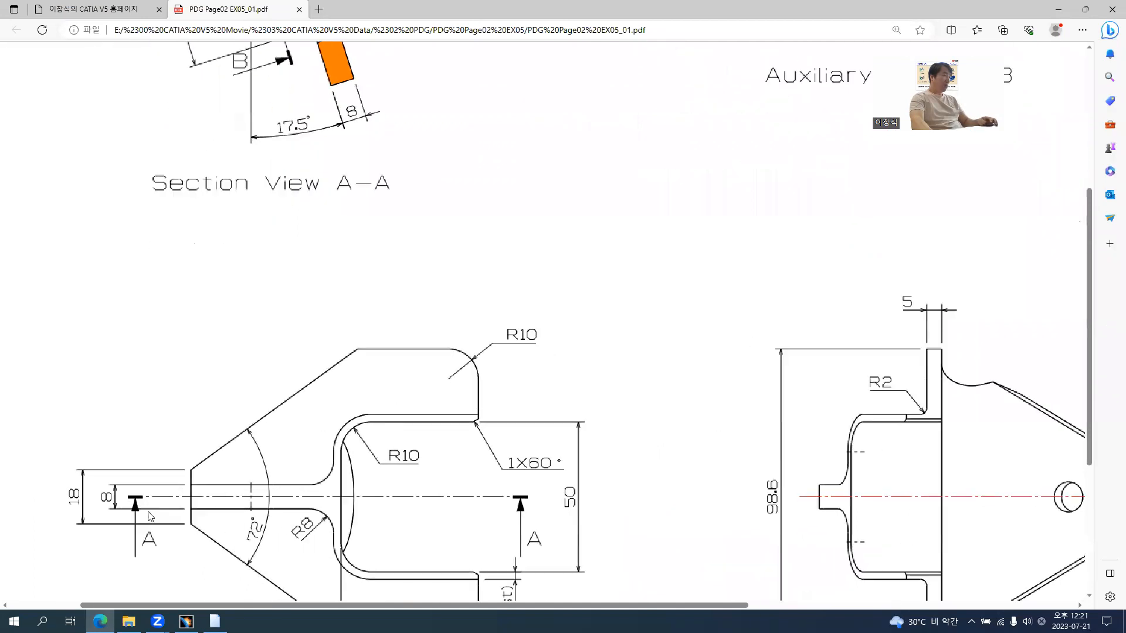
{"action": "scroll", "coordinate": [230, 412], "scroll_direction": "down", "scroll_amount": 3}
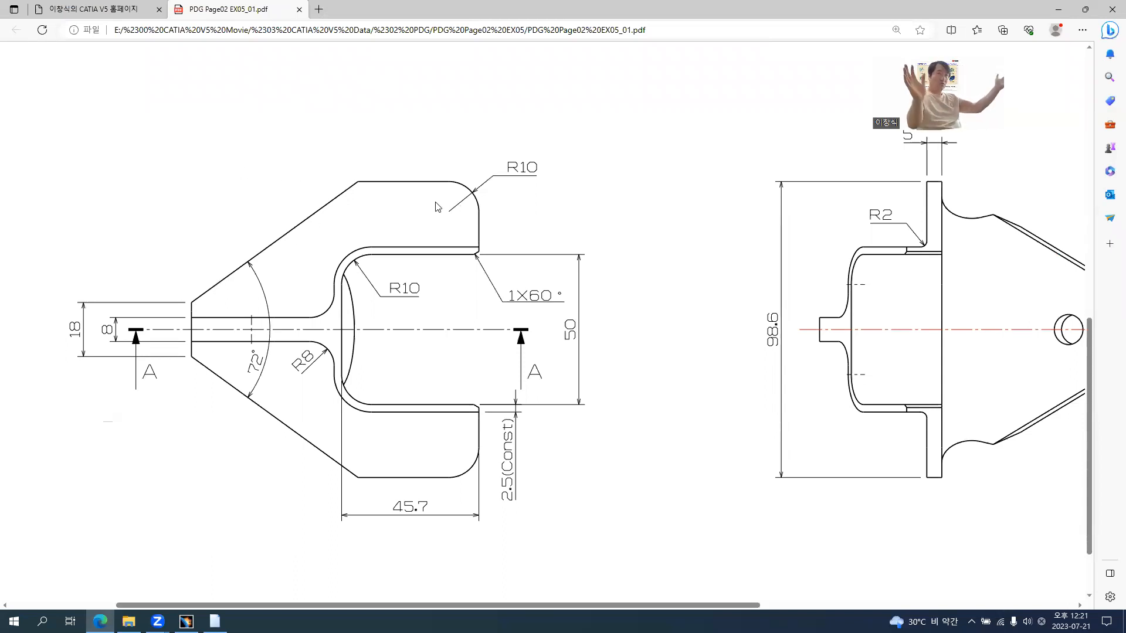
{"action": "key", "text": "alt+Tab"}
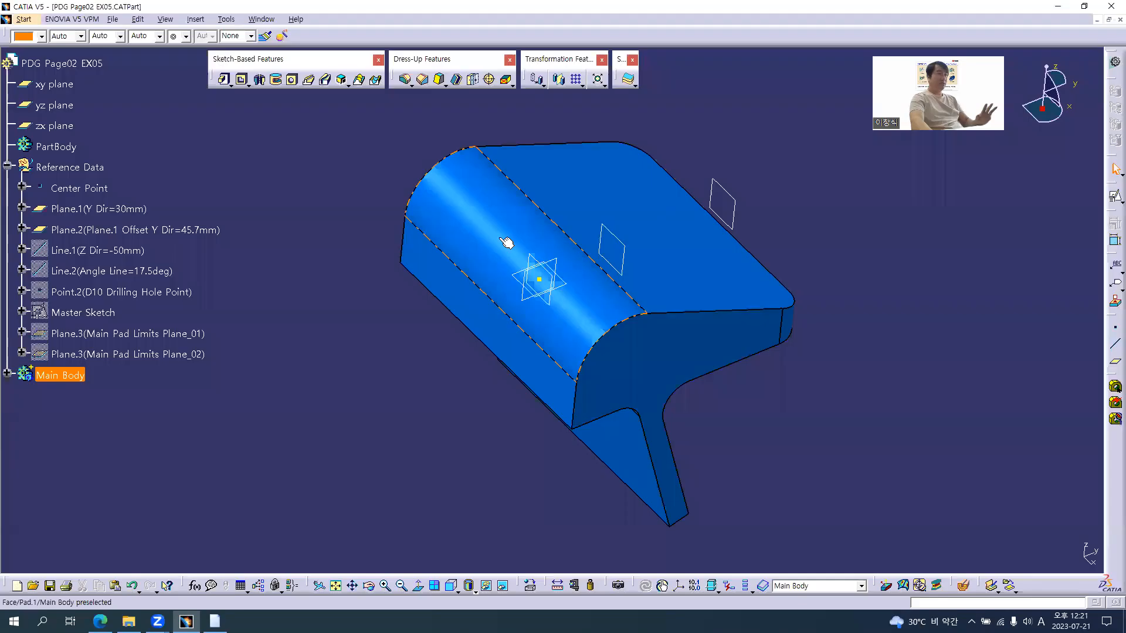
{"action": "left_click", "coordinate": [451, 585]}
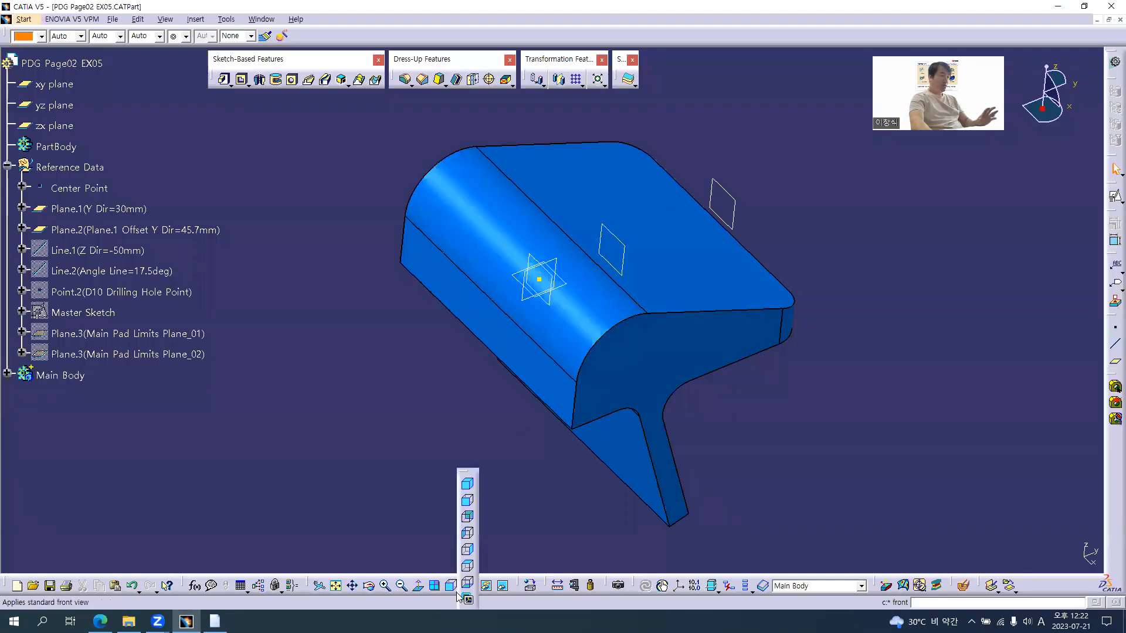
{"action": "left_click", "coordinate": [468, 566]}
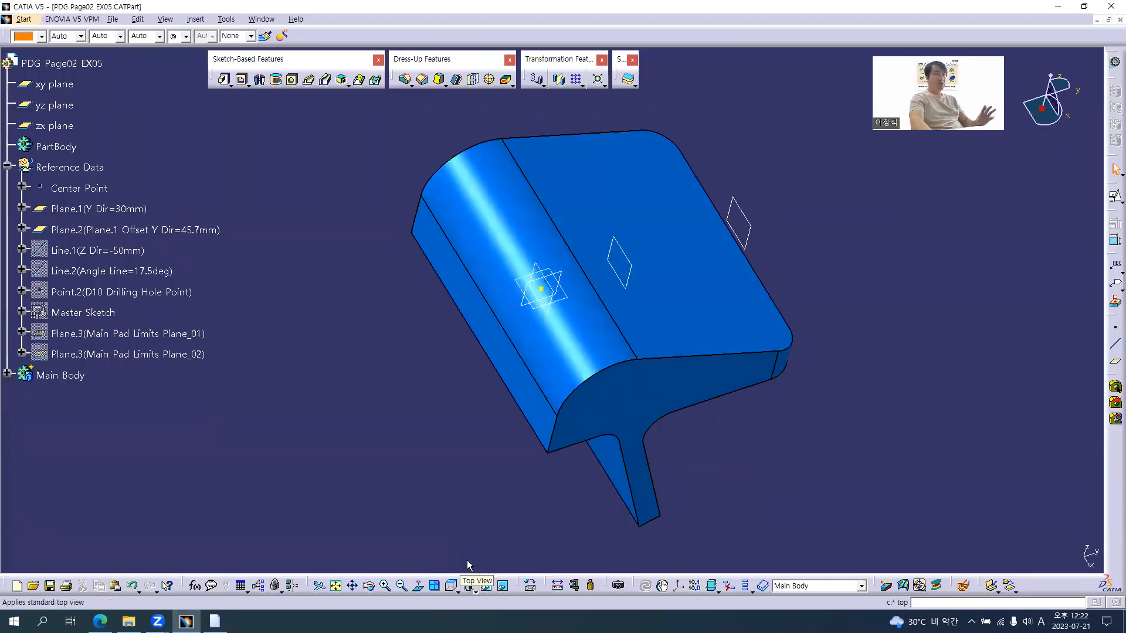
- Hide the reference planes Plane.1(Y Dir=30mm) and Plane.2(Plane.1 Offset Y Dir=45.7mm)
{"action": "left_click", "coordinate": [93, 207]}
{"action": "right_click", "coordinate": [100, 226]}
{"action": "key", "text": "h"}
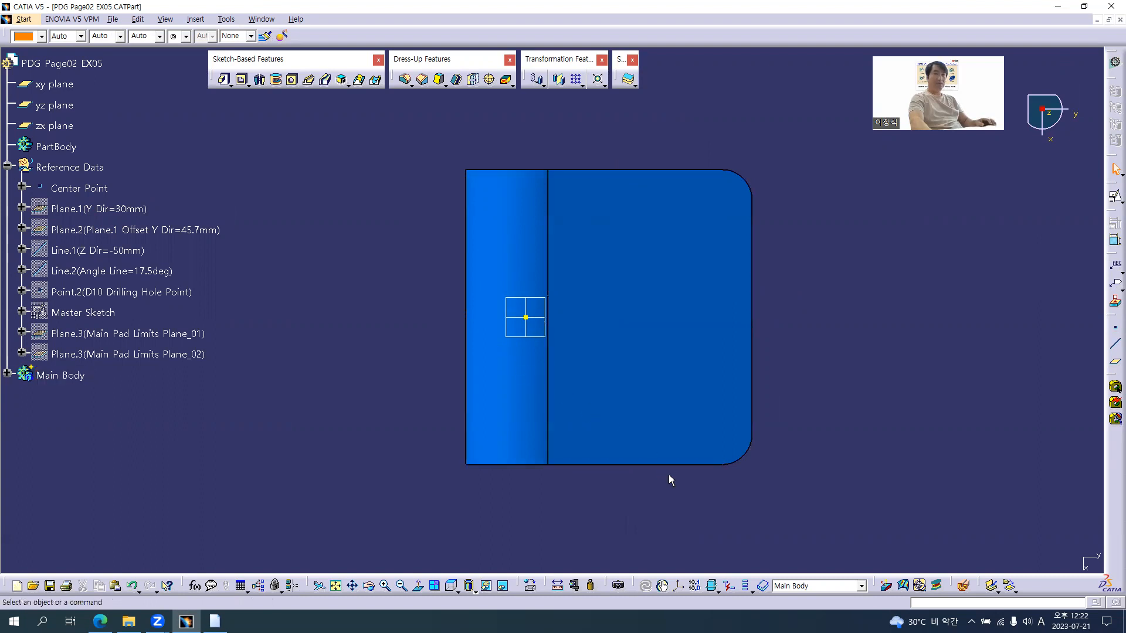
- Insert a new body in the CATIA part and name it Top View Pocket Body
{"action": "key", "text": "alt+Tab"}
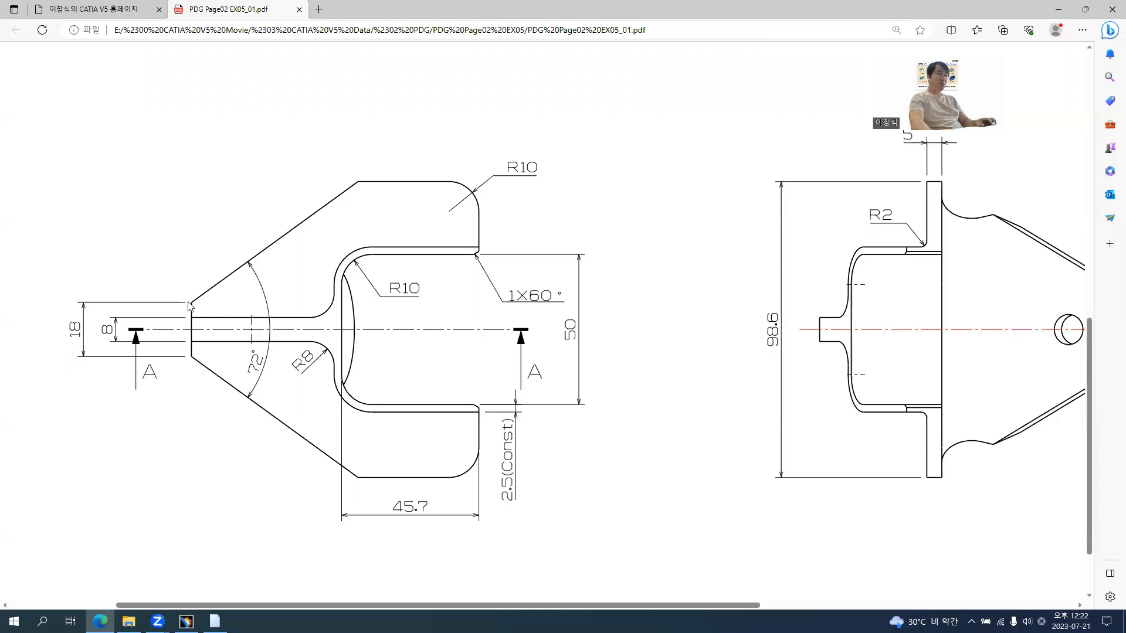
{"action": "key", "text": "alt+Tab"}
{"action": "key", "text": "alt+i"}
{"action": "key", "text": "b"}
{"action": "key", "text": "Return"}
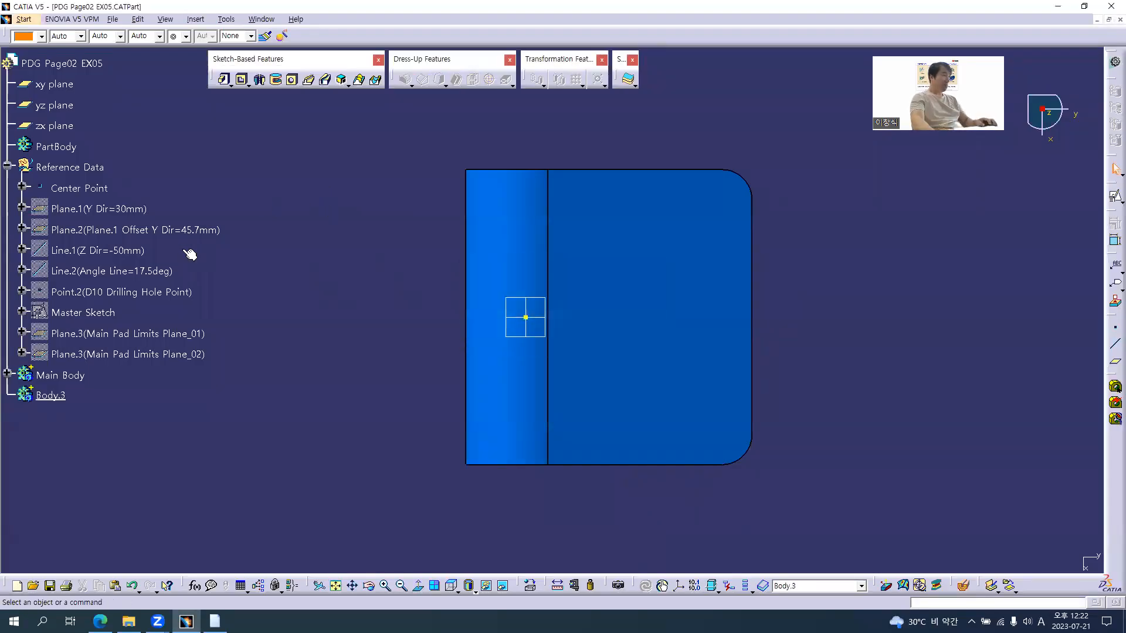
{"action": "left_click", "coordinate": [50, 395]}
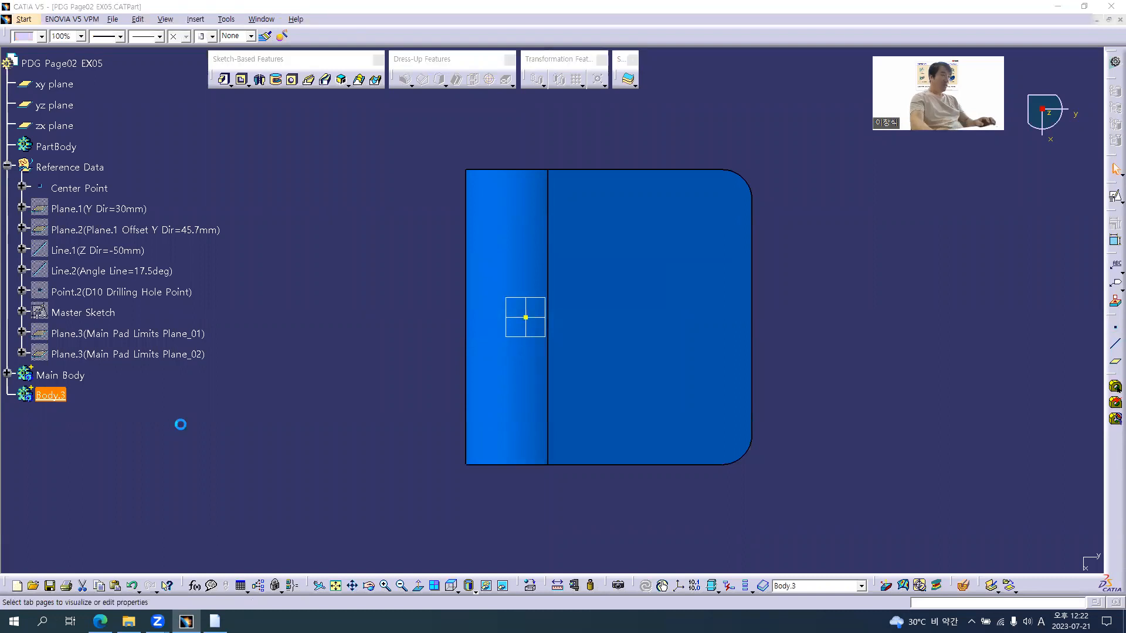
{"action": "type", "text": "Top View"}
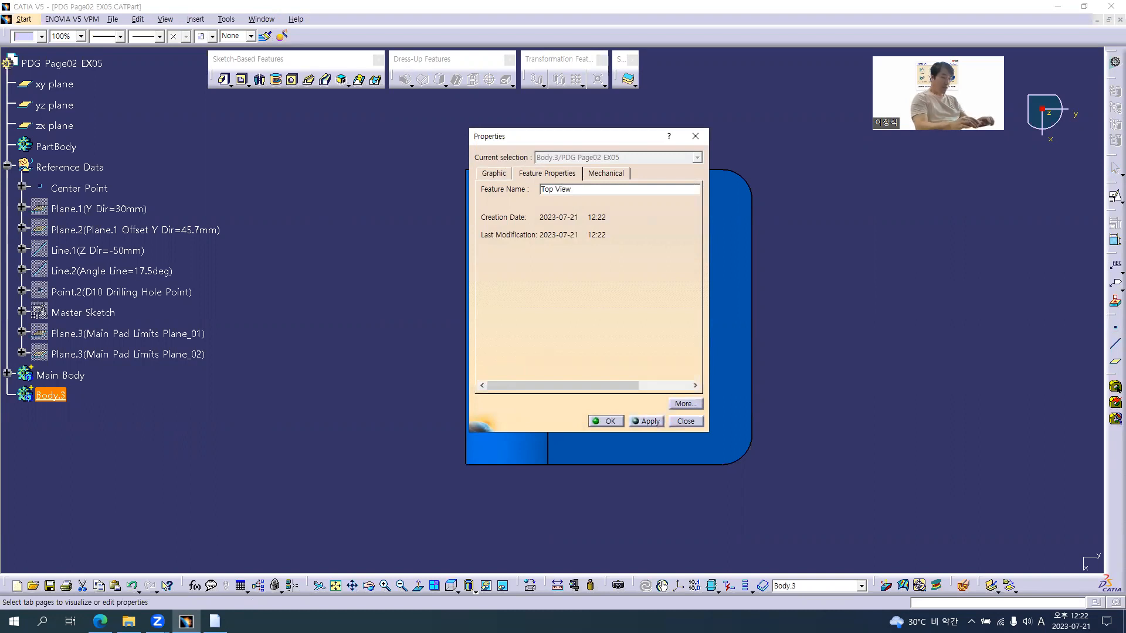
{"action": "type", "text": "Pocket Body"}
{"action": "key", "text": "Return"}
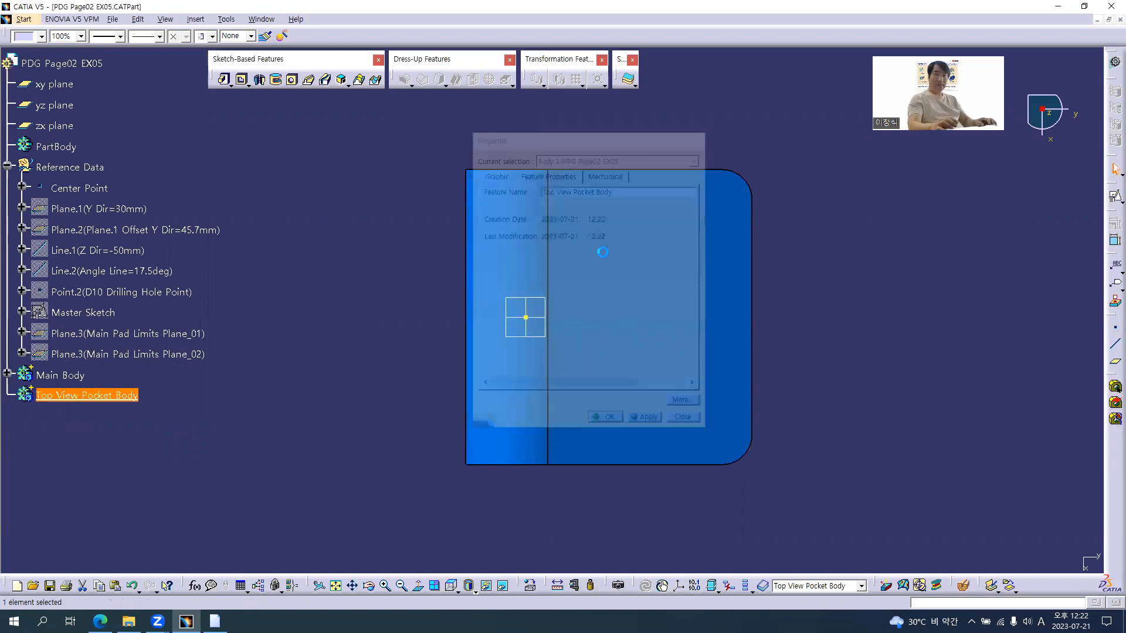
{"action": "left_click", "coordinate": [914, 363]}
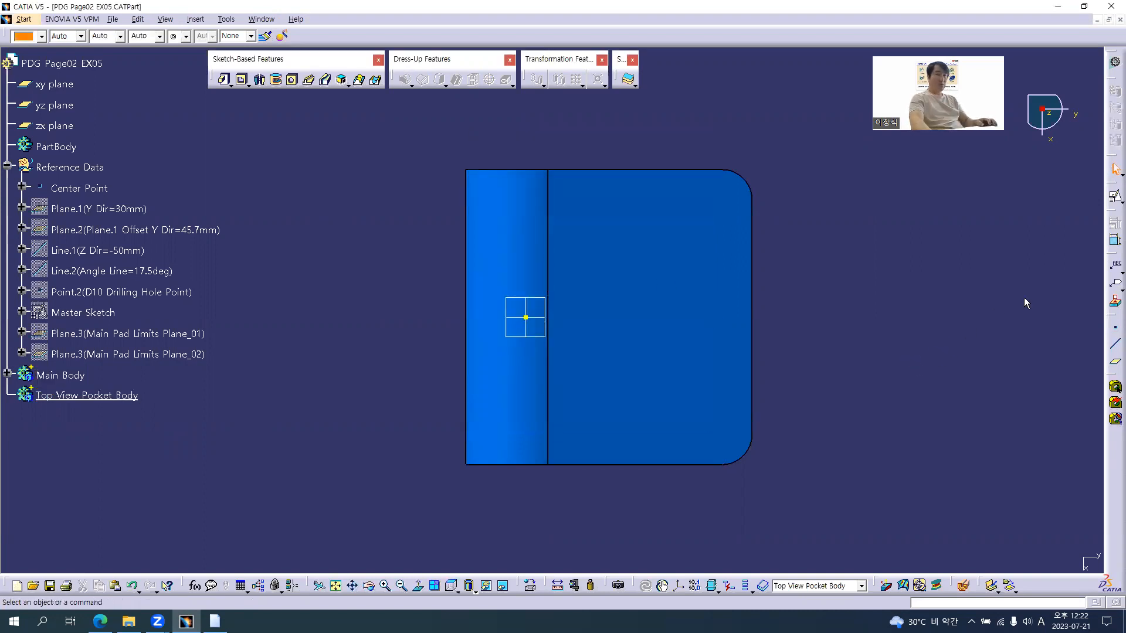
- Create a positioned sketch on the xy plane with Center Point as projection-point origin, swapping the axes and reversing V
{"action": "left_click", "coordinate": [1115, 196]}
{"action": "left_click", "coordinate": [549, 339]}
{"action": "left_click", "coordinate": [938, 253]}
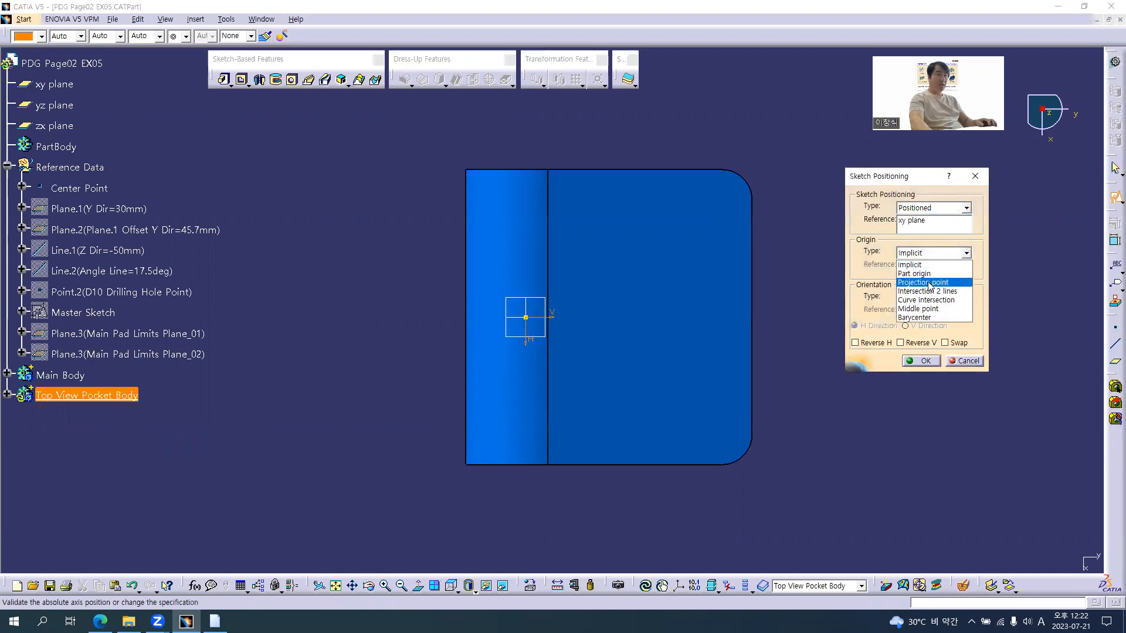
{"action": "left_click", "coordinate": [931, 280]}
{"action": "left_click", "coordinate": [111, 188]}
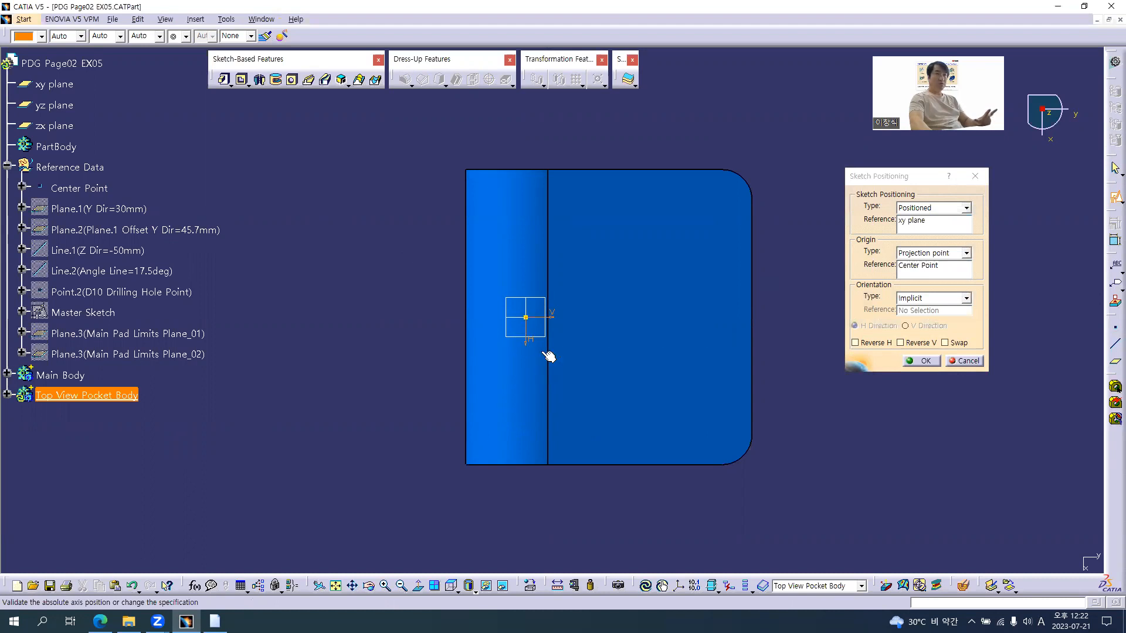
{"action": "left_click", "coordinate": [945, 342]}
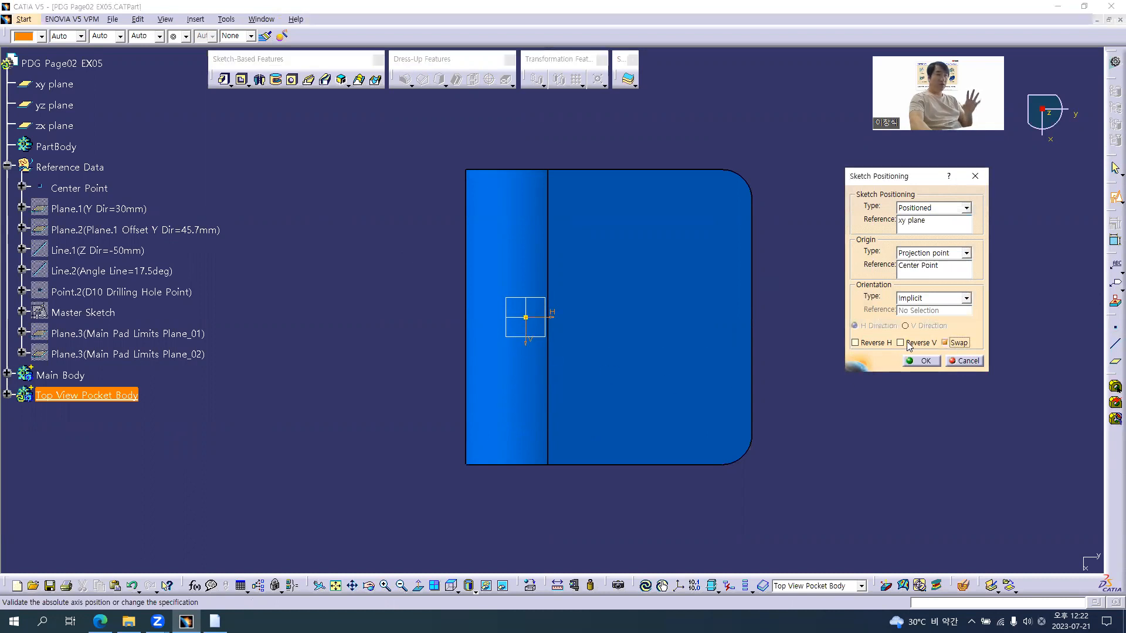
{"action": "left_click", "coordinate": [907, 343]}
{"action": "left_click", "coordinate": [919, 362]}
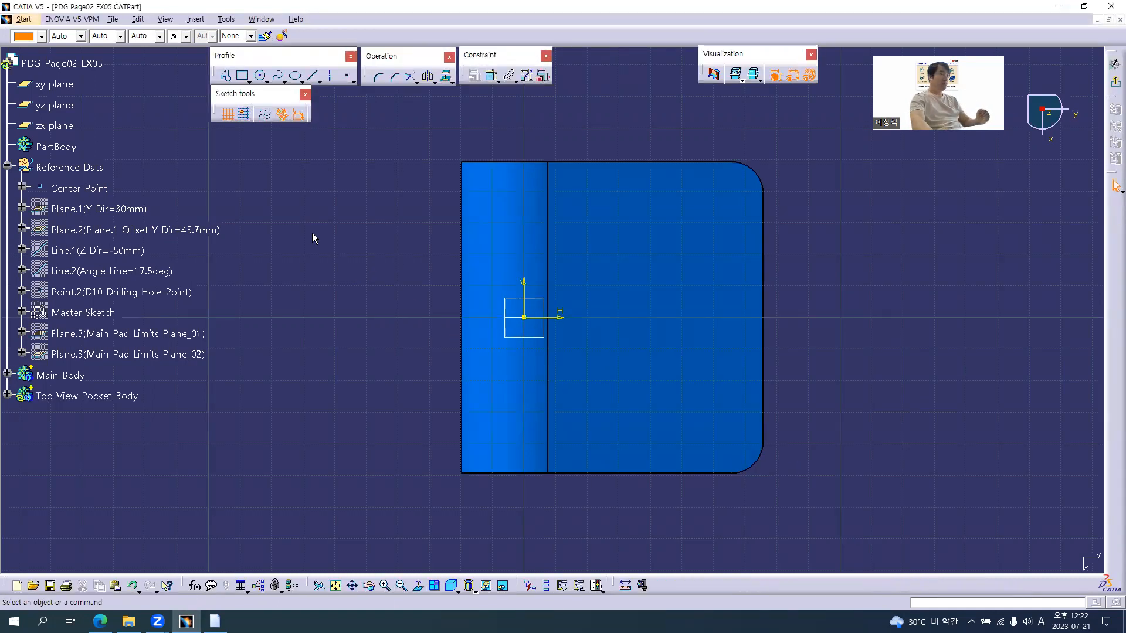
- Sketch a closed right-triangle profile over the Main Body's upper corner at the narrow end, with horizontal and vertical legs and a slanted side
{"action": "left_click", "coordinate": [225, 75]}
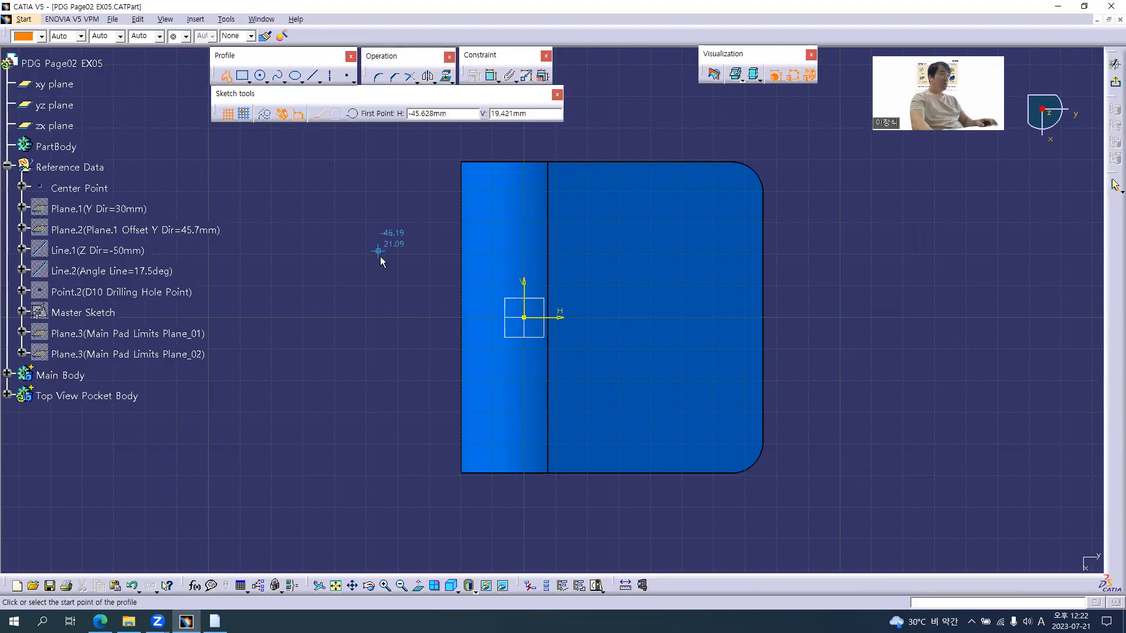
{"action": "key", "text": "alt+Tab"}
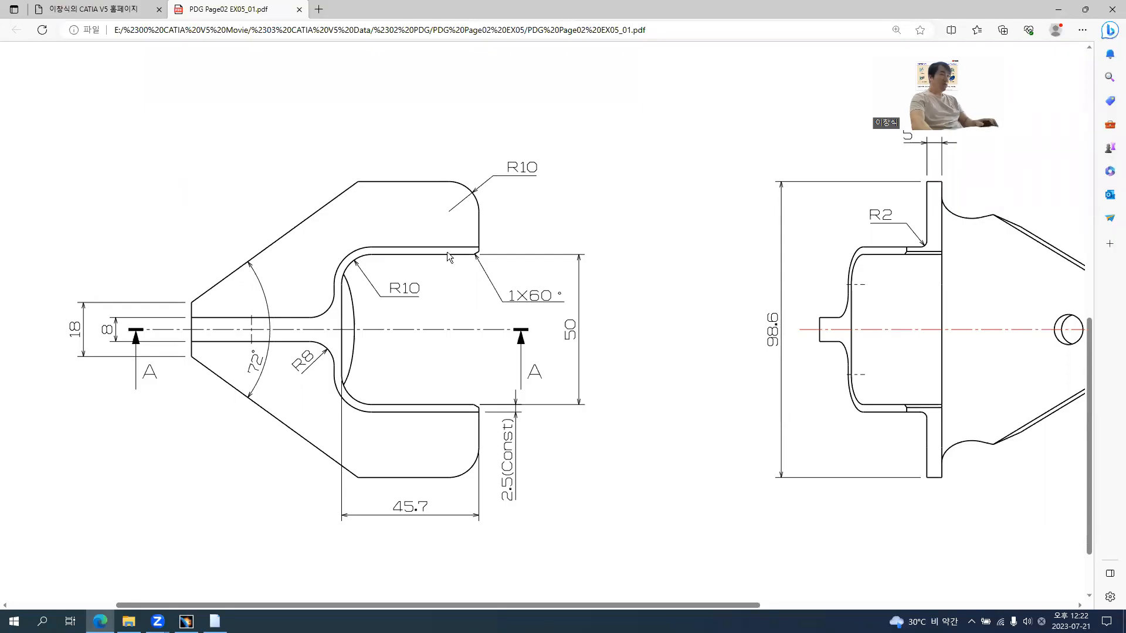
{"action": "key", "text": "alt+Tab"}
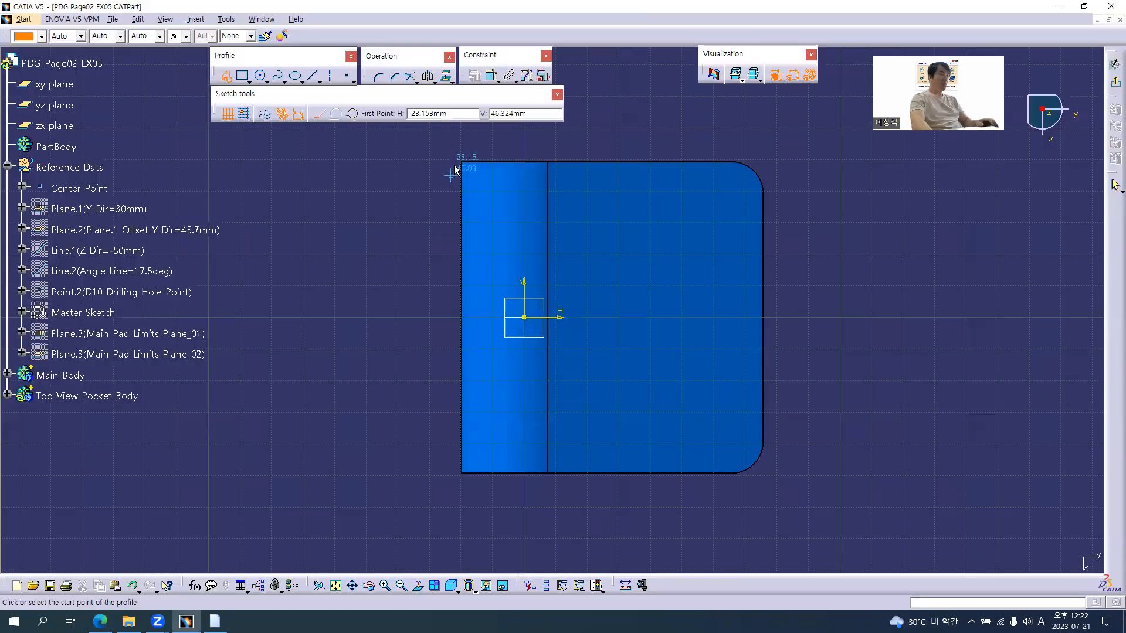
{"action": "left_click", "coordinate": [645, 161]}
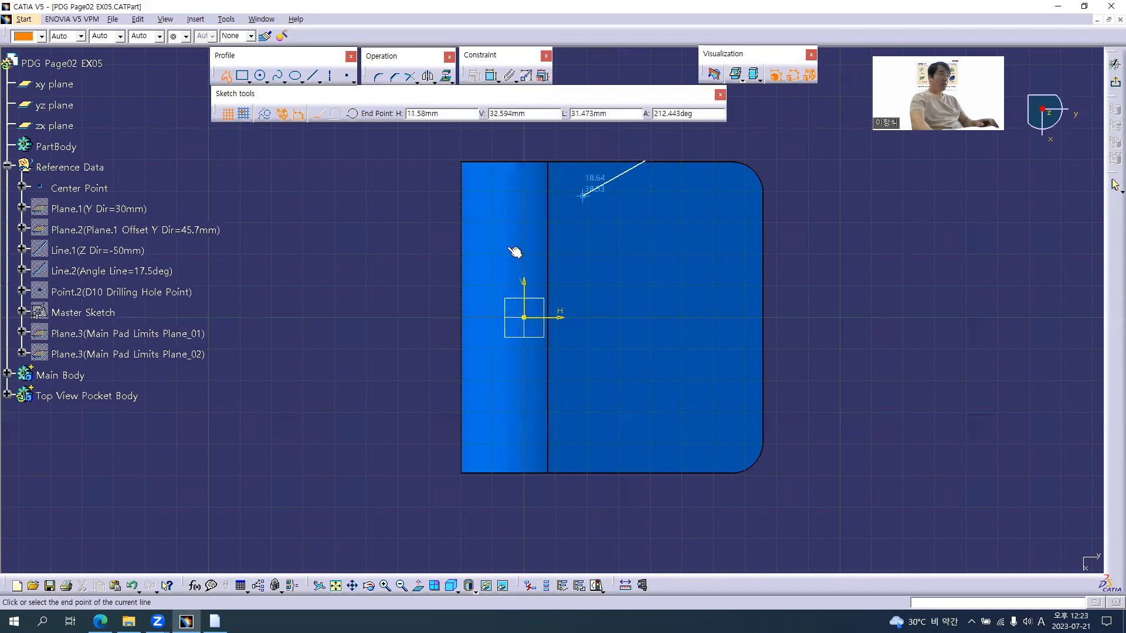
{"action": "left_click", "coordinate": [461, 292]}
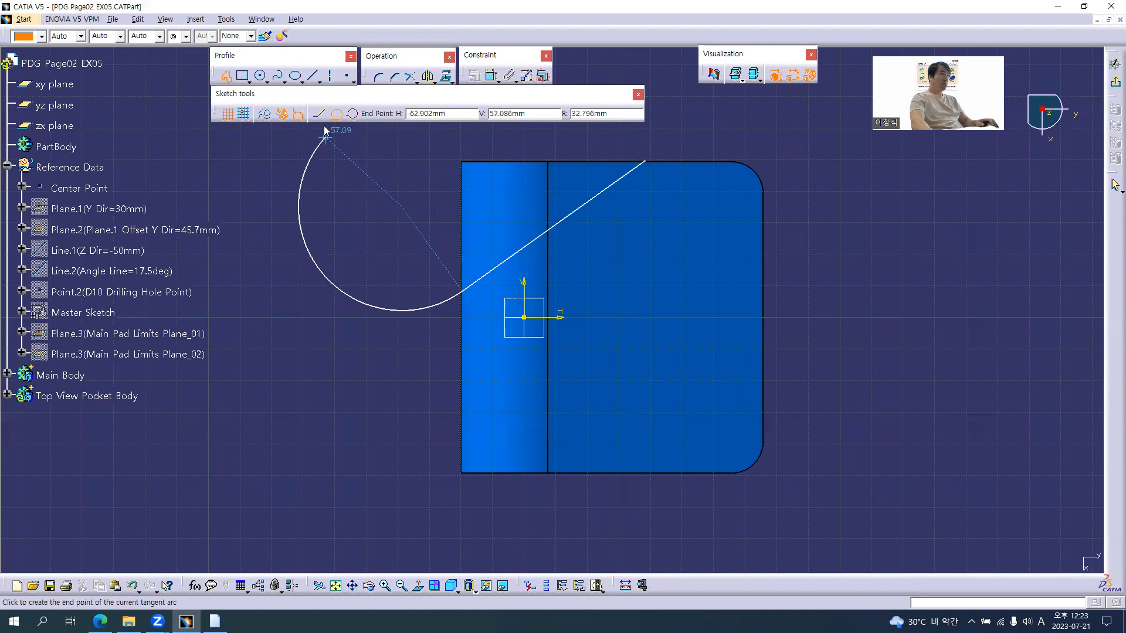
{"action": "left_click", "coordinate": [319, 113]}
{"action": "left_click", "coordinate": [462, 161]}
{"action": "left_click", "coordinate": [645, 162]}
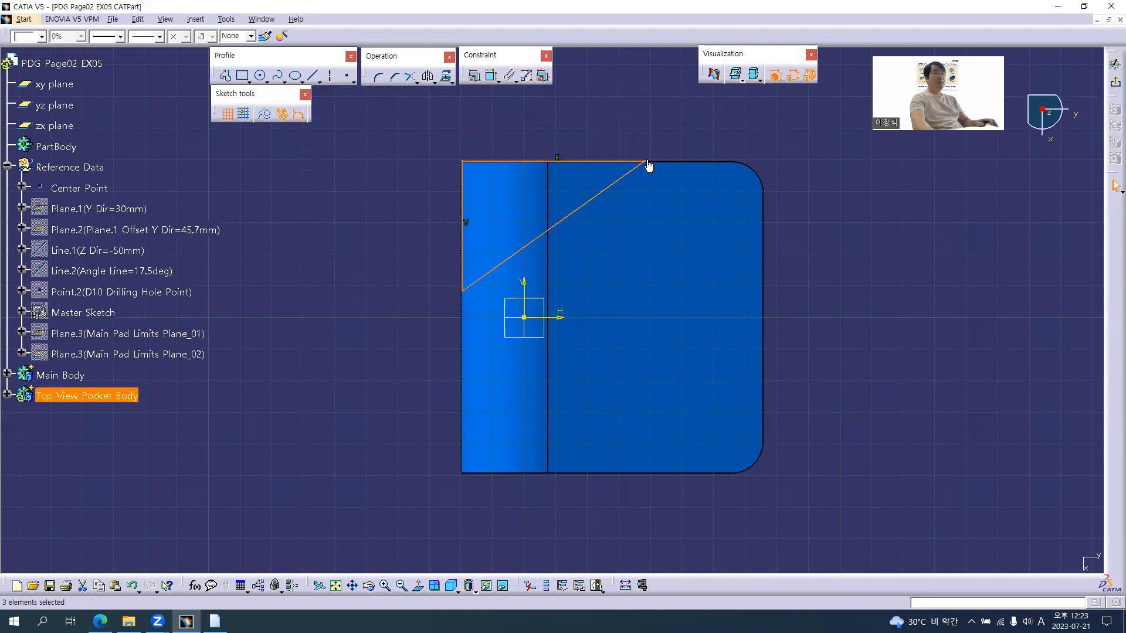
{"action": "left_click", "coordinate": [345, 200]}
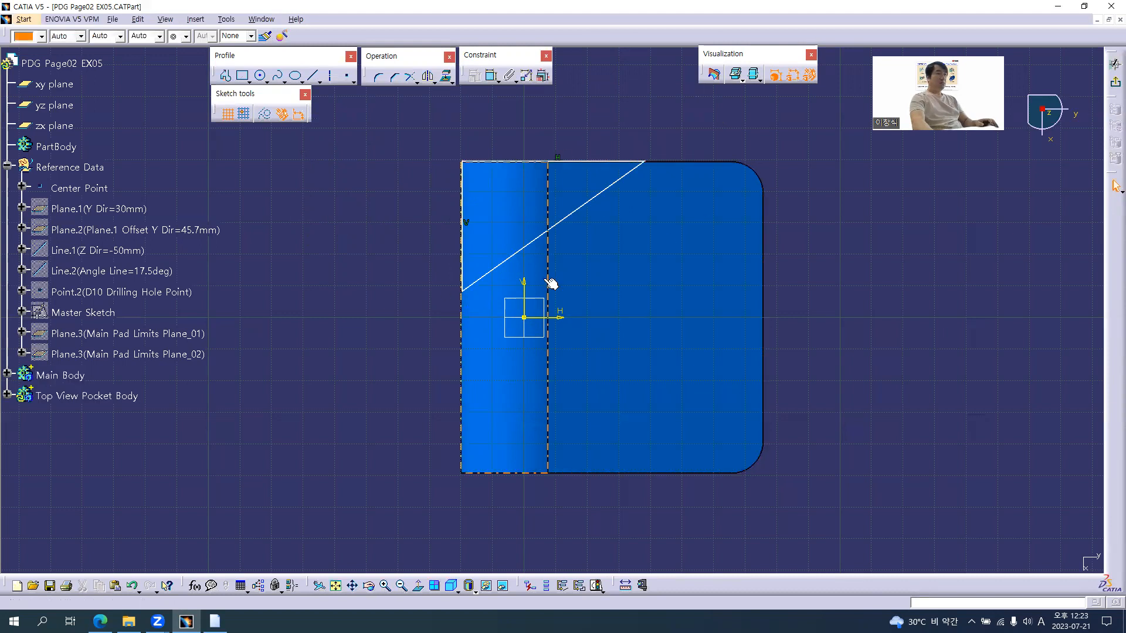
- Hide the Main Body so only the triangle sketch is displayed
{"action": "left_click", "coordinate": [60, 375]}
{"action": "right_click", "coordinate": [61, 375]}
{"action": "left_click", "coordinate": [88, 407]}
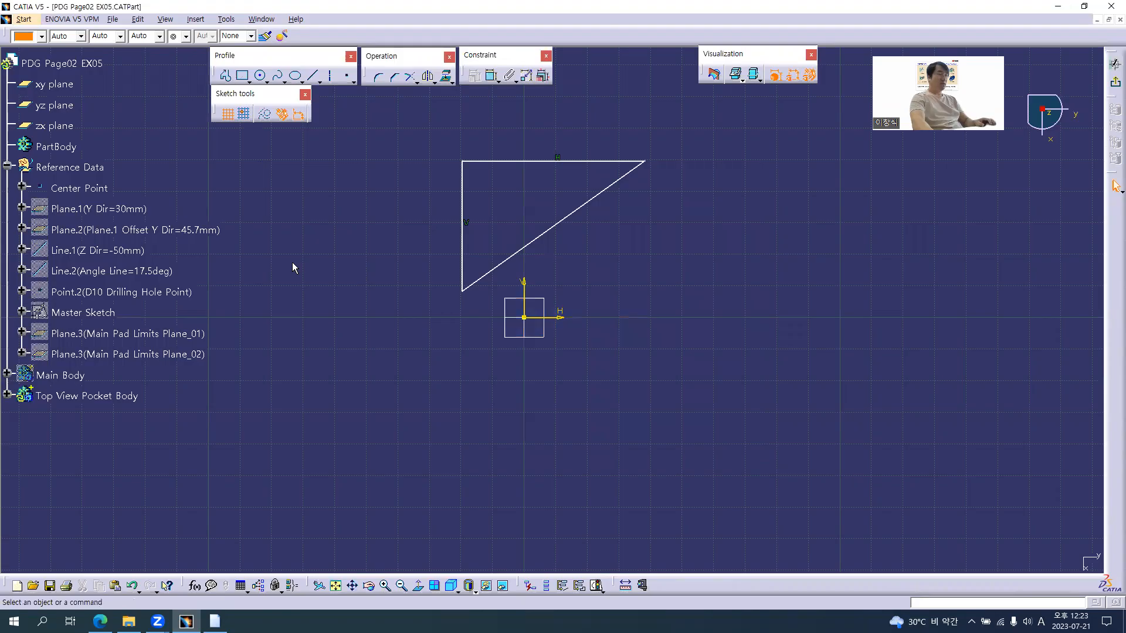
- Check the plan view in the PDF drawing, and mirror the triangle's slanted line about the sketch's H axis
{"action": "key", "text": "alt+Tab"}
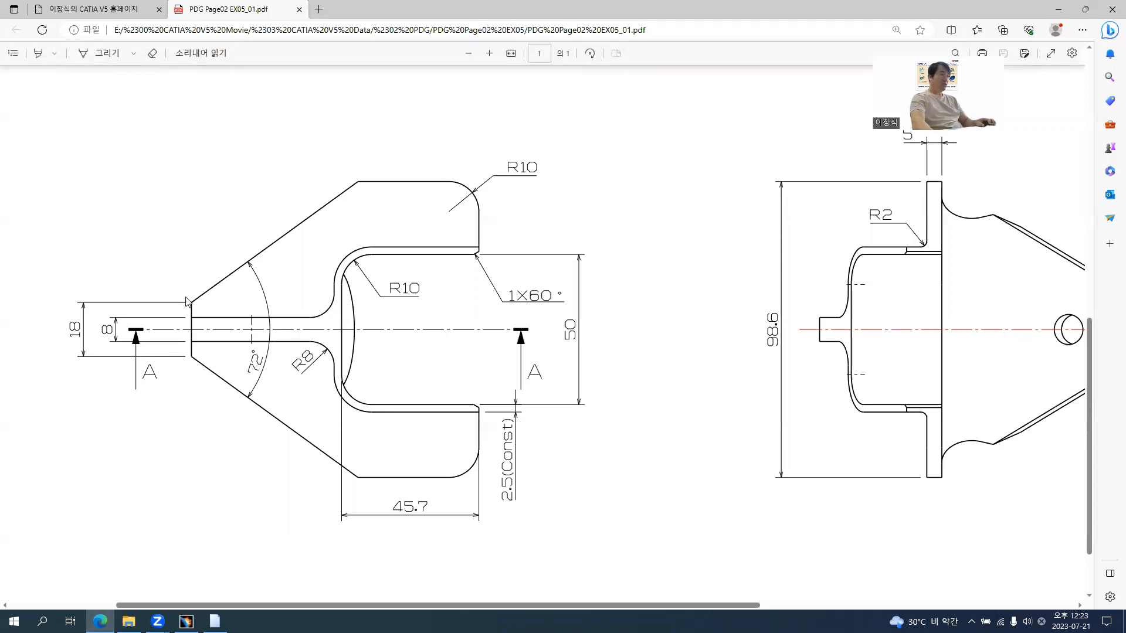
{"action": "key", "text": "alt+Tab"}
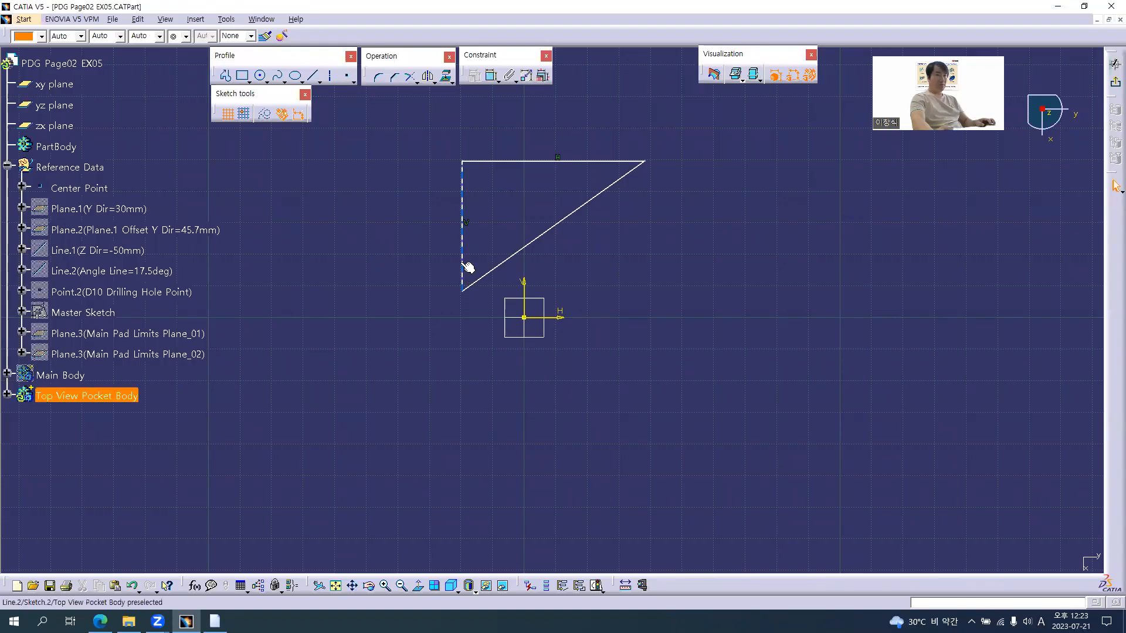
{"action": "key", "text": "alt+Tab"}
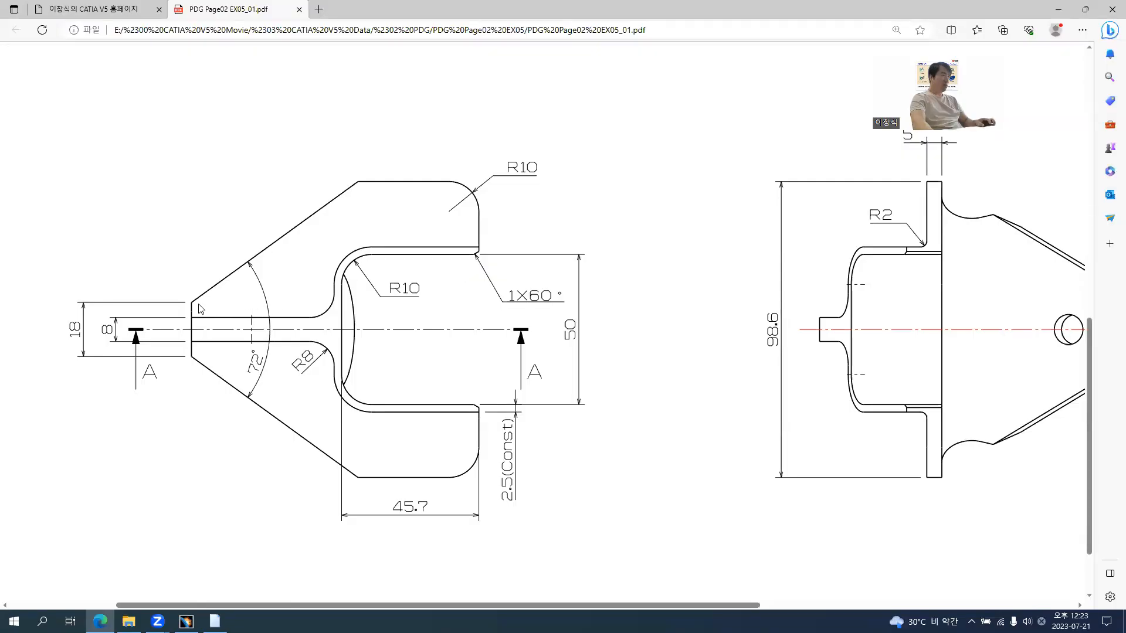
{"action": "key", "text": "alt+Tab"}
{"action": "left_click", "coordinate": [487, 280]}
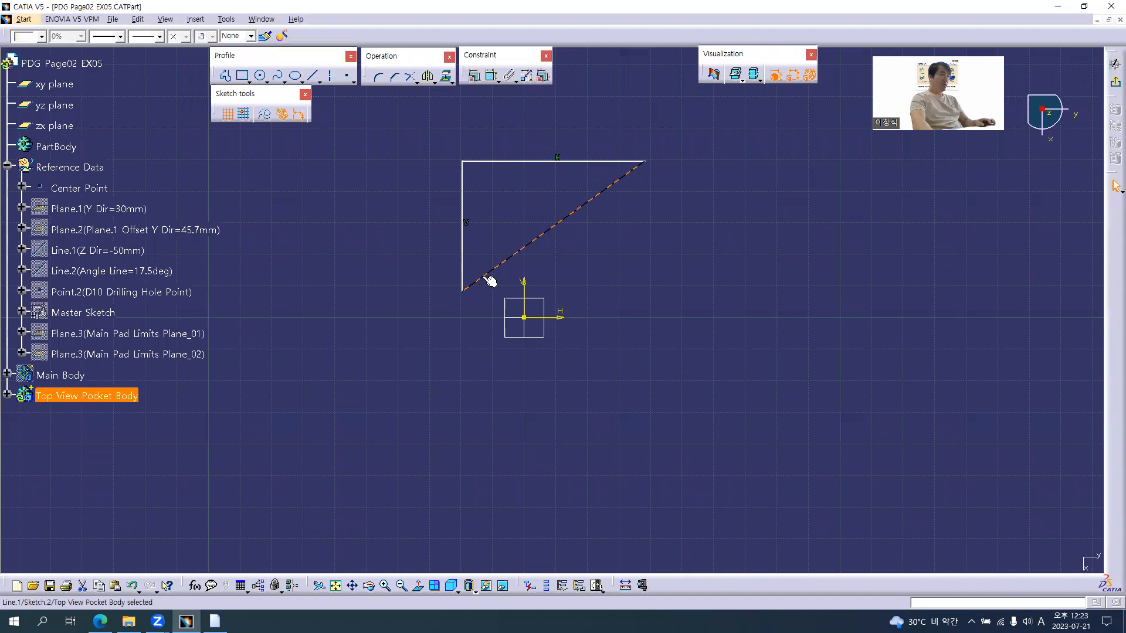
{"action": "left_click", "coordinate": [428, 76]}
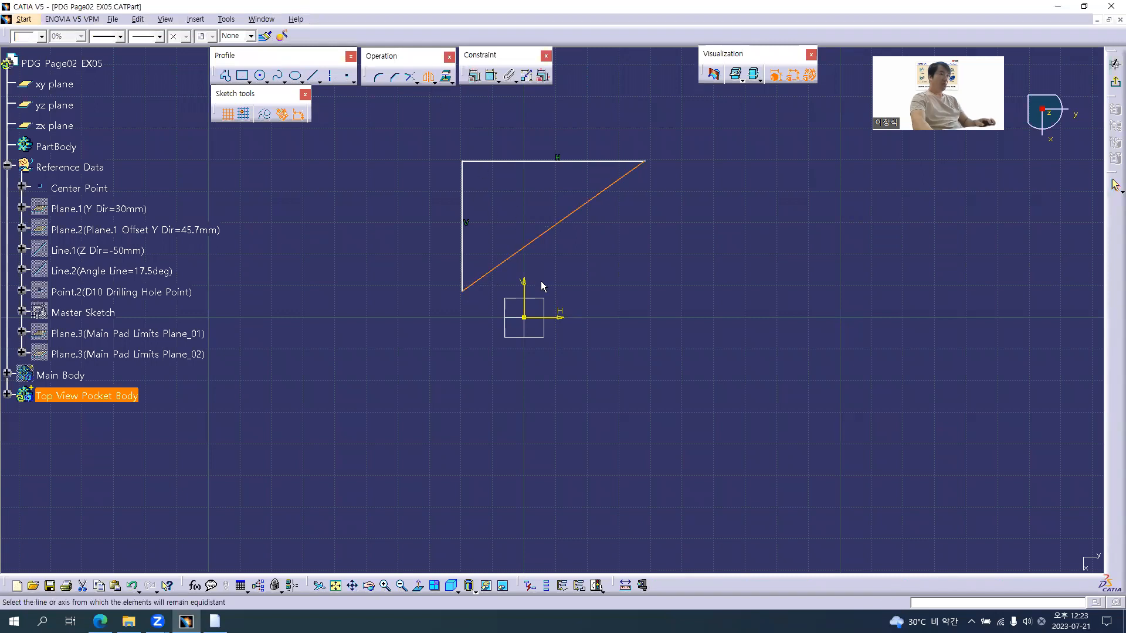
{"action": "left_click", "coordinate": [561, 317]}
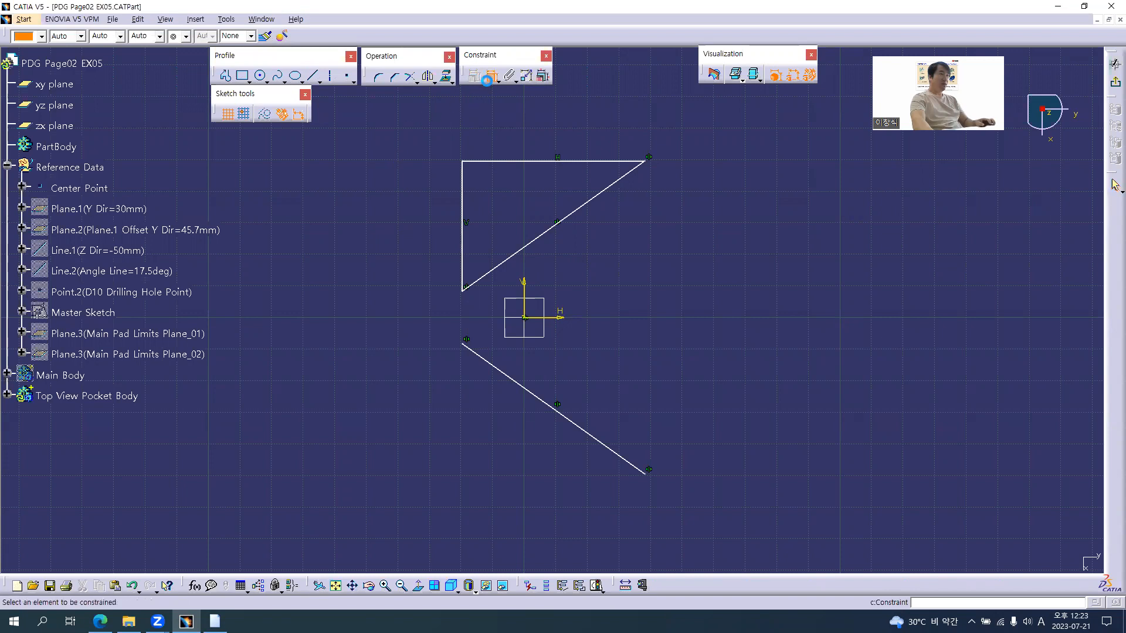
- Dimension the angle between the two slanted lines and the vertical distance between their near endpoints, checking against the PDF drawing
{"action": "left_click", "coordinate": [539, 242]}
{"action": "left_click", "coordinate": [532, 394]}
{"action": "left_click", "coordinate": [588, 342]}
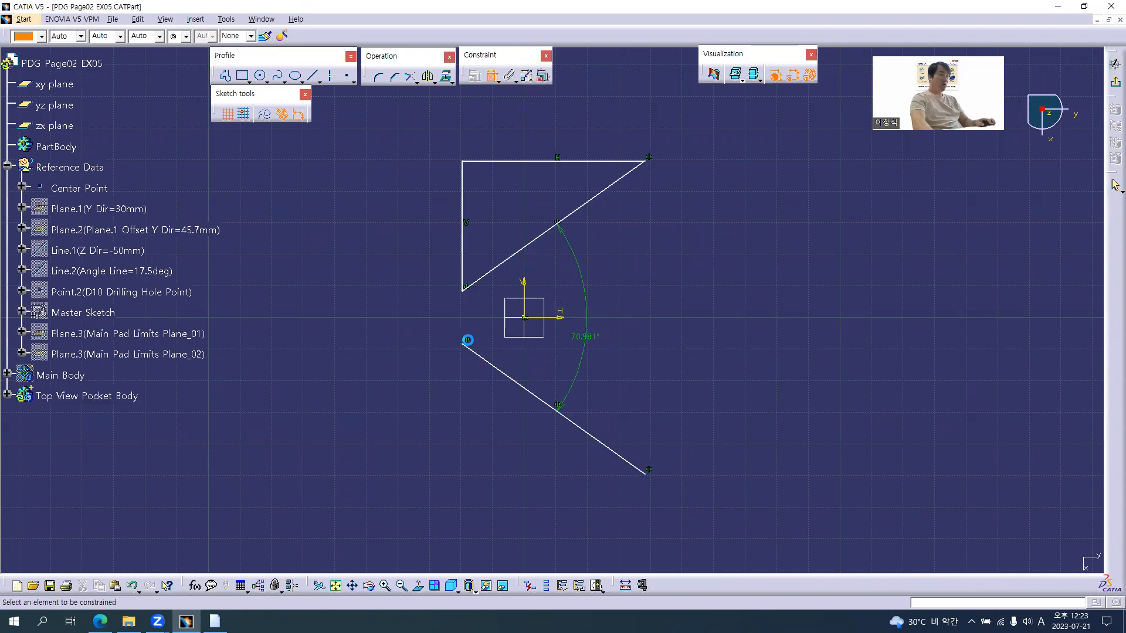
{"action": "left_click", "coordinate": [463, 293]}
{"action": "left_click", "coordinate": [463, 343]}
{"action": "left_click", "coordinate": [417, 320]}
{"action": "key", "text": "alt+Tab"}
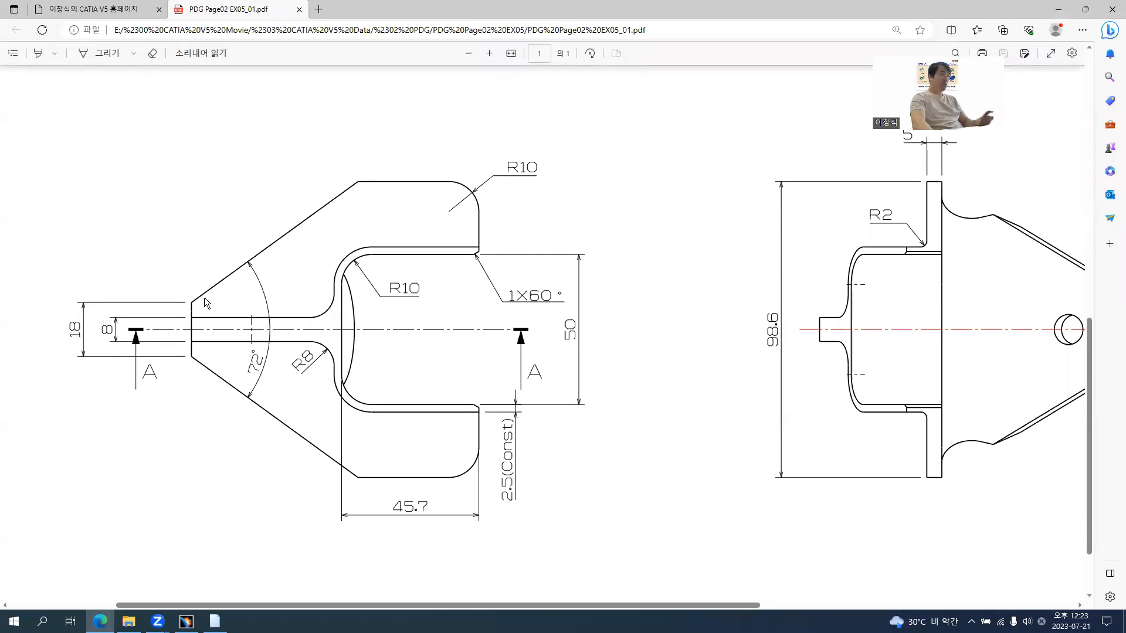
{"action": "key", "text": "alt+Tab"}
{"action": "left_click", "coordinate": [490, 75]}
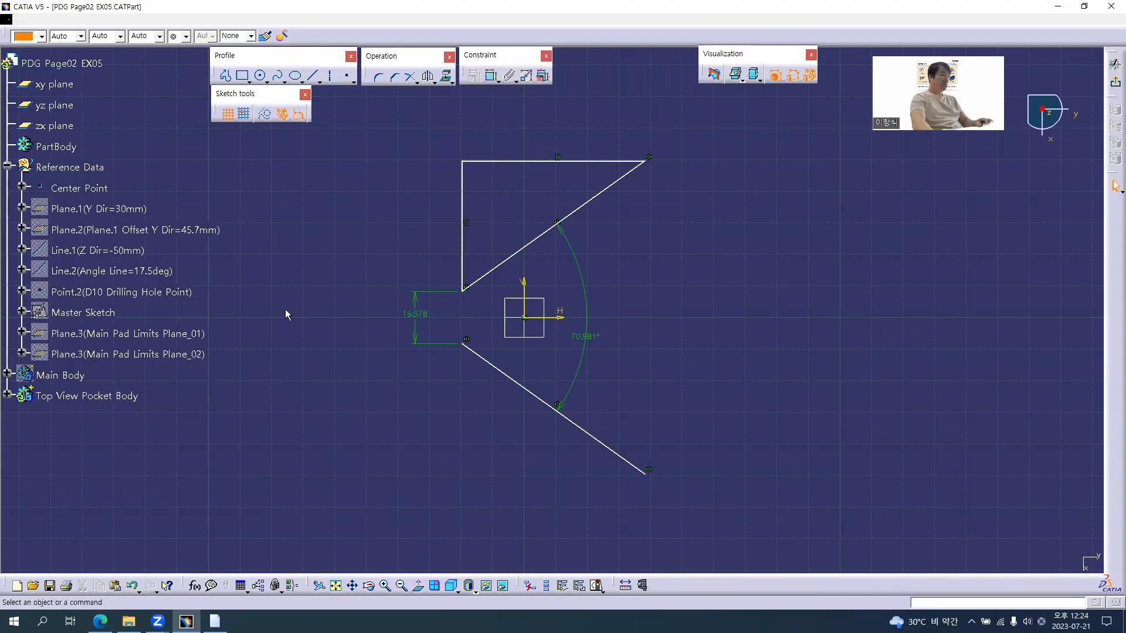
- Show the Main Body again and project its narrow-end face and adjoining upper side face into the sketch as 3D element edges
{"action": "right_click", "coordinate": [61, 375]}
{"action": "left_click", "coordinate": [97, 412]}
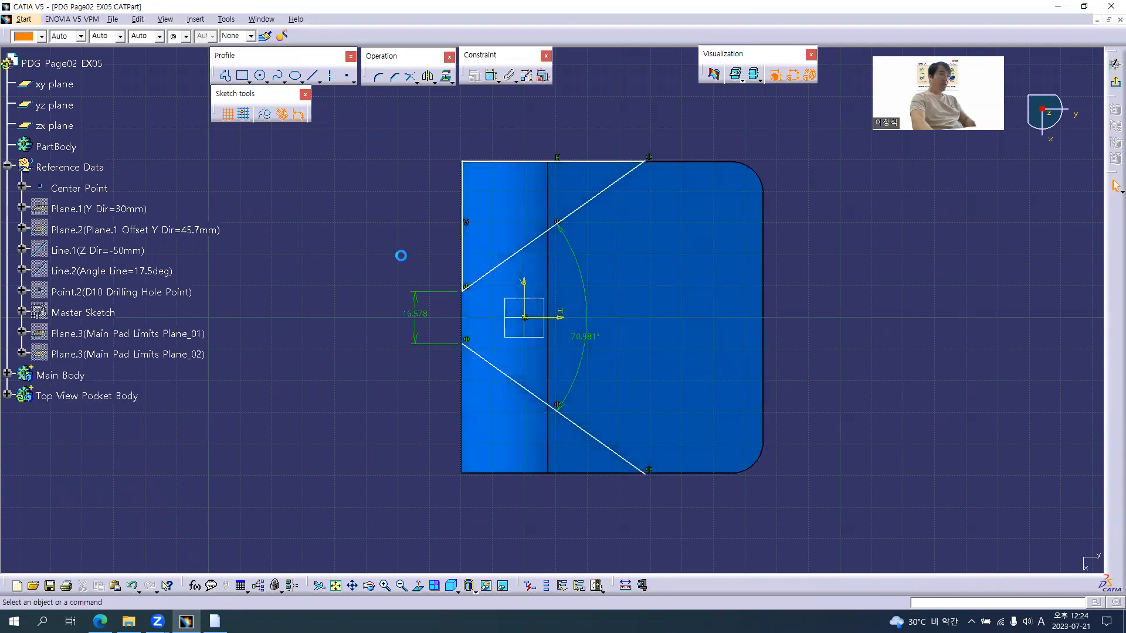
{"action": "left_click", "coordinate": [446, 75]}
{"action": "middle_click_drag", "start_coordinate": [427, 189], "coordinate": [427, 282]}
{"action": "mouse_move", "coordinate": [496, 323]}
{"action": "middle_mouse_down"}
{"action": "mouse_move", "coordinate": [517, 339]}
{"action": "mouse_move", "coordinate": [459, 322]}
{"action": "middle_mouse_up"}
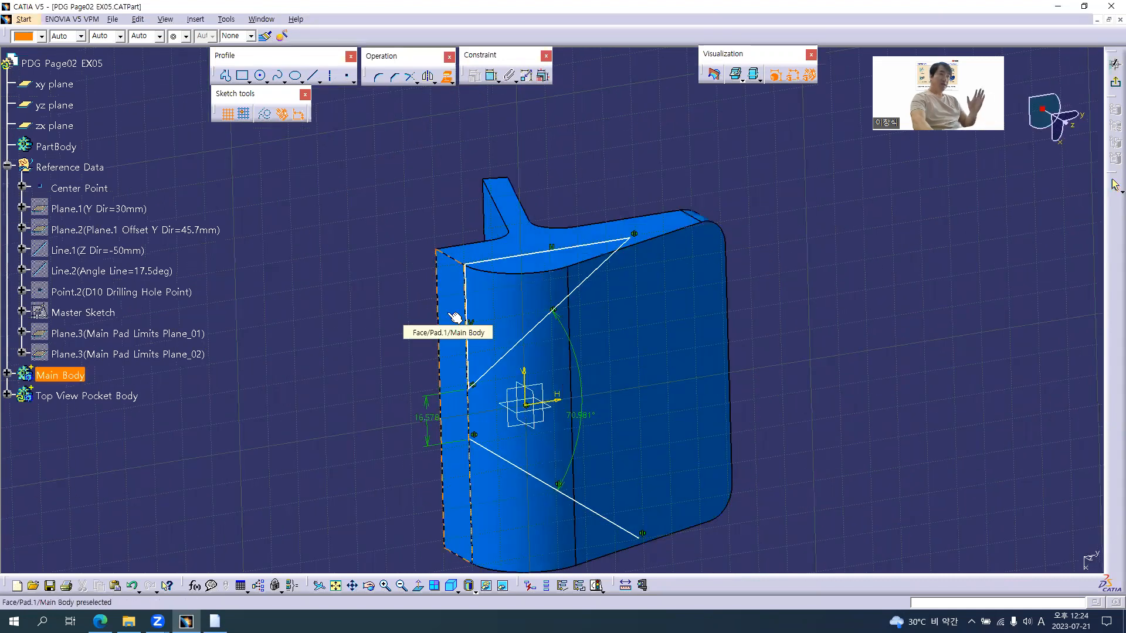
{"action": "left_click", "coordinate": [455, 317]}
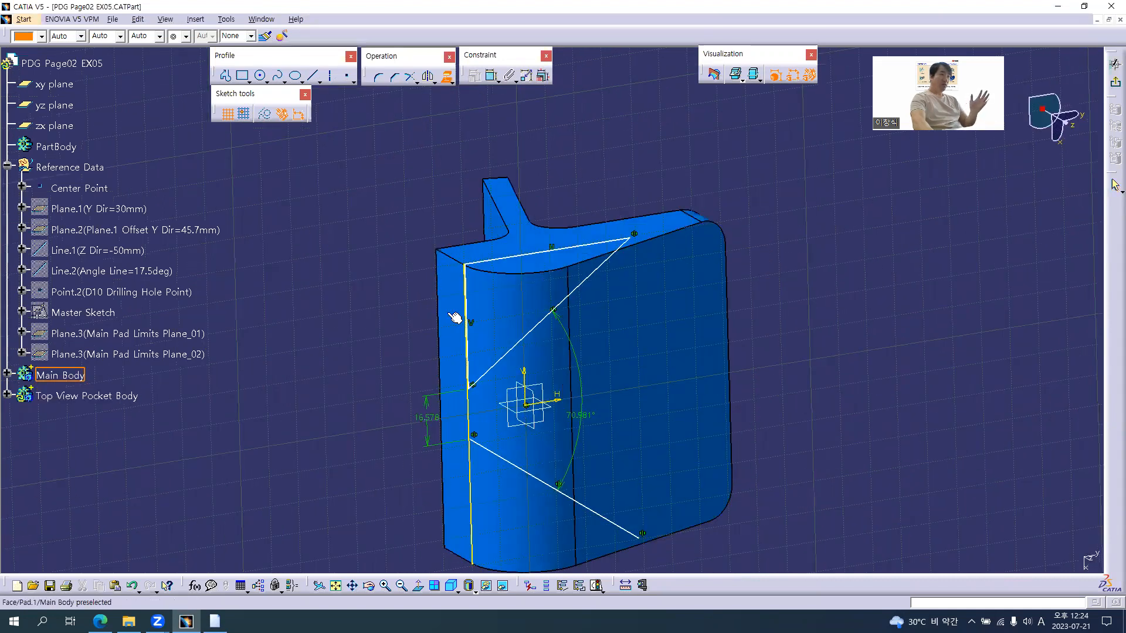
{"action": "left_click", "coordinate": [535, 243]}
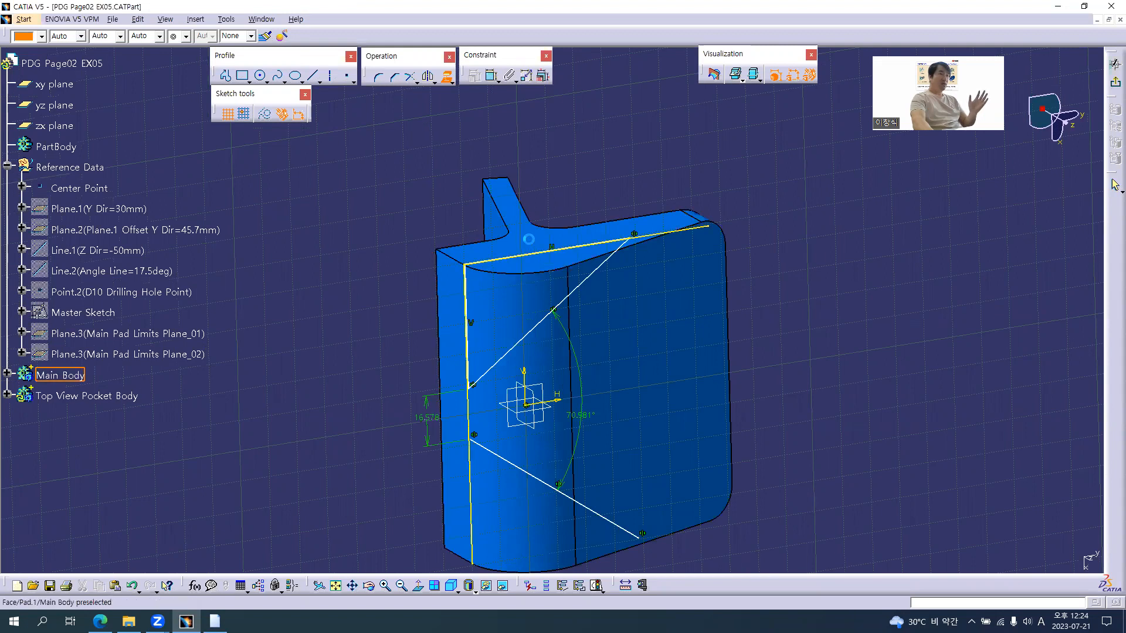
{"action": "mouse_move", "coordinate": [528, 408]}
{"action": "middle_mouse_down"}
{"action": "mouse_move", "coordinate": [656, 337]}
{"action": "mouse_move", "coordinate": [648, 410]}
{"action": "middle_mouse_up"}
{"action": "left_click", "coordinate": [447, 78]}
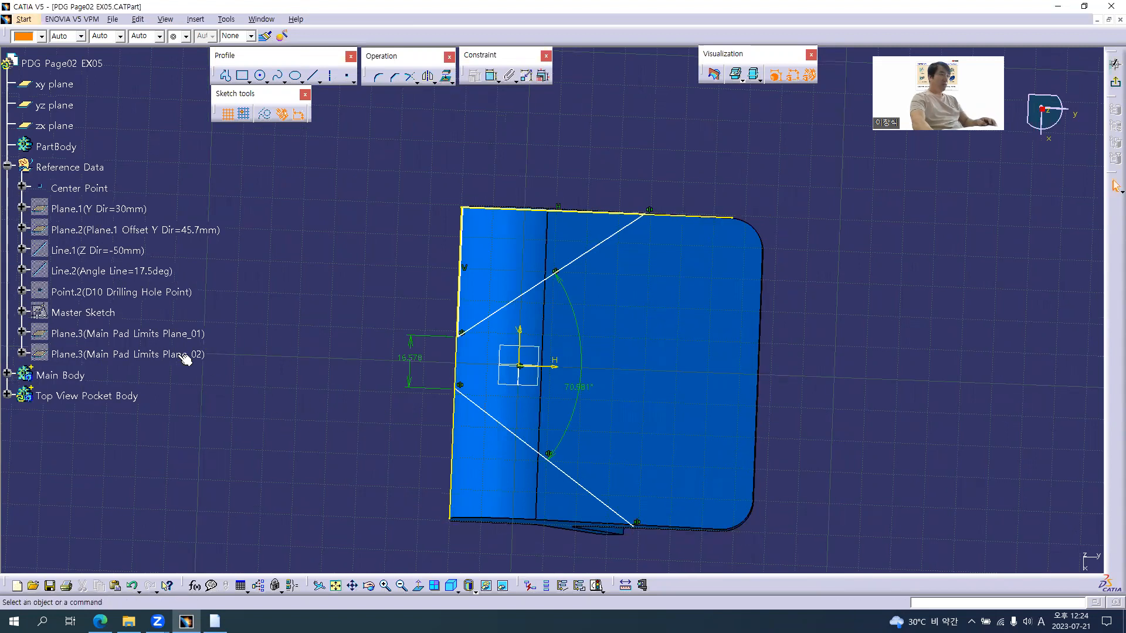
- Hide the Main Body and convert the two projected edge lines to construction elements
{"action": "right_click", "coordinate": [57, 375]}
{"action": "key", "text": "h"}
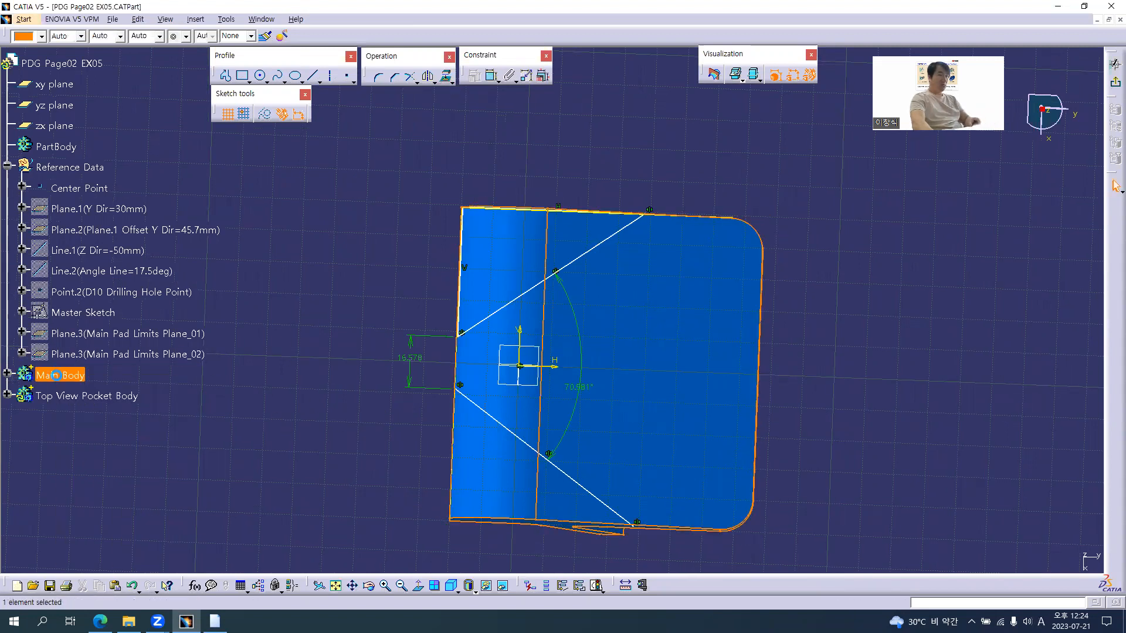
{"action": "left_click", "coordinate": [455, 421]}
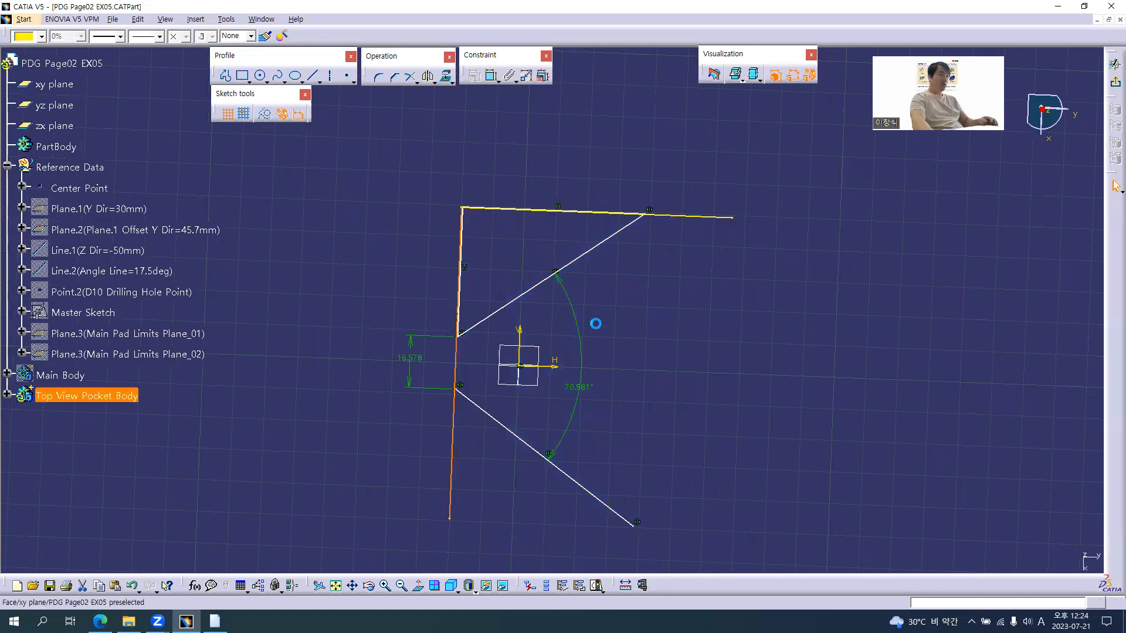
{"action": "left_click", "coordinate": [683, 216], "text": "ctrl"}
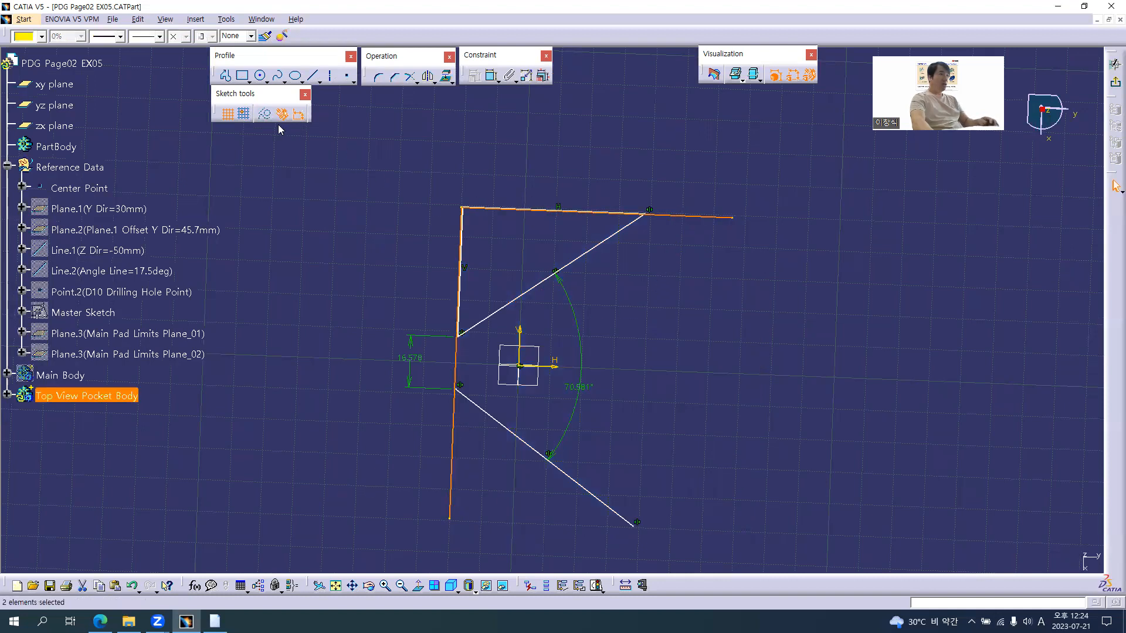
{"action": "left_click", "coordinate": [264, 114]}
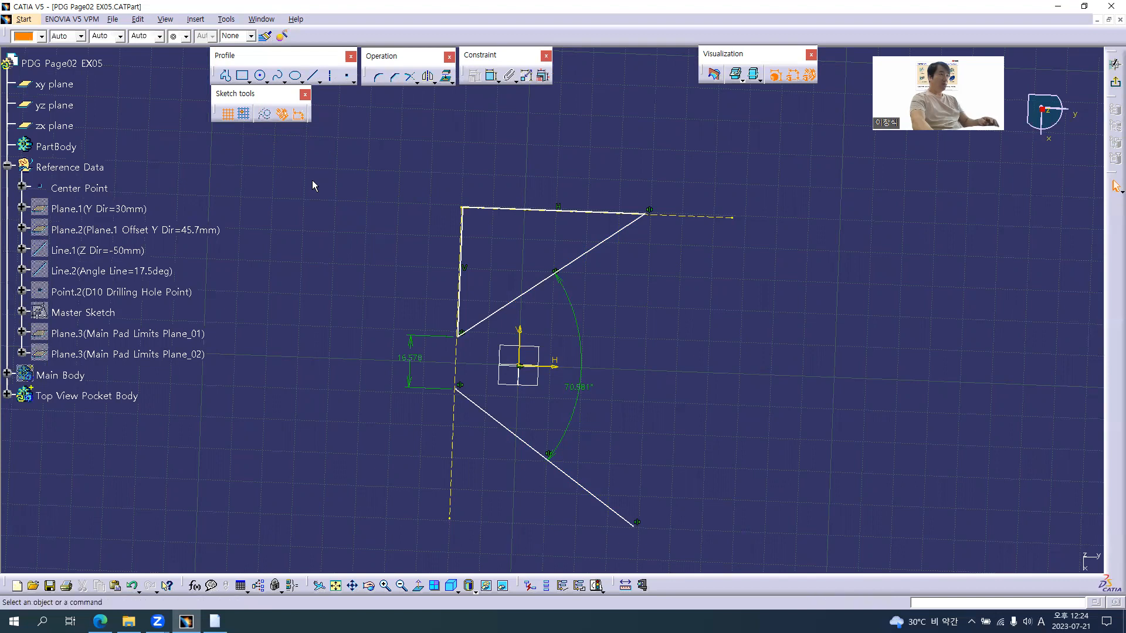
{"action": "mouse_move", "coordinate": [482, 362]}
{"action": "middle_mouse_down"}
{"action": "mouse_move", "coordinate": [481, 379]}
{"action": "mouse_move", "coordinate": [491, 336]}
{"action": "middle_mouse_up"}
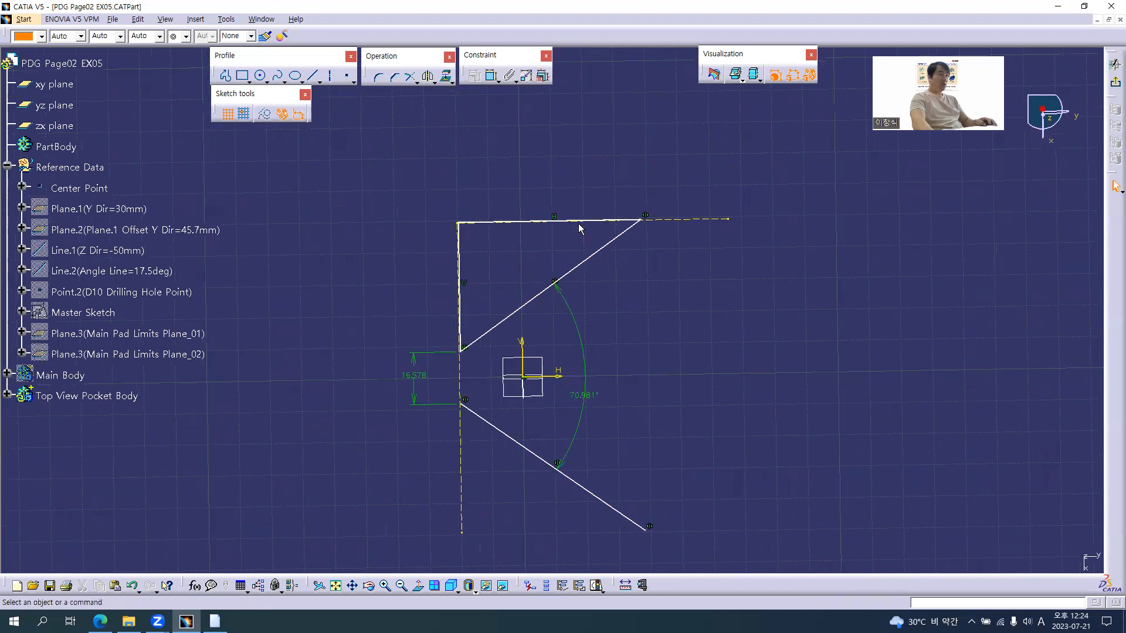
- Pull the triangle away from the projected edges and constrain its horizontal and vertical legs coincident with the matching construction lines
{"action": "mouse_move", "coordinate": [578, 227]}
{"action": "left_mouse_down"}
{"action": "mouse_move", "coordinate": [464, 292]}
{"action": "mouse_move", "coordinate": [472, 276]}
{"action": "left_mouse_up"}
{"action": "left_click", "coordinate": [471, 164]}
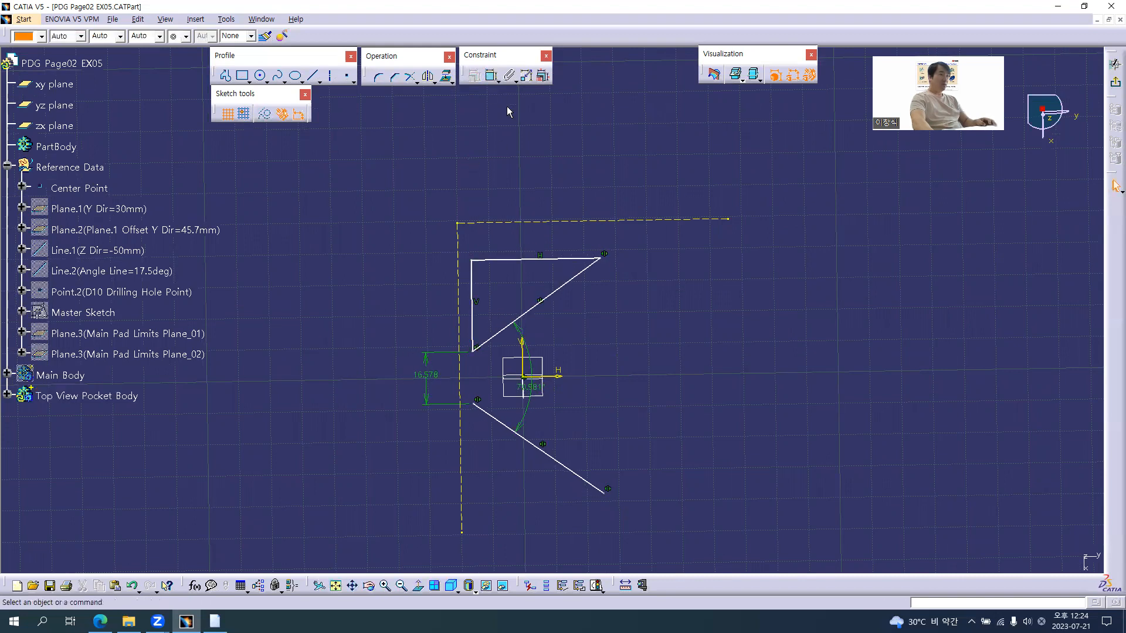
{"action": "left_click", "coordinate": [491, 75]}
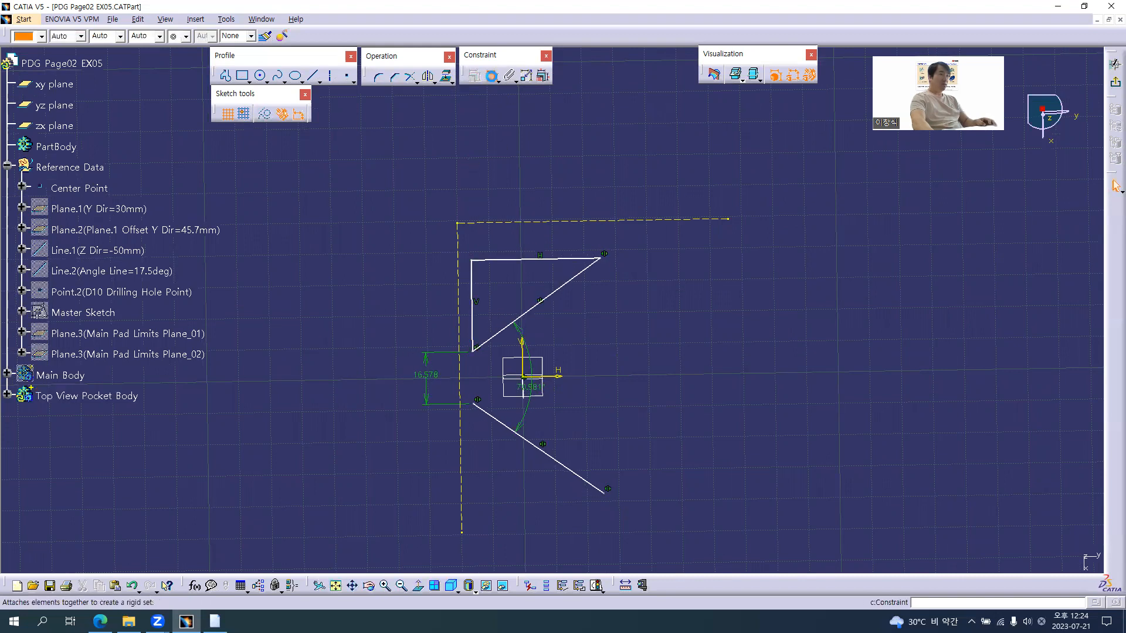
{"action": "left_click", "coordinate": [496, 265]}
{"action": "right_click", "coordinate": [530, 139]}
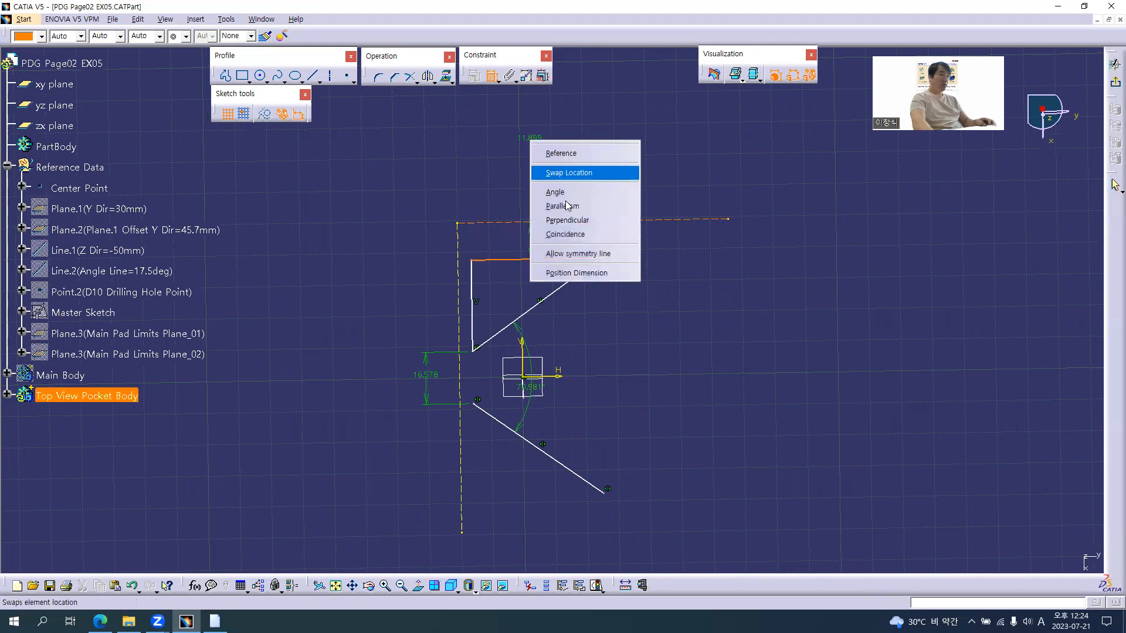
{"action": "left_click", "coordinate": [564, 234]}
{"action": "left_click", "coordinate": [471, 305]}
{"action": "right_click", "coordinate": [378, 206]}
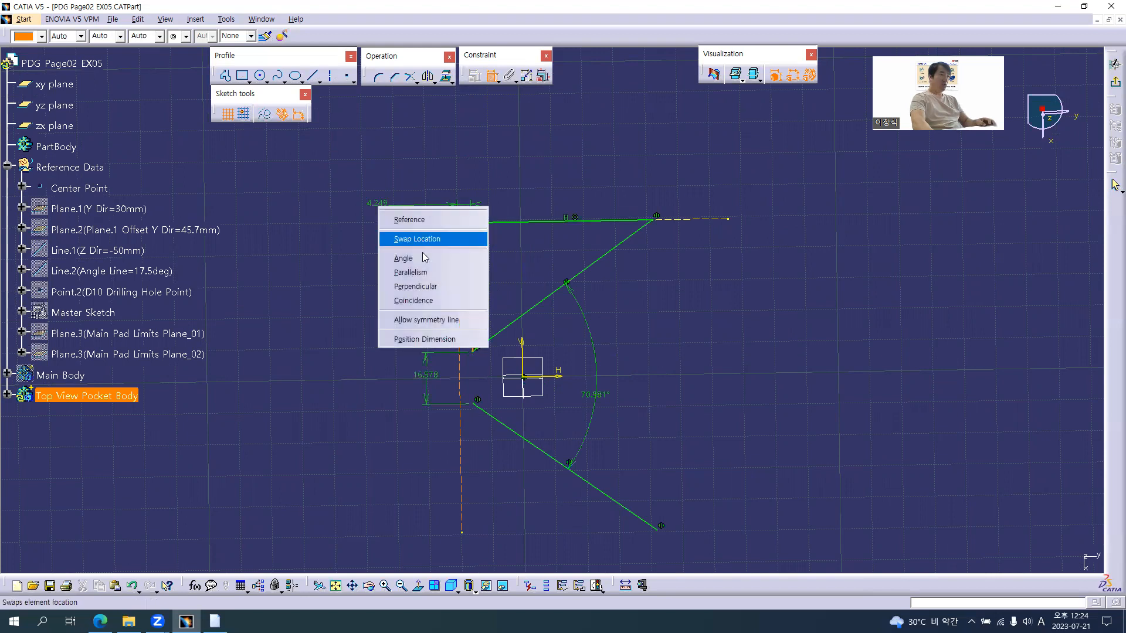
{"action": "left_click", "coordinate": [413, 300]}
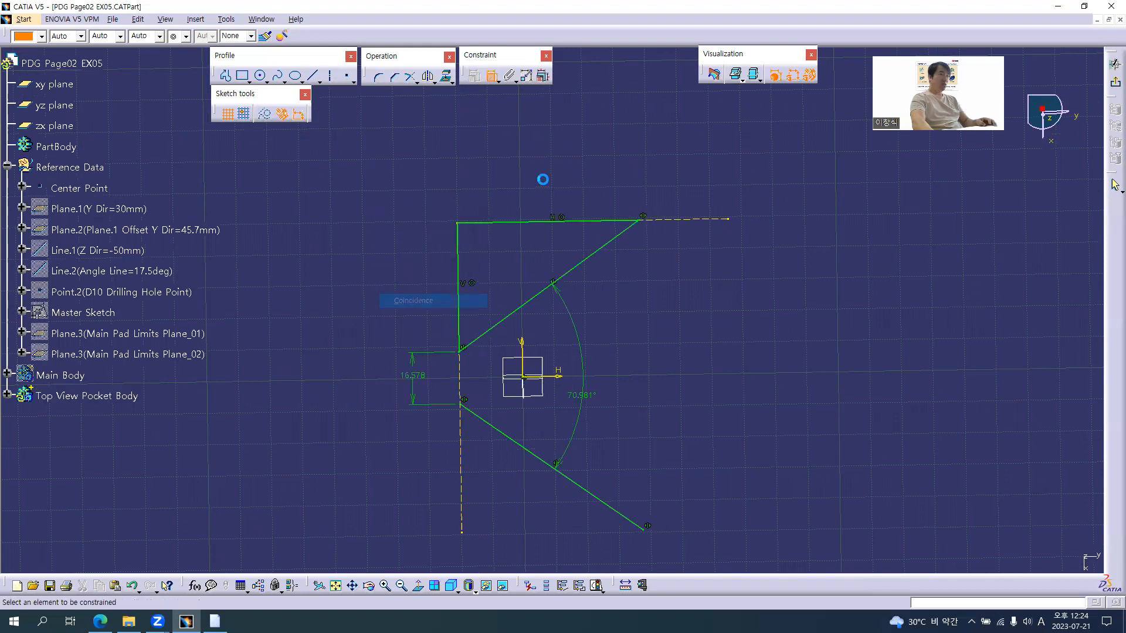
- Set the angle between the slanted lines to 72° and their endpoint distance to 18 mm per the PDF drawing, and exit the sketch
{"action": "left_click", "coordinate": [543, 77]}
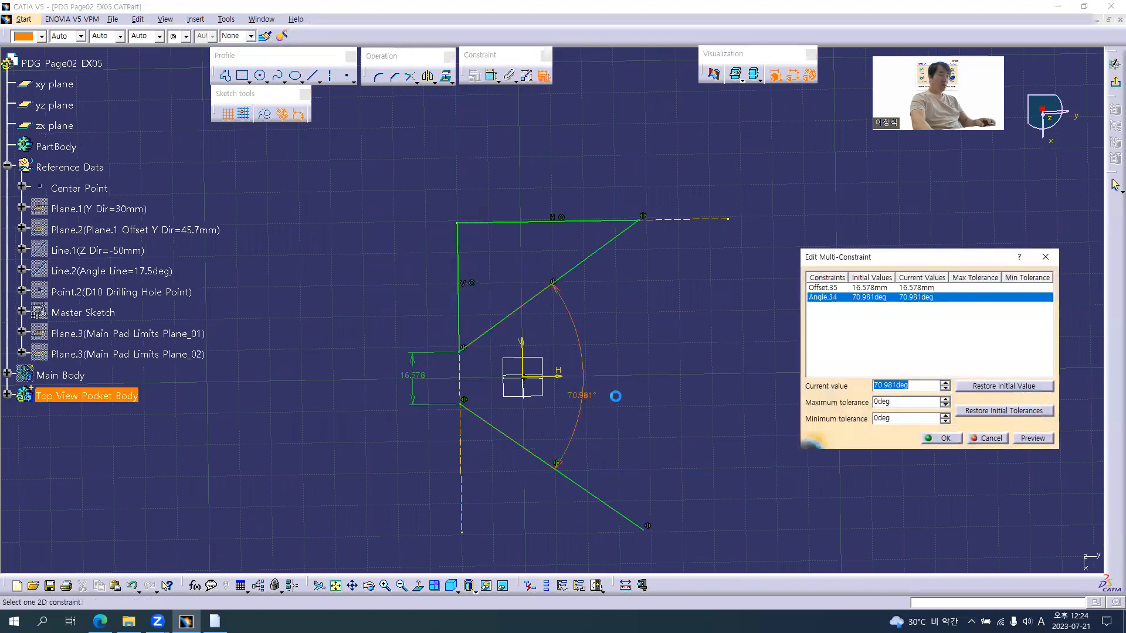
{"action": "key", "text": "alt+Tab"}
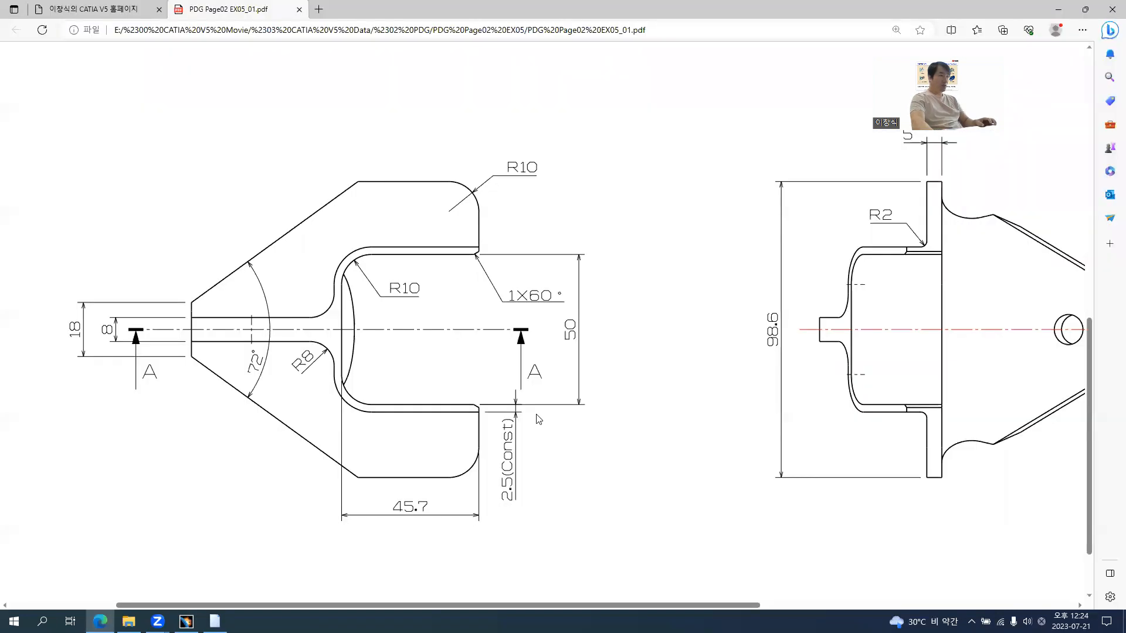
{"action": "key", "text": "alt+Tab"}
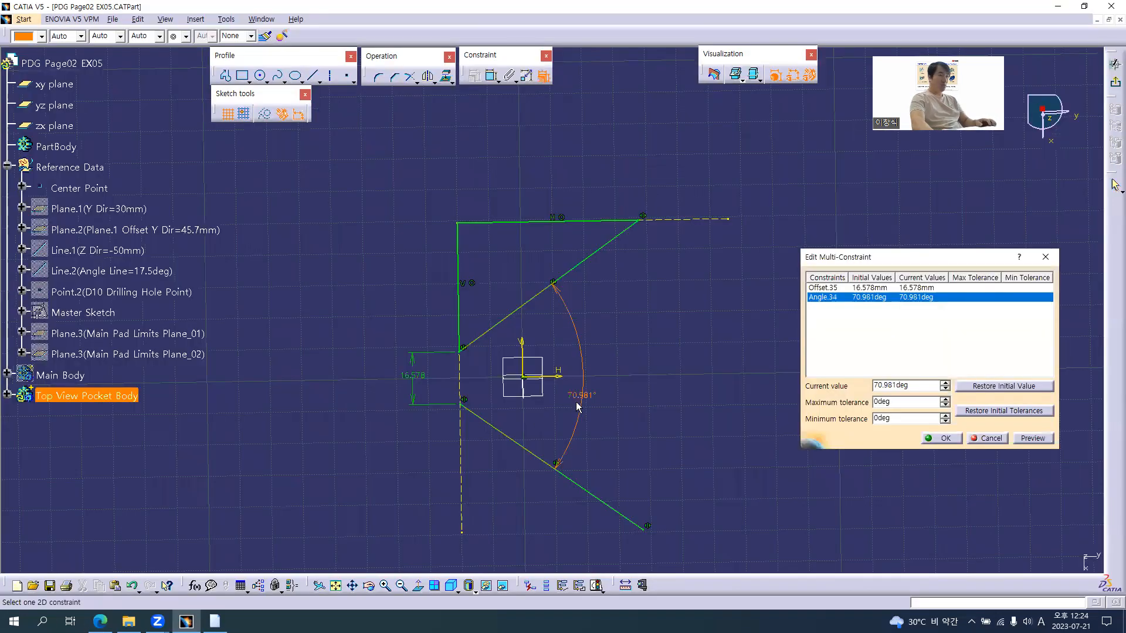
{"action": "type", "text": "72"}
{"action": "key", "text": "Return"}
{"action": "left_click", "coordinate": [410, 384]}
{"action": "type", "text": "18"}
{"action": "key", "text": "Return"}
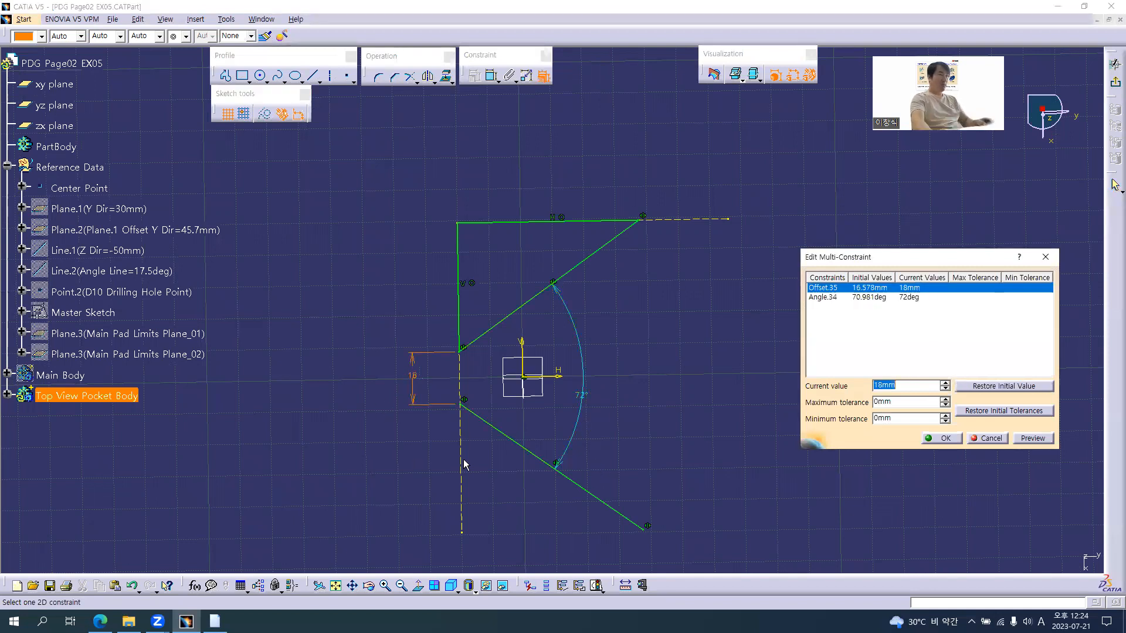
{"action": "left_click", "coordinate": [945, 440]}
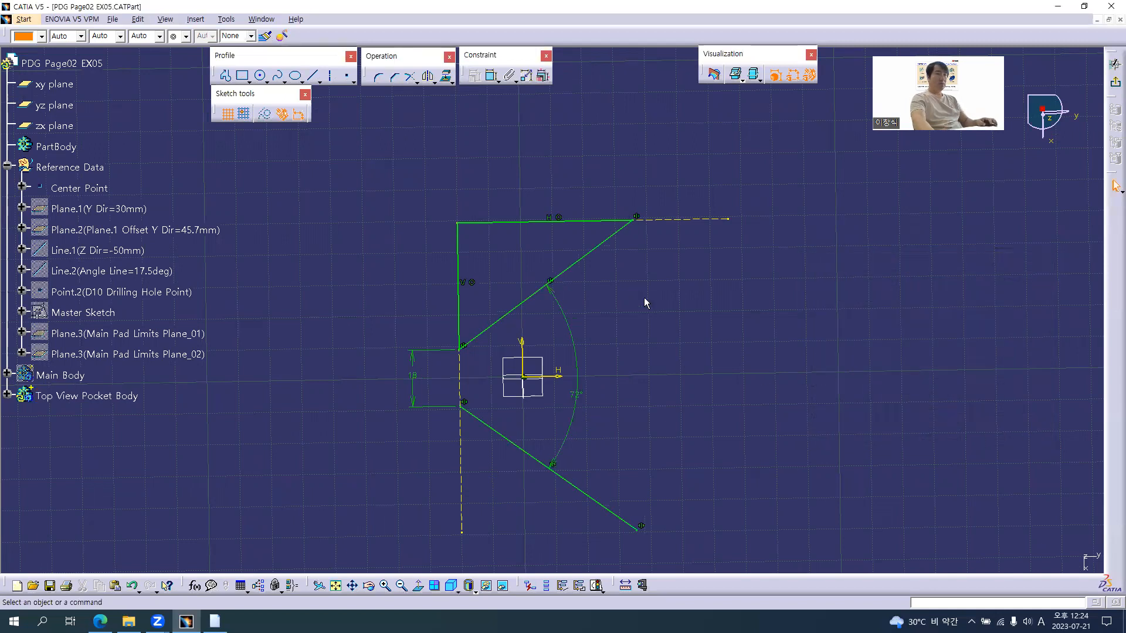
{"action": "left_click", "coordinate": [1115, 81]}
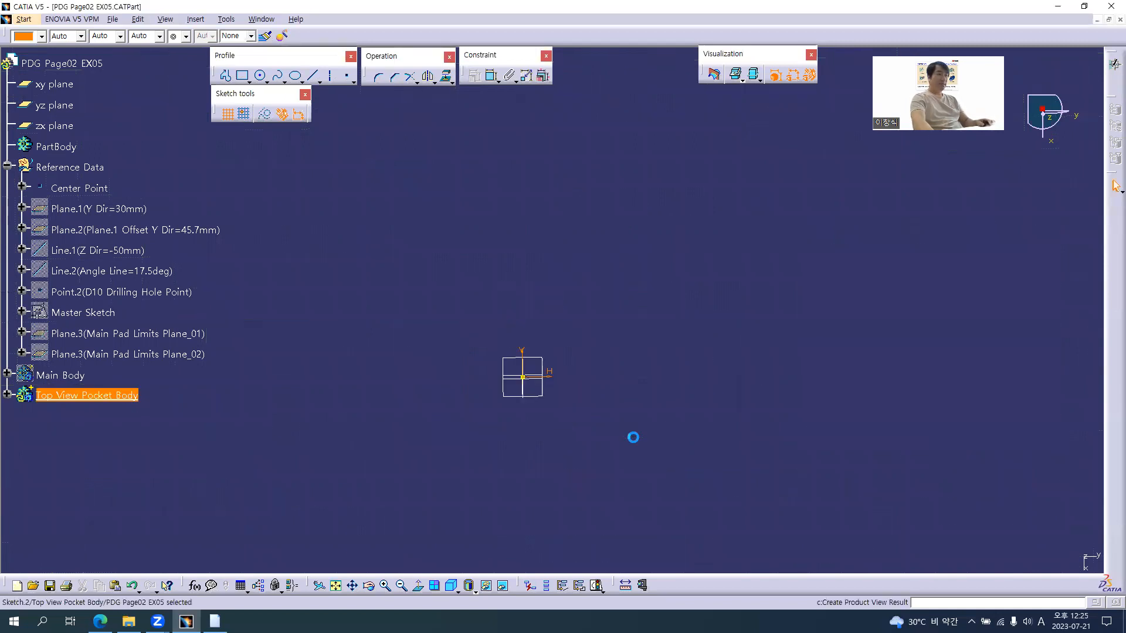
{"action": "left_click", "coordinate": [620, 296]}
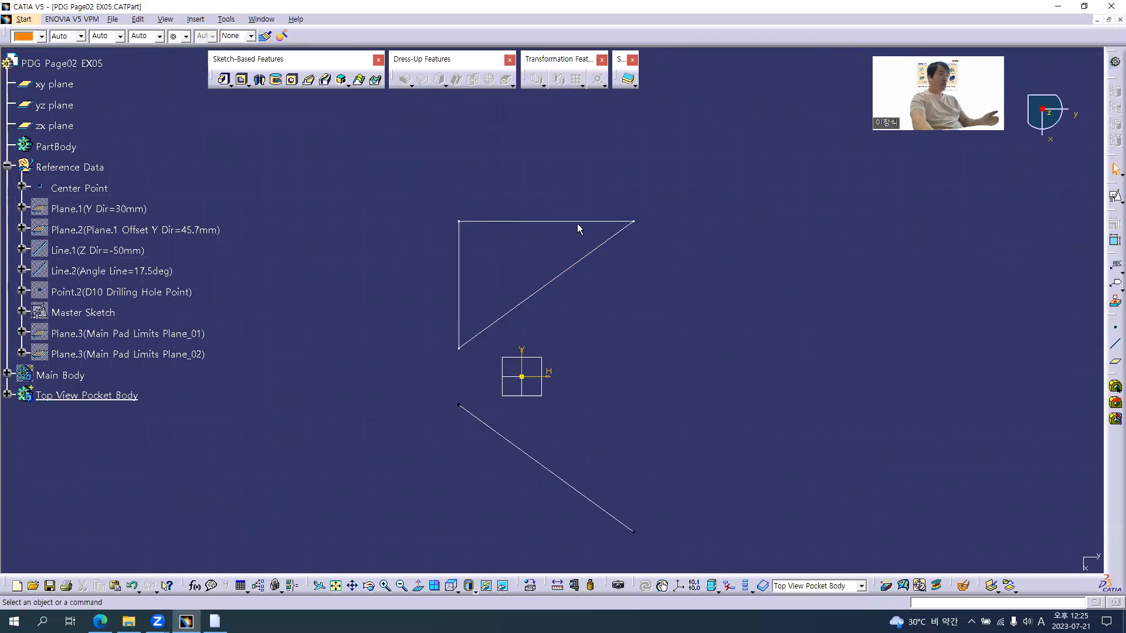
- Show the two Main Pad Limits planes in the model
{"action": "left_click", "coordinate": [135, 333]}
{"action": "left_click", "coordinate": [135, 354], "text": "ctrl"}
{"action": "right_click", "coordinate": [135, 358]}
{"action": "left_click", "coordinate": [169, 396]}
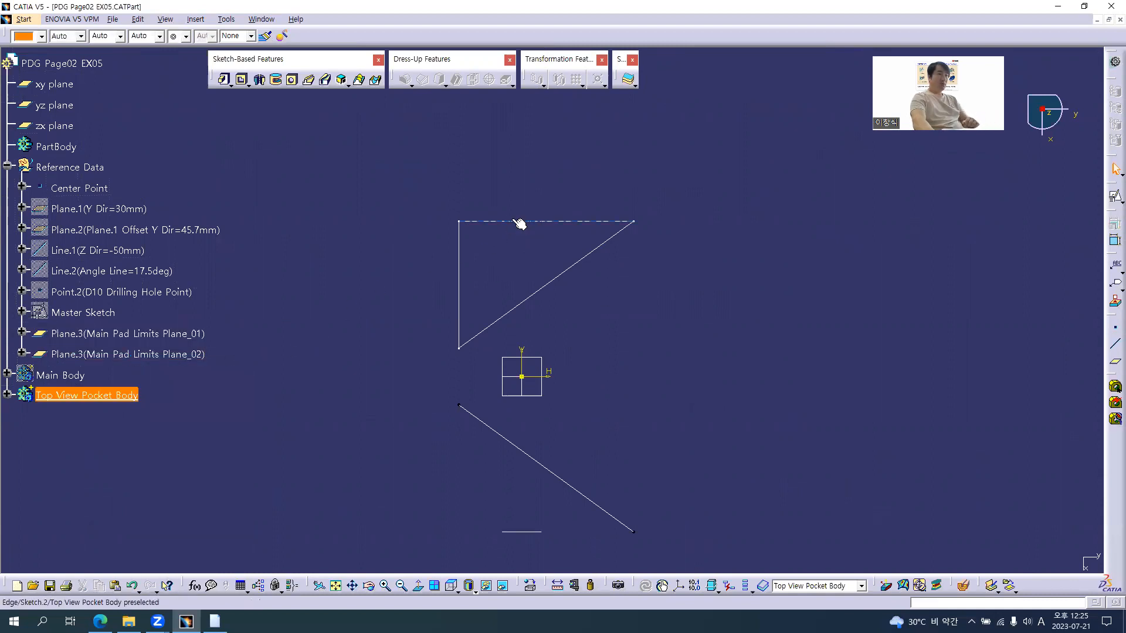
- Reopen the Top View Pocket Body's sketch, delete the projected horizontal construction line, and pull the triangle's horizontal leg away from it
{"action": "left_click", "coordinate": [554, 280]}
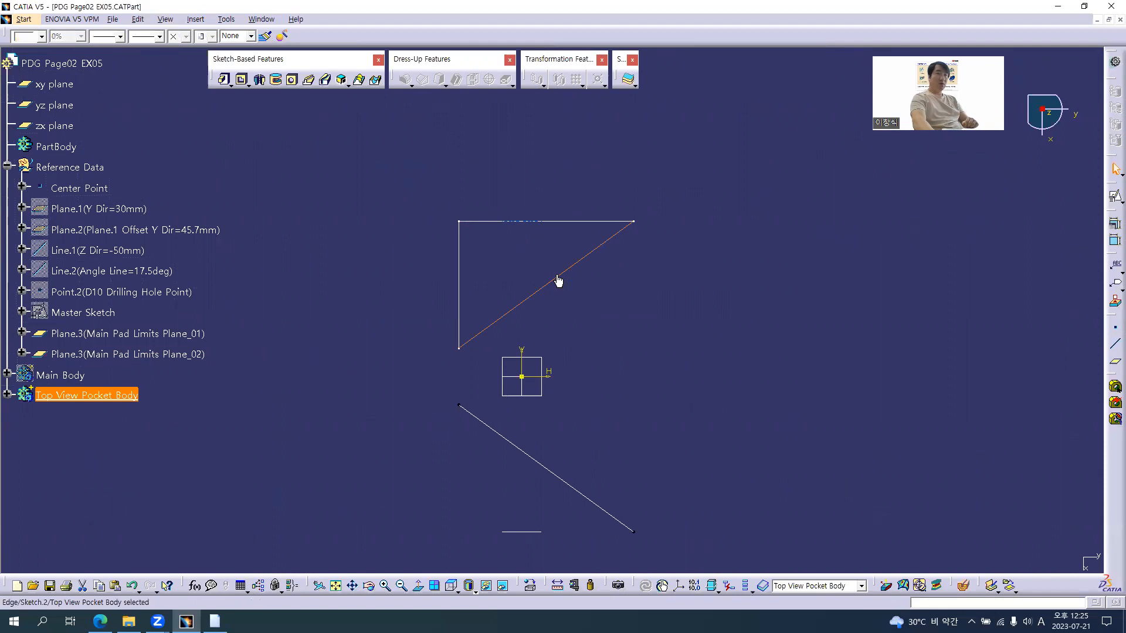
{"action": "left_click", "coordinate": [38, 432]}
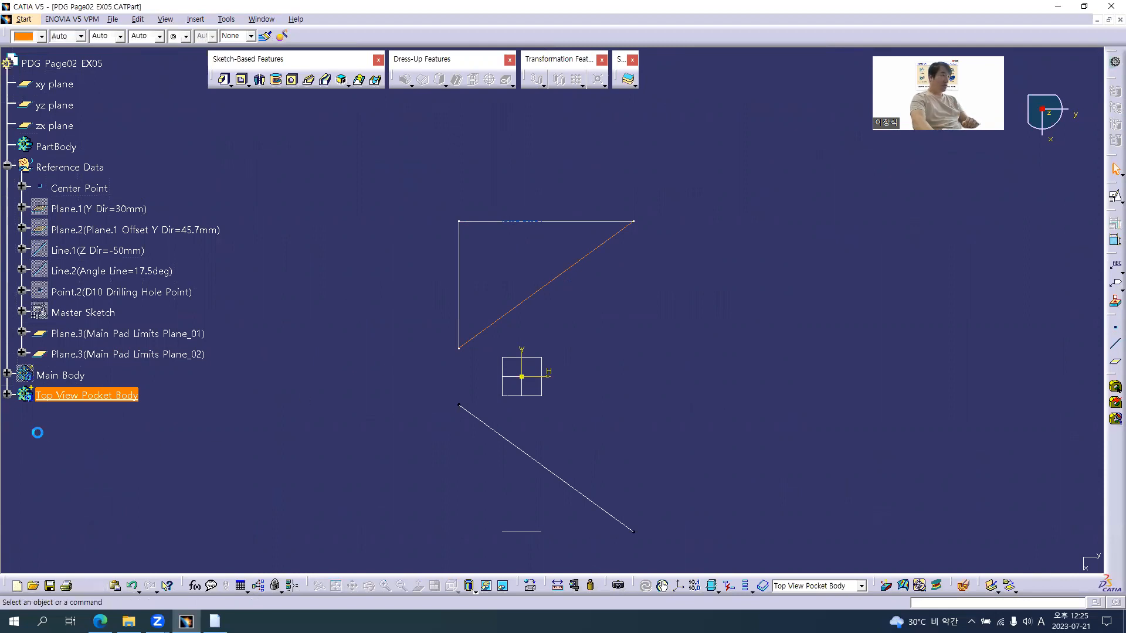
{"action": "left_click", "coordinate": [7, 394]}
{"action": "double_click", "coordinate": [87, 417]}
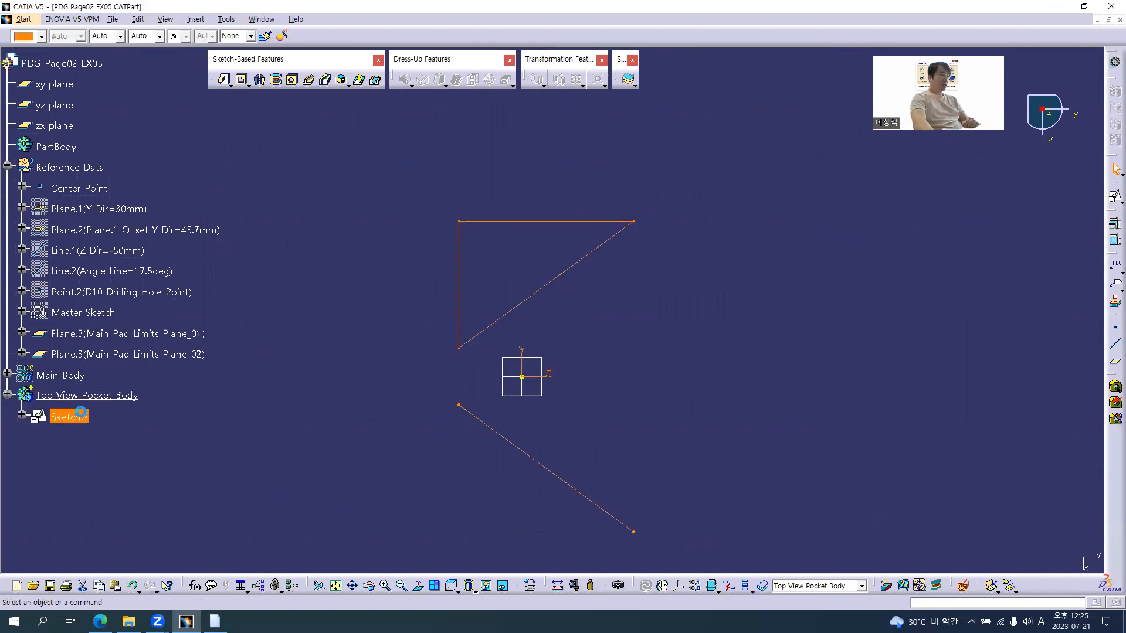
{"action": "left_click", "coordinate": [676, 221]}
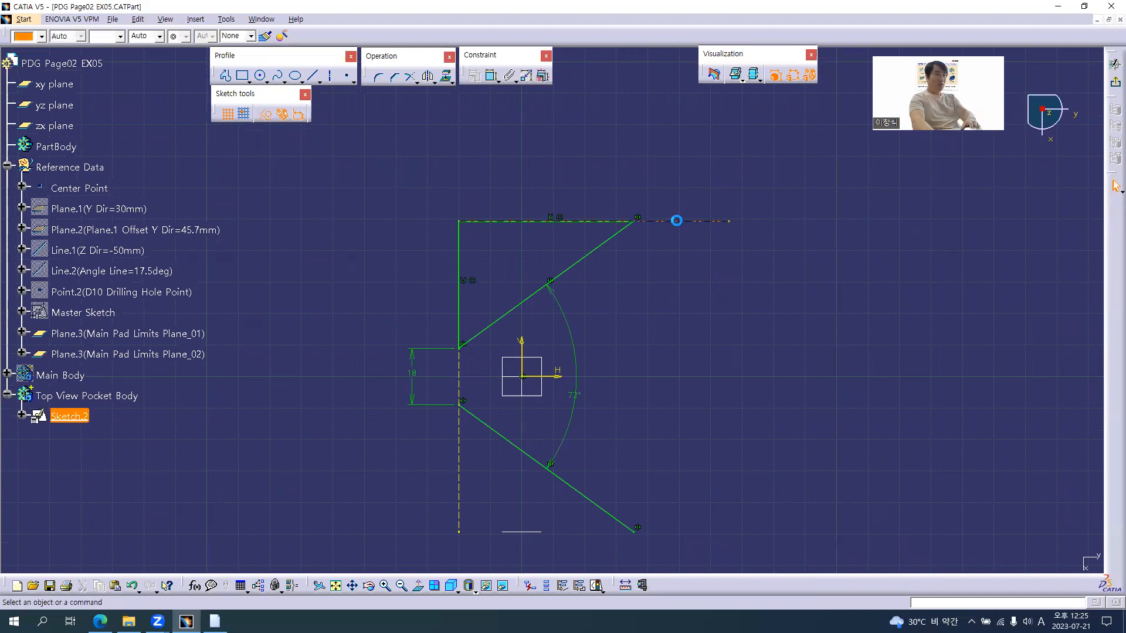
{"action": "left_click_drag", "start_coordinate": [537, 225], "coordinate": [534, 258]}
{"action": "left_click", "coordinate": [514, 173]}
- Constrain the triangle's horizontal leg coincident with the adjacent Main Pad Limits plane and exit the sketch
{"action": "left_click", "coordinate": [493, 76]}
{"action": "left_click", "coordinate": [522, 256]}
{"action": "left_click", "coordinate": [538, 222]}
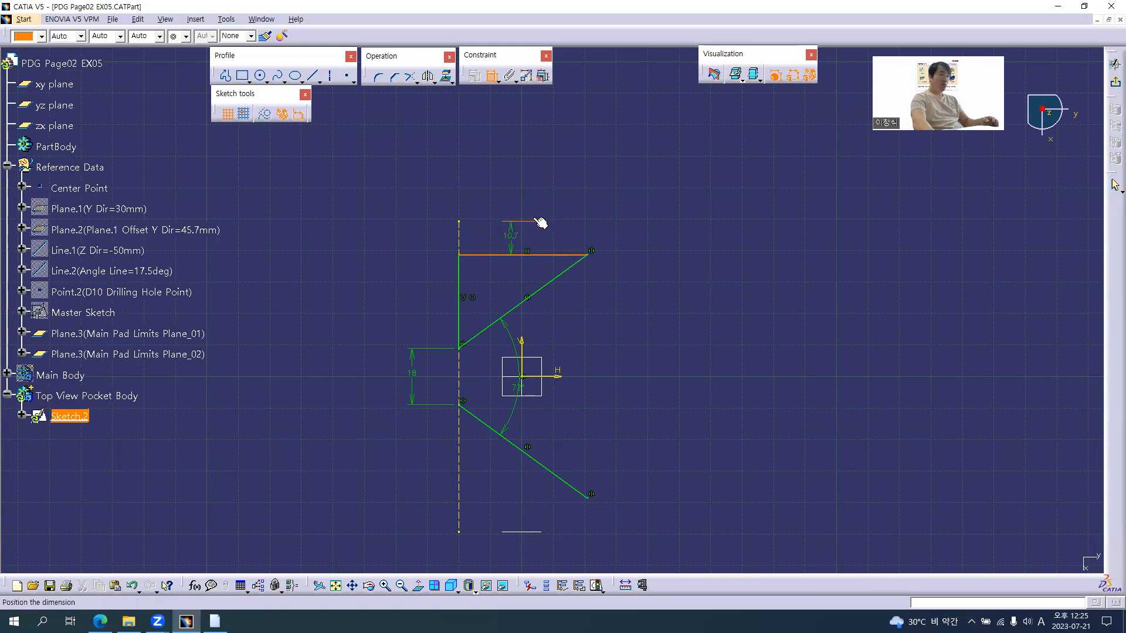
{"action": "right_click", "coordinate": [545, 155]}
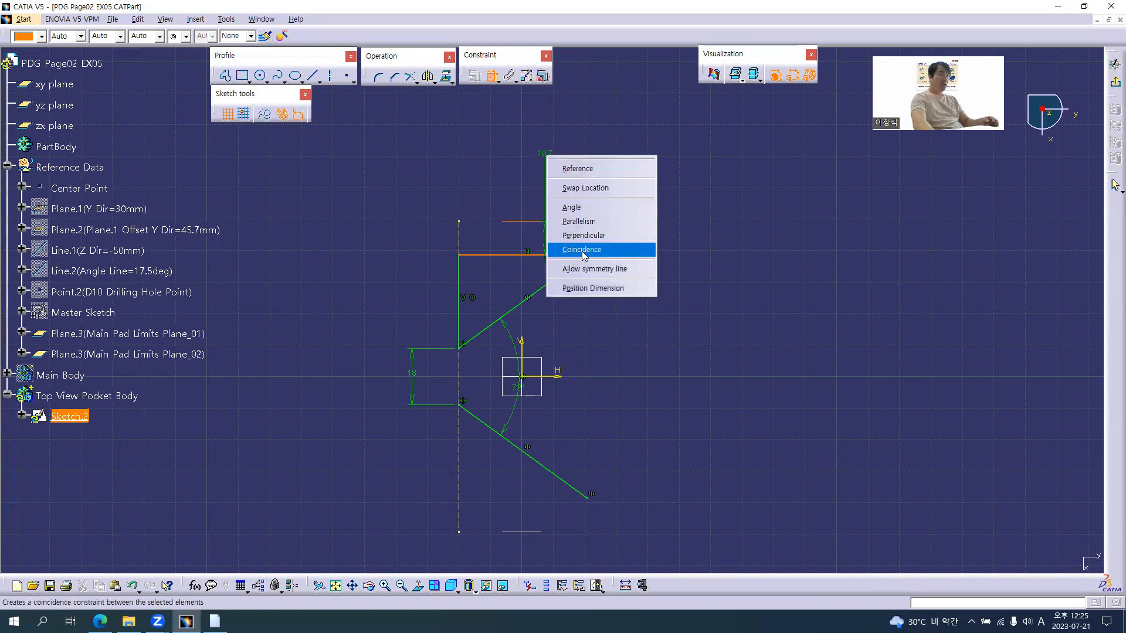
{"action": "left_click", "coordinate": [581, 250]}
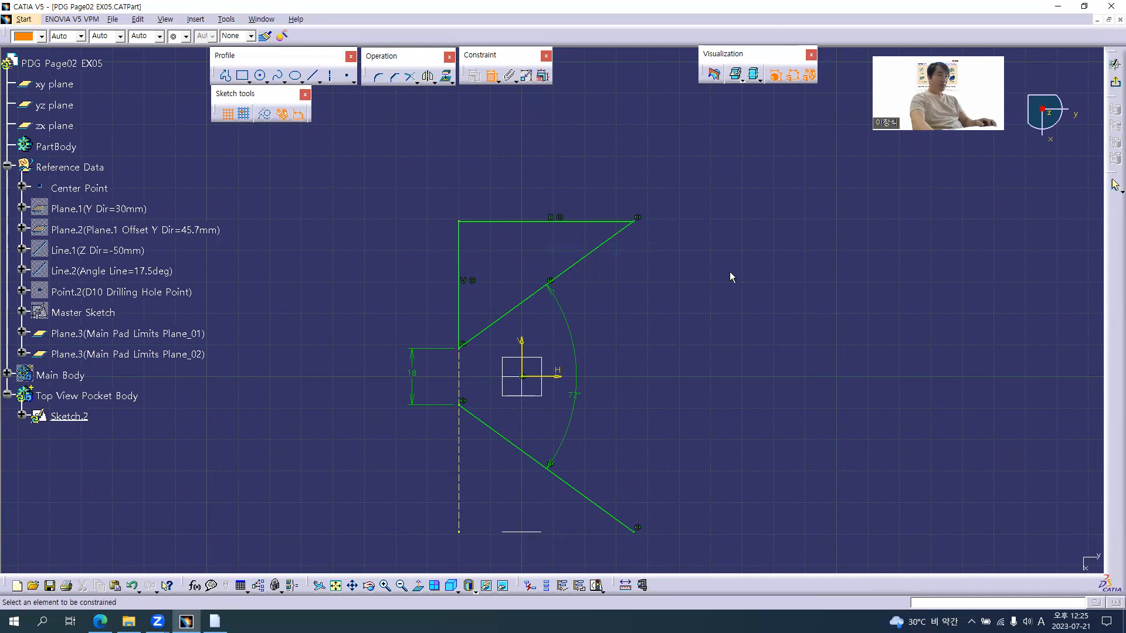
{"action": "left_click", "coordinate": [1115, 81]}
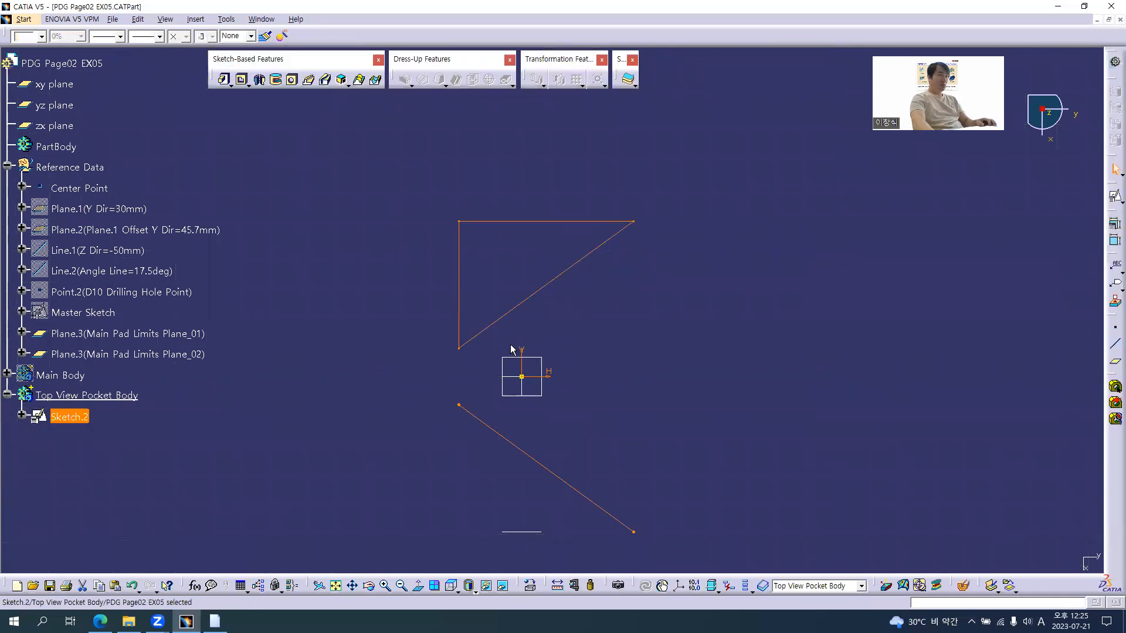
- Convert the lower slanted line in Sketch.2 to a construction element and exit the sketch
{"action": "double_click", "coordinate": [74, 416]}
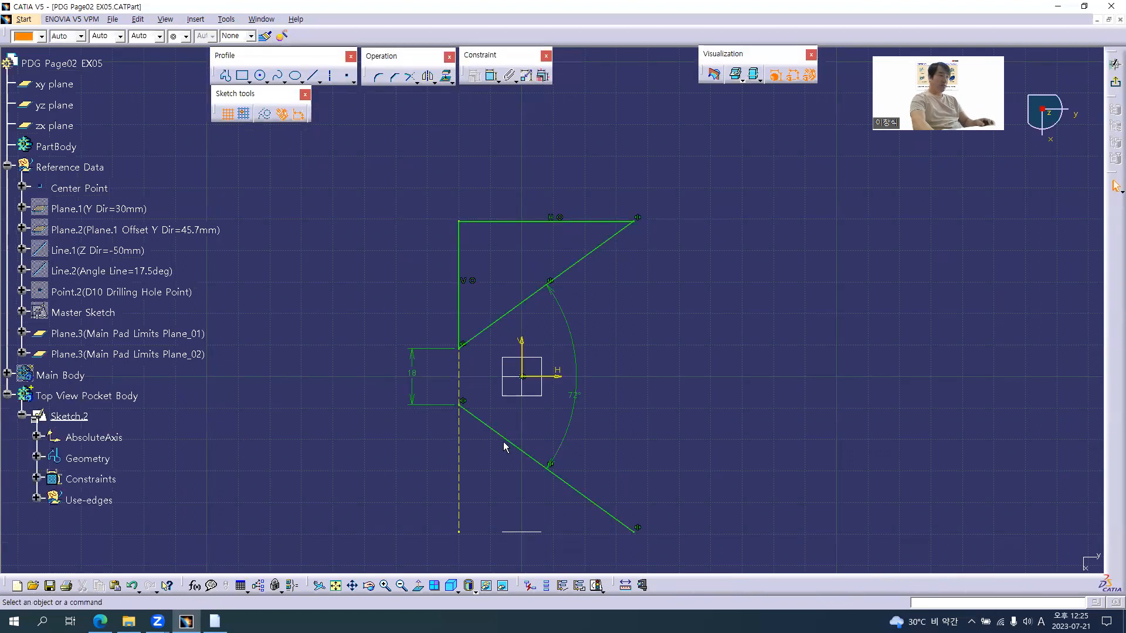
{"action": "left_click", "coordinate": [518, 447]}
{"action": "left_click", "coordinate": [267, 115]}
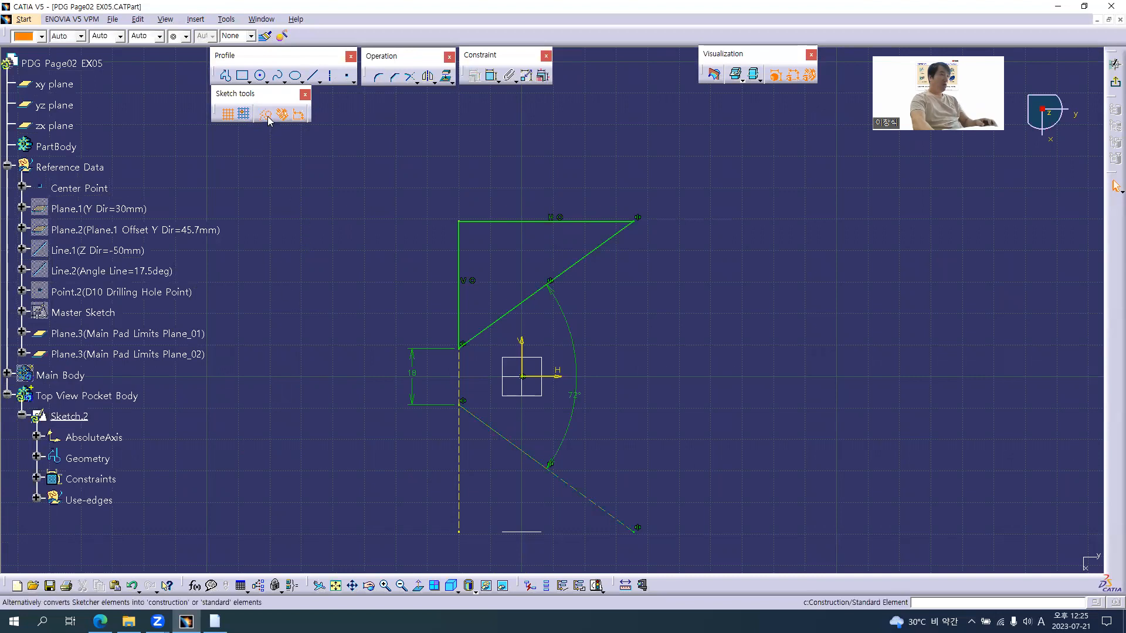
{"action": "left_click", "coordinate": [1115, 82]}
{"action": "mouse_move", "coordinate": [492, 482]}
{"action": "middle_mouse_down"}
{"action": "mouse_move", "coordinate": [483, 472]}
{"action": "mouse_move", "coordinate": [575, 351]}
{"action": "mouse_move", "coordinate": [520, 256]}
{"action": "middle_mouse_up"}
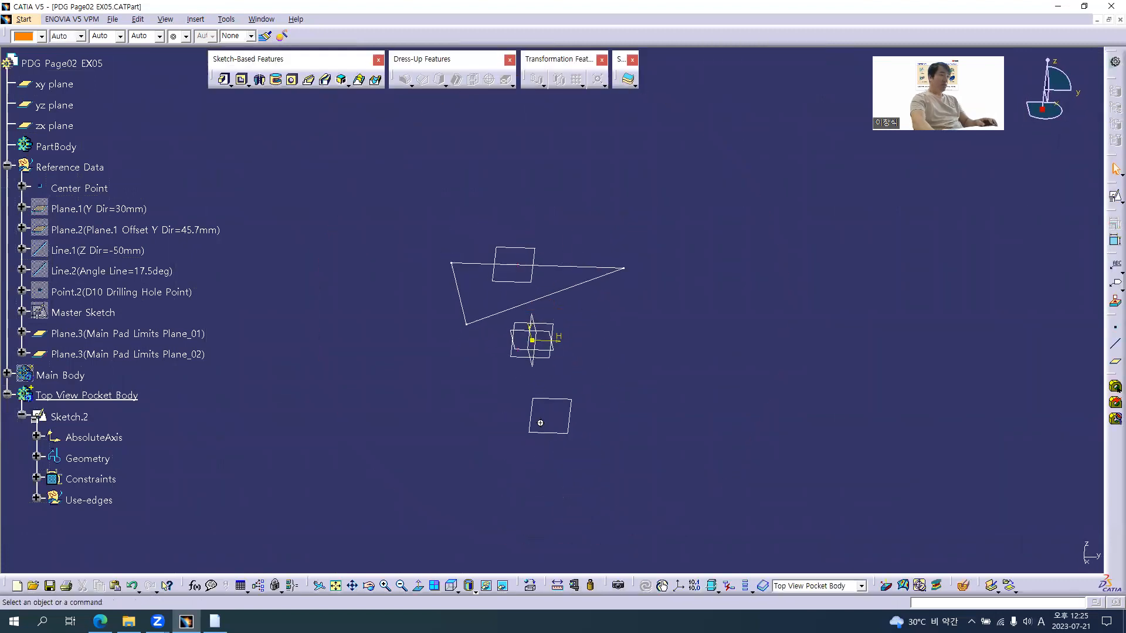
{"action": "middle_click_drag", "start_coordinate": [535, 419], "coordinate": [605, 443]}
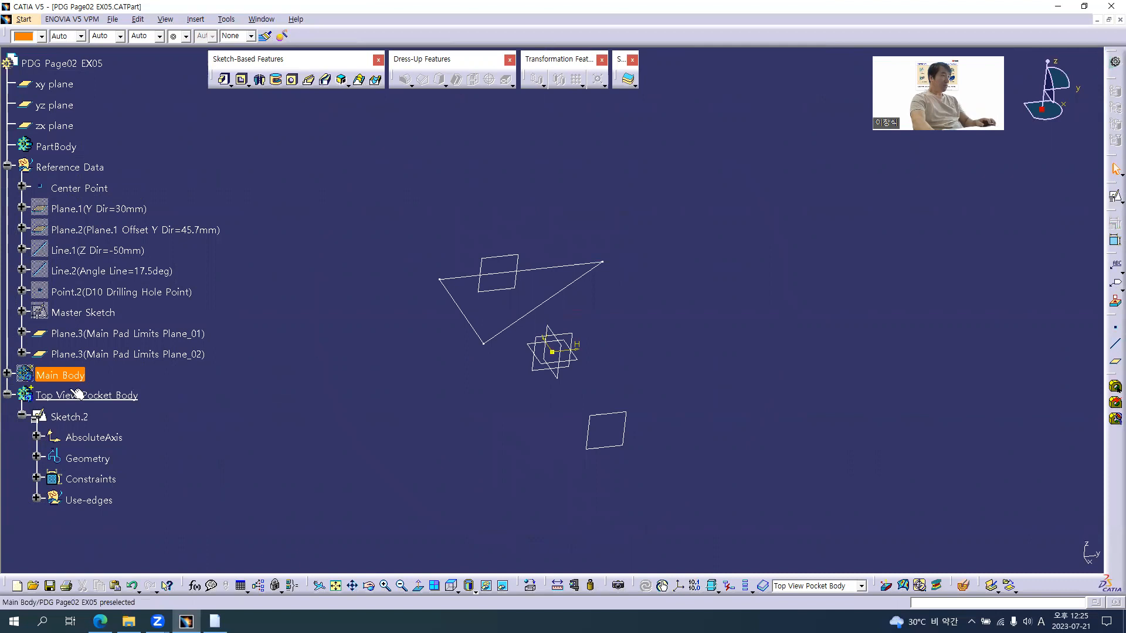
- Collapse the Sketch.2 branch and show the Main Body again alongside the triangular profile
{"action": "left_click", "coordinate": [22, 417]}
{"action": "right_click", "coordinate": [58, 378]}
{"action": "left_click", "coordinate": [82, 162]}
{"action": "middle_click_drag", "start_coordinate": [618, 410], "coordinate": [756, 257]}
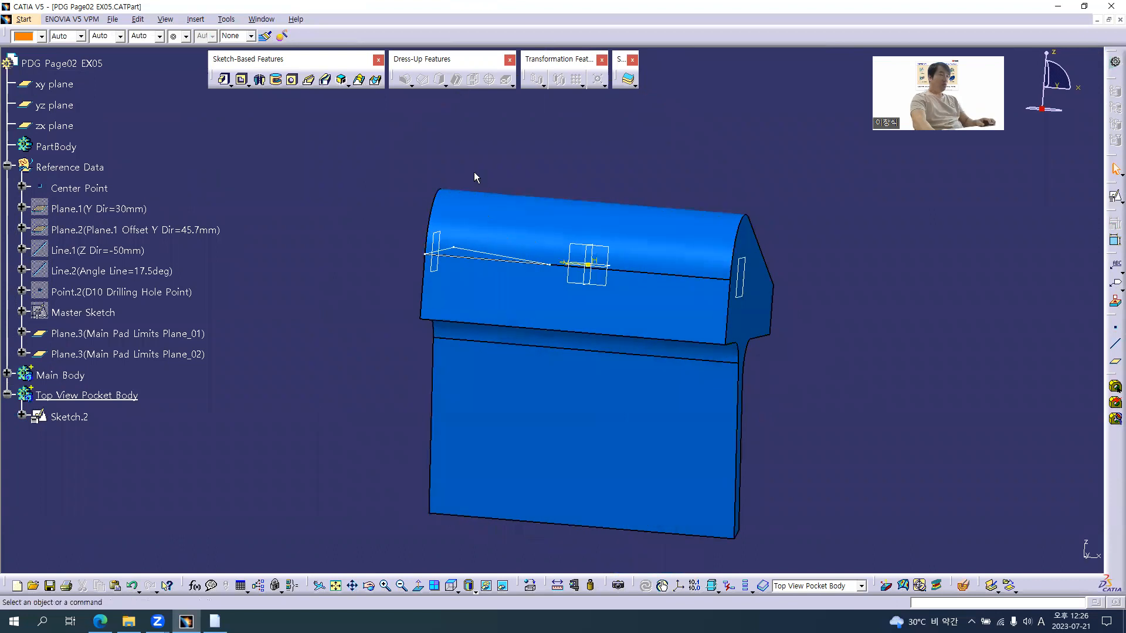
{"action": "middle_click_drag", "start_coordinate": [516, 381], "coordinate": [701, 372]}
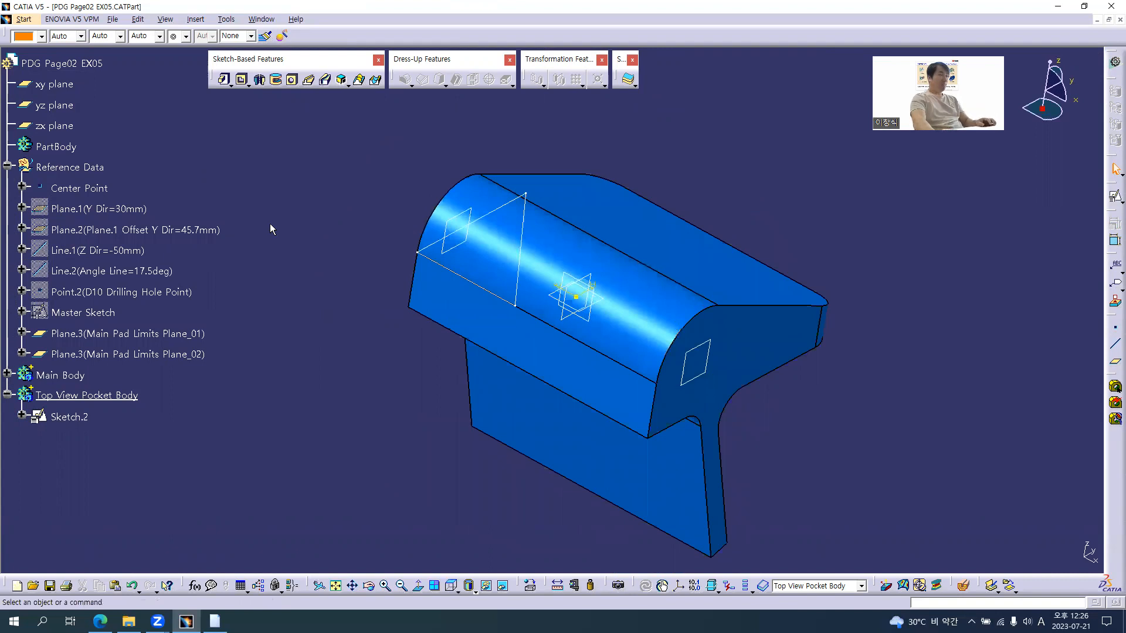
- Start a Pocket in the Top View Pocket Body with the triangular Sketch.2 as its profile
{"action": "left_click", "coordinate": [241, 81]}
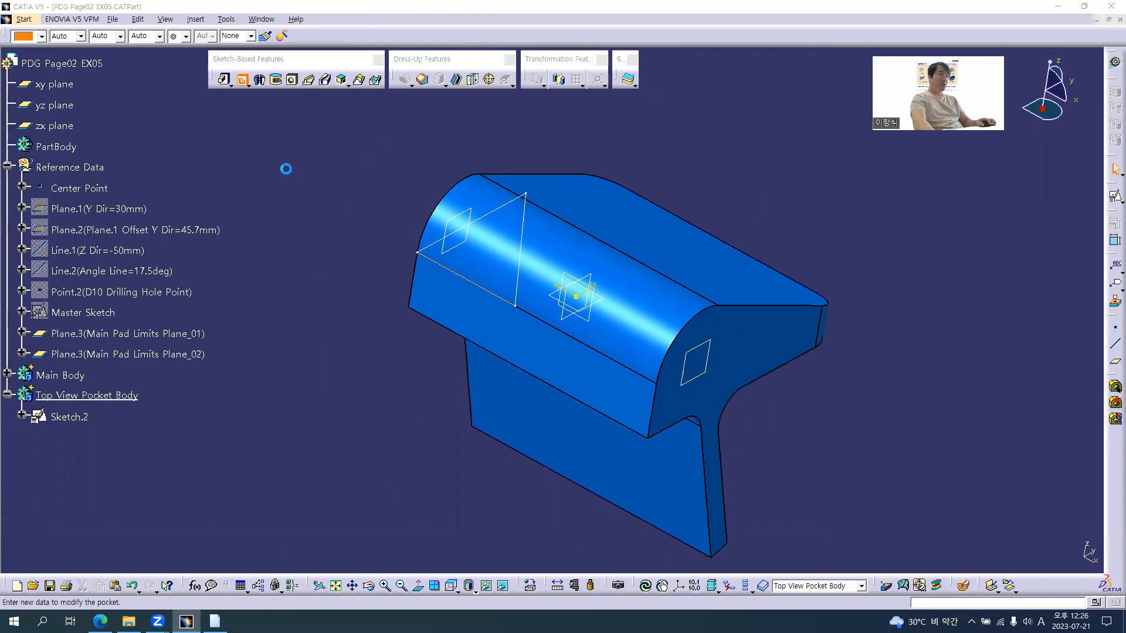
{"action": "left_click", "coordinate": [473, 293]}
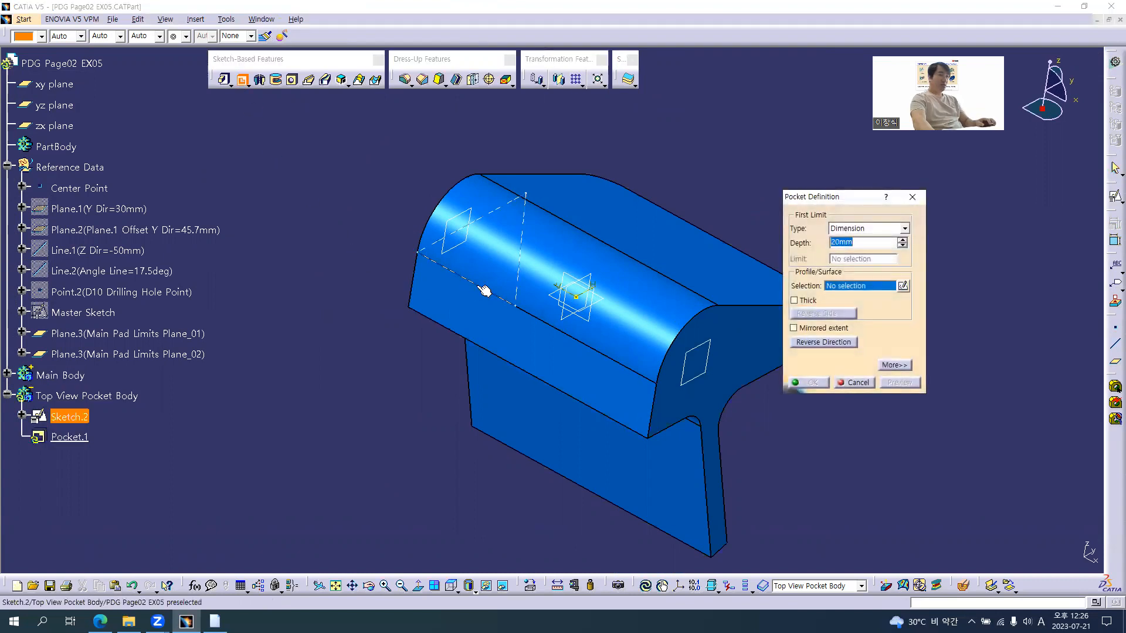
{"action": "middle_click_drag", "start_coordinate": [678, 455], "coordinate": [456, 409]}
{"action": "middle_click_drag", "start_coordinate": [636, 350], "coordinate": [604, 346]}
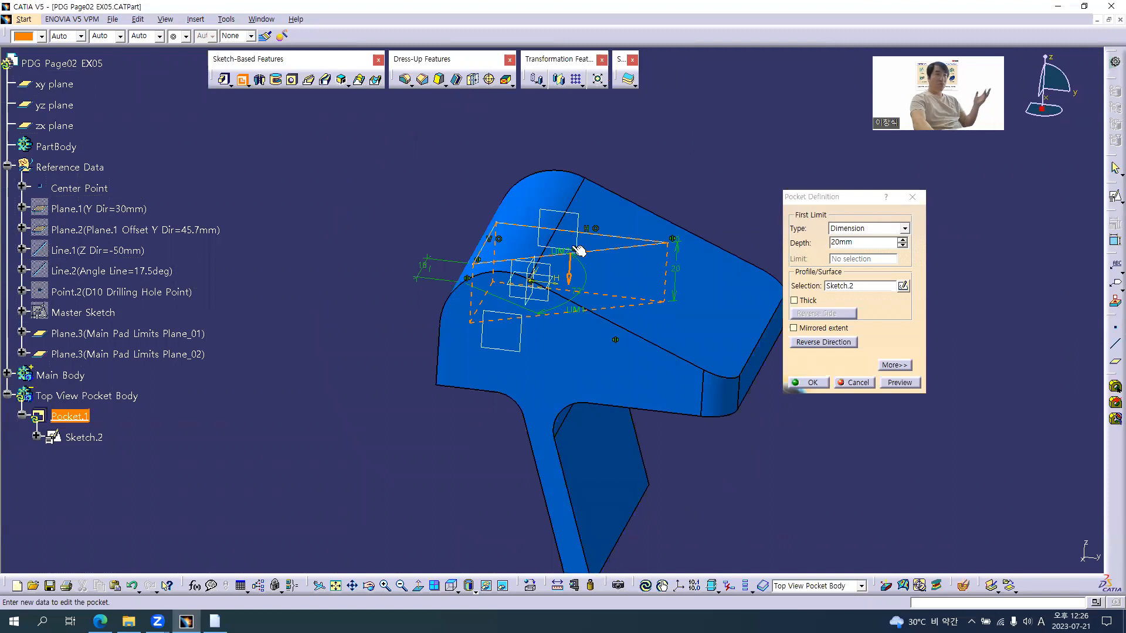
{"action": "middle_click_drag", "start_coordinate": [577, 359], "coordinate": [608, 286]}
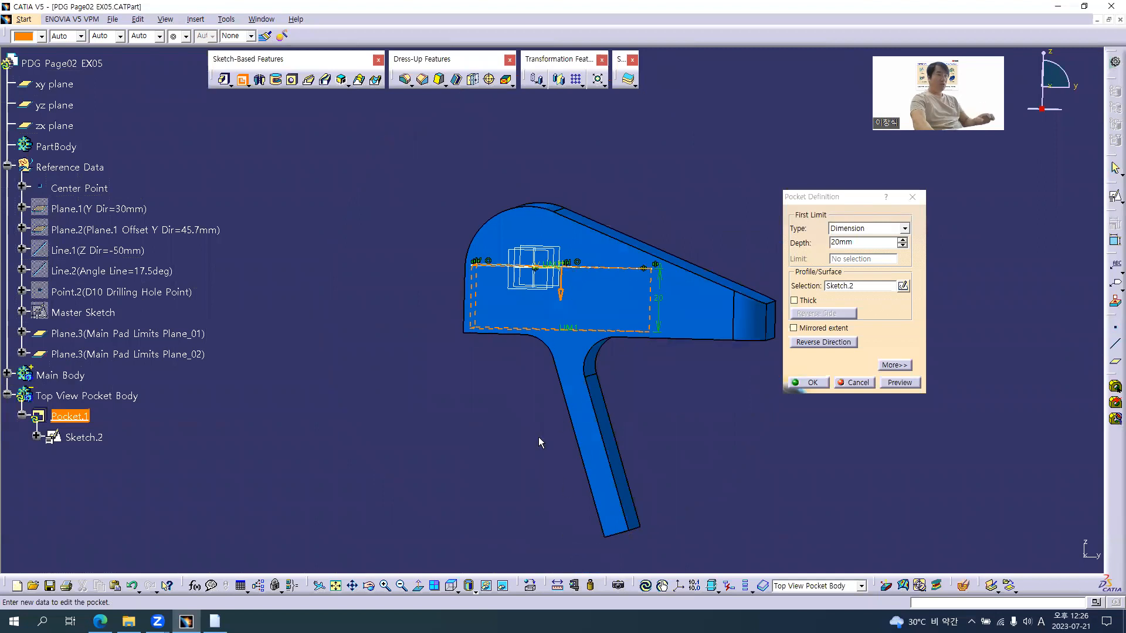
- Switch to the PDF drawing and examine Section View A-A and Auxiliary View B-B to judge how deep the cut must go
{"action": "key", "text": "alt+Tab"}
{"action": "scroll", "coordinate": [566, 437], "scroll_direction": "down", "scroll_amount": 2}
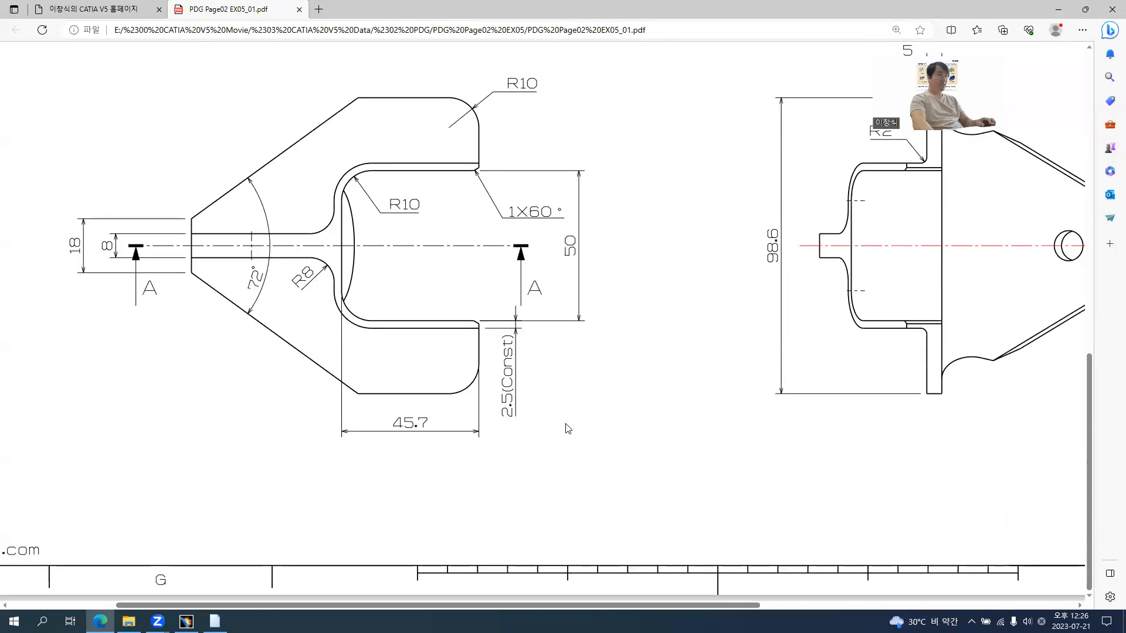
{"action": "scroll", "coordinate": [566, 418], "scroll_direction": "up", "scroll_amount": 4}
{"action": "scroll", "coordinate": [616, 416], "scroll_direction": "down", "scroll_amount": 1, "text": "ctrl"}
{"action": "scroll", "coordinate": [618, 416], "scroll_direction": "up", "scroll_amount": 3}
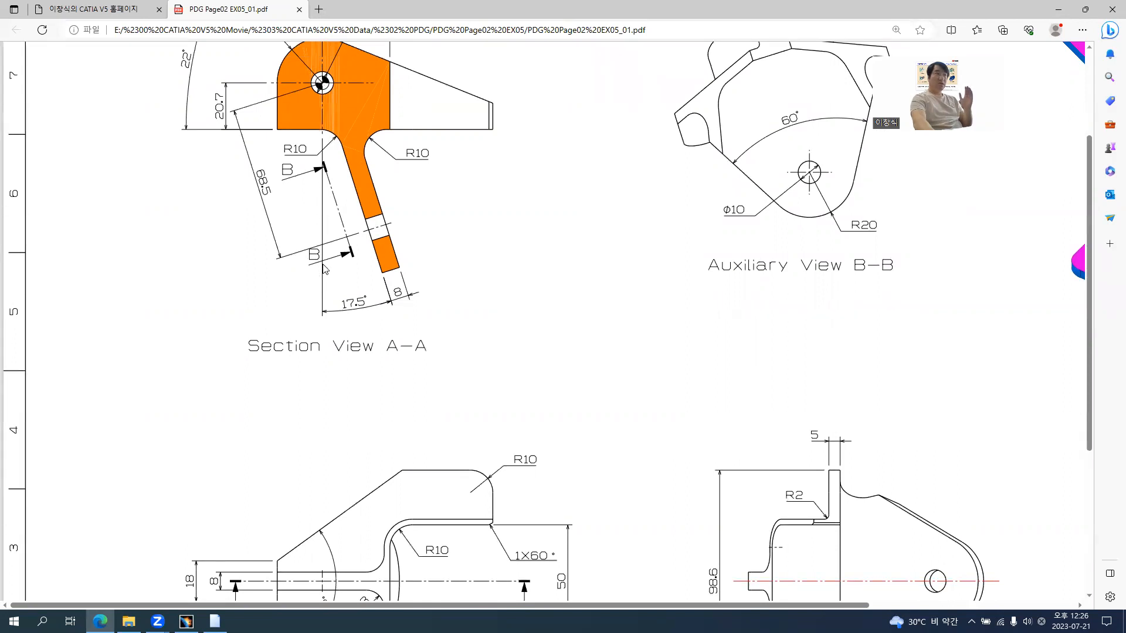
{"action": "scroll", "coordinate": [324, 269], "scroll_direction": "up", "scroll_amount": 3, "text": "ctrl"}
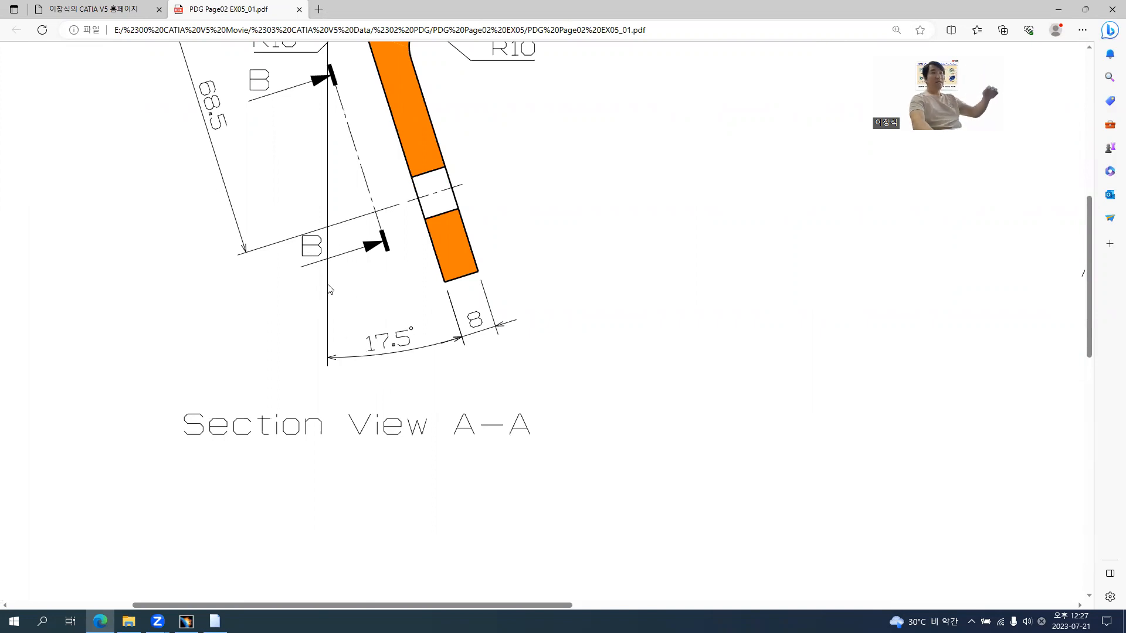
{"action": "scroll", "coordinate": [328, 288], "scroll_direction": "down", "scroll_amount": 1, "text": "ctrl"}
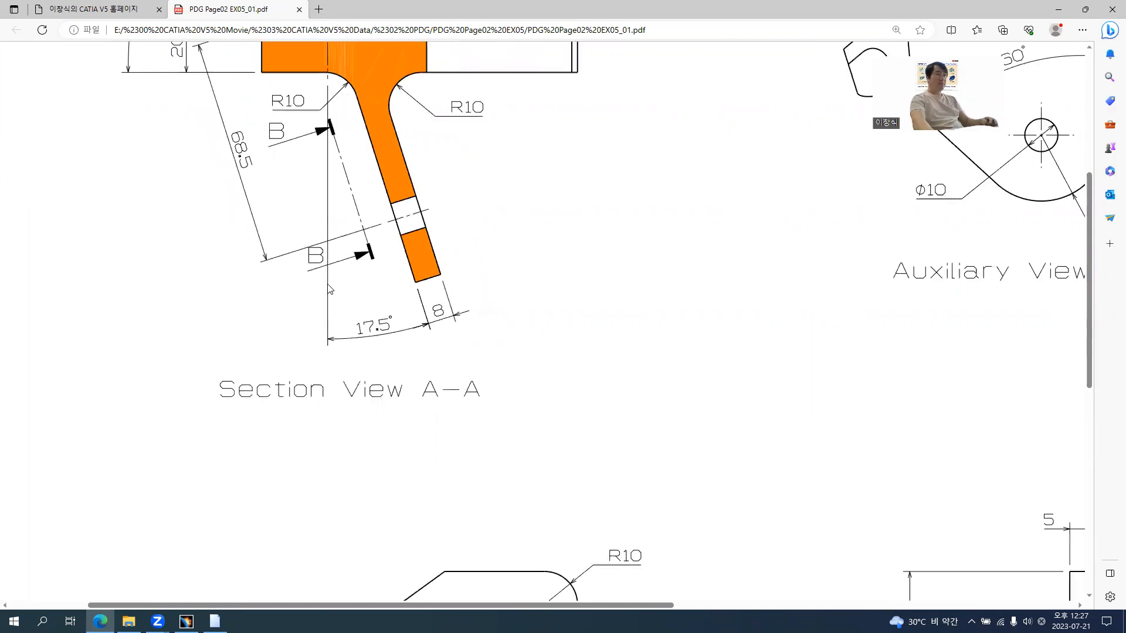
{"action": "scroll", "coordinate": [329, 278], "scroll_direction": "up", "scroll_amount": 2}
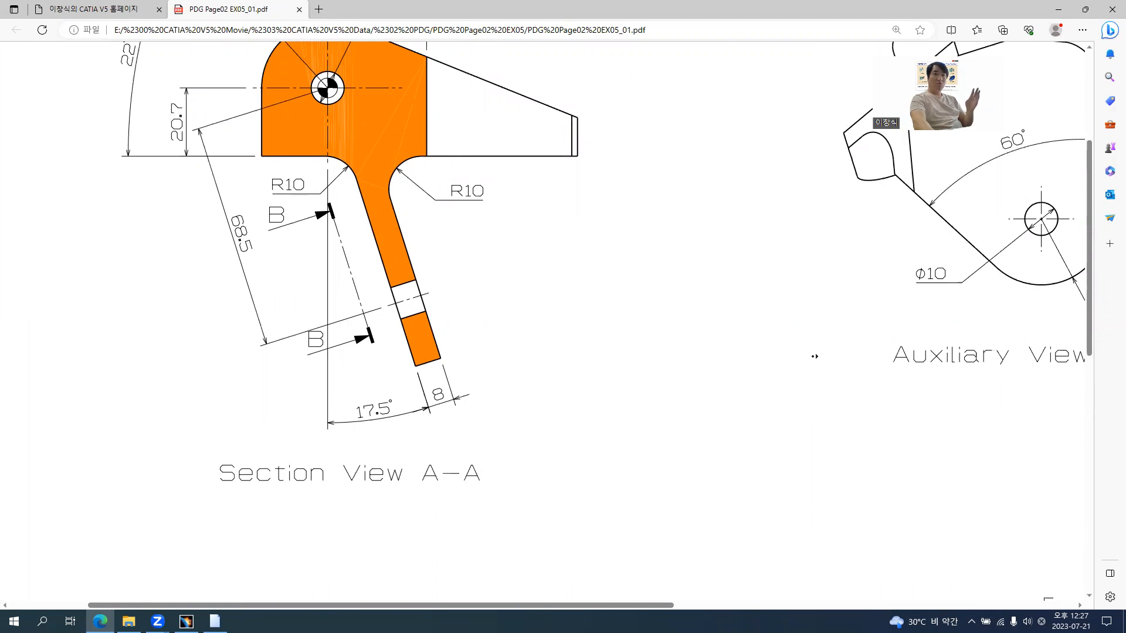
{"action": "scroll", "coordinate": [814, 356], "scroll_direction": "right", "scroll_amount": 3}
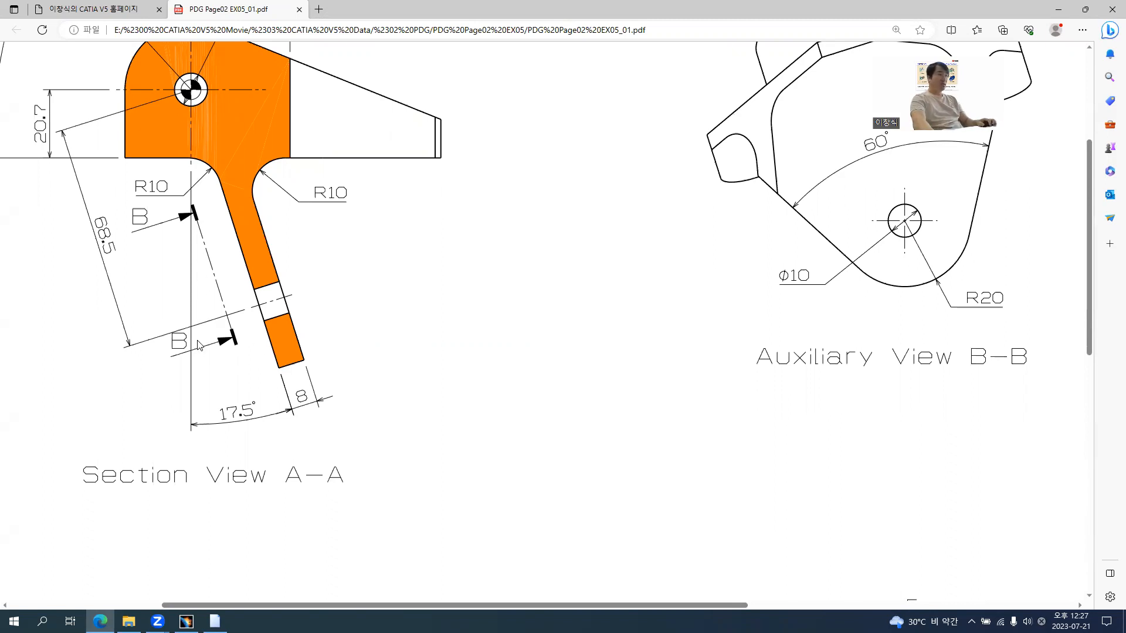
- Return to the CATIA part and open the formula editor for the pocket's first-limit depth
{"action": "key", "text": "alt+Tab"}
{"action": "middle_click_drag", "start_coordinate": [508, 362], "coordinate": [473, 516]}
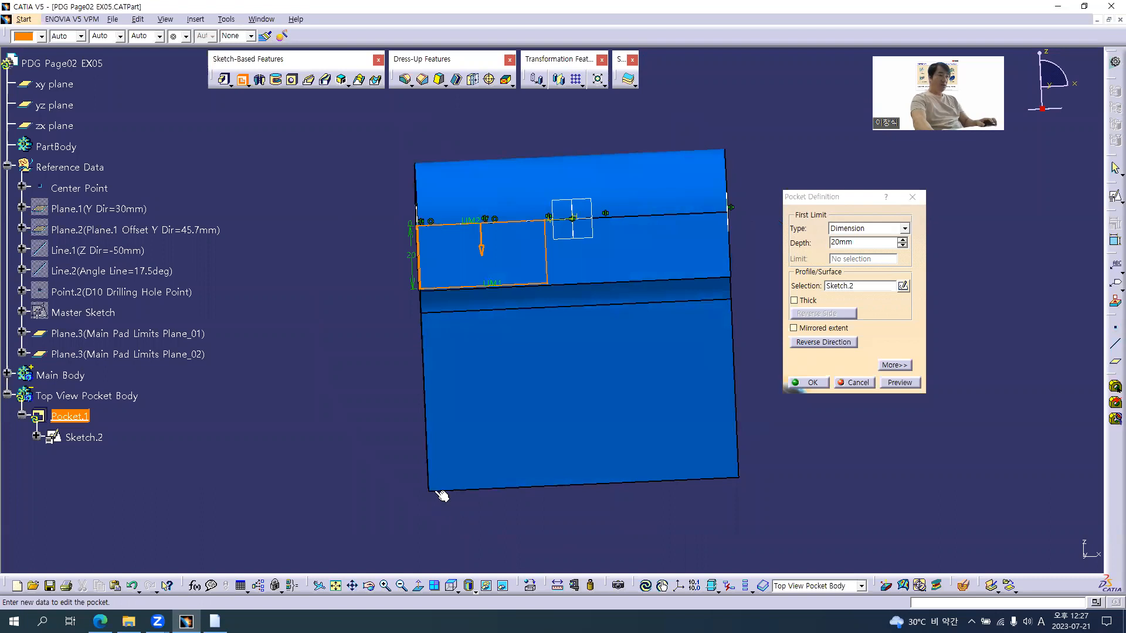
{"action": "middle_click_drag", "start_coordinate": [698, 332], "coordinate": [455, 388]}
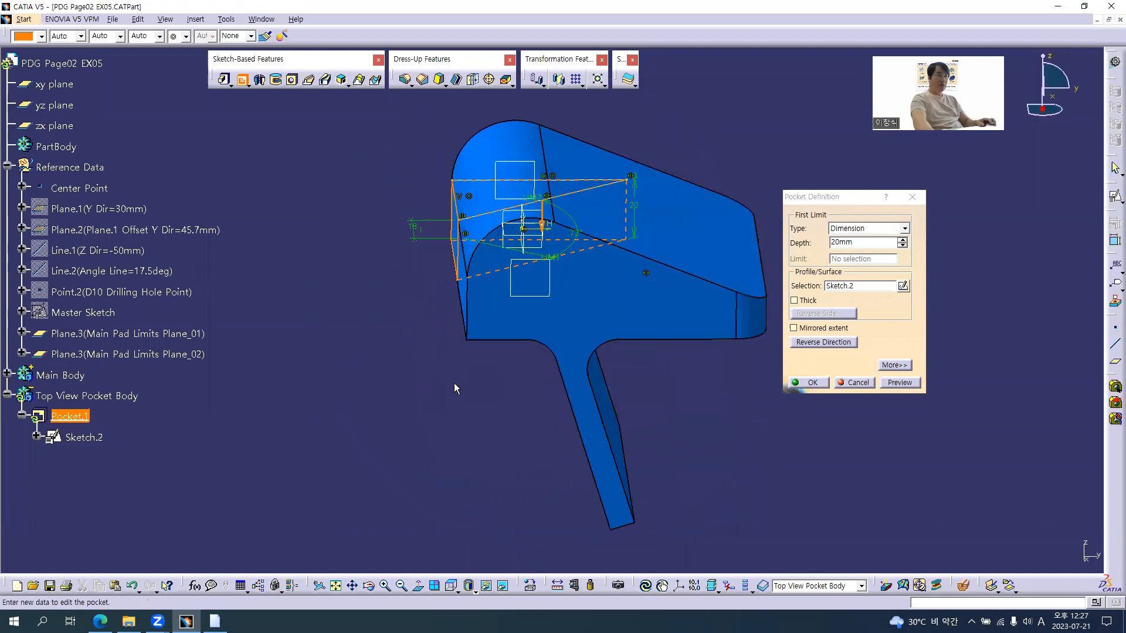
{"action": "right_click", "coordinate": [863, 241]}
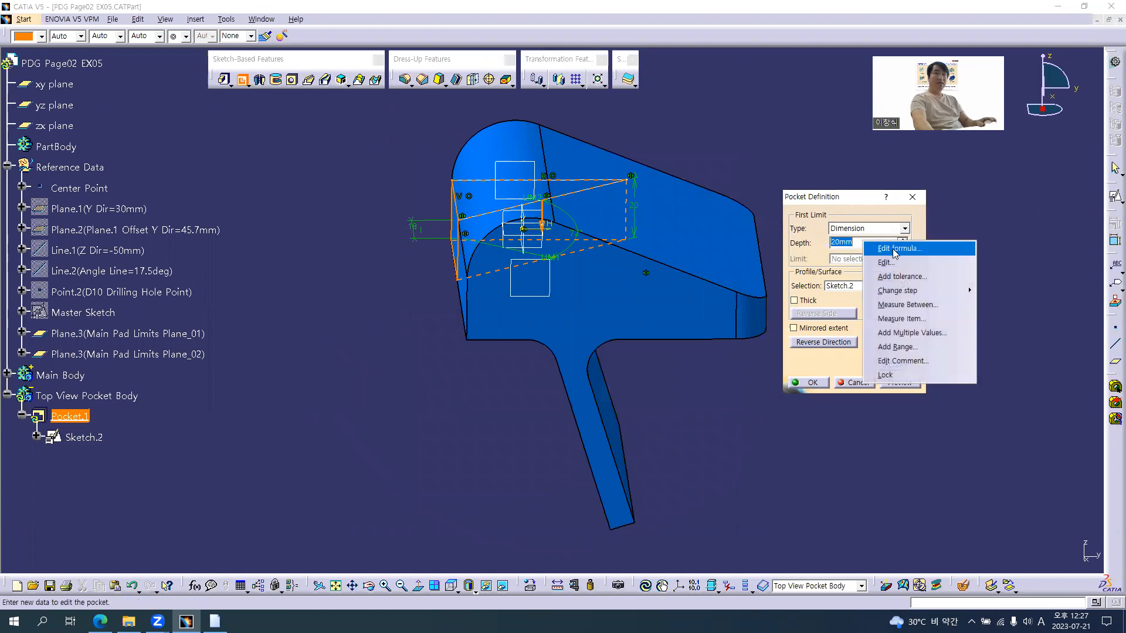
{"action": "left_click", "coordinate": [894, 250]}
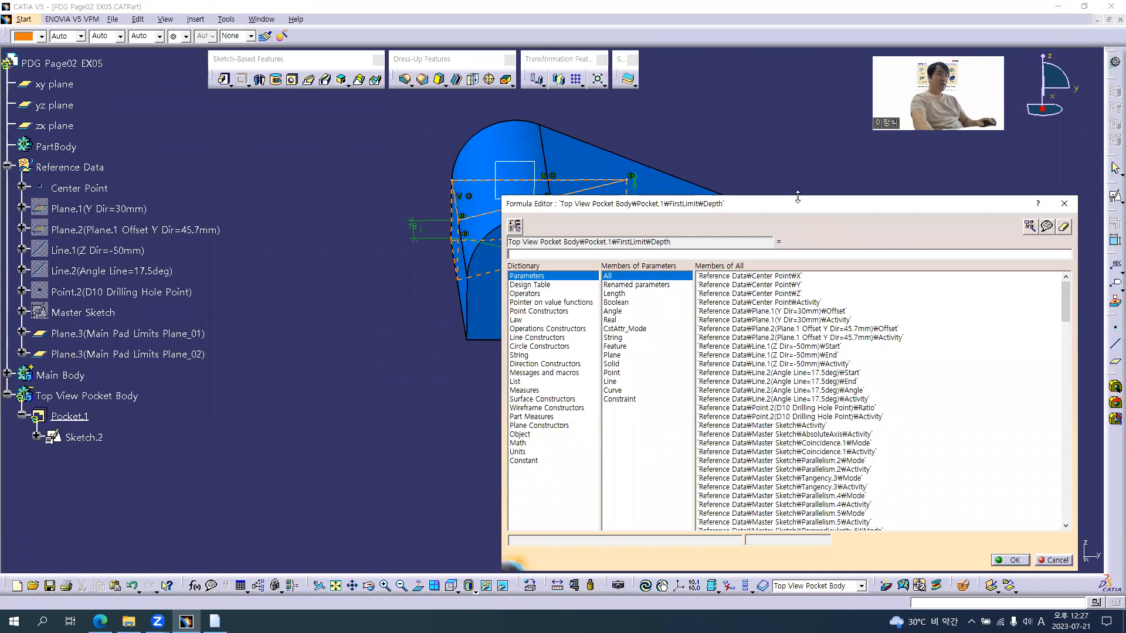
- Start the depth formula with the cosine function, consulting the slanted arm and its angle in Section View A-A
{"action": "key", "text": "alt+Tab"}
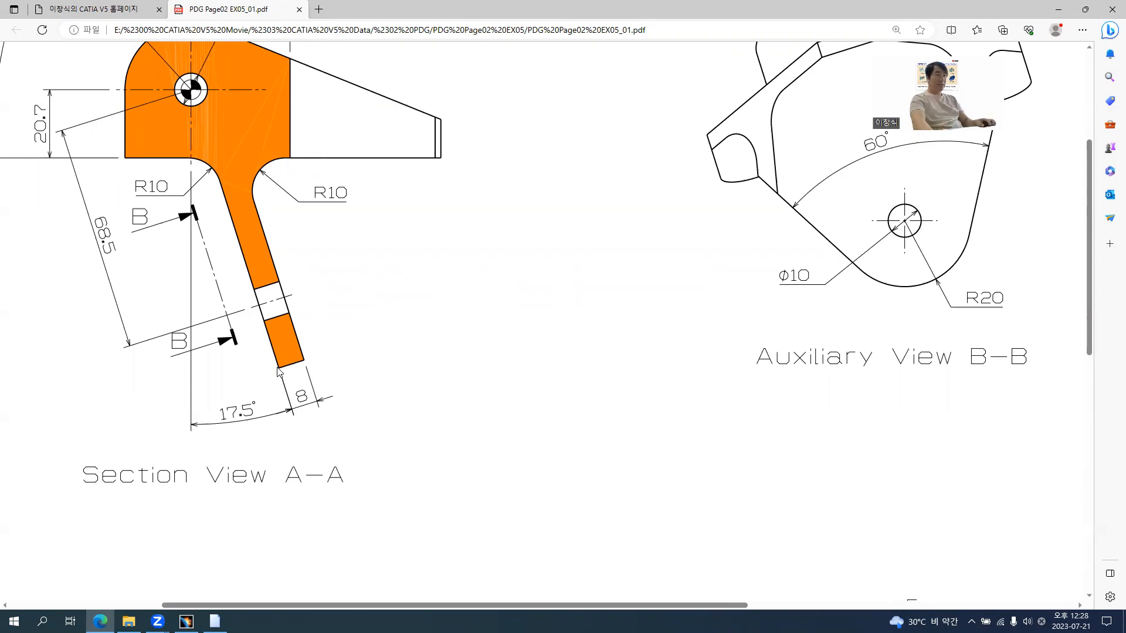
{"action": "key", "text": "alt+Tab"}
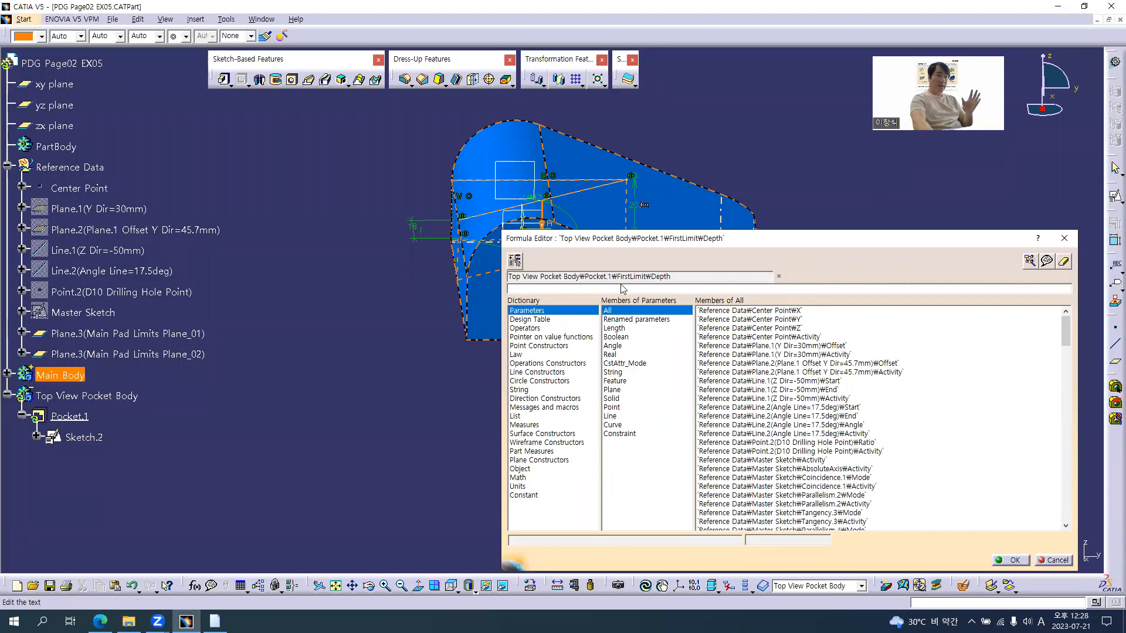
{"action": "left_click", "coordinate": [520, 477]}
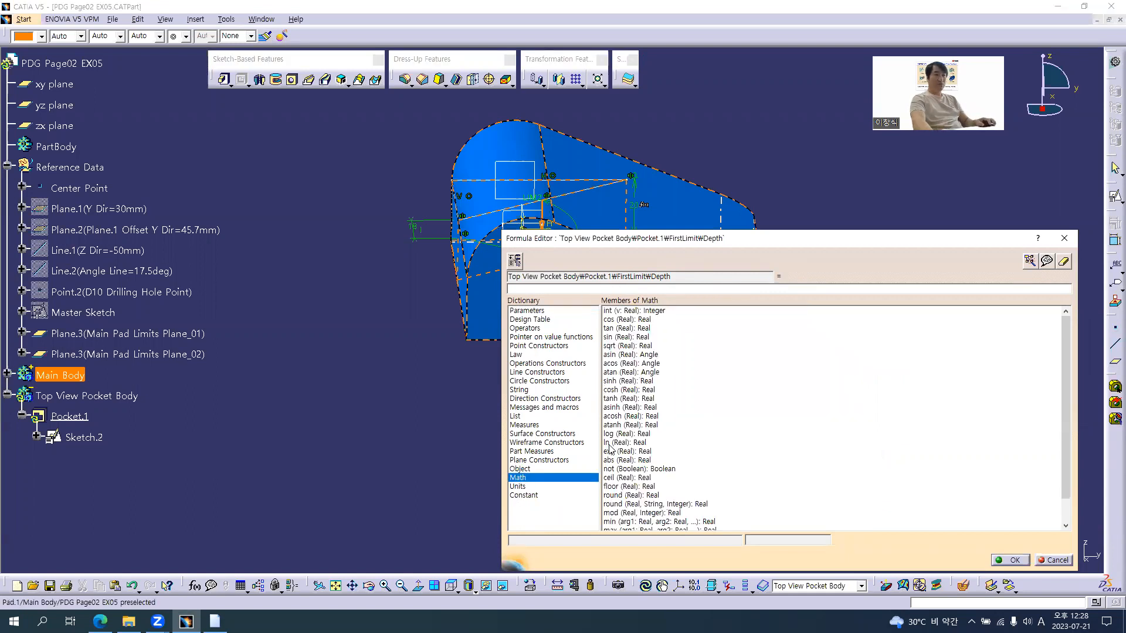
{"action": "left_click", "coordinate": [624, 322]}
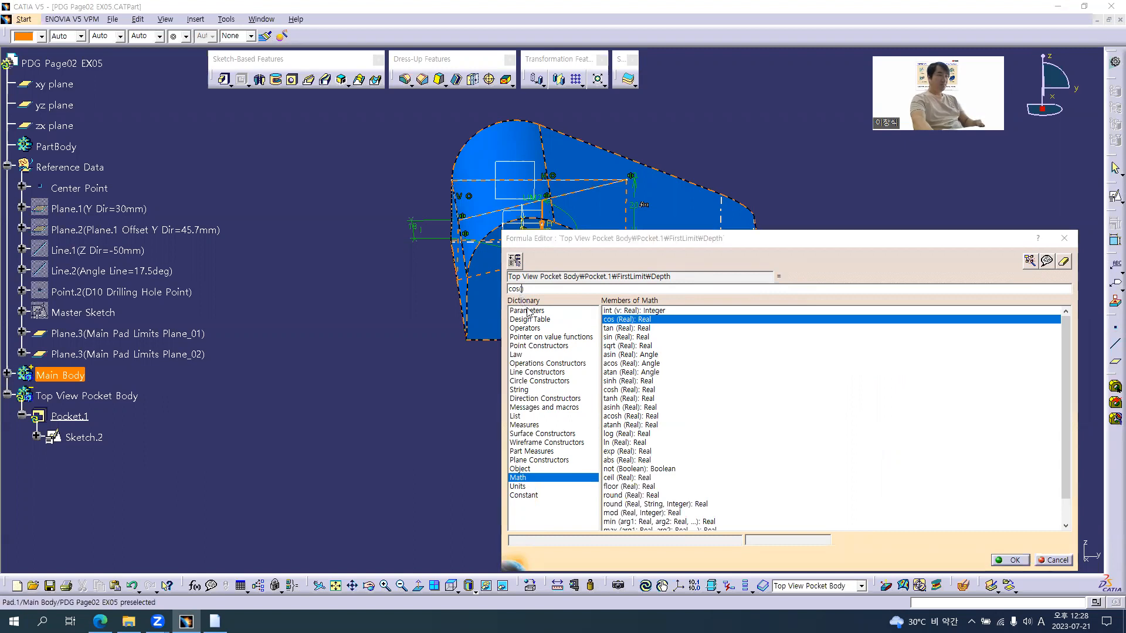
{"action": "key", "text": "alt+Tab"}
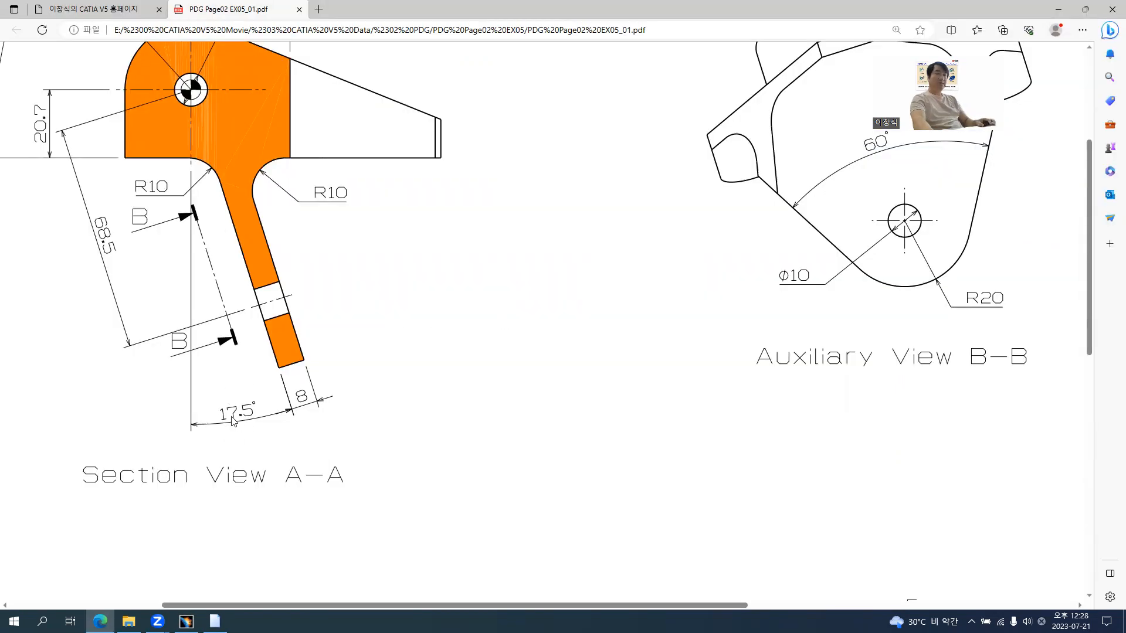
{"action": "key", "text": "alt+Tab"}
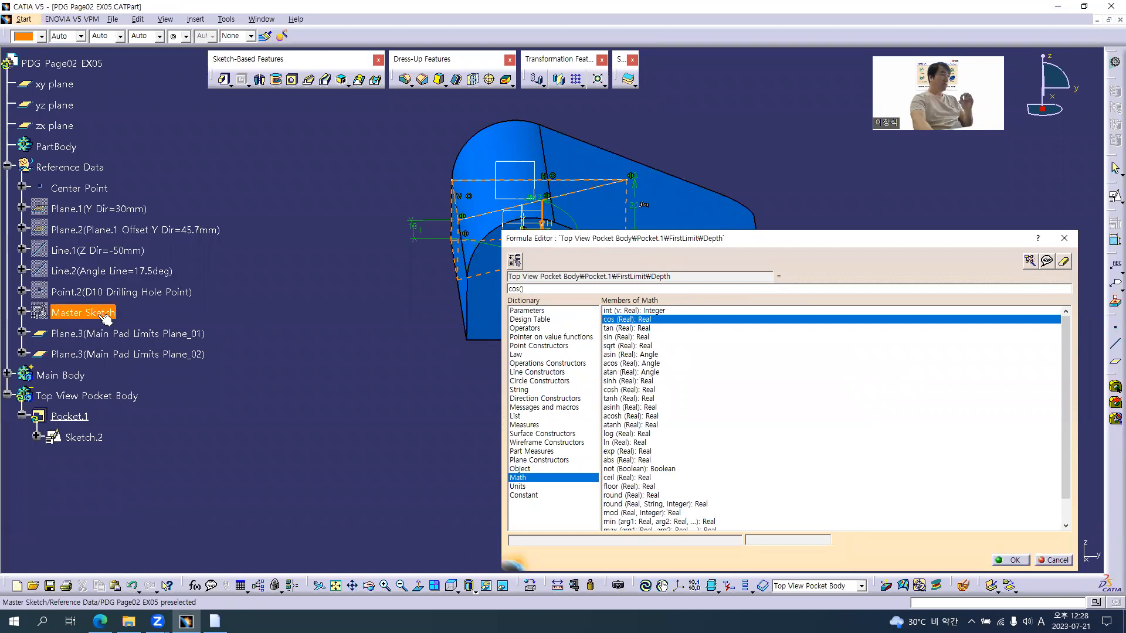
- Display the Master Sketch dimensions and insert the Angle parameter of Line.2(Angle Line=17.5deg) as the cosine's argument
{"action": "left_click", "coordinate": [82, 312]}
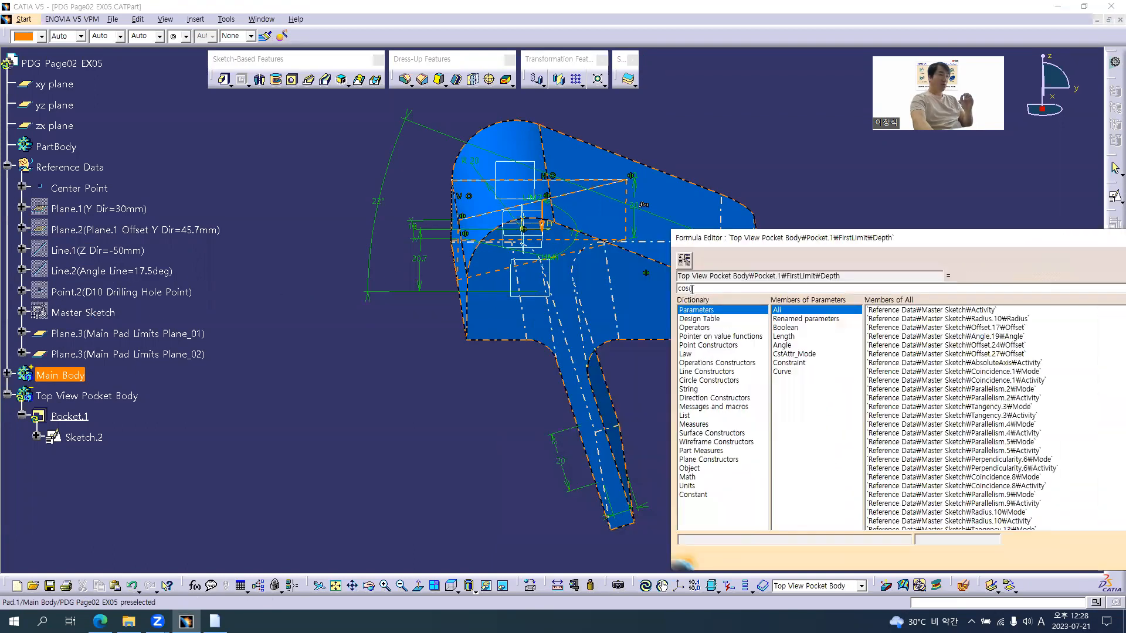
{"action": "middle_click_drag", "start_coordinate": [548, 386], "coordinate": [529, 313]}
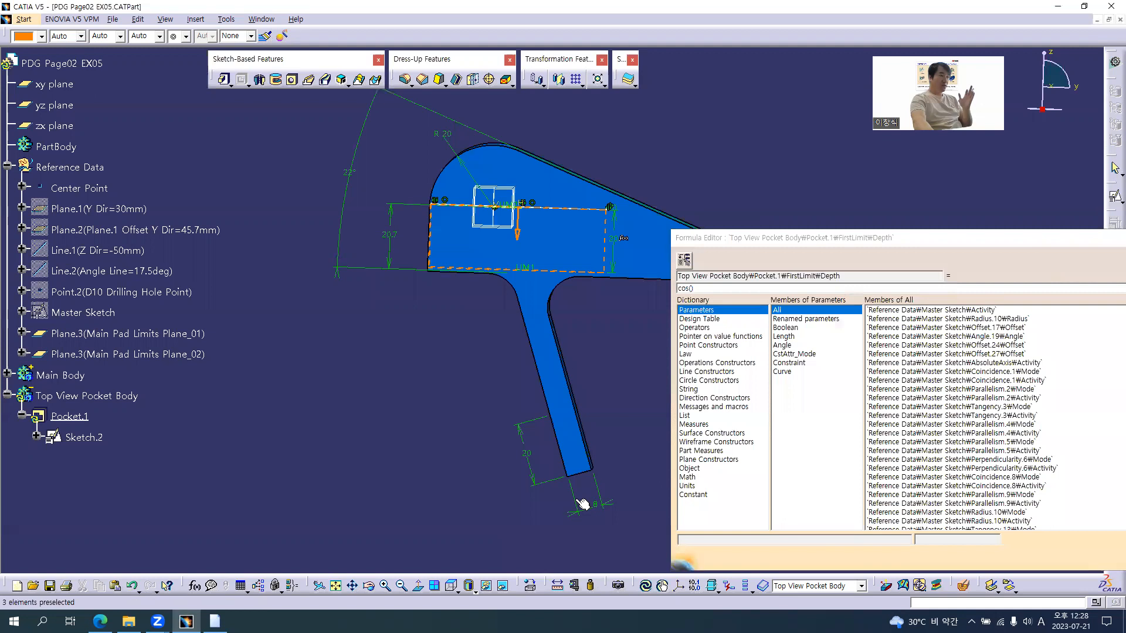
{"action": "left_click", "coordinate": [23, 271]}
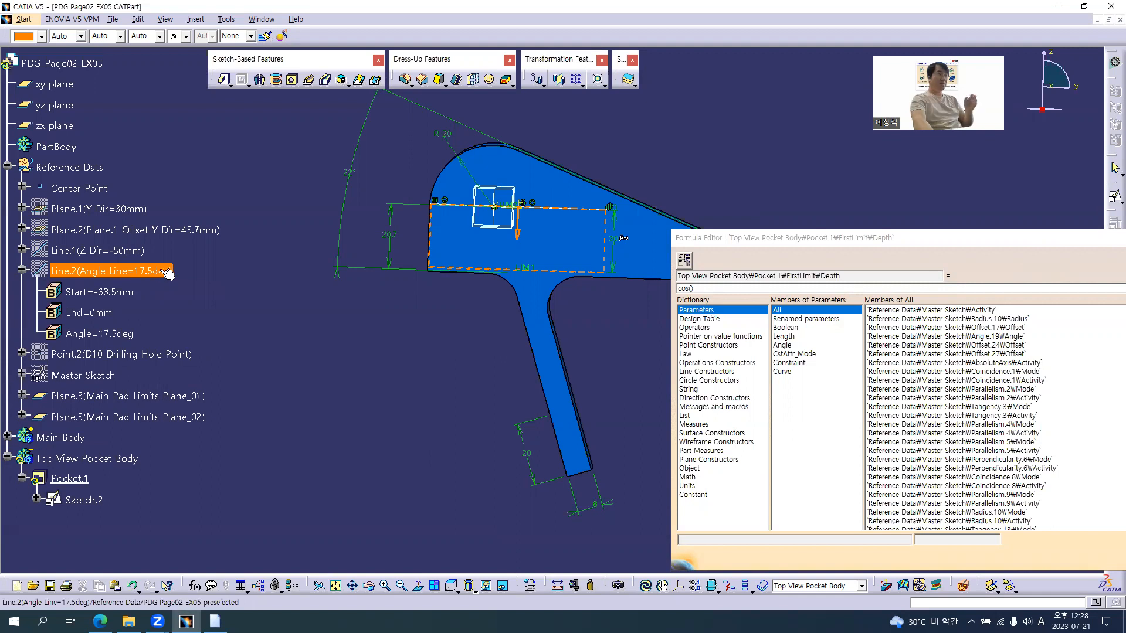
{"action": "left_click", "coordinate": [115, 334]}
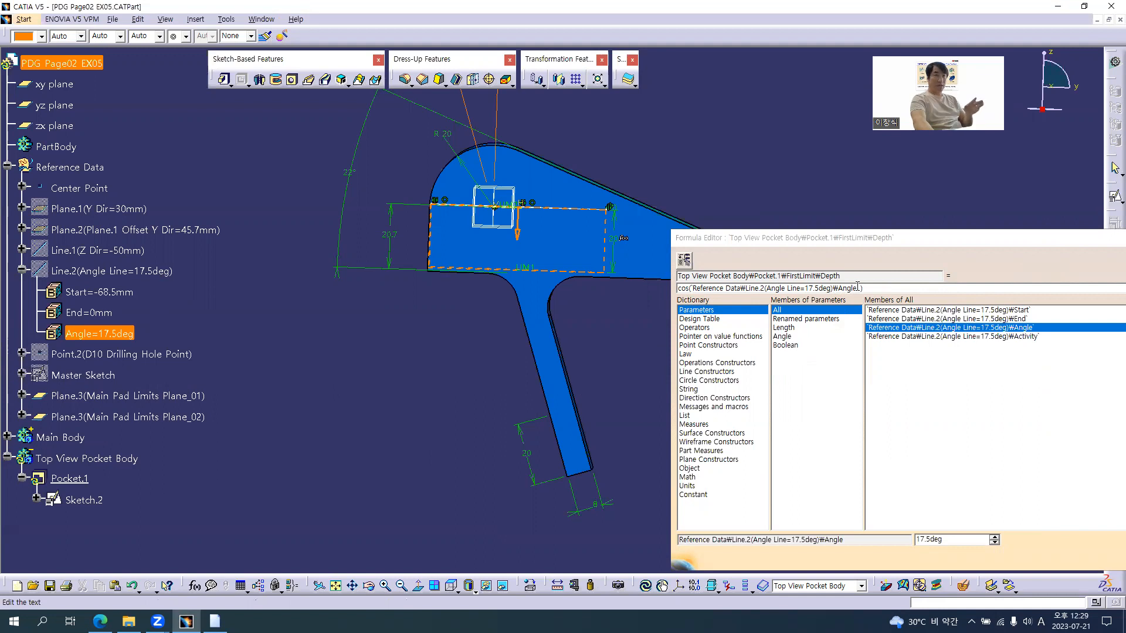
{"action": "left_click", "coordinate": [878, 288]}
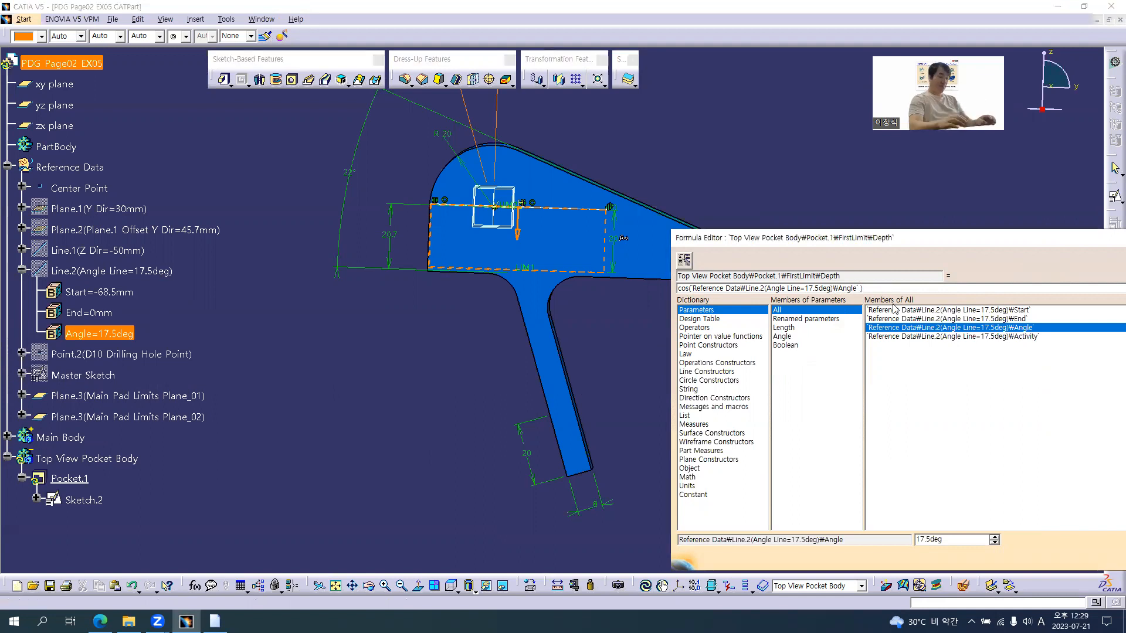
- Multiply the cosine by an opened parenthesis that begins with the negated Start parameter of Line.2(Angle Line=17.5deg)
{"action": "type", "text": "*"}
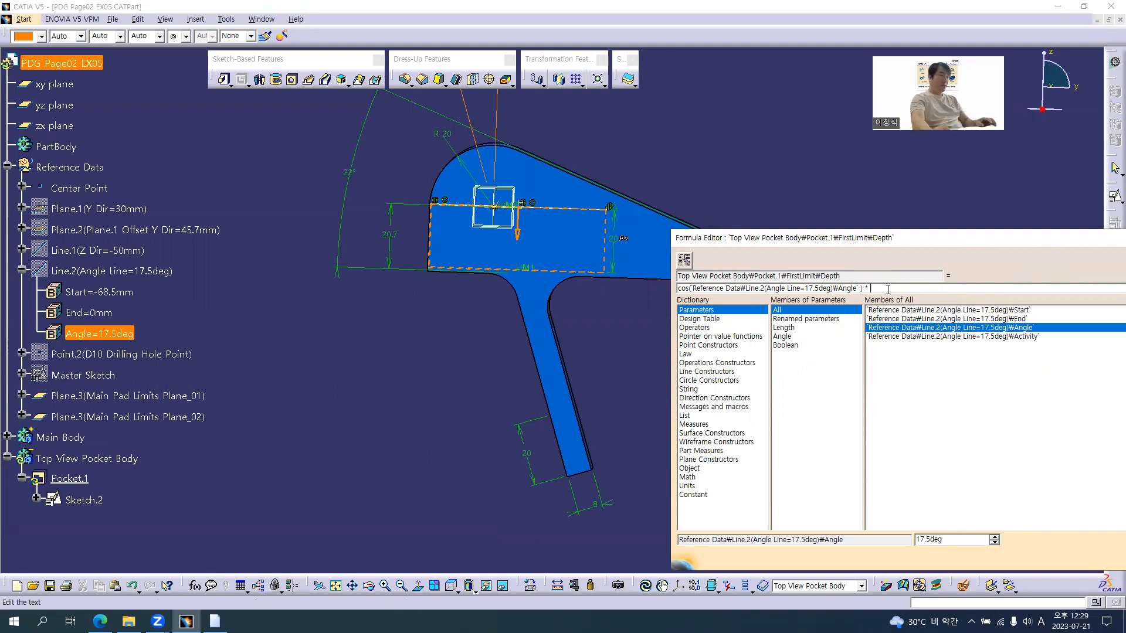
{"action": "key", "text": "alt+Tab"}
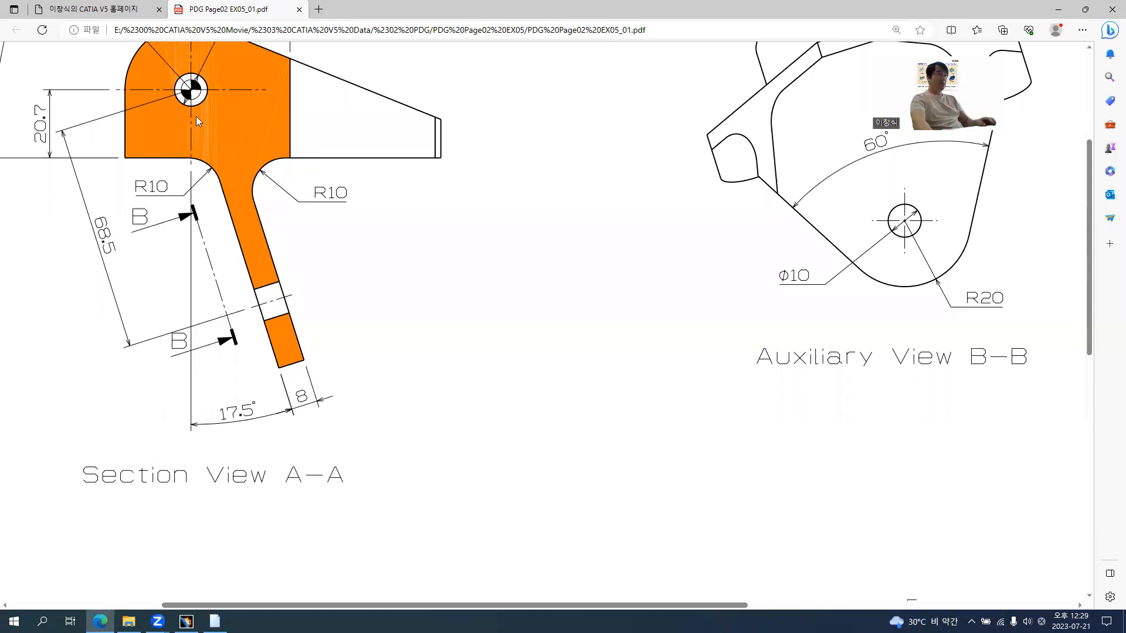
{"action": "key", "text": "alt+Tab"}
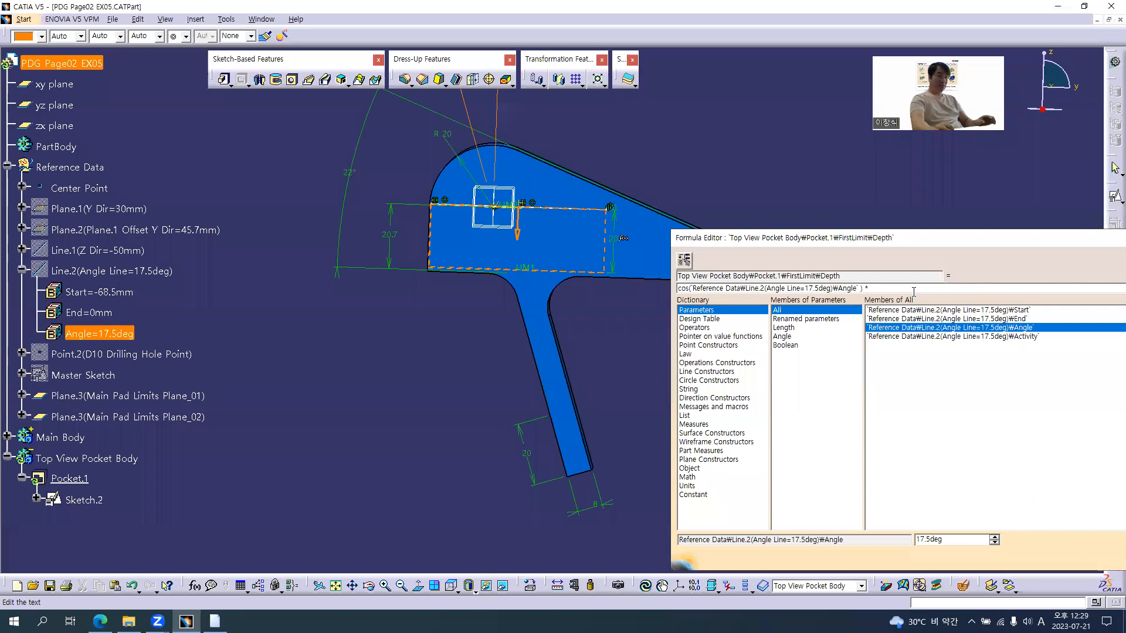
{"action": "type", "text": "(-"}
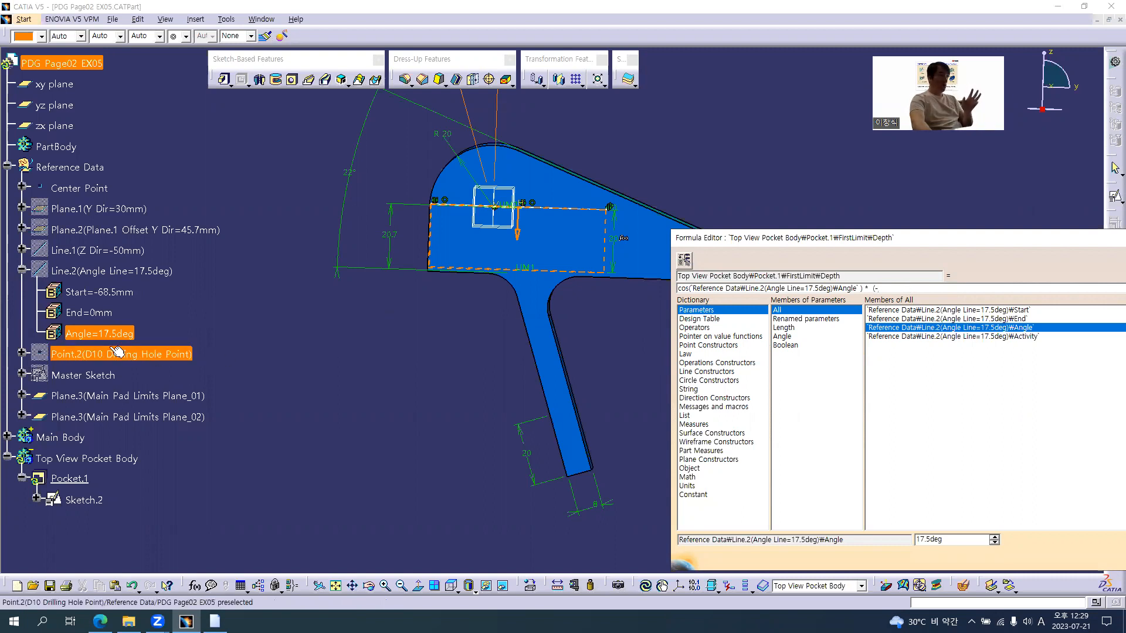
{"action": "left_click", "coordinate": [111, 296]}
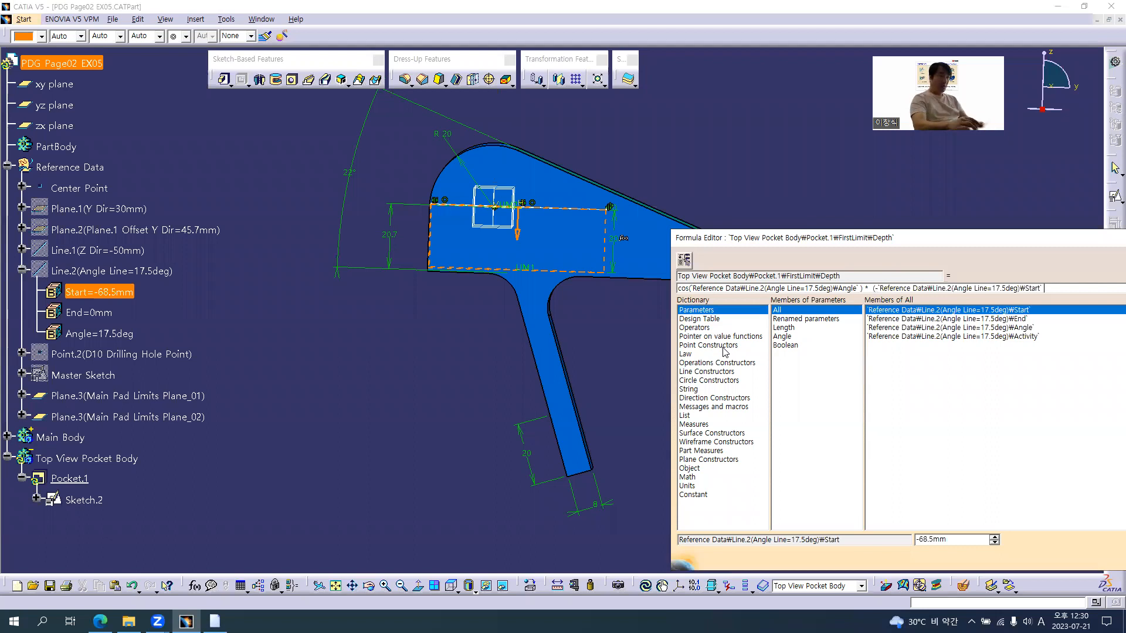
- Add the Master Sketch's 20 mm arm-end offset inside the parenthesis, close it and accept the pocket depth formula
{"action": "type", "text": "+"}
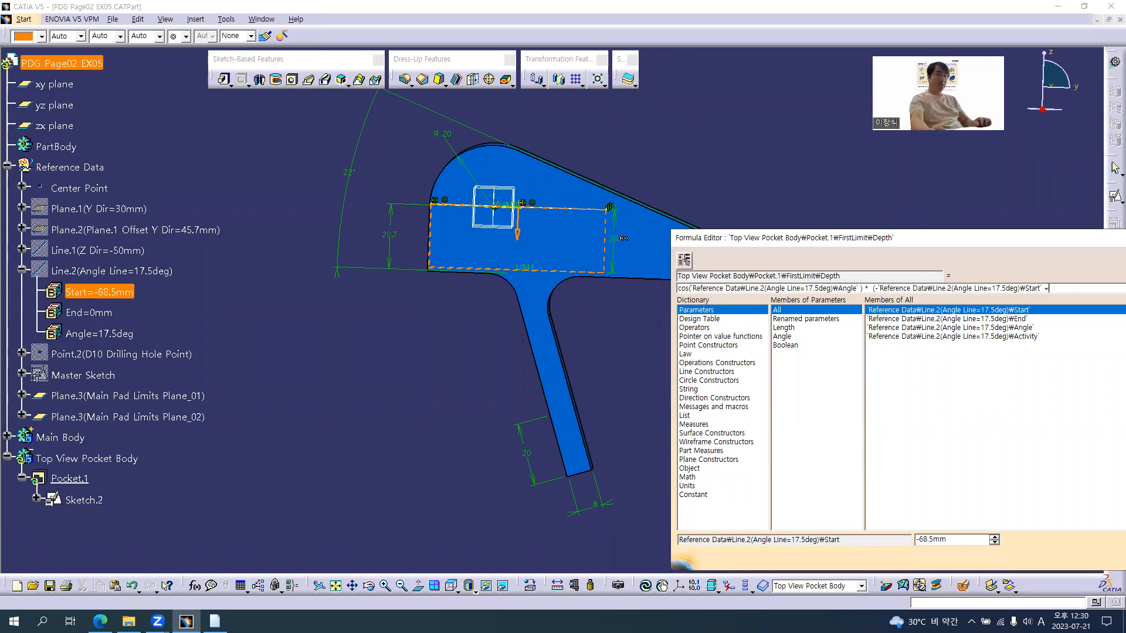
{"action": "middle_click_drag", "start_coordinate": [389, 331], "coordinate": [360, 332]}
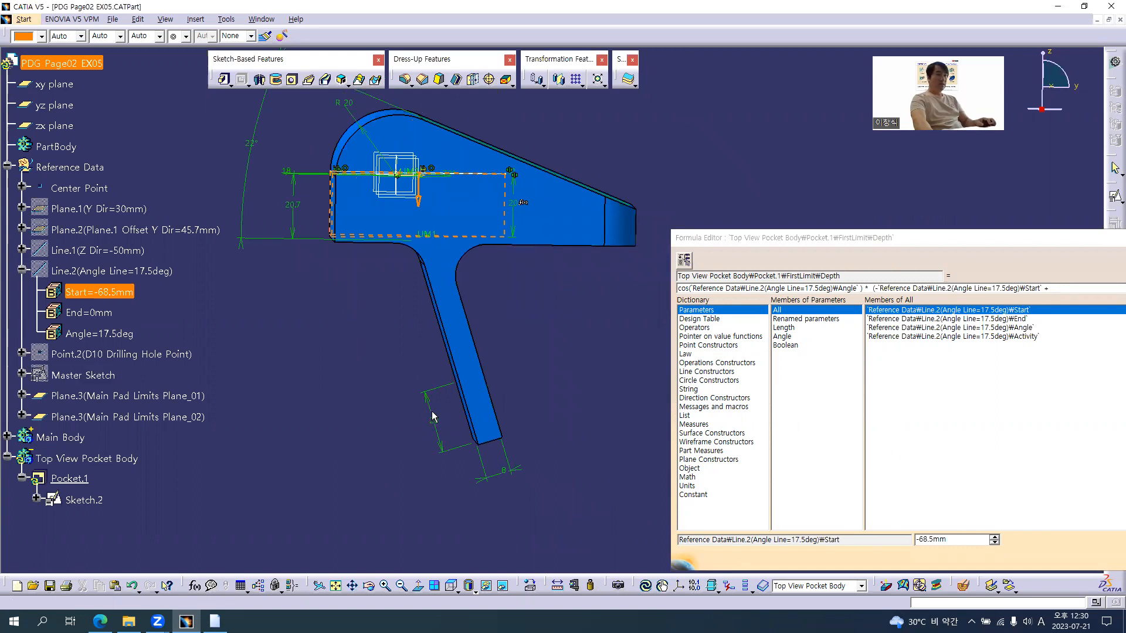
{"action": "key", "text": "alt+Tab"}
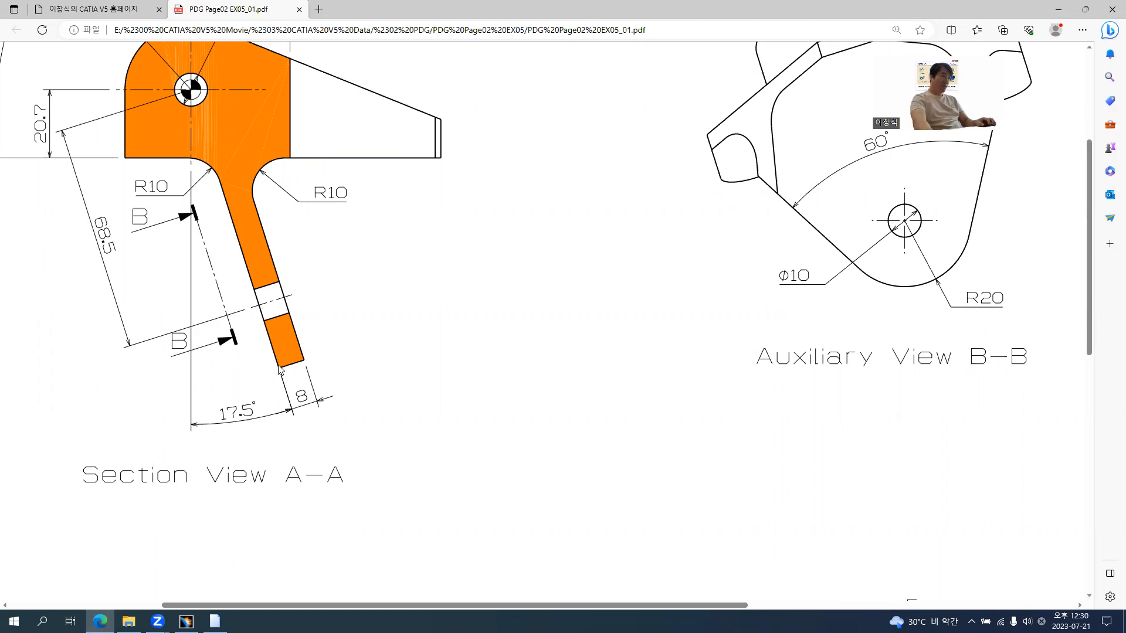
{"action": "key", "text": "alt+Tab"}
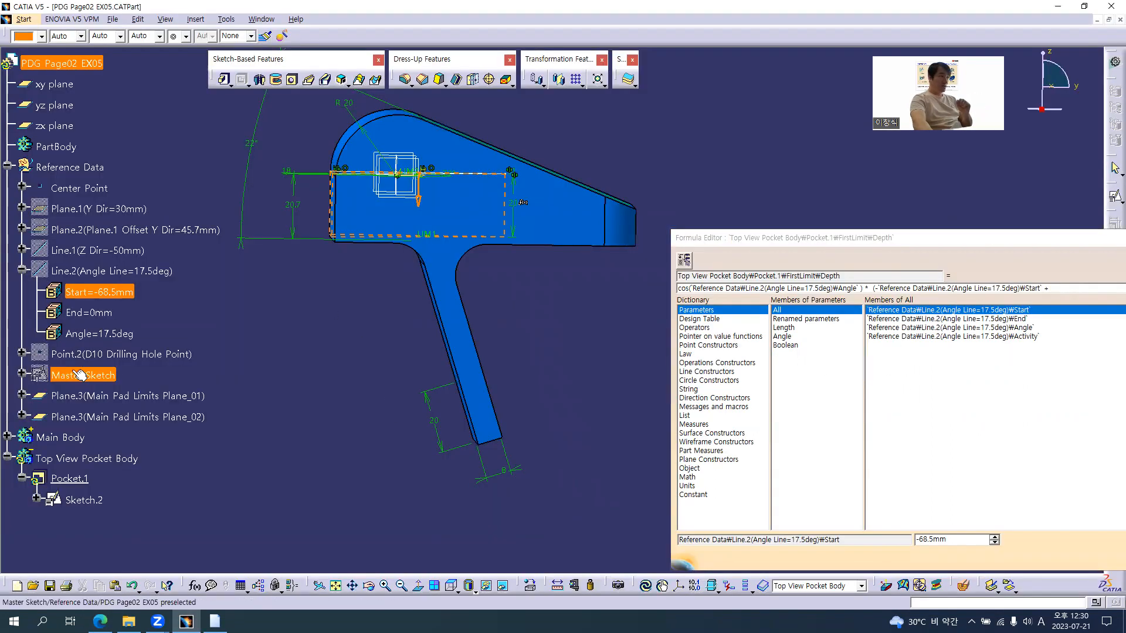
{"action": "left_click", "coordinate": [435, 426]}
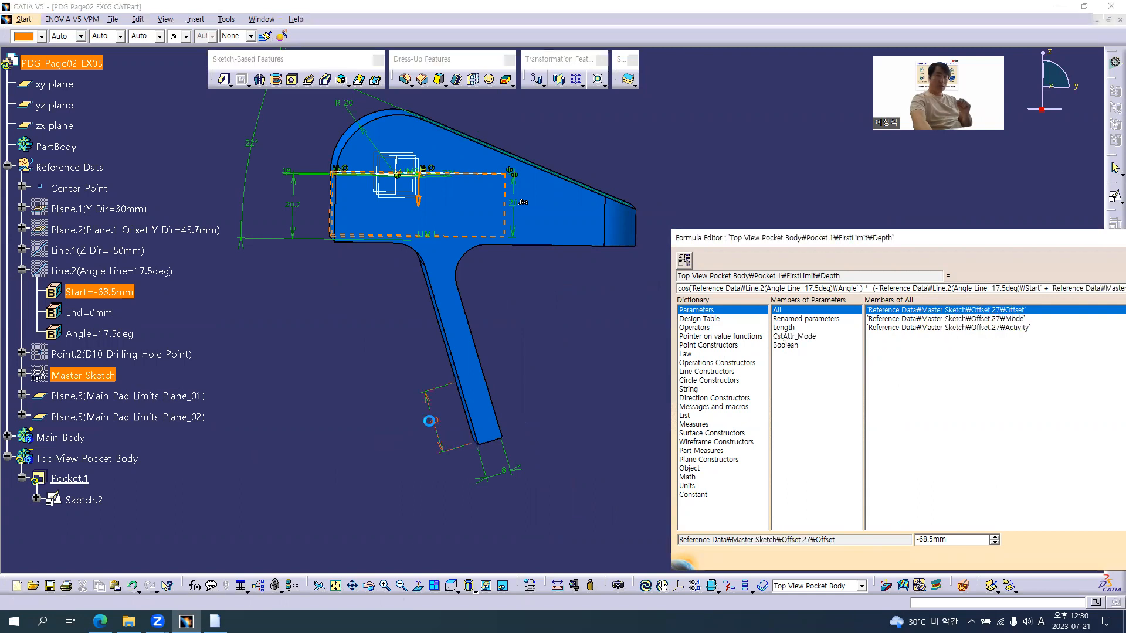
{"action": "left_click_drag", "start_coordinate": [812, 240], "coordinate": [631, 228]}
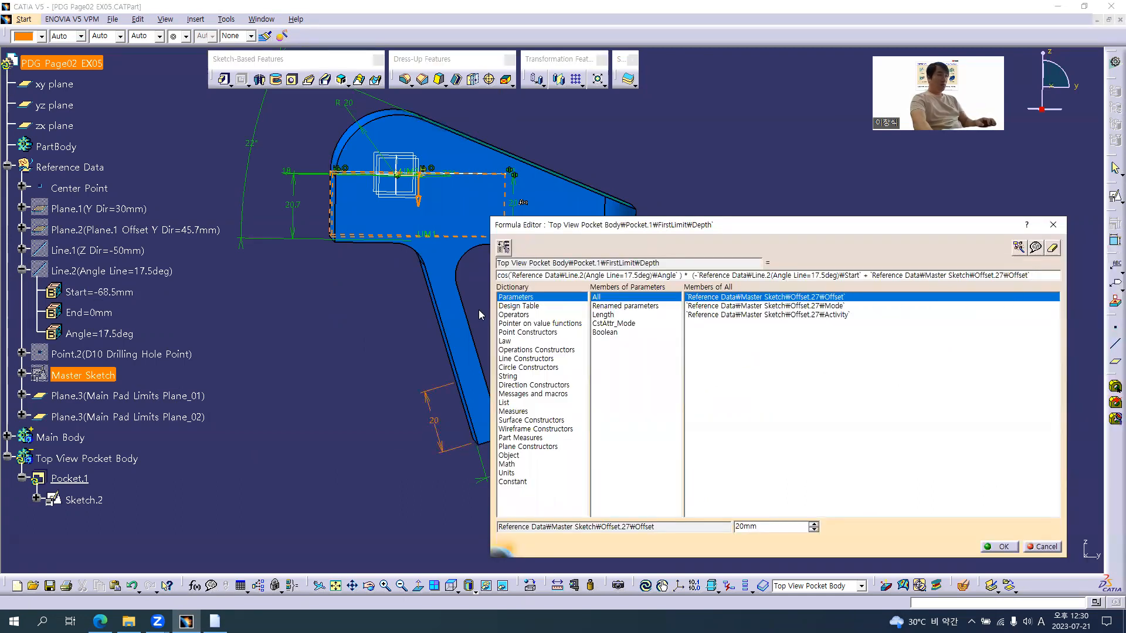
{"action": "key", "text": "alt+Tab"}
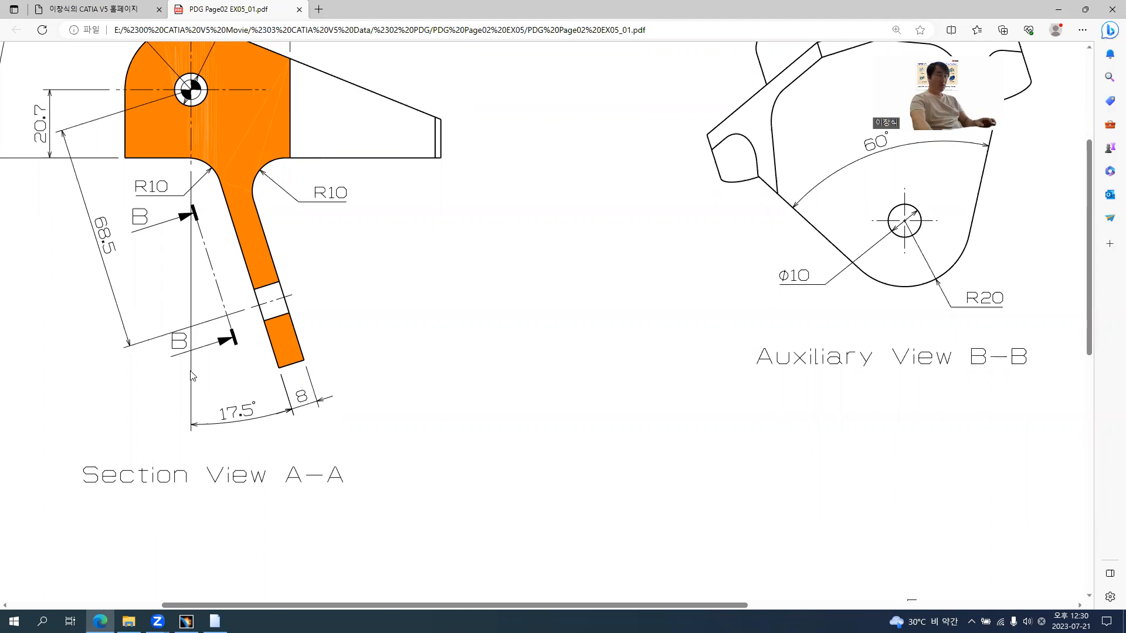
{"action": "key", "text": "alt+Tab"}
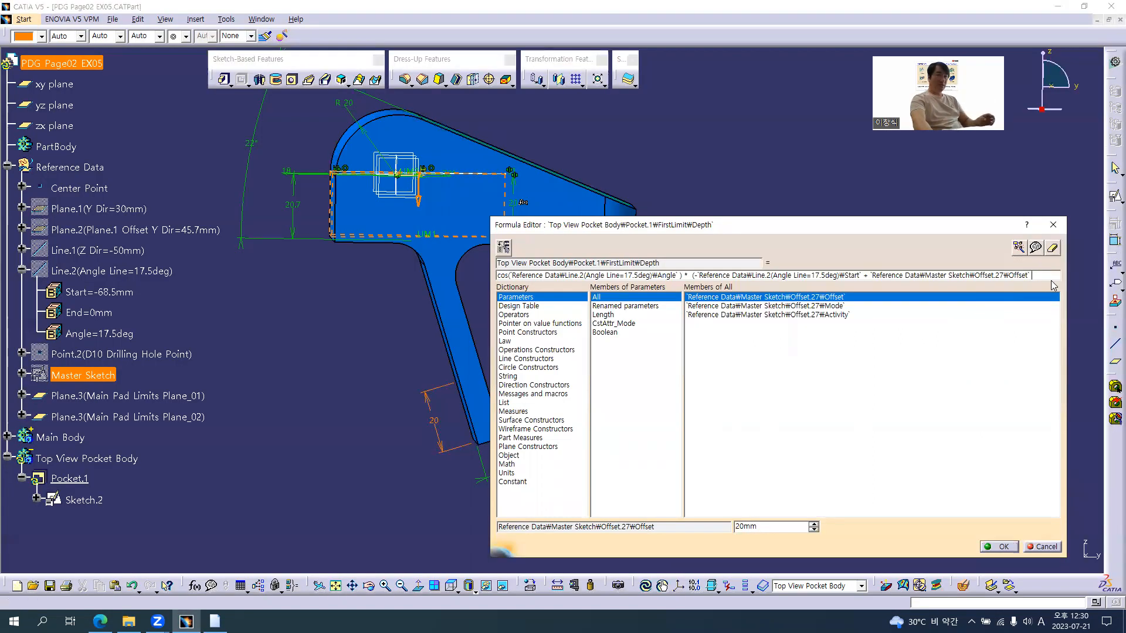
{"action": "type", "text": ")"}
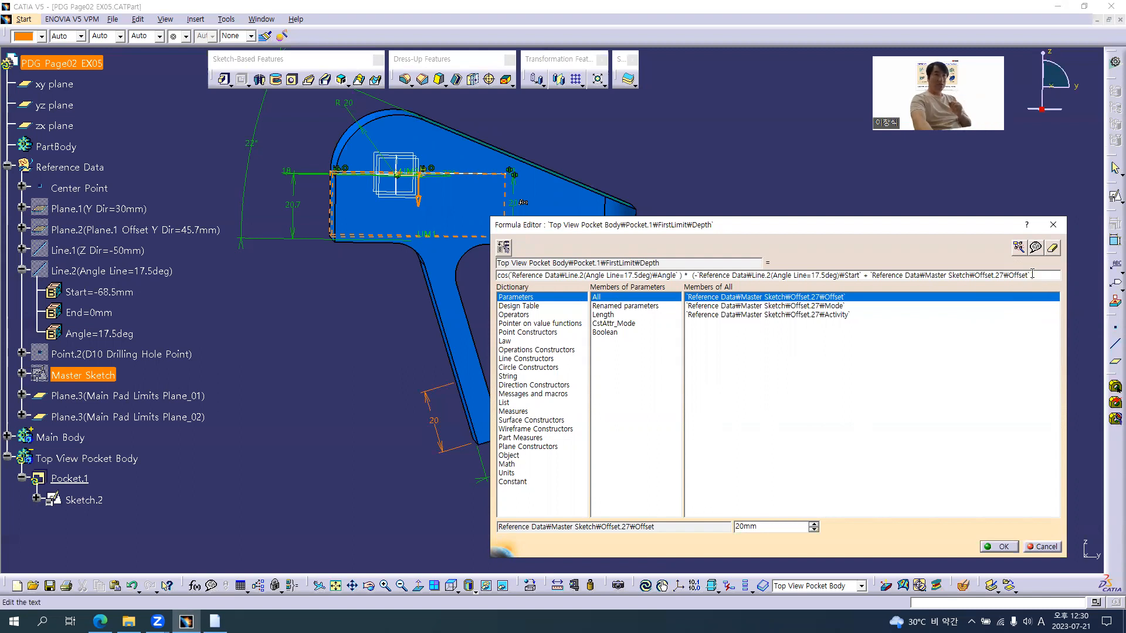
{"action": "left_click", "coordinate": [998, 546]}
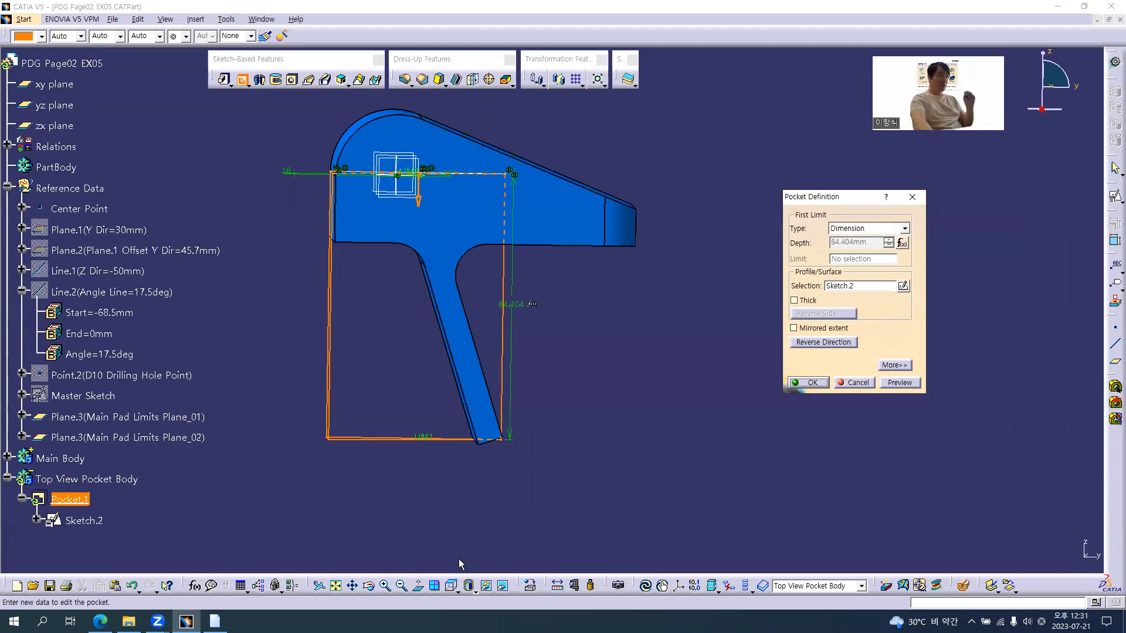
- Examine the arm's lower tip in a square-on standard view to compare the pocket's depth limit with its lowest corner
{"action": "mouse_move", "coordinate": [589, 320]}
{"action": "middle_mouse_down"}
{"action": "mouse_move", "coordinate": [578, 317]}
{"action": "mouse_move", "coordinate": [593, 320]}
{"action": "middle_mouse_up"}
{"action": "left_click", "coordinate": [459, 593]}
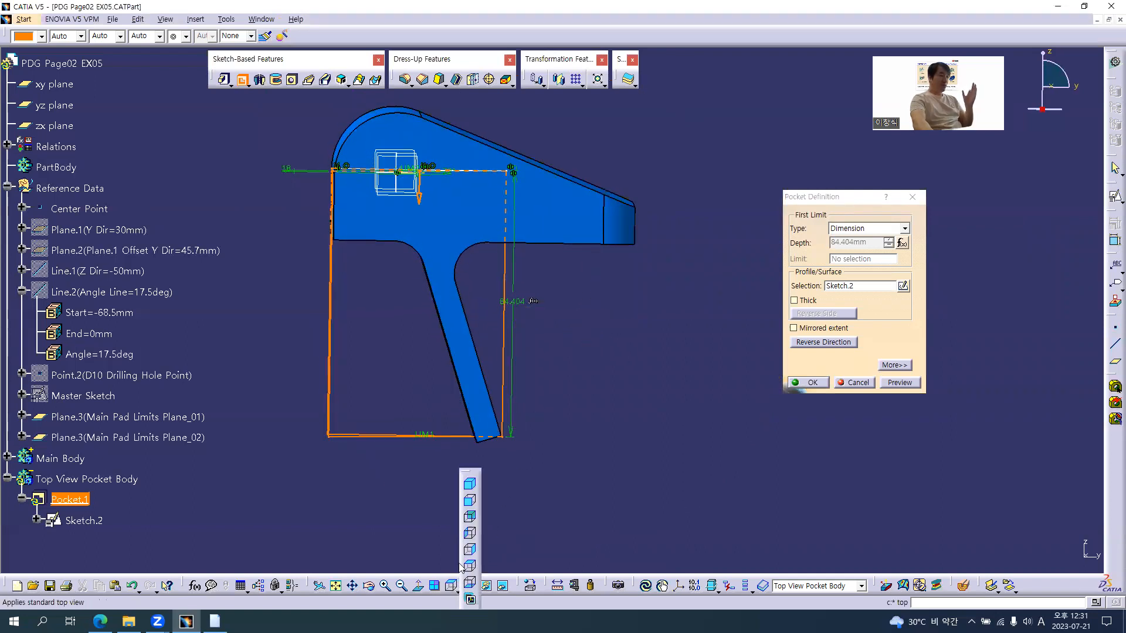
{"action": "left_click", "coordinate": [468, 502]}
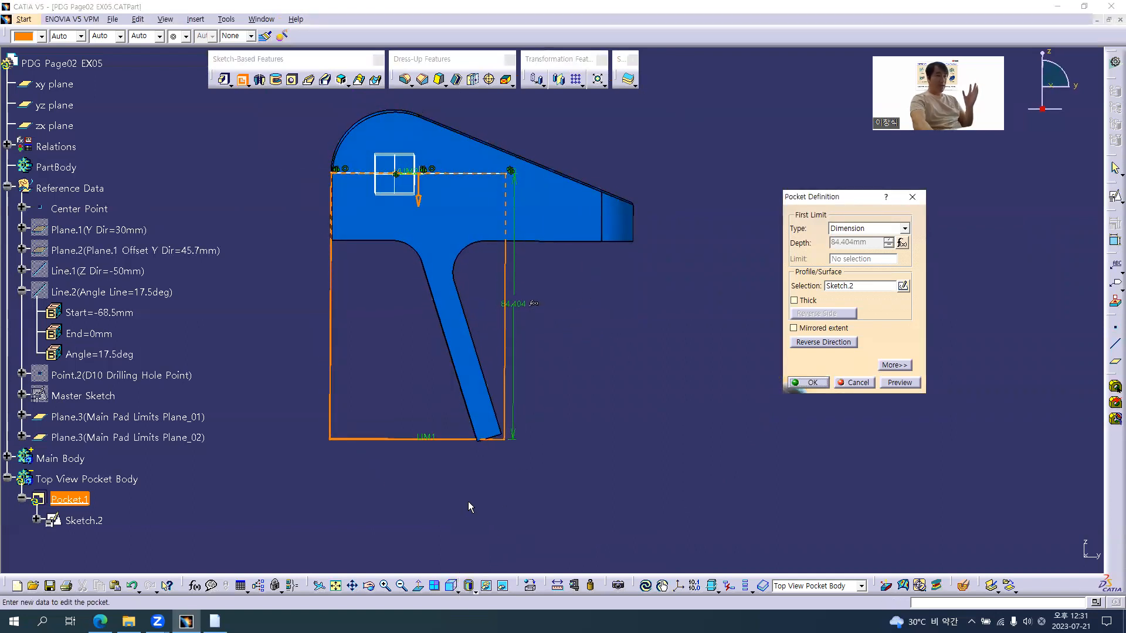
{"action": "middle_click_drag", "start_coordinate": [477, 445], "coordinate": [508, 303]}
{"action": "middle_click_drag", "start_coordinate": [484, 462], "coordinate": [464, 551]}
{"action": "left_click", "coordinate": [435, 586]}
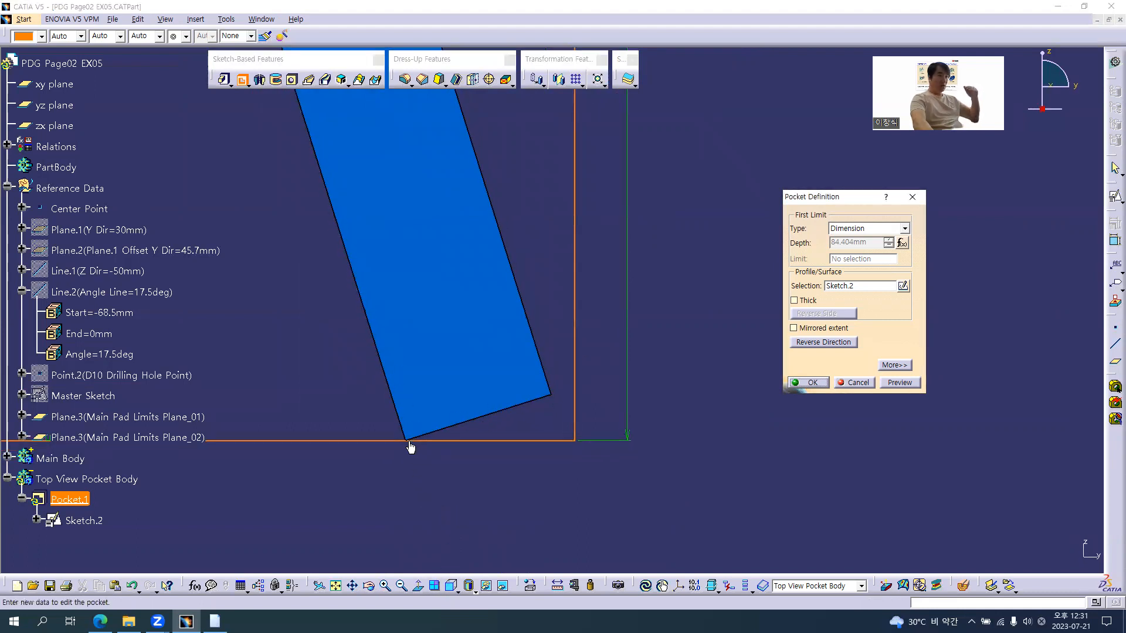
{"action": "middle_click_drag", "start_coordinate": [413, 455], "coordinate": [535, 502]}
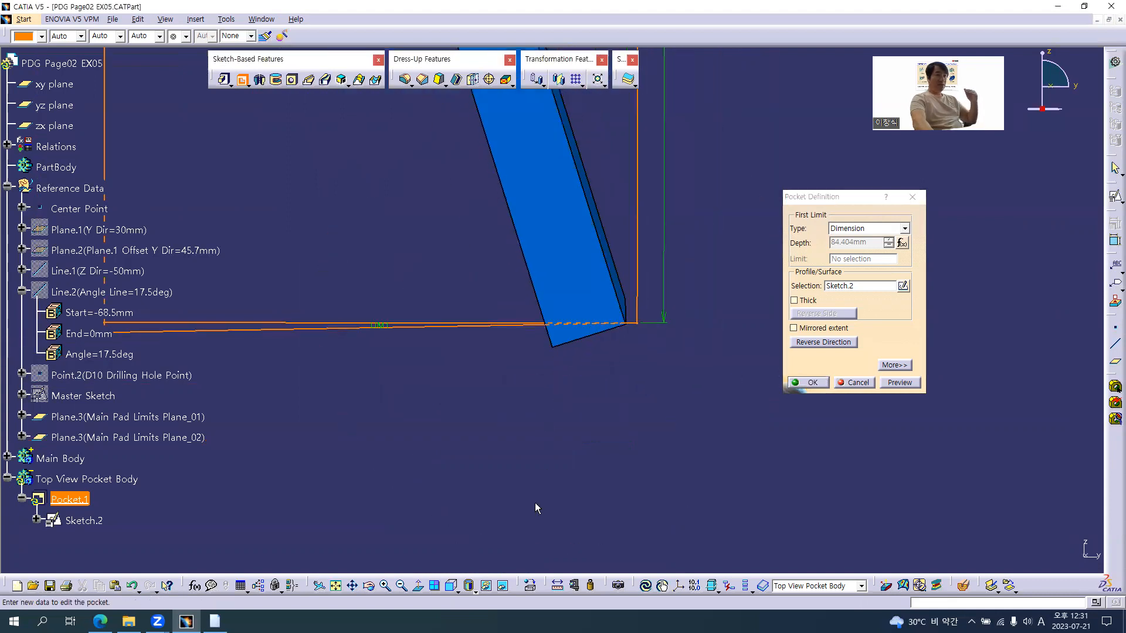
{"action": "left_click", "coordinate": [451, 589]}
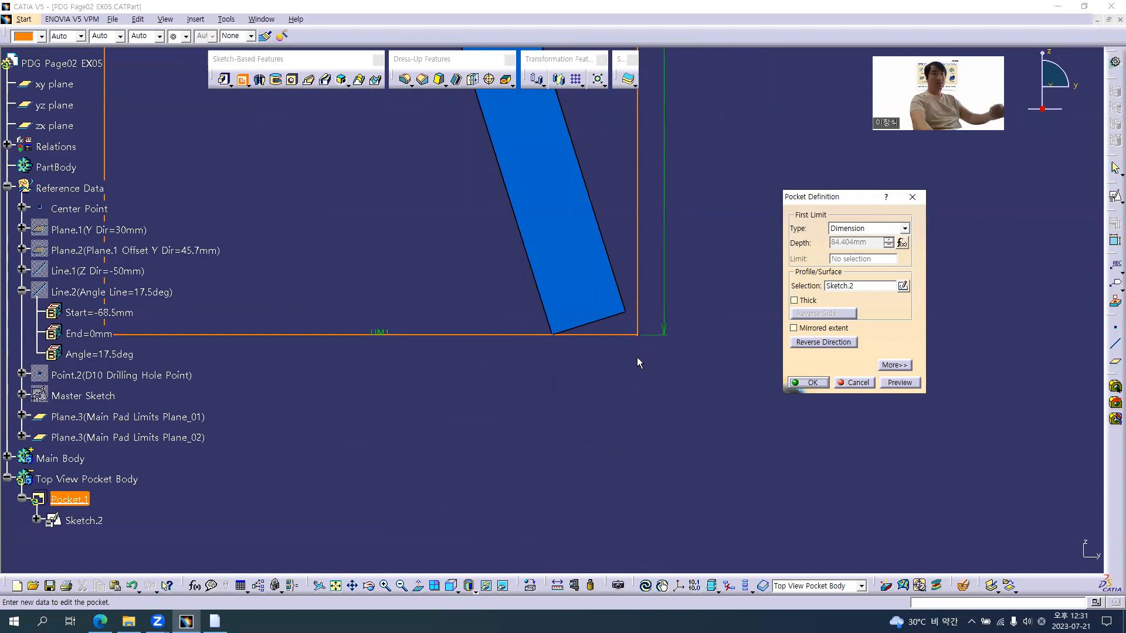
- Compare the pocket's lower limit with Section View A-A in the PDF drawing and accept the pocket definition
{"action": "middle_click_drag", "start_coordinate": [521, 349], "coordinate": [520, 407]}
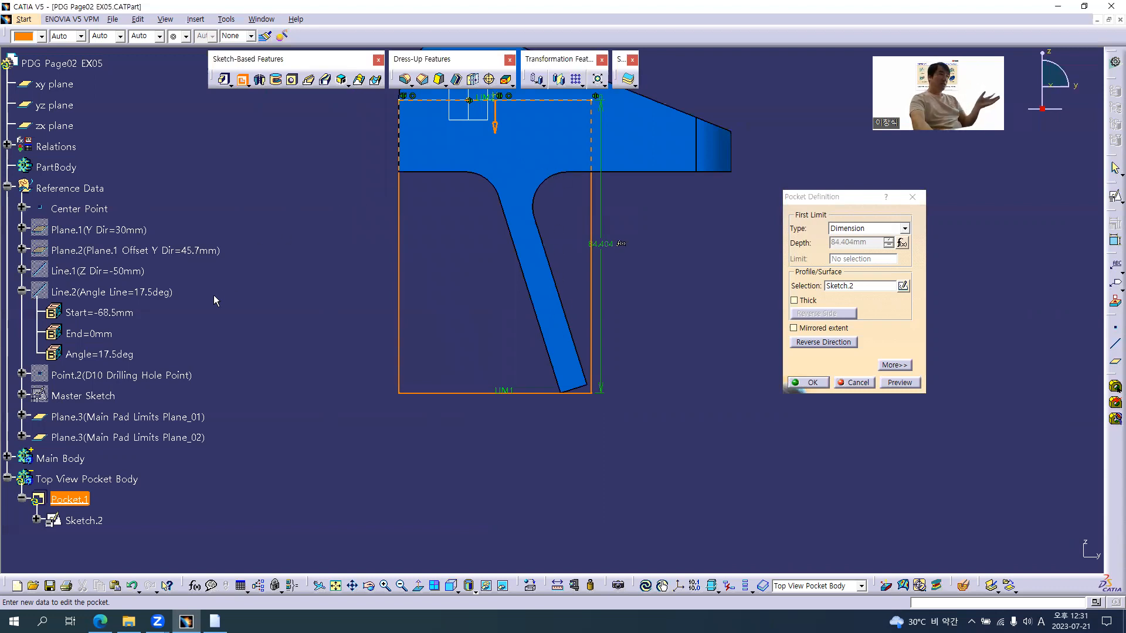
{"action": "key", "text": "alt+Tab"}
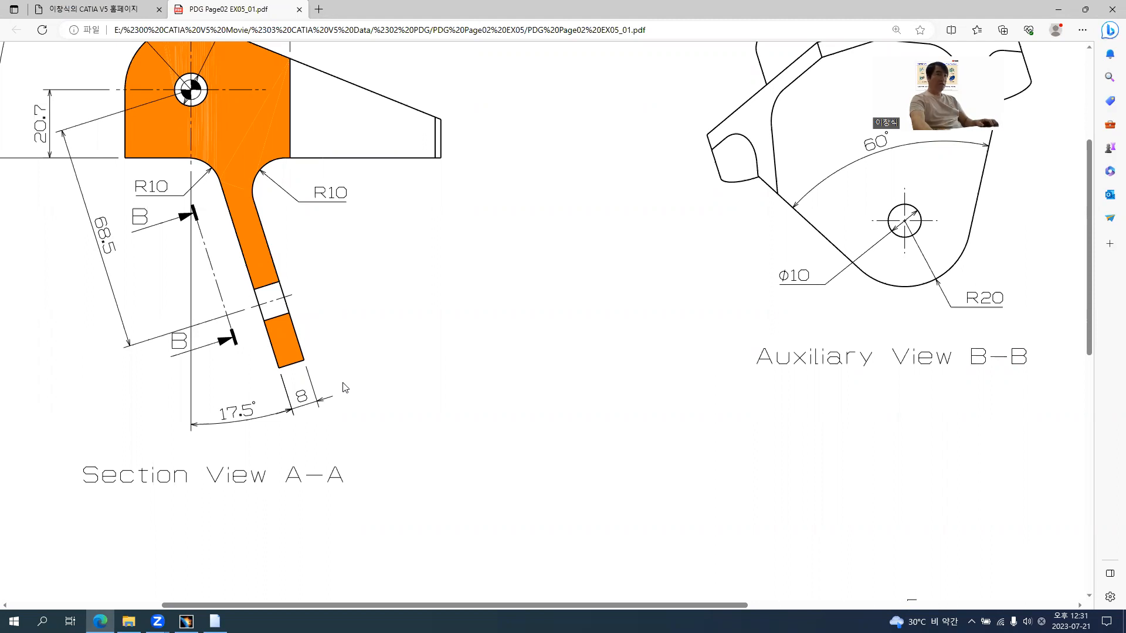
{"action": "key", "text": "alt+Tab"}
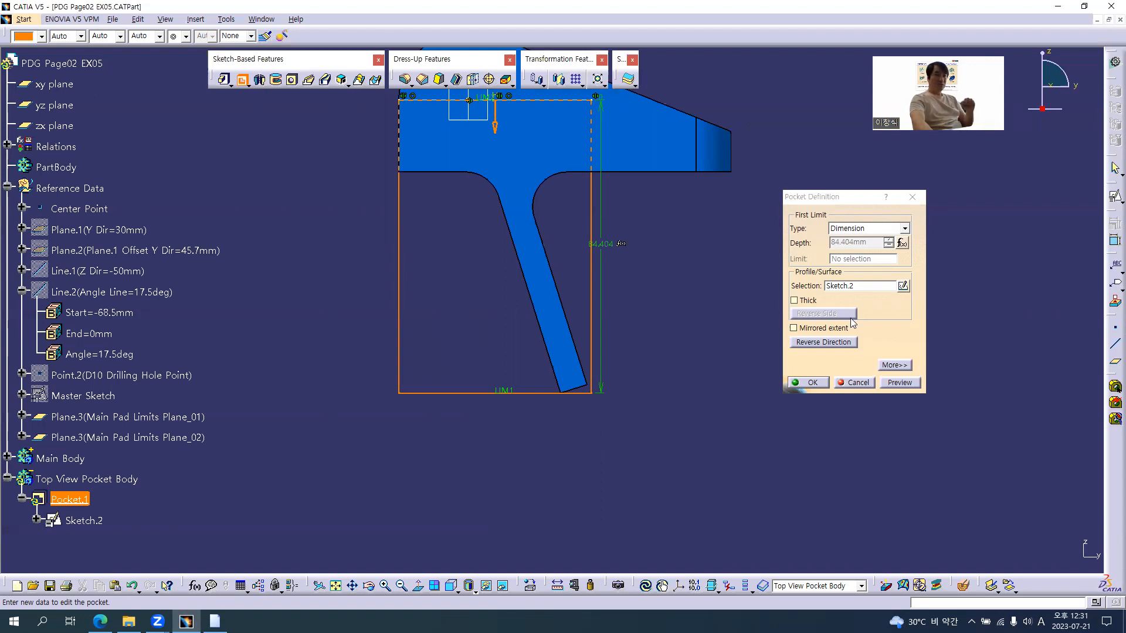
{"action": "left_click", "coordinate": [811, 383]}
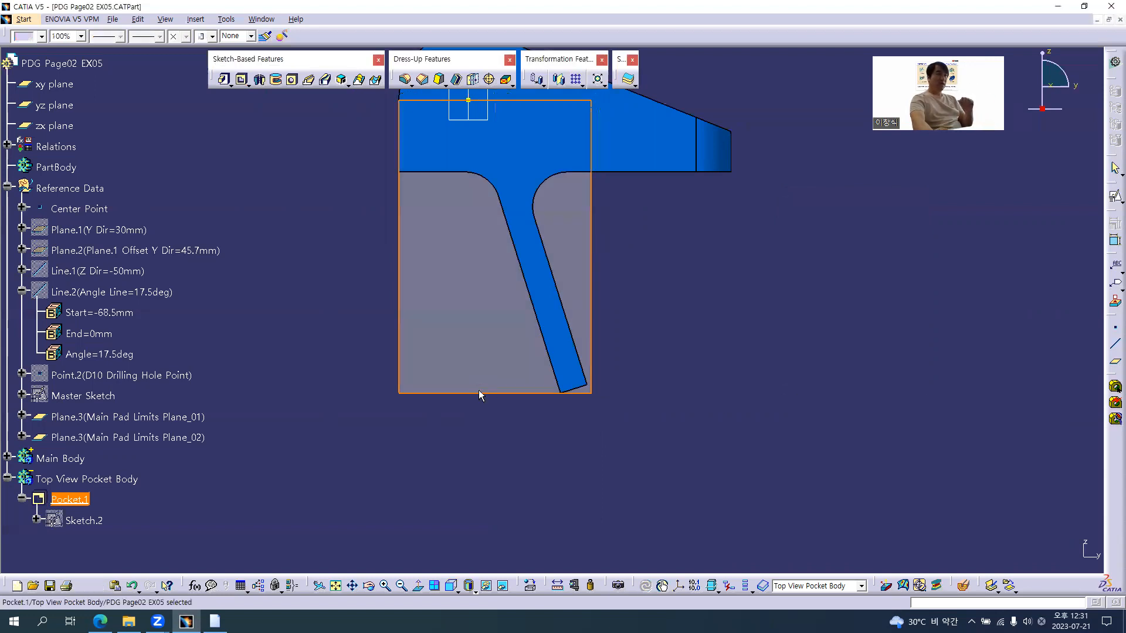
- Color the Top View Pocket Body magenta
{"action": "left_click", "coordinate": [104, 481]}
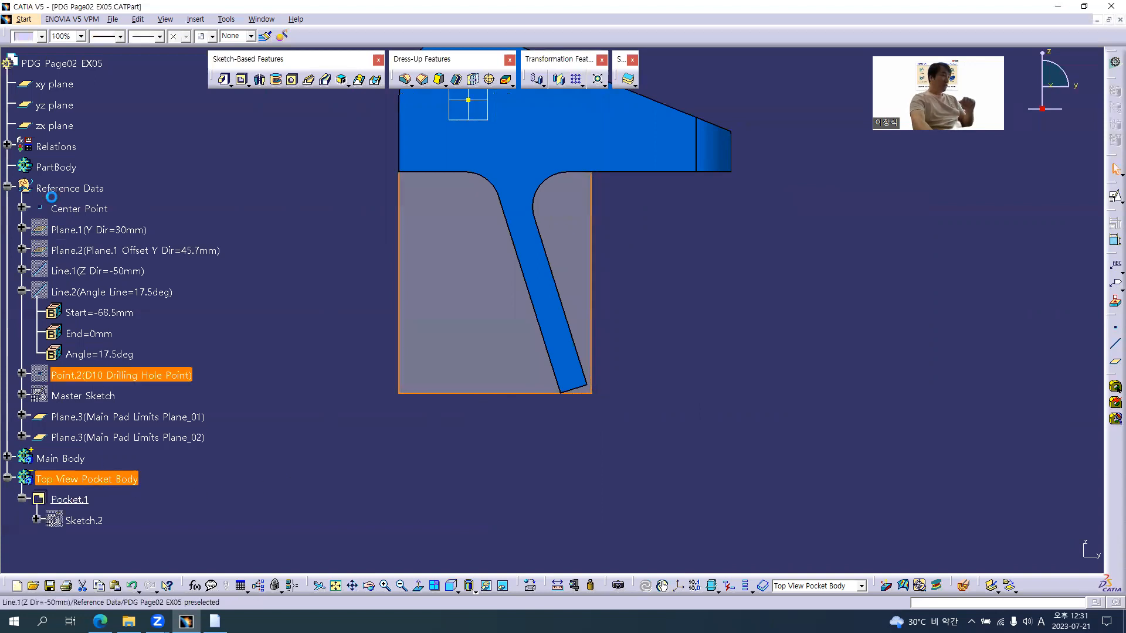
{"action": "left_click", "coordinate": [33, 35]}
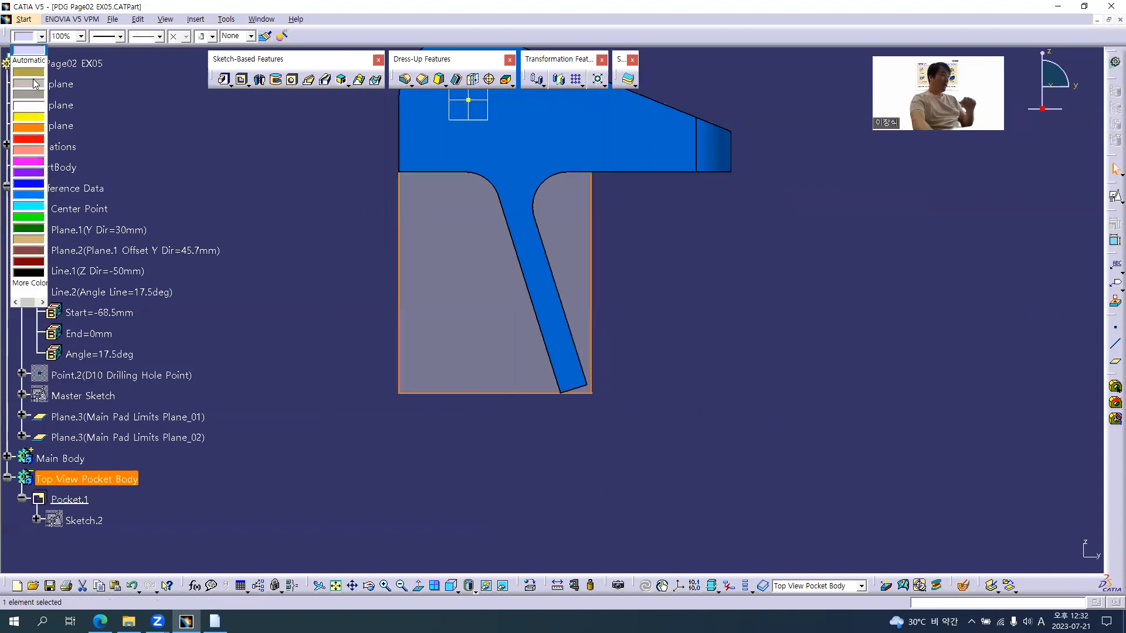
{"action": "left_click", "coordinate": [26, 162]}
- Mirror the Top View Pocket Body's current solid about the yz plane
{"action": "left_click", "coordinate": [492, 181]}
{"action": "middle_click_drag", "start_coordinate": [493, 182], "coordinate": [636, 445]}
{"action": "left_click", "coordinate": [508, 118]}
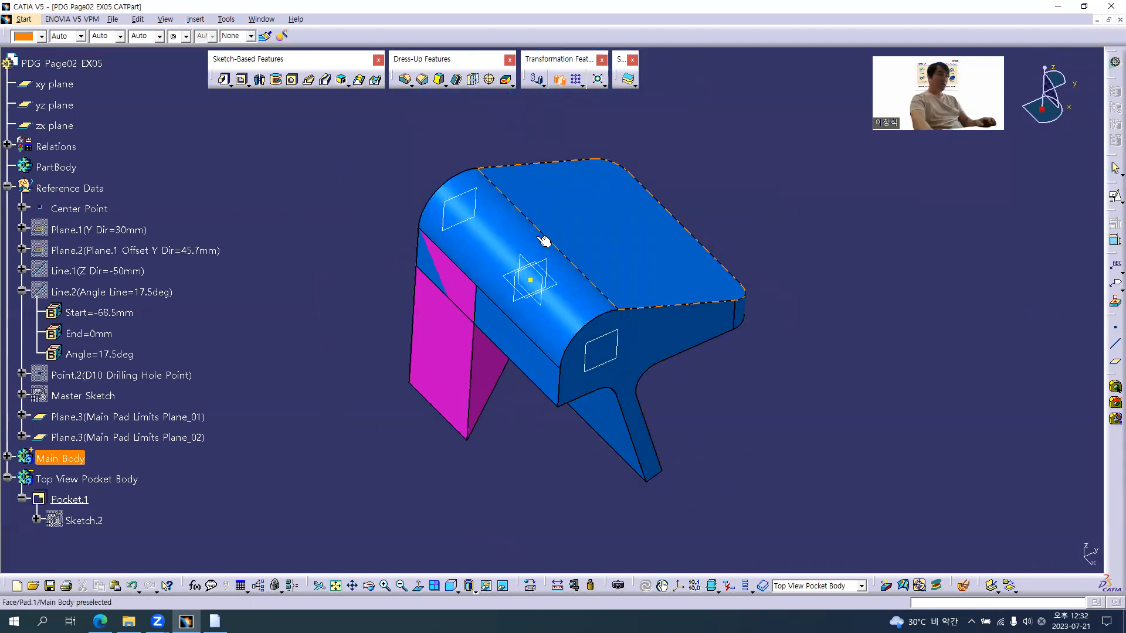
{"action": "left_click", "coordinate": [551, 263]}
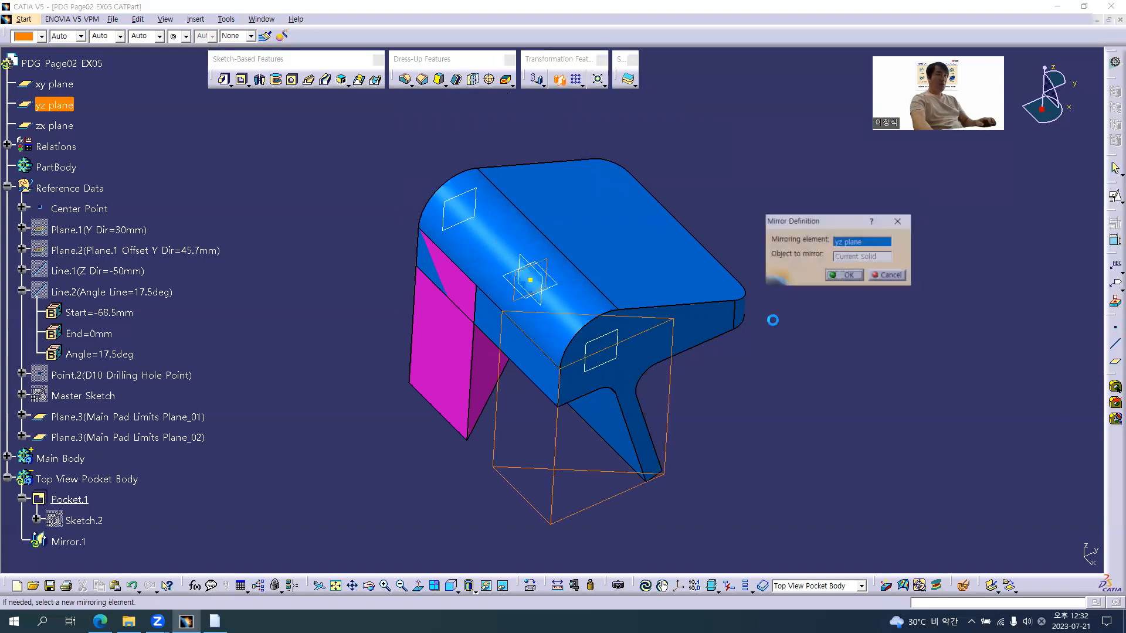
{"action": "left_click", "coordinate": [836, 275]}
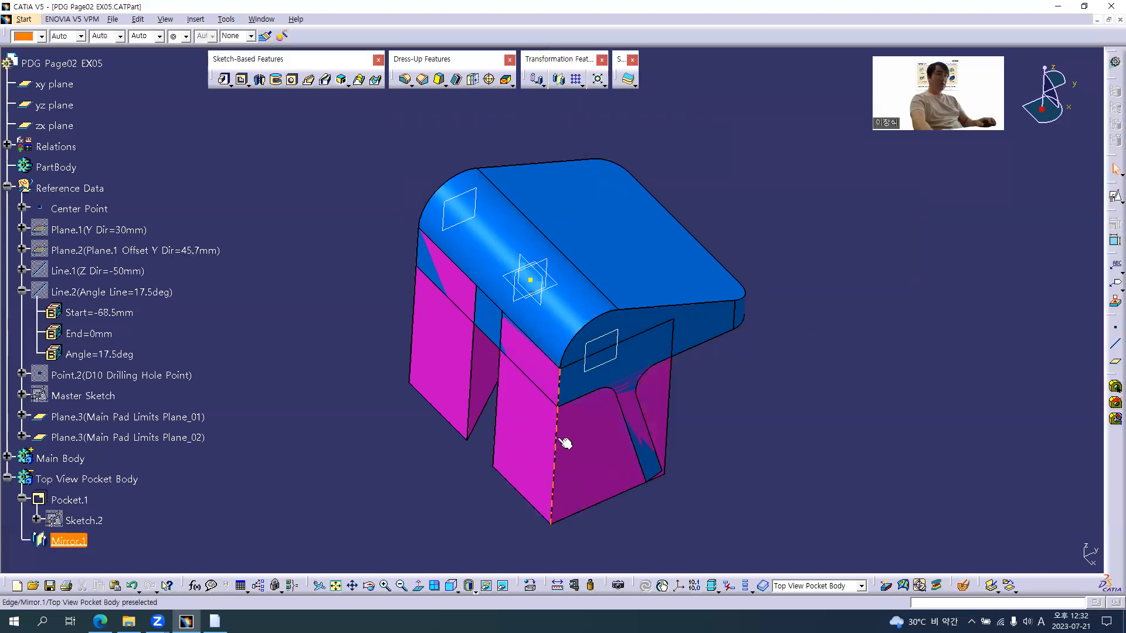
- Reopen the triangular pocket's definition and check the rounded top's radius in Section View A-A of the PDF drawing
{"action": "double_click", "coordinate": [76, 498]}
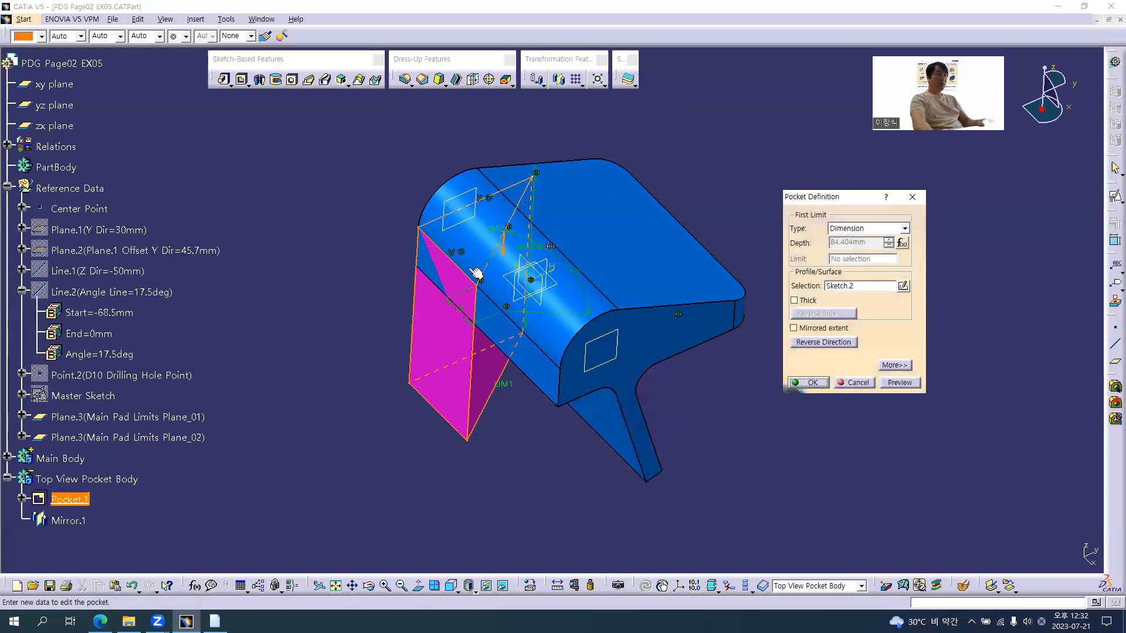
{"action": "key", "text": "alt+Tab"}
{"action": "scroll", "coordinate": [384, 291], "scroll_direction": "down", "scroll_amount": 2, "text": "ctrl"}
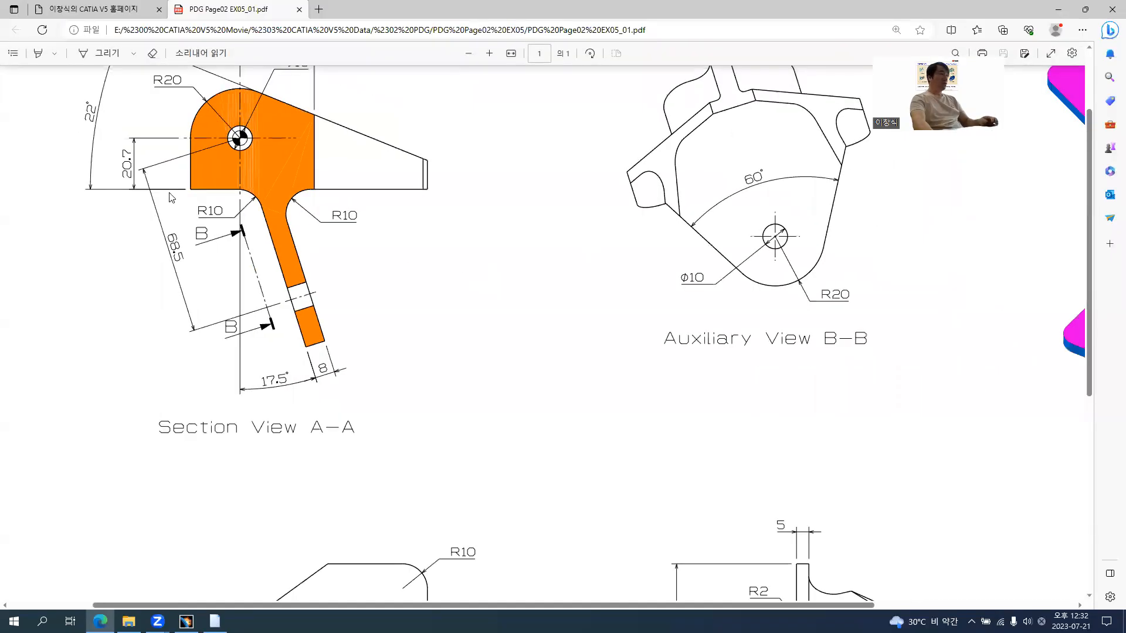
{"action": "scroll", "coordinate": [176, 194], "scroll_direction": "up", "scroll_amount": 3, "text": "ctrl"}
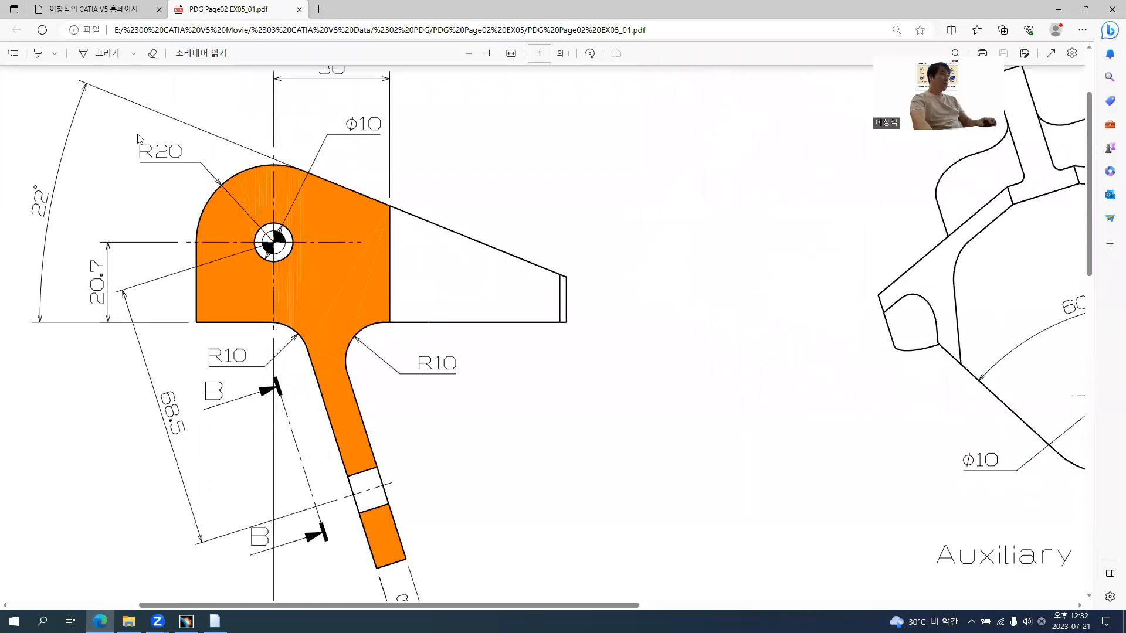
{"action": "key", "text": "alt+Tab"}
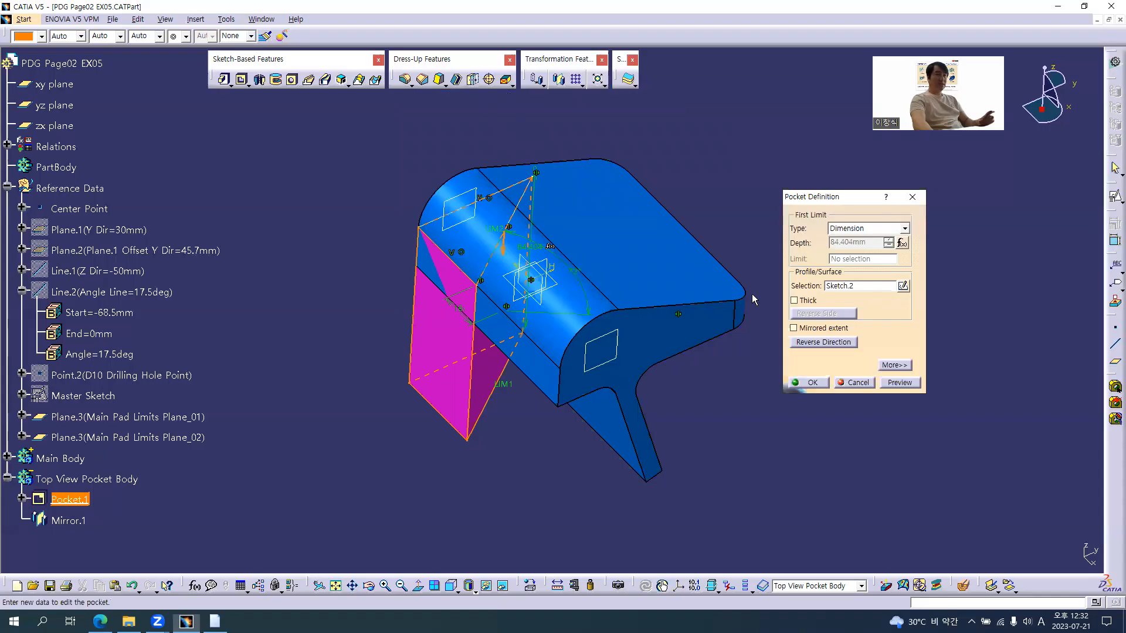
- Drive the pocket's second limit depth with a formula equal to the Master Sketch's R20 radius
{"action": "left_click", "coordinate": [897, 365]}
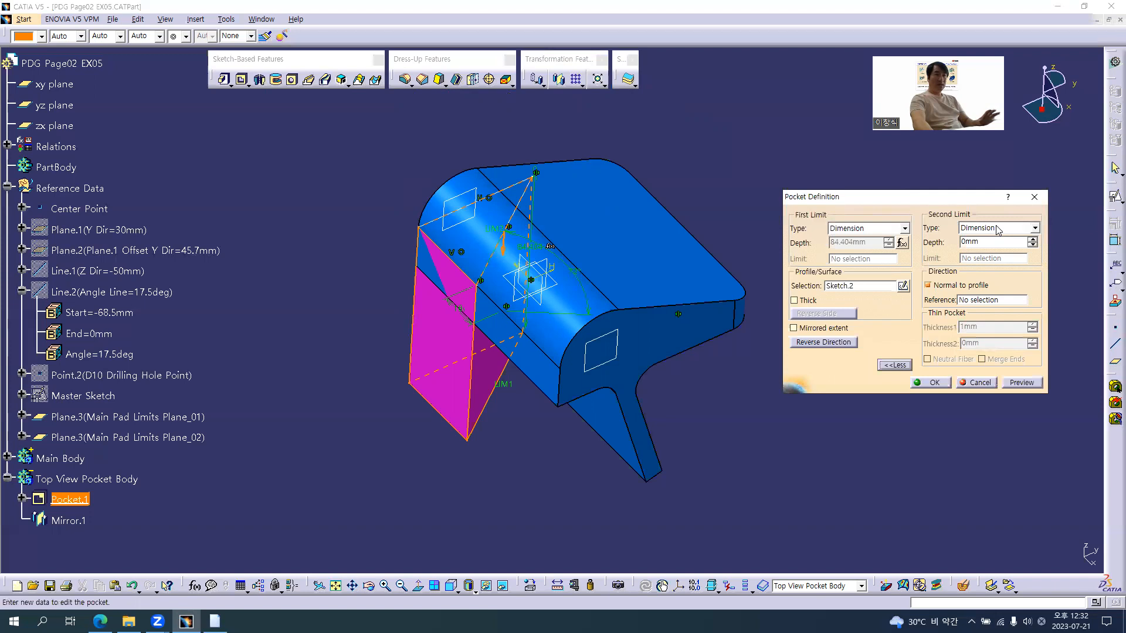
{"action": "right_click", "coordinate": [994, 242]}
{"action": "left_click", "coordinate": [1014, 250]}
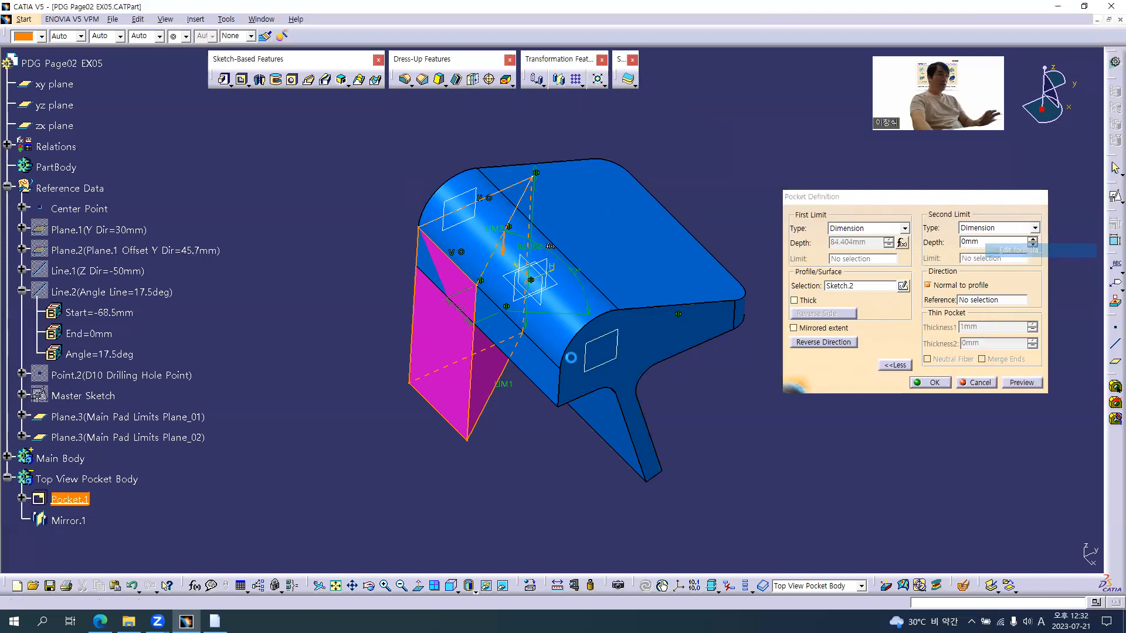
{"action": "left_click", "coordinate": [92, 396]}
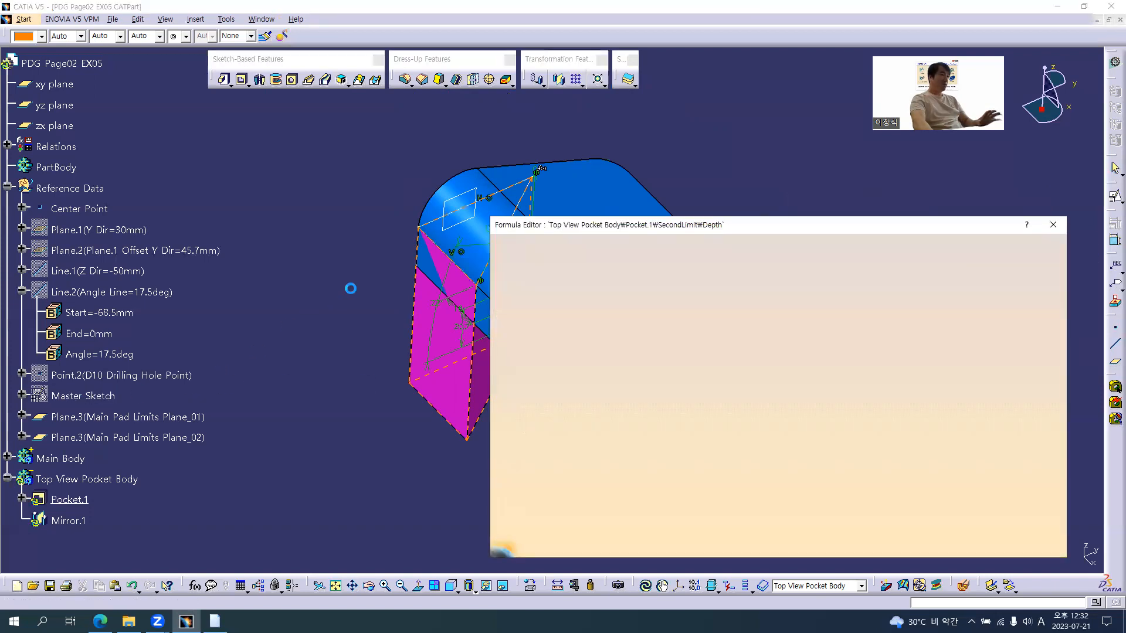
{"action": "middle_click_drag", "start_coordinate": [257, 203], "coordinate": [166, 174]}
{"action": "mouse_move", "coordinate": [432, 258]}
{"action": "middle_mouse_down"}
{"action": "mouse_move", "coordinate": [382, 157]}
{"action": "mouse_move", "coordinate": [408, 286]}
{"action": "mouse_move", "coordinate": [404, 275]}
{"action": "middle_mouse_up"}
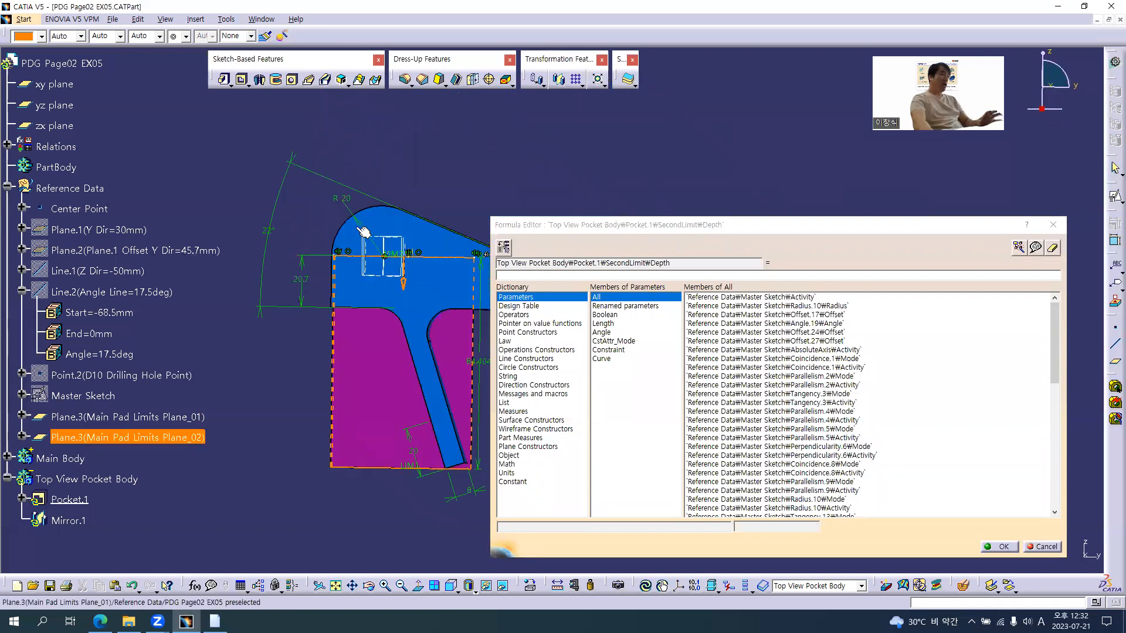
{"action": "left_click", "coordinate": [343, 198]}
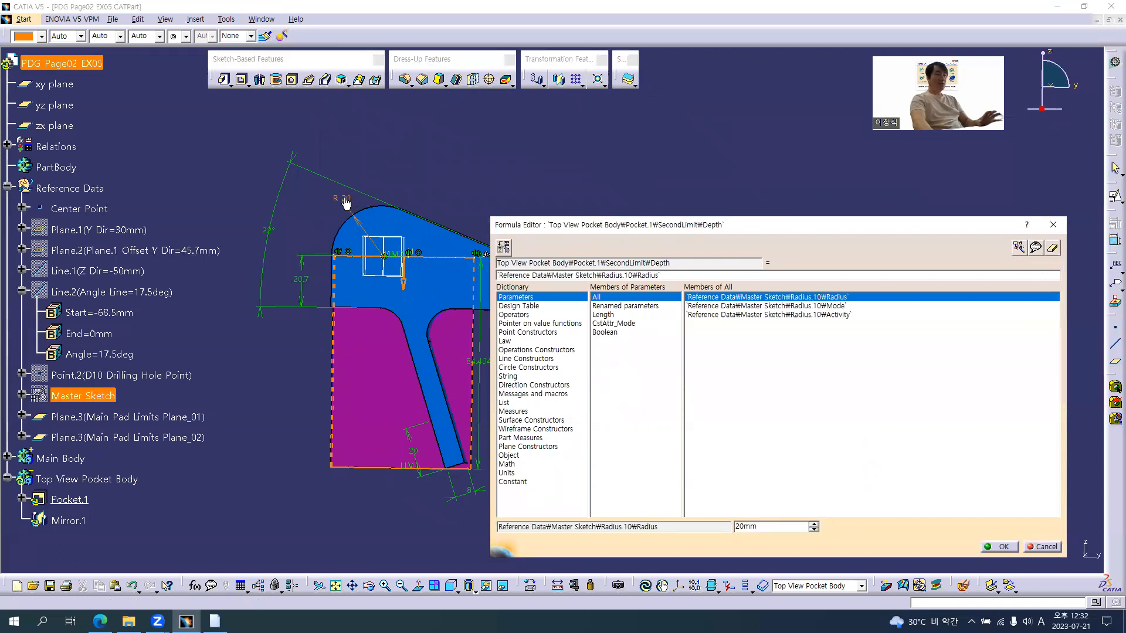
{"action": "left_click", "coordinate": [986, 547]}
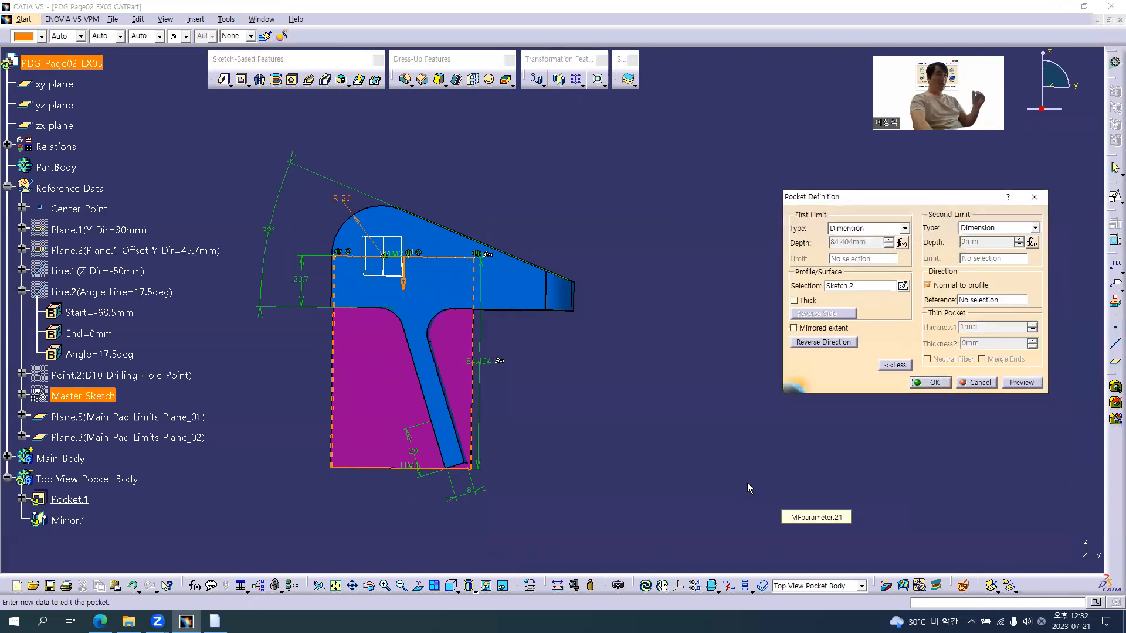
- Compare the pocket's upper limit with the R20 top in the PDF drawing and accept the pocket definition
{"action": "middle_click_drag", "start_coordinate": [609, 384], "coordinate": [637, 387]}
{"action": "middle_click_drag", "start_coordinate": [703, 303], "coordinate": [687, 305]}
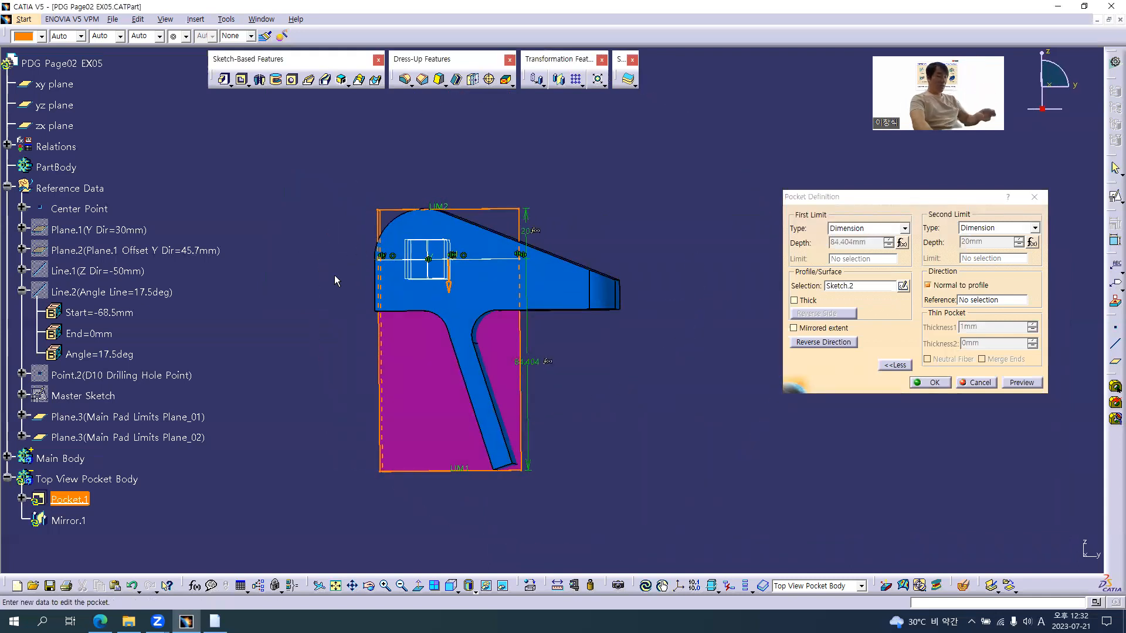
{"action": "key", "text": "alt+Tab"}
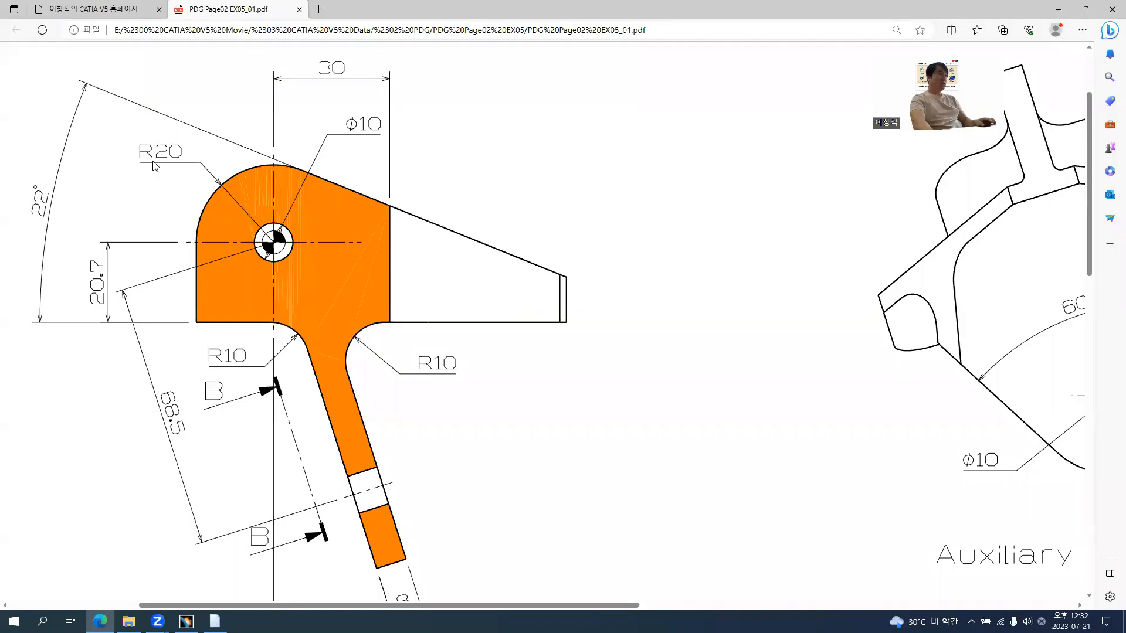
{"action": "key", "text": "alt+Tab"}
{"action": "left_click", "coordinate": [931, 382]}
{"action": "middle_click_drag", "start_coordinate": [522, 322], "coordinate": [638, 383]}
{"action": "middle_click_drag", "start_coordinate": [531, 346], "coordinate": [409, 404]}
{"action": "middle_click_drag", "start_coordinate": [428, 380], "coordinate": [535, 352]}
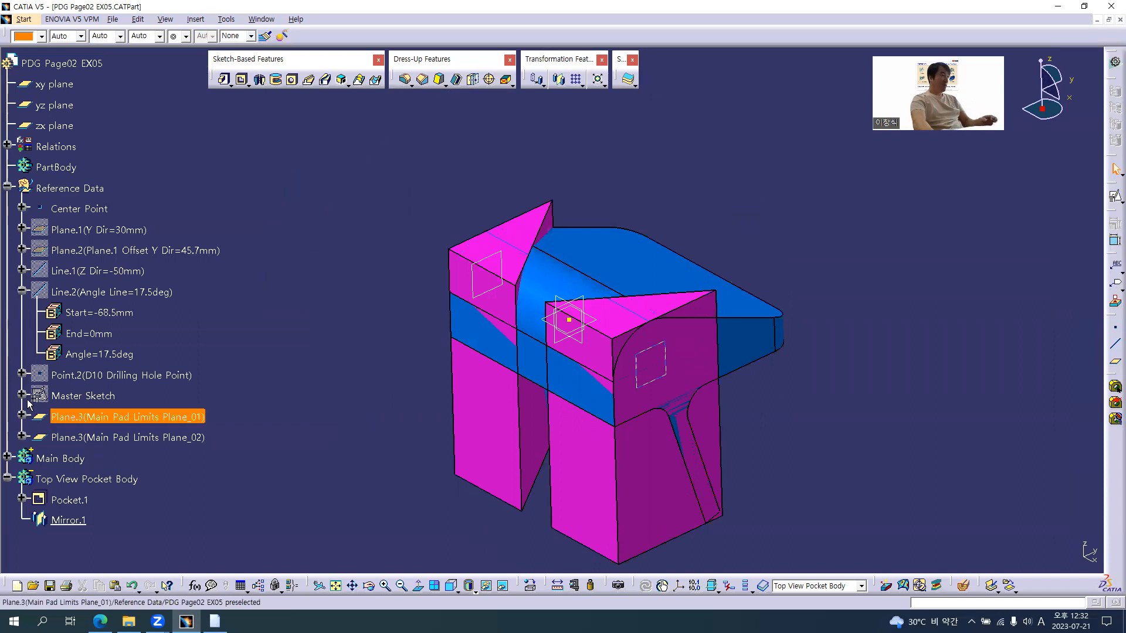
- Collapse the Line.2 and Reference Data branches in the tree and define PartBody as the work object
{"action": "left_click", "coordinate": [23, 291]}
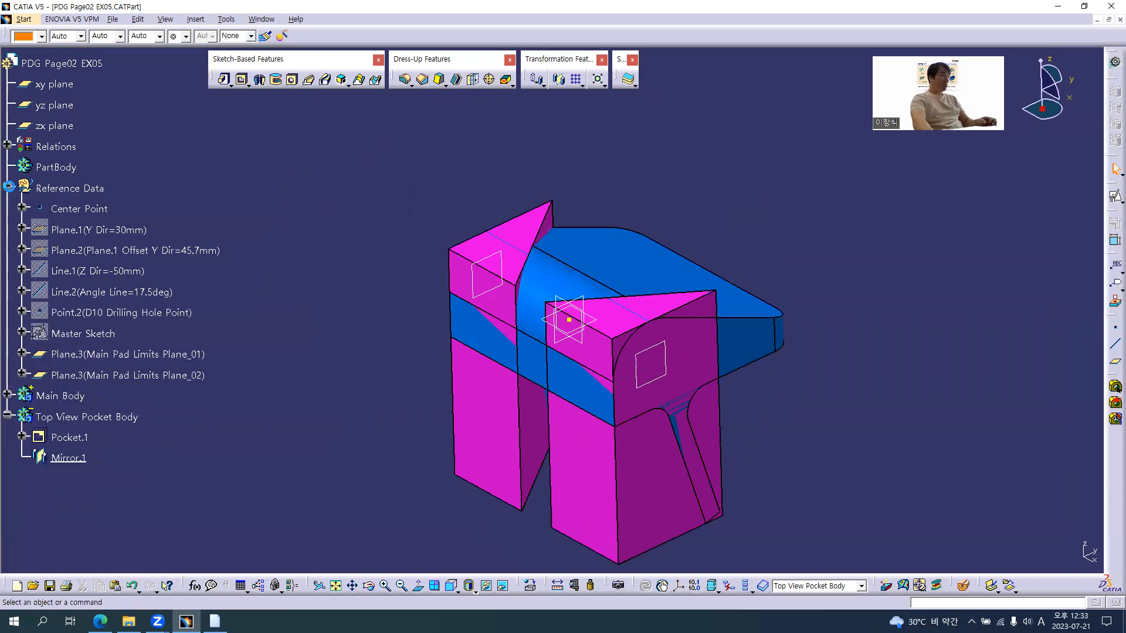
{"action": "left_click", "coordinate": [8, 187]}
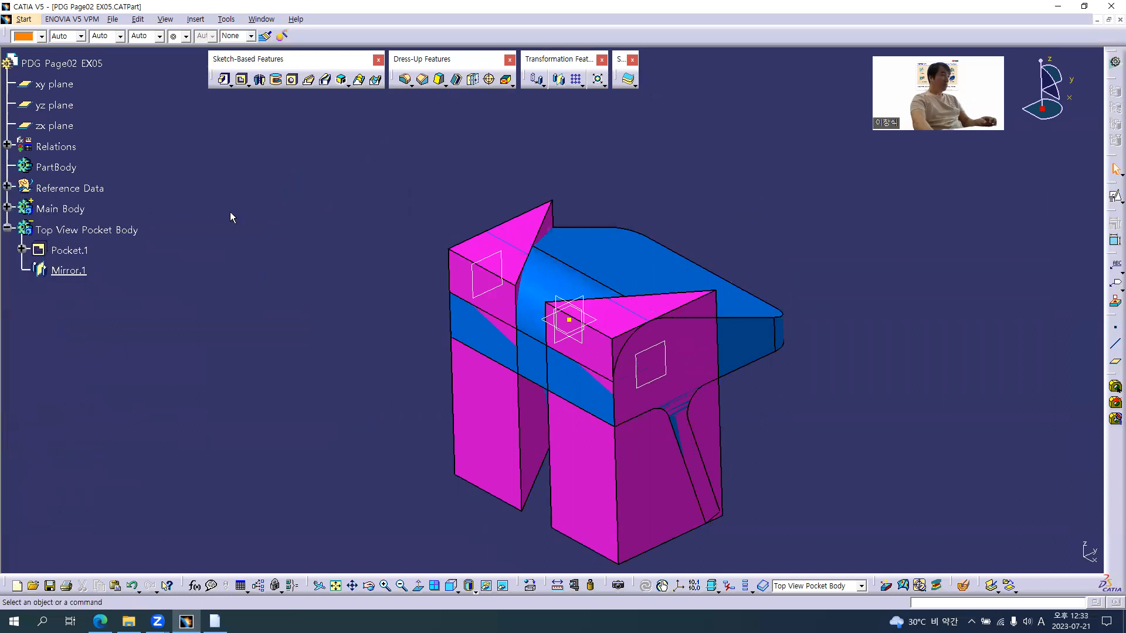
{"action": "right_click", "coordinate": [64, 170]}
{"action": "left_click", "coordinate": [94, 231]}
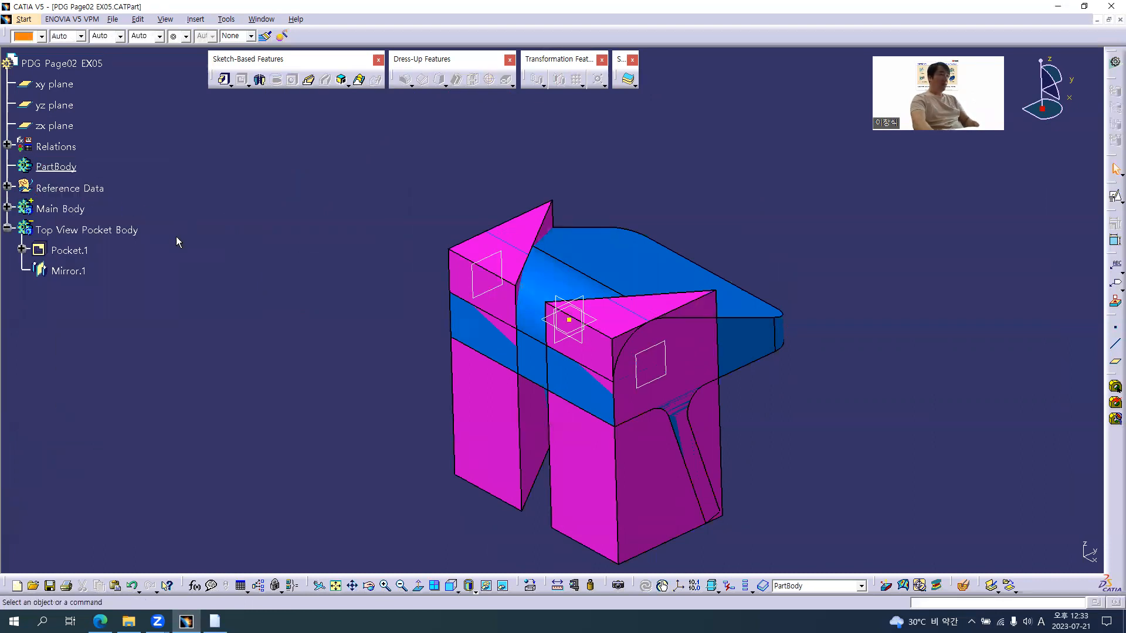
- Assemble the Main Body into PartBody and expand the PartBody branch in the tree
{"action": "right_click", "coordinate": [60, 209]}
{"action": "mouse_move", "coordinate": [130, 440]}
{"action": "left_click", "coordinate": [227, 463]}
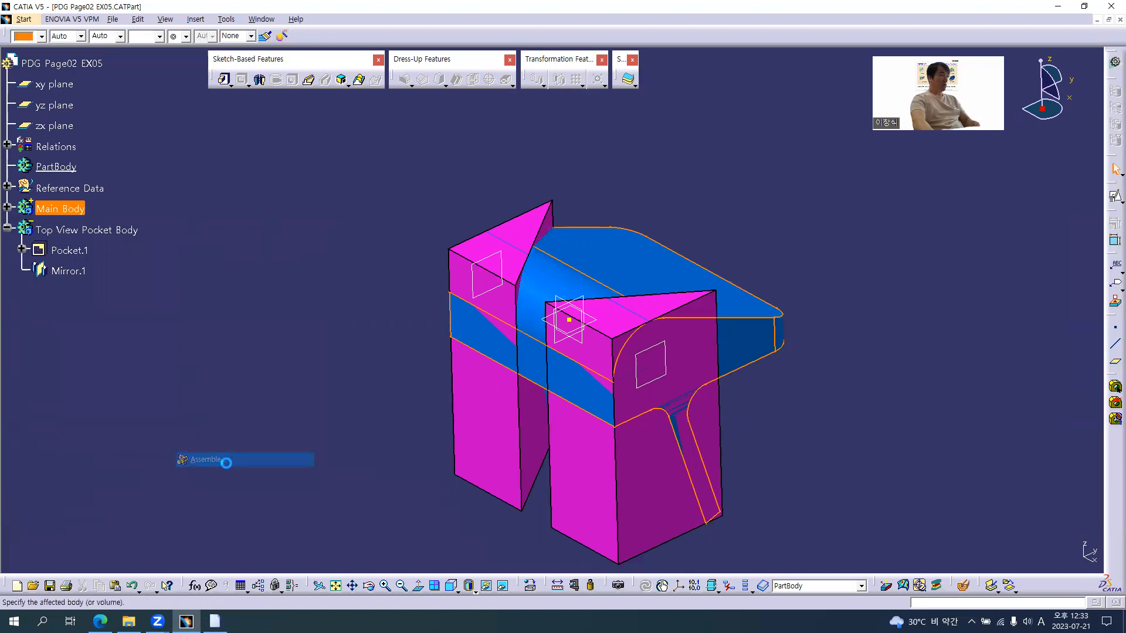
{"action": "key", "text": "Return"}
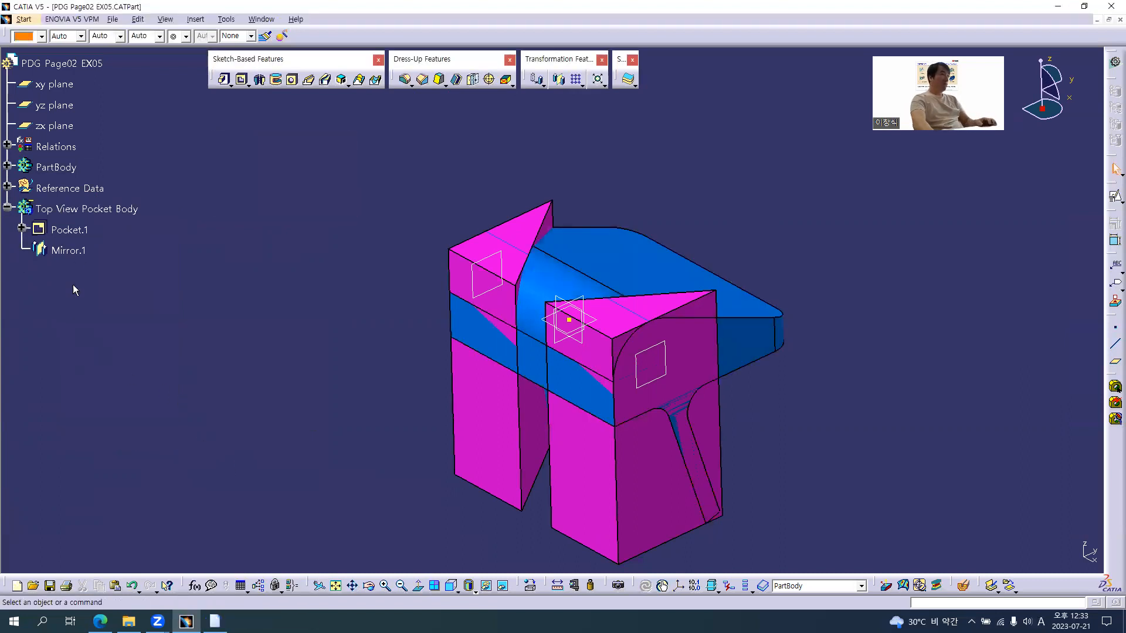
{"action": "left_click", "coordinate": [7, 165]}
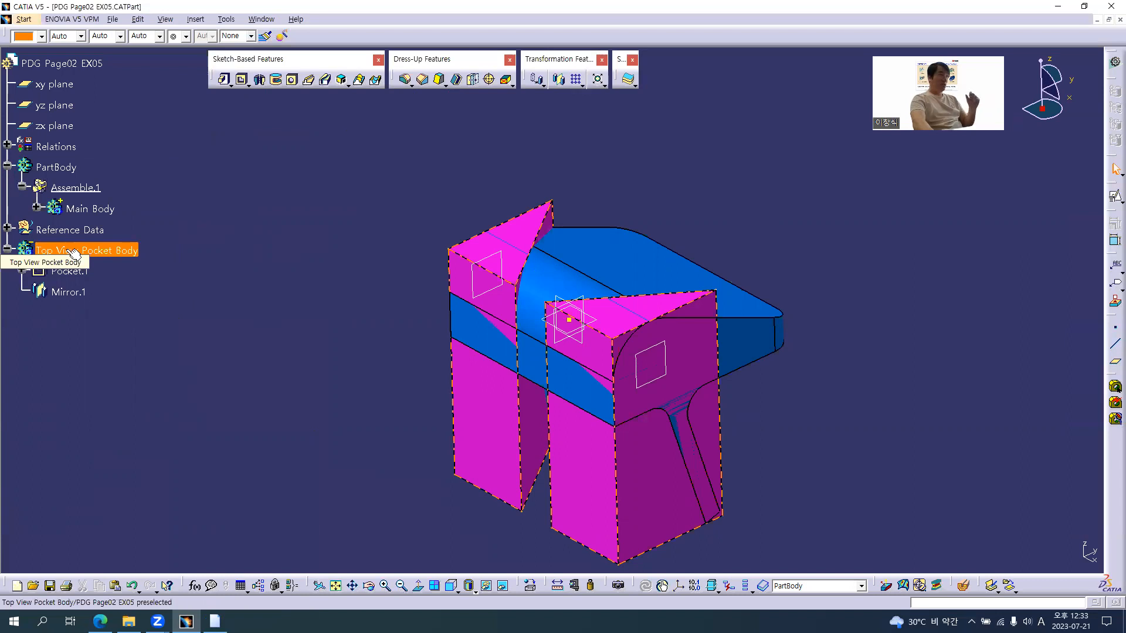
- Assemble the Top View Pocket Body into PartBody to cut both sides of the bracket
{"action": "right_click", "coordinate": [107, 253]}
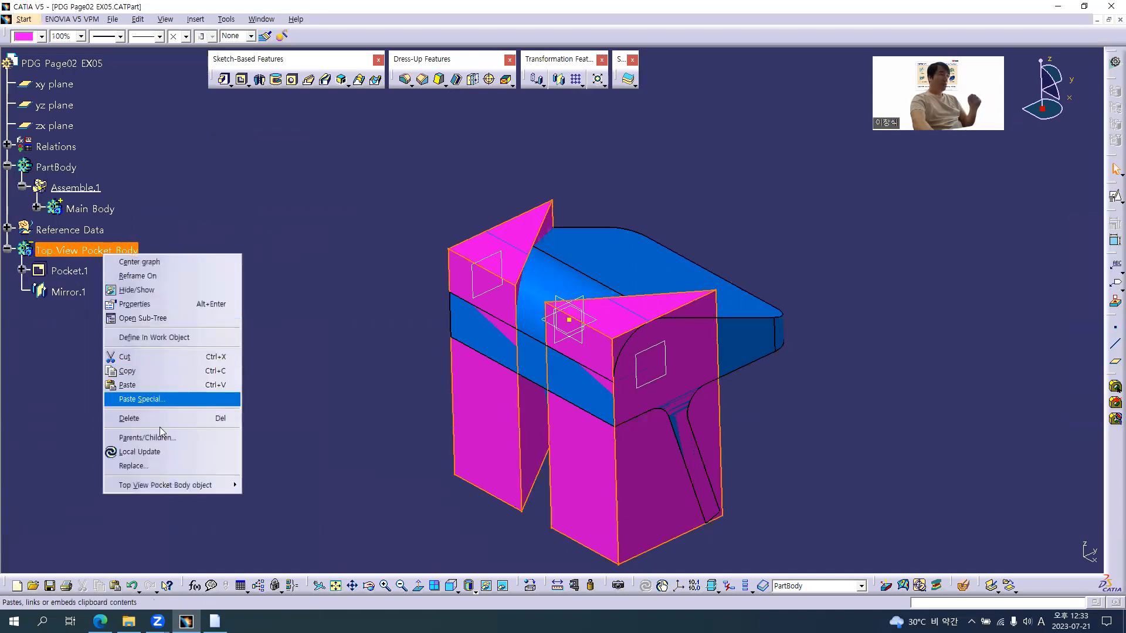
{"action": "mouse_move", "coordinate": [178, 488]}
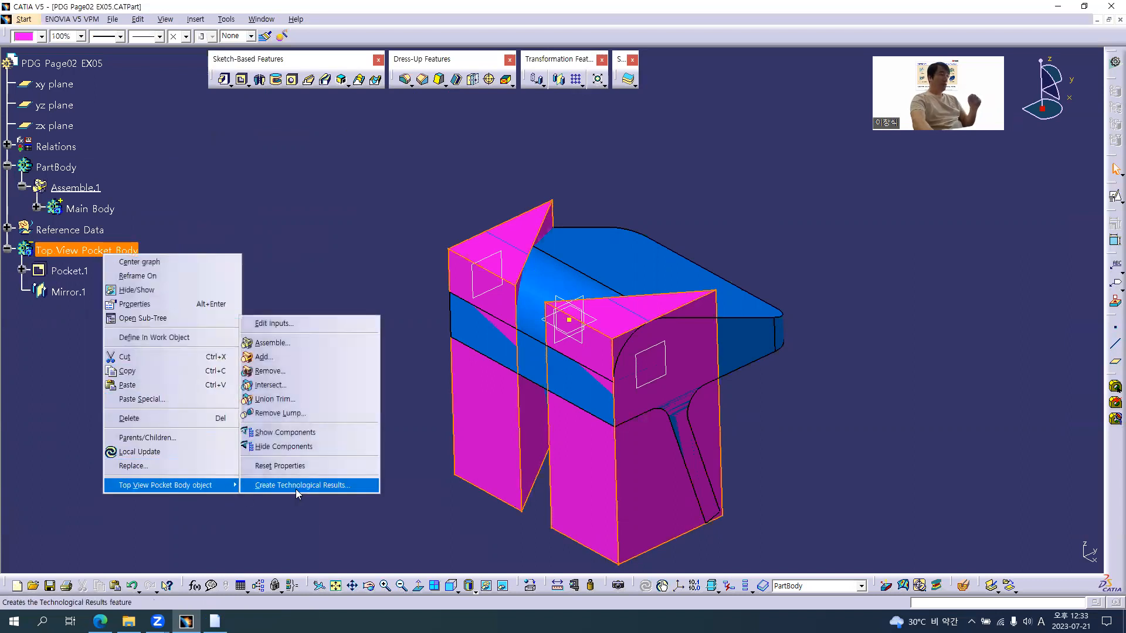
{"action": "left_click", "coordinate": [291, 341]}
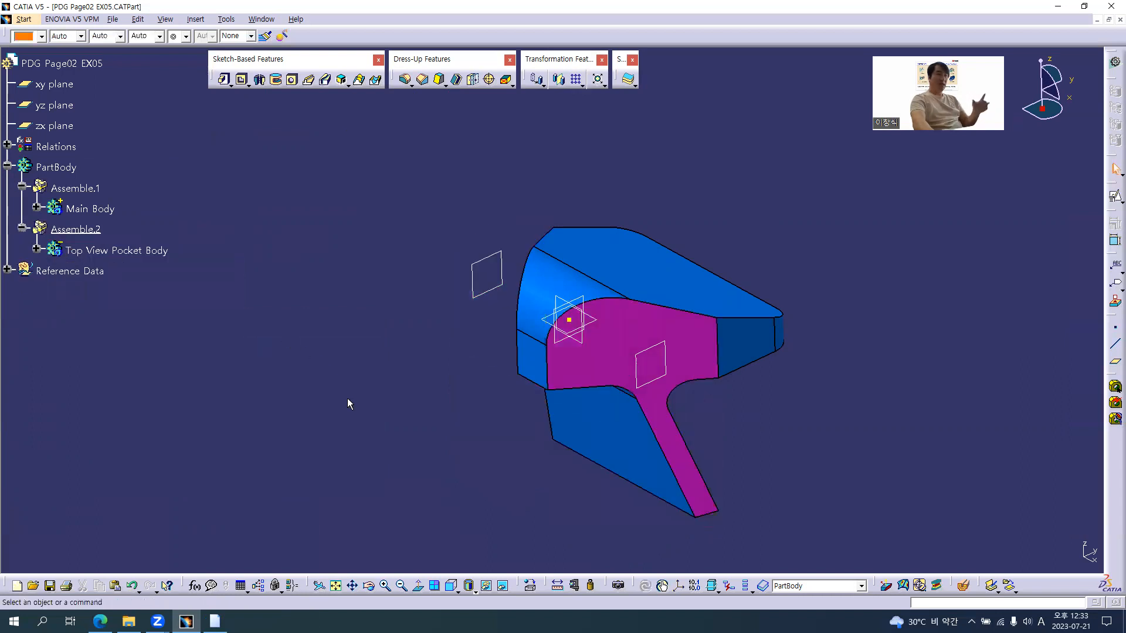
- Examine the arm's outline and hole in Auxiliary View B-B of the PDF drawing and compare it with the model
{"action": "mouse_move", "coordinate": [673, 403]}
{"action": "middle_mouse_down"}
{"action": "mouse_move", "coordinate": [582, 372]}
{"action": "mouse_move", "coordinate": [517, 330]}
{"action": "mouse_move", "coordinate": [553, 382]}
{"action": "mouse_move", "coordinate": [751, 422]}
{"action": "mouse_move", "coordinate": [769, 412]}
{"action": "mouse_move", "coordinate": [598, 422]}
{"action": "mouse_move", "coordinate": [515, 396]}
{"action": "mouse_move", "coordinate": [609, 320]}
{"action": "mouse_move", "coordinate": [572, 427]}
{"action": "mouse_move", "coordinate": [598, 415]}
{"action": "mouse_move", "coordinate": [603, 382]}
{"action": "mouse_move", "coordinate": [783, 334]}
{"action": "mouse_move", "coordinate": [733, 367]}
{"action": "middle_mouse_up"}
{"action": "key", "text": "alt+Tab"}
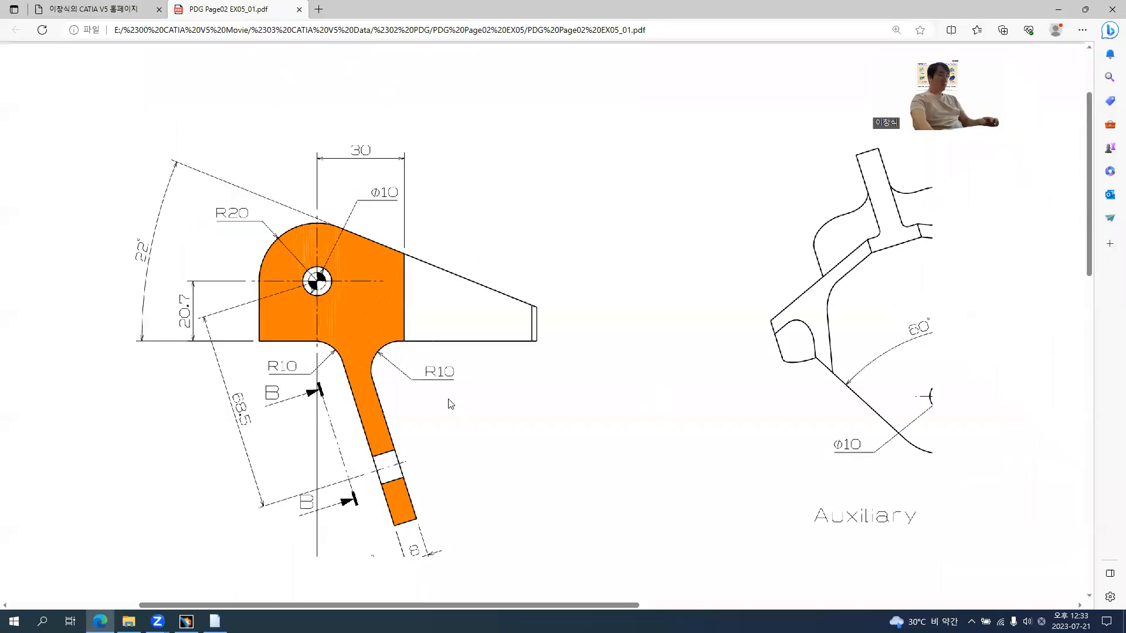
{"action": "scroll", "coordinate": [450, 404], "scroll_direction": "down", "scroll_amount": 5, "text": "ctrl"}
{"action": "scroll", "coordinate": [450, 400], "scroll_direction": "up", "scroll_amount": 1, "text": "ctrl"}
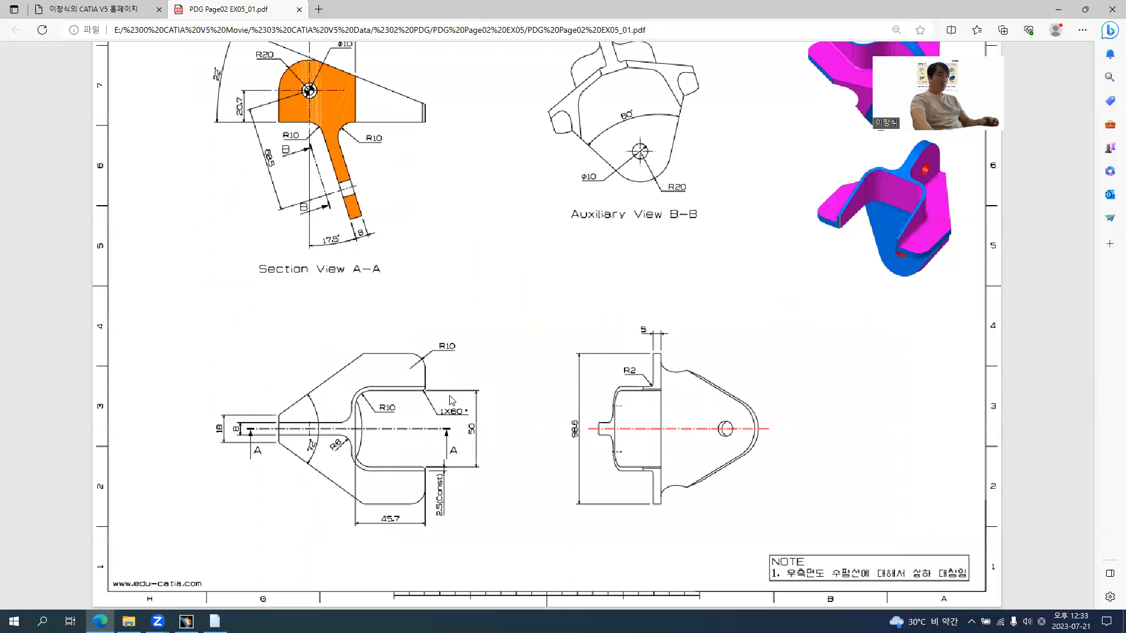
{"action": "scroll", "coordinate": [560, 293], "scroll_direction": "up", "scroll_amount": 2}
{"action": "scroll", "coordinate": [672, 215], "scroll_direction": "up", "scroll_amount": 2, "text": "ctrl"}
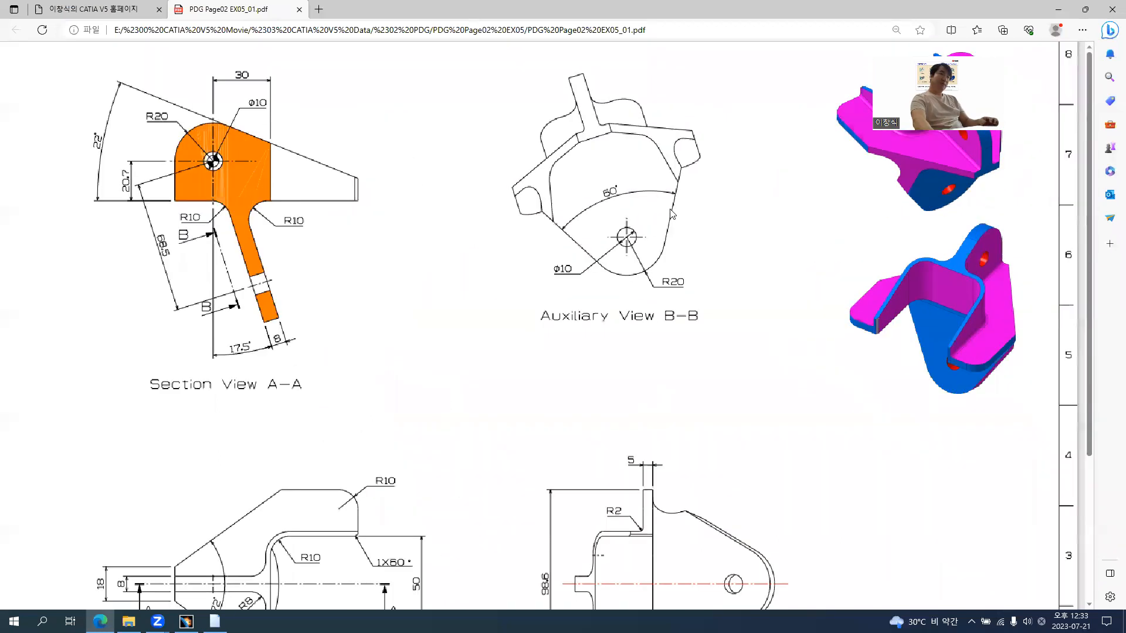
{"action": "key", "text": "alt+Tab"}
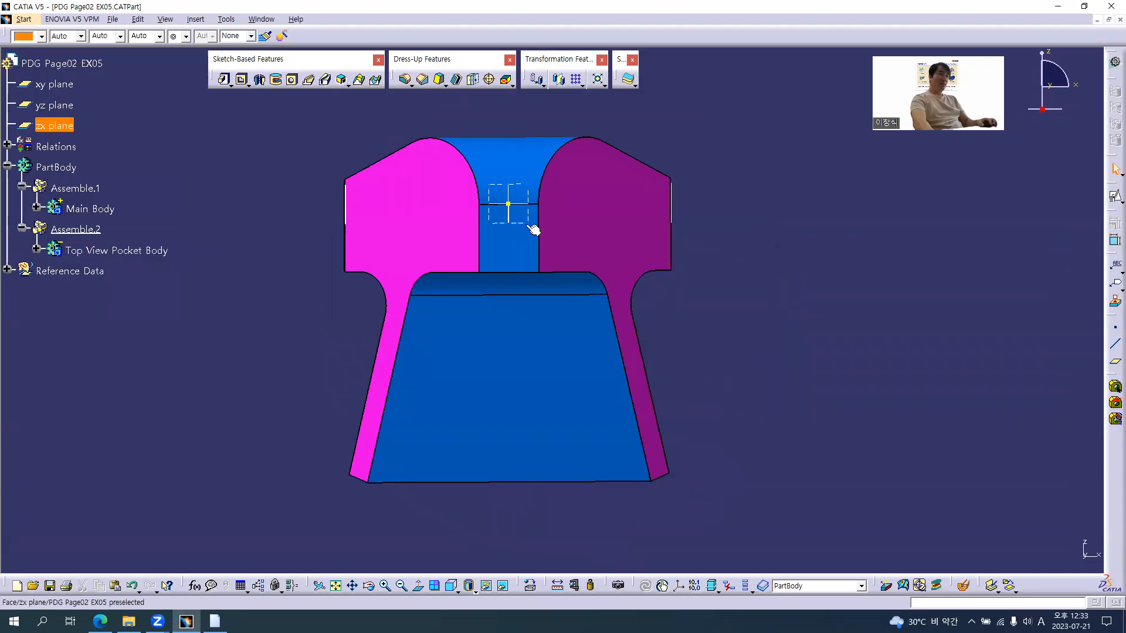
{"action": "key", "text": "alt+Tab"}
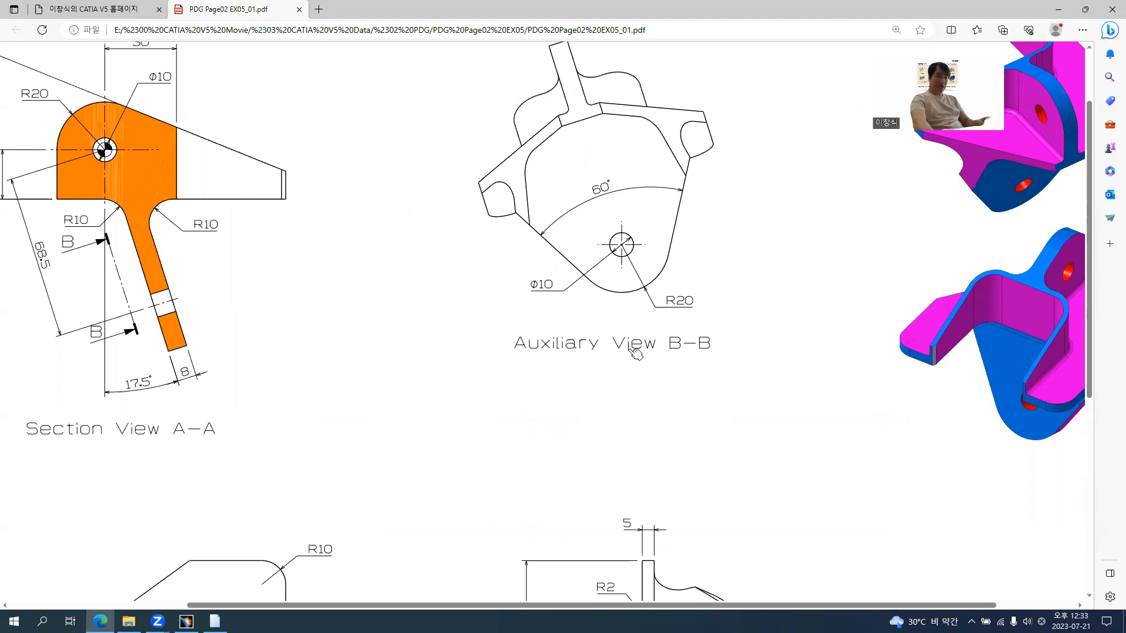
{"action": "key", "text": "alt+Tab"}
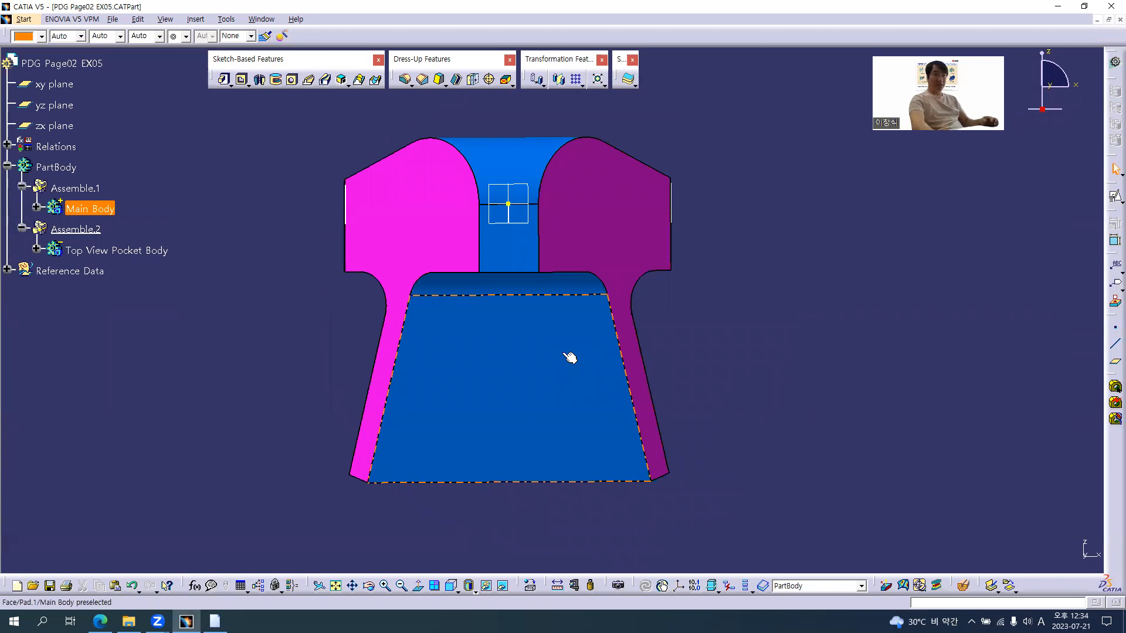